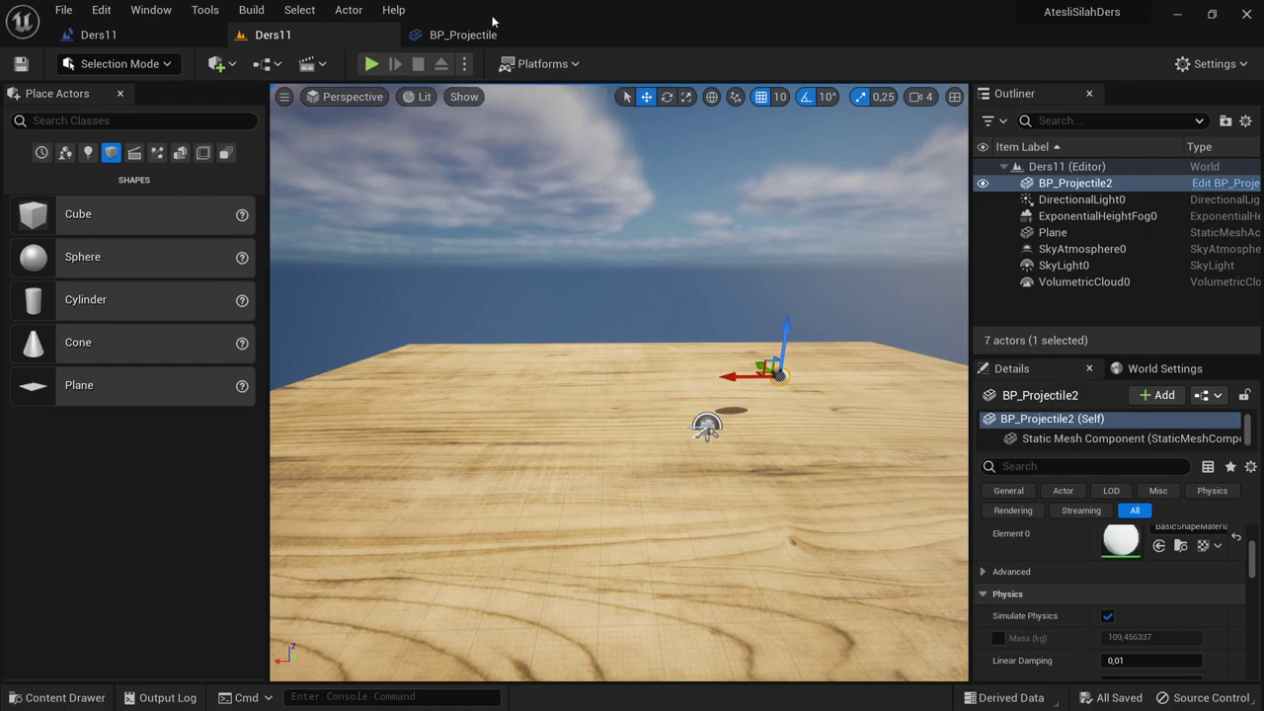
Step: Reorder the Ders11 tabs and bring up the Ders11 Level Blueprint's Event Graph
{"action": "left_click_drag", "start_coordinate": [260, 36], "coordinate": [103, 36]}
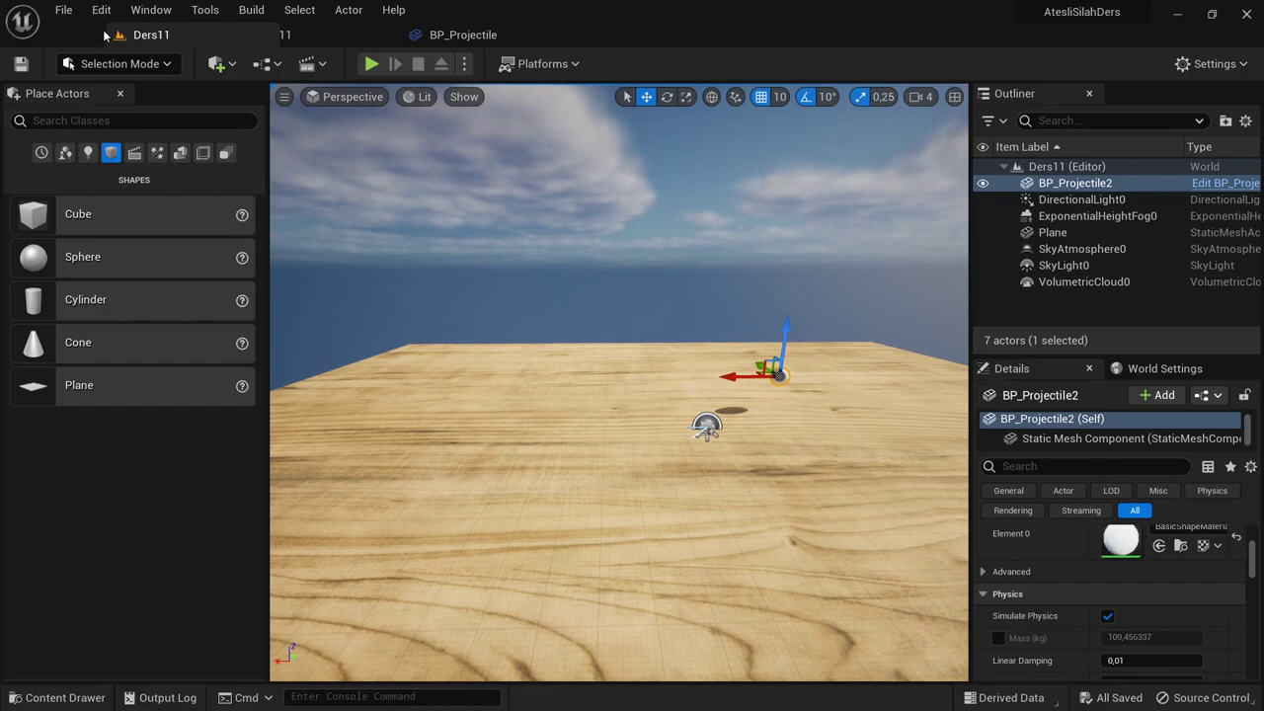
{"action": "left_click", "coordinate": [271, 35]}
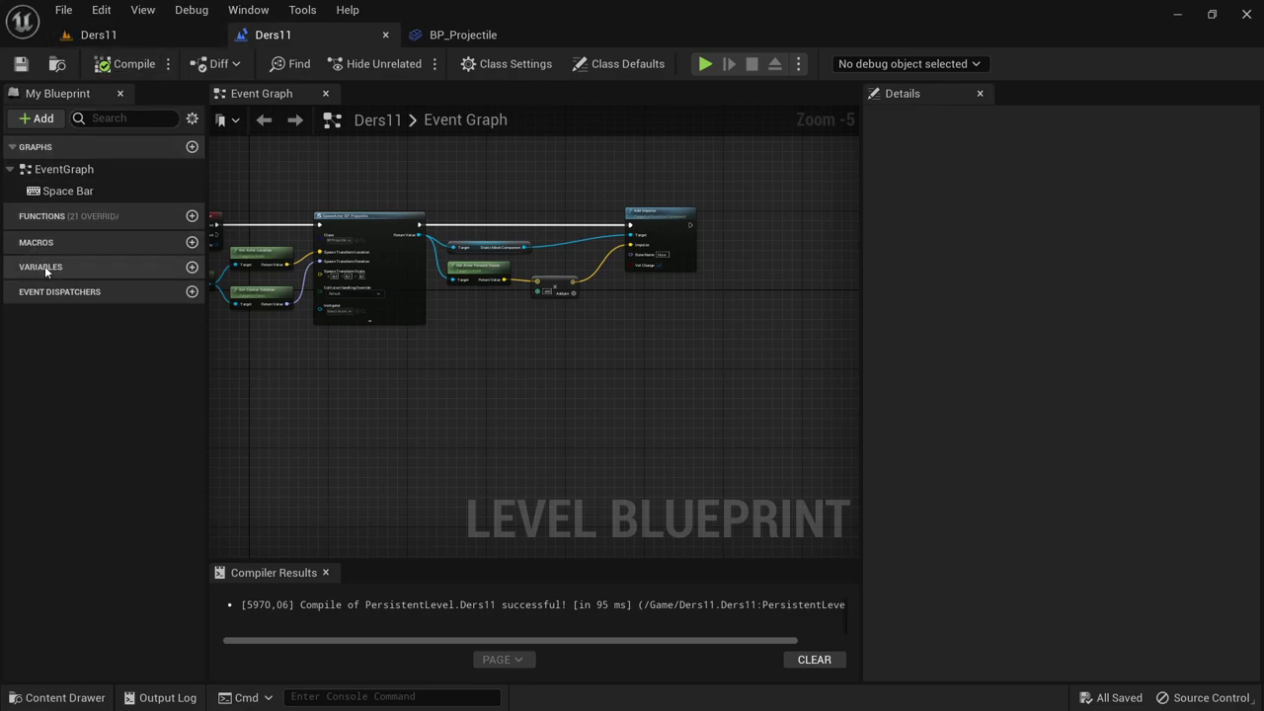
Step: Create a variable named Mermi, set its type to Integer, then compile and save
{"action": "left_click", "coordinate": [192, 267]}
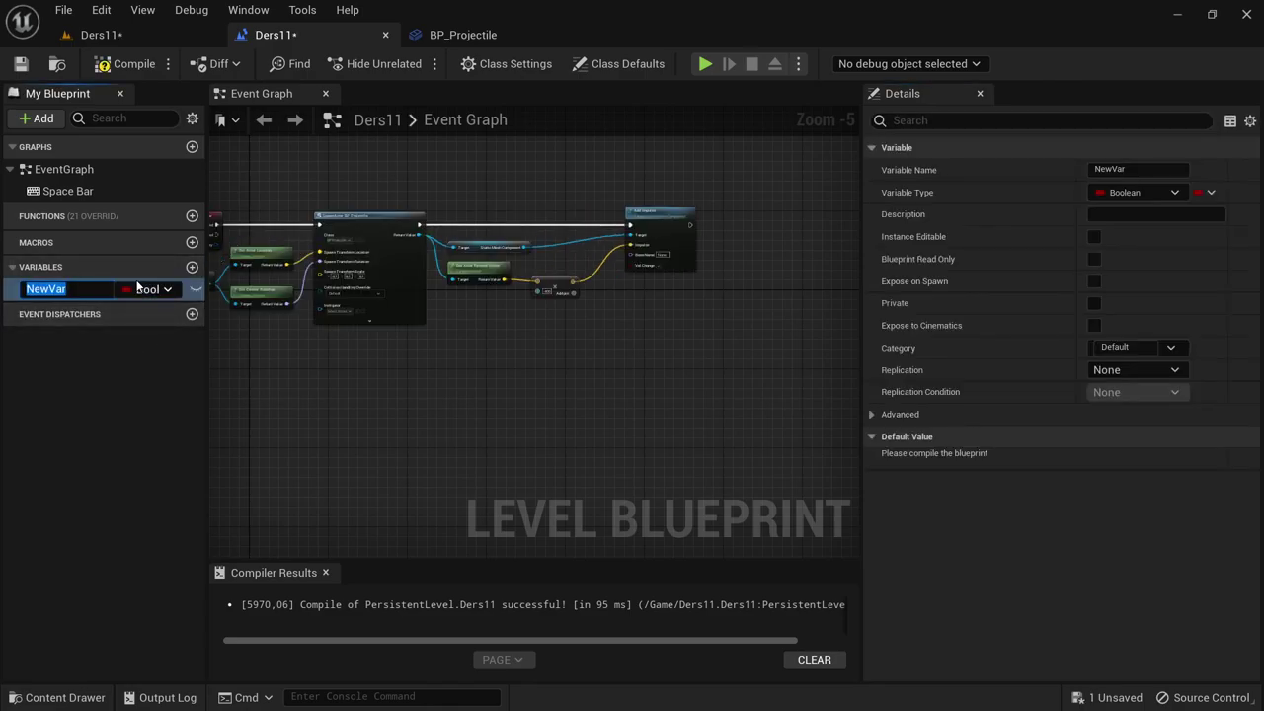
{"action": "type", "text": "i"}
{"action": "key", "text": "Return"}
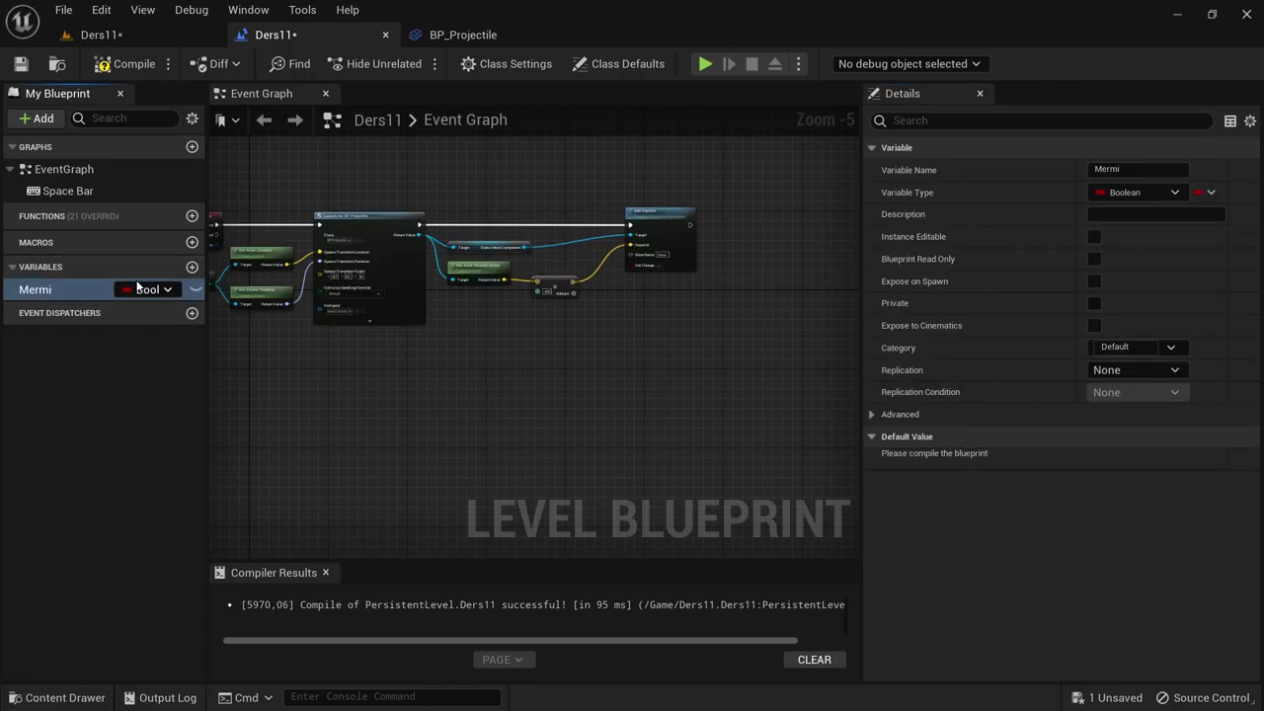
{"action": "left_click", "coordinate": [125, 65]}
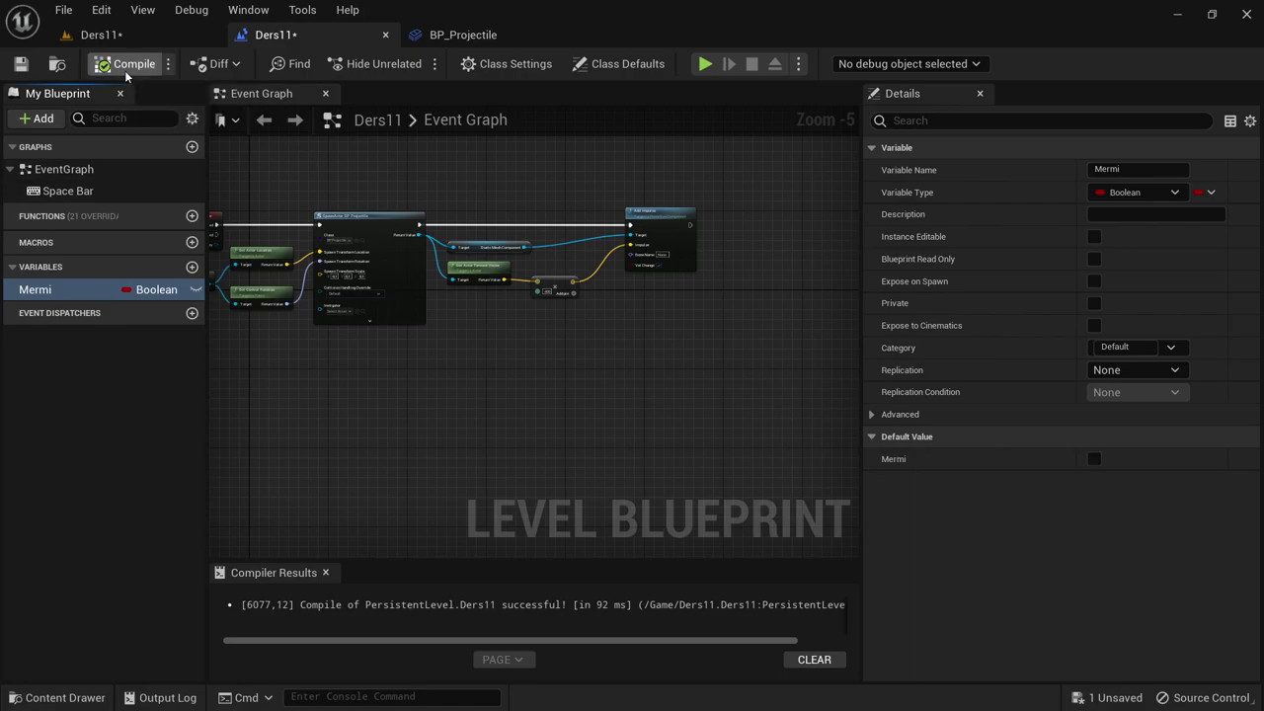
{"action": "key", "text": "ctrl+s"}
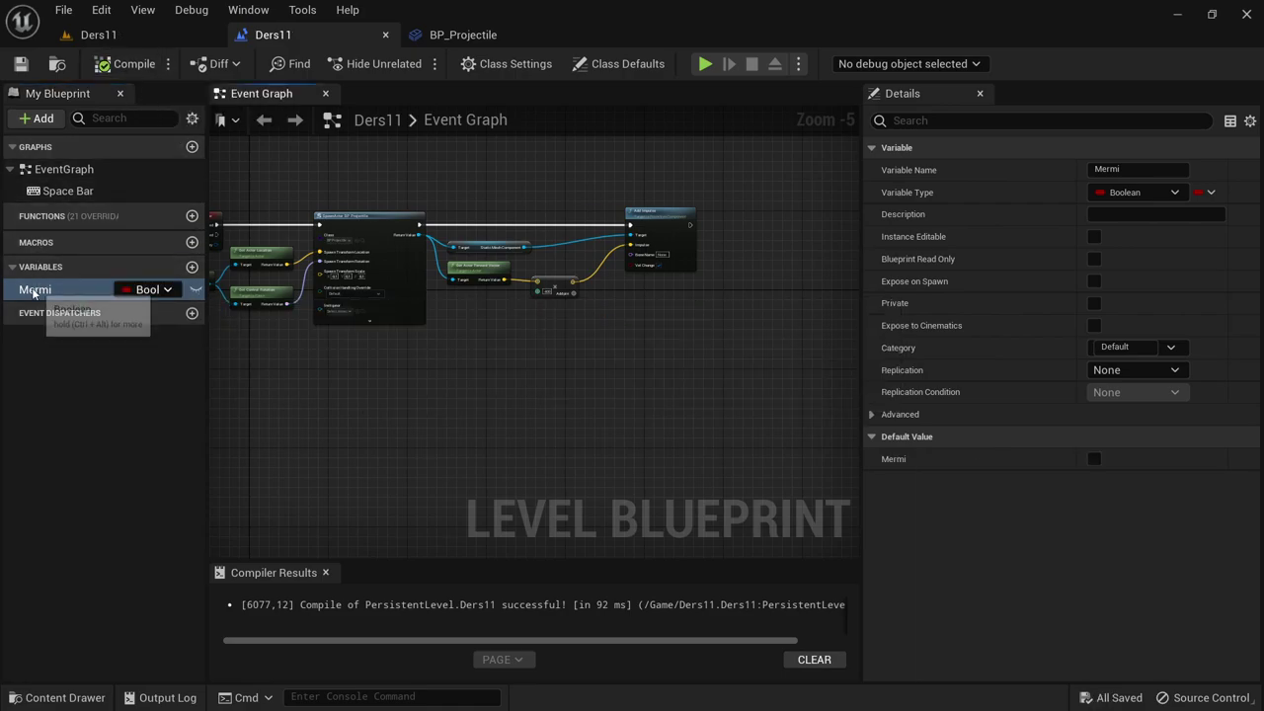
{"action": "left_click", "coordinate": [150, 290]}
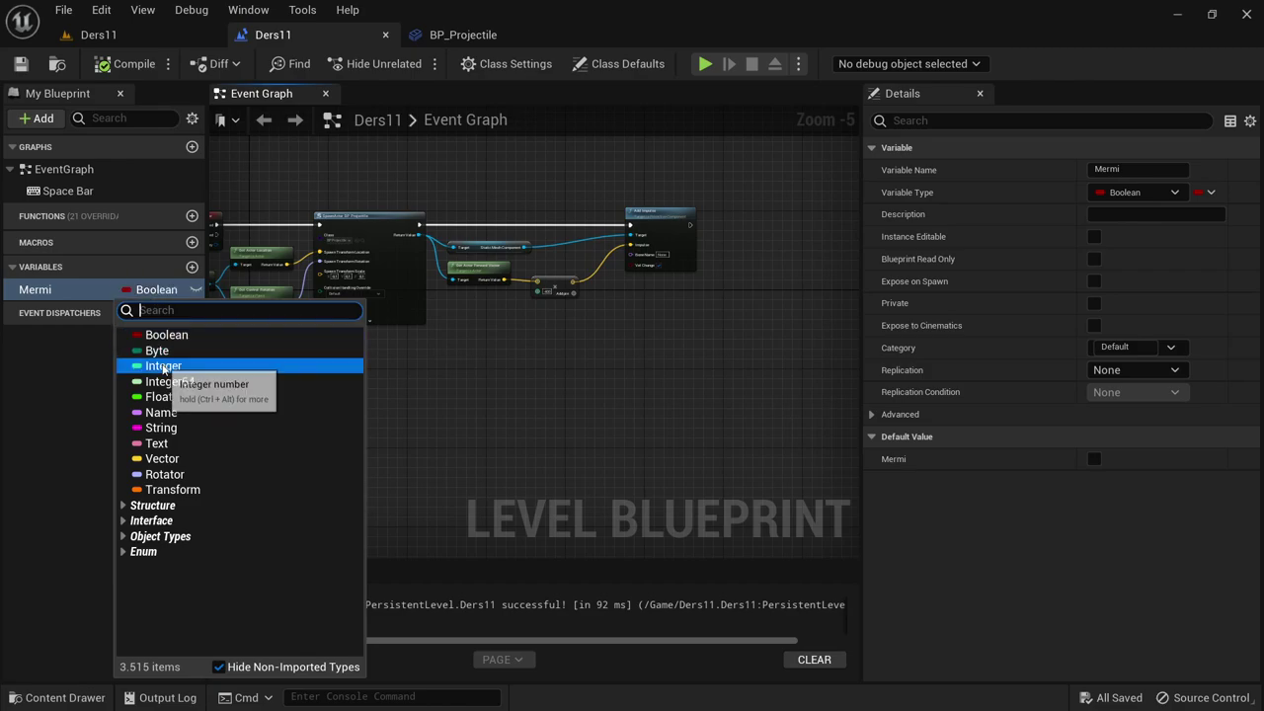
{"action": "left_click", "coordinate": [158, 366]}
{"action": "left_click", "coordinate": [119, 65]}
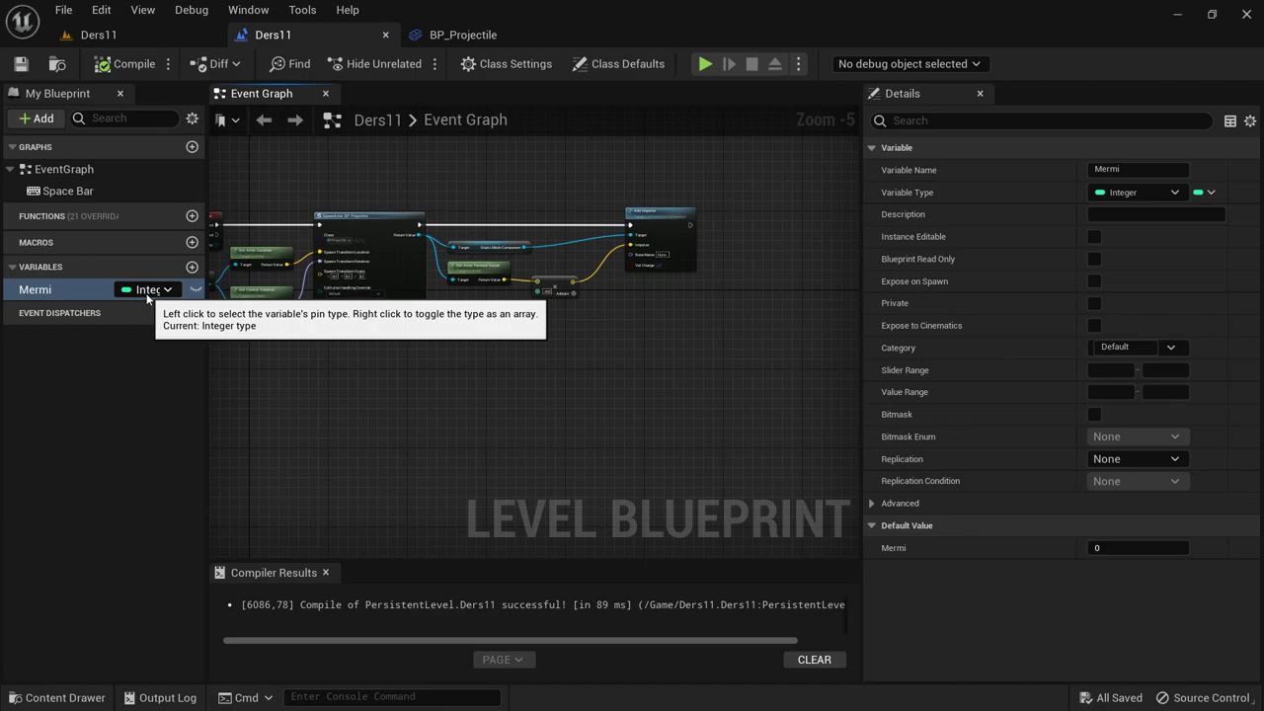
{"action": "scroll", "coordinate": [550, 237], "scroll_direction": "up", "scroll_amount": 1}
{"action": "scroll", "coordinate": [550, 237], "scroll_direction": "up", "scroll_amount": 3}
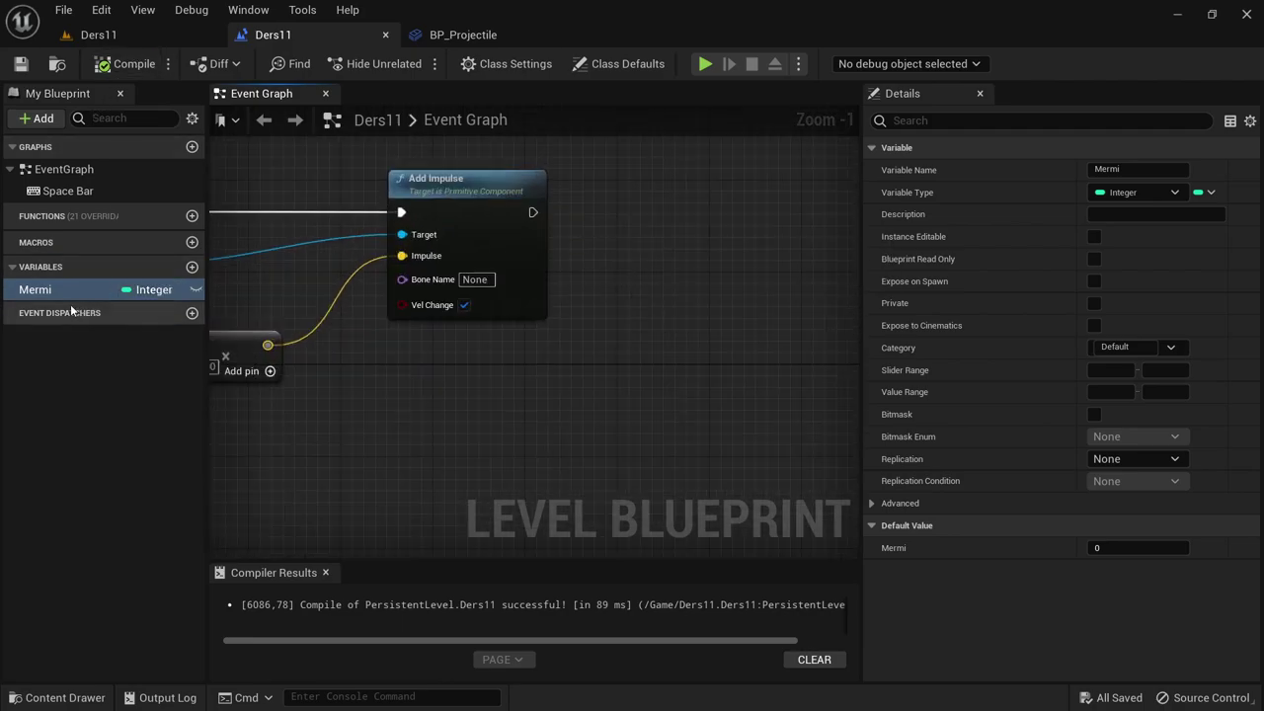
Step: Set Mermi's default value to 25 and recompile the Level Blueprint
{"action": "left_click", "coordinate": [123, 67]}
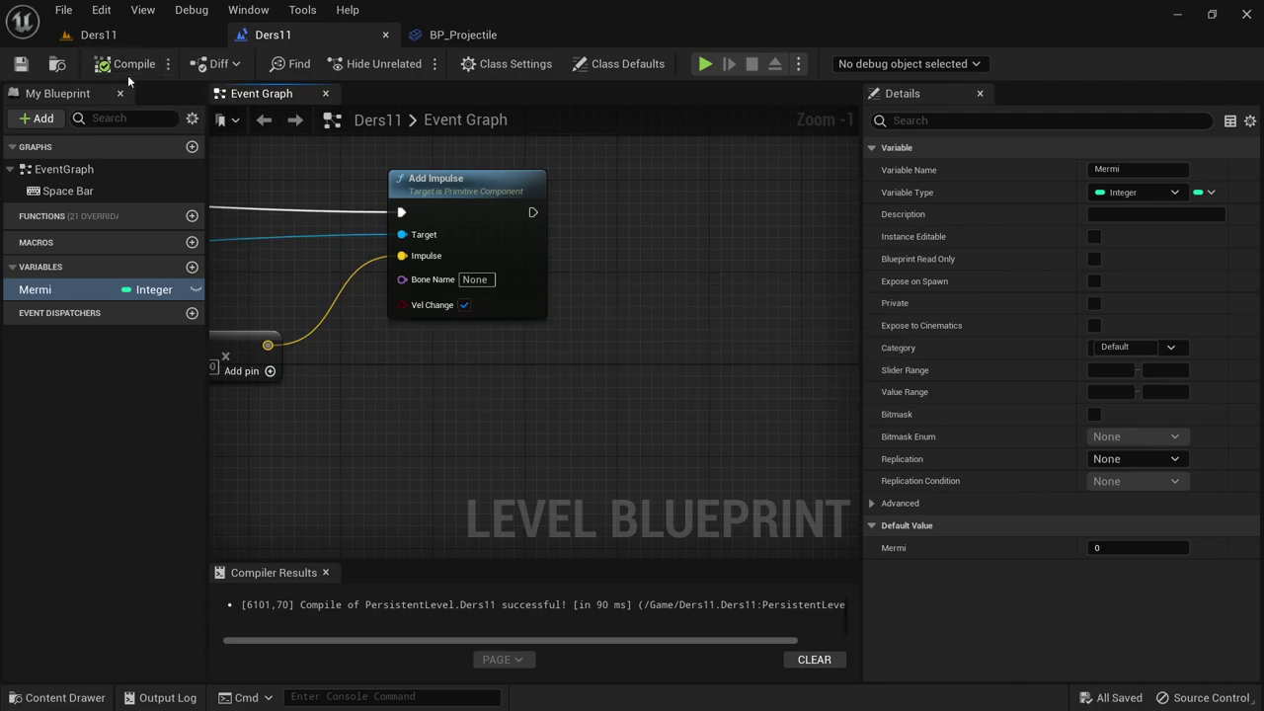
{"action": "left_click", "coordinate": [1096, 548]}
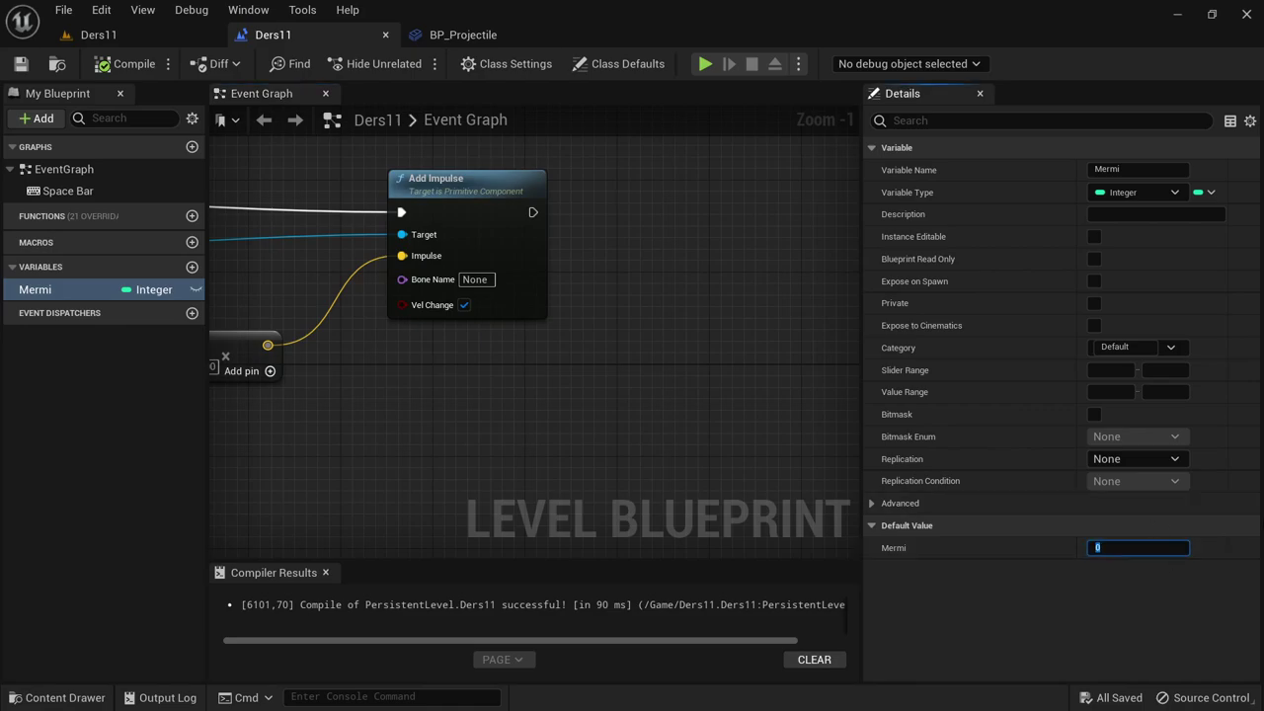
{"action": "type", "text": "25"}
{"action": "key", "text": "Return"}
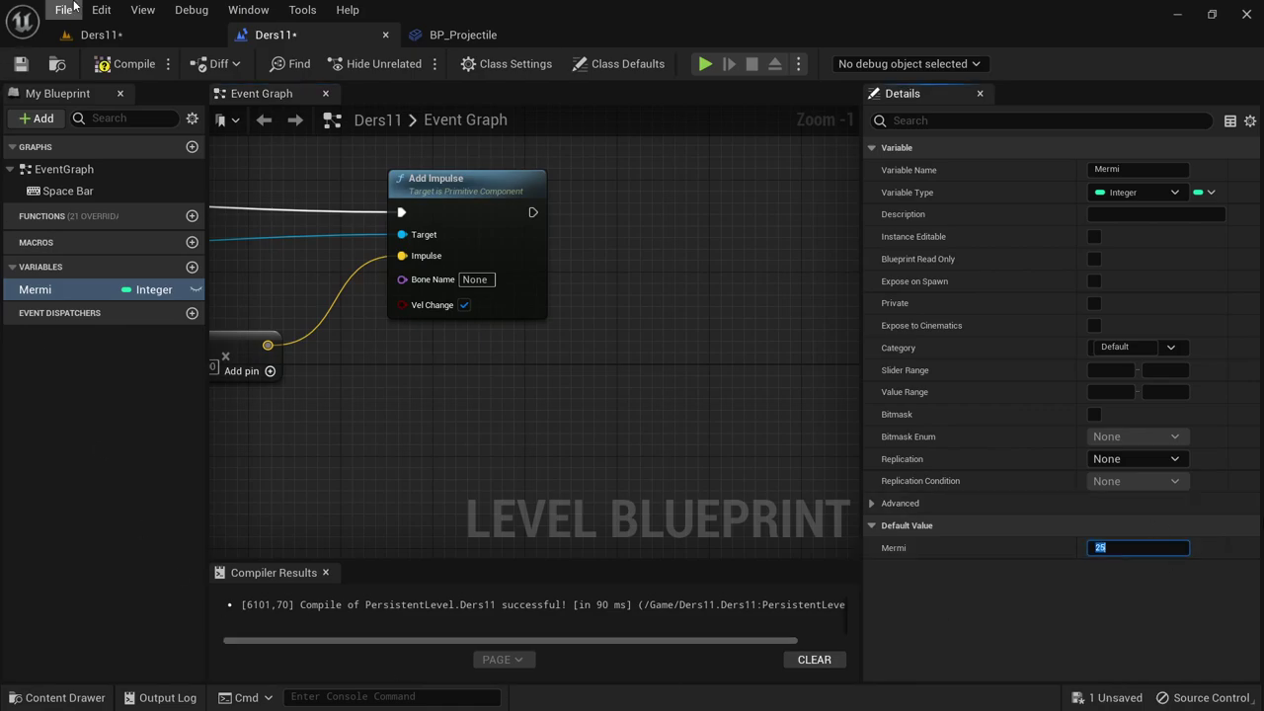
{"action": "left_click", "coordinate": [109, 63]}
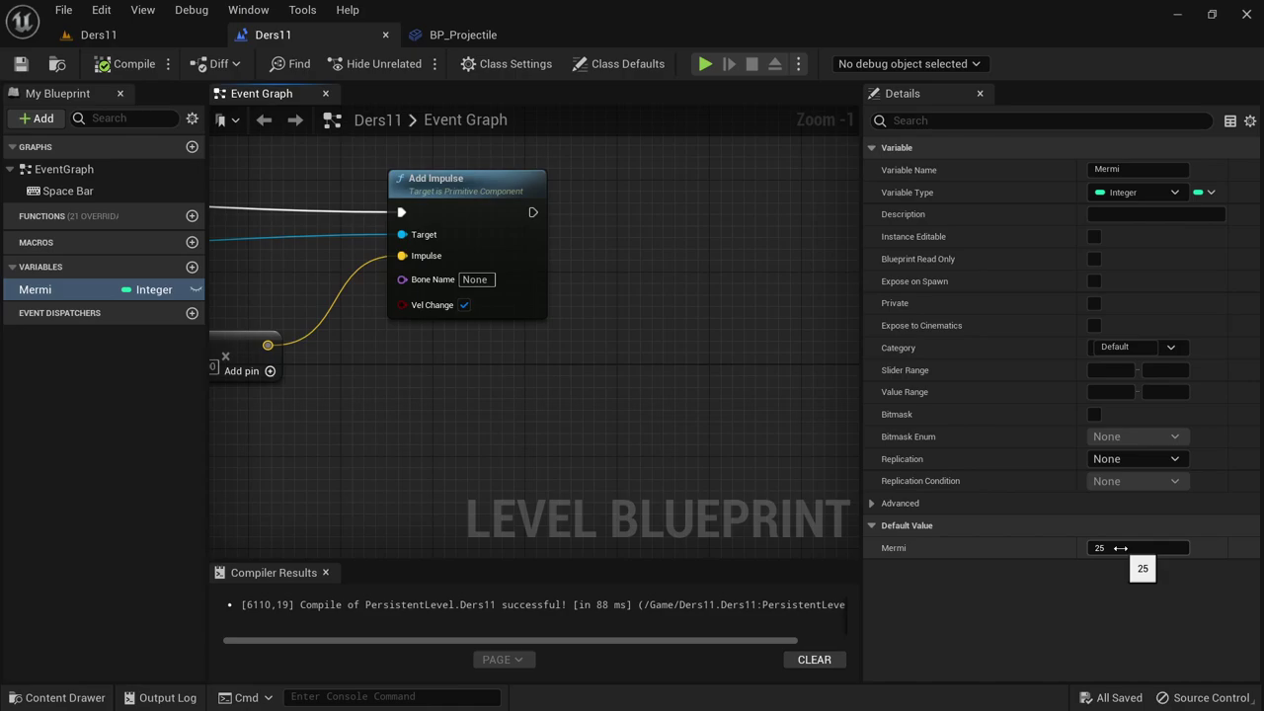
Step: Pan along the Space Bar node chain and drag Mermi into the space beside Add Impulse
{"action": "right_click_drag", "start_coordinate": [628, 269], "coordinate": [519, 268]}
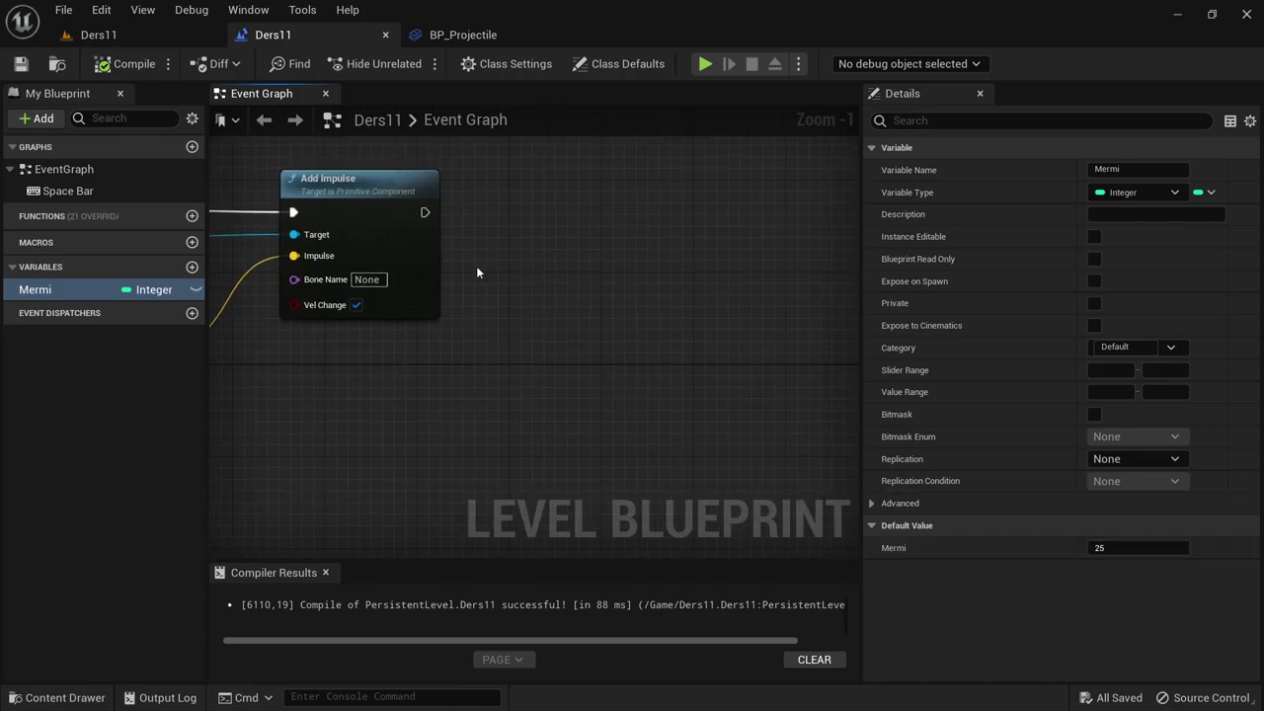
{"action": "scroll", "coordinate": [521, 245], "scroll_direction": "down", "scroll_amount": 2}
{"action": "scroll", "coordinate": [520, 245], "scroll_direction": "down", "scroll_amount": 2}
{"action": "right_click_drag", "start_coordinate": [291, 268], "coordinate": [499, 271]}
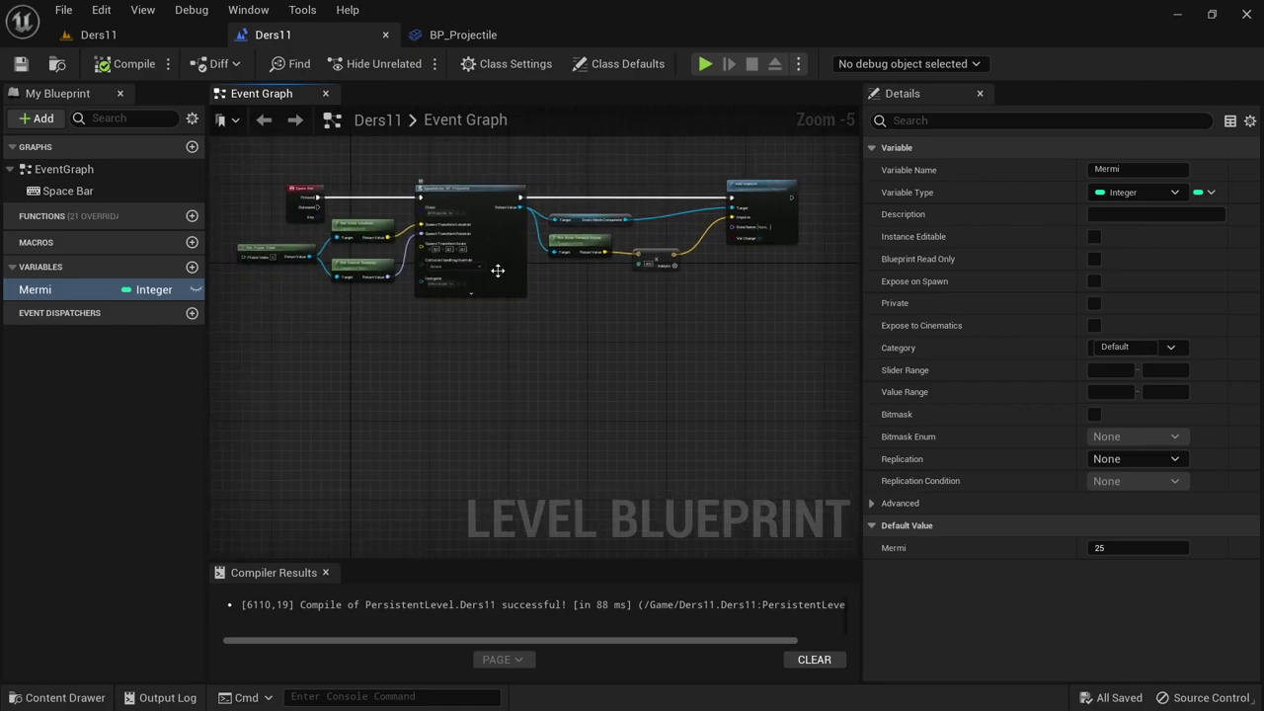
{"action": "left_click_drag", "start_coordinate": [590, 340], "coordinate": [326, 186]}
{"action": "right_click_drag", "start_coordinate": [787, 336], "coordinate": [629, 335]}
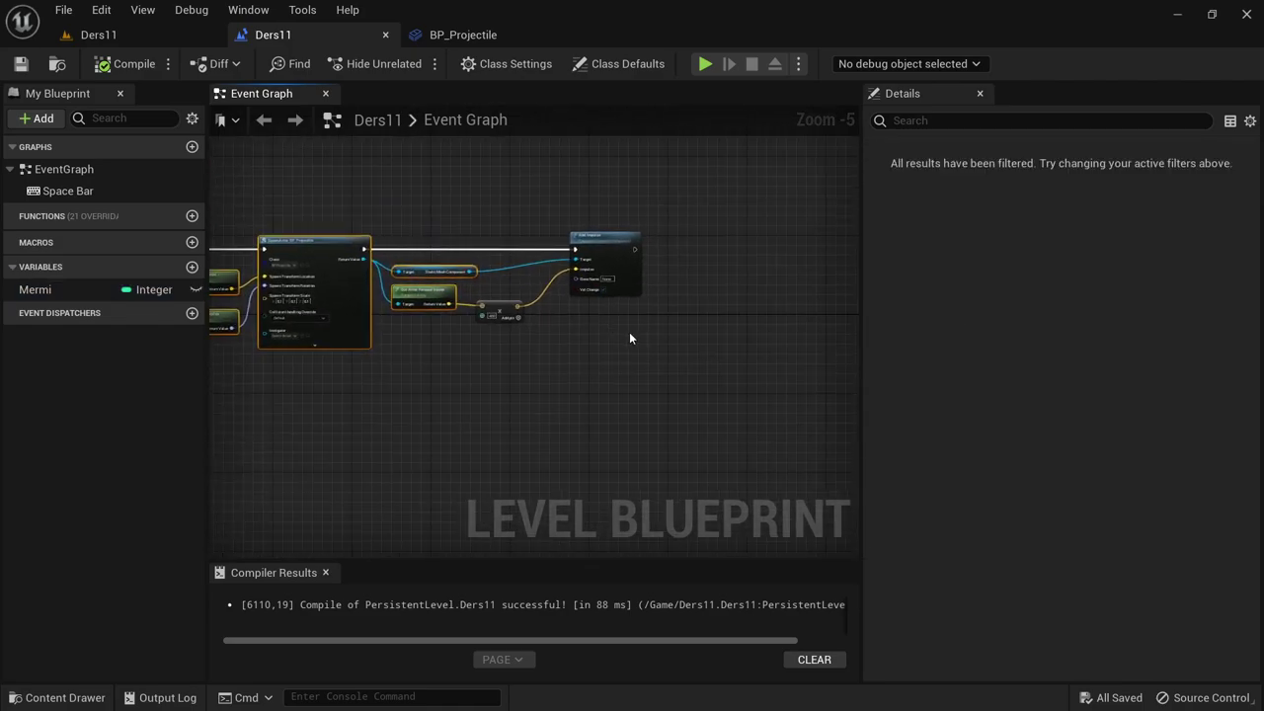
{"action": "left_click_drag", "start_coordinate": [629, 336], "coordinate": [403, 247]}
{"action": "scroll", "coordinate": [592, 265], "scroll_direction": "up", "scroll_amount": 5}
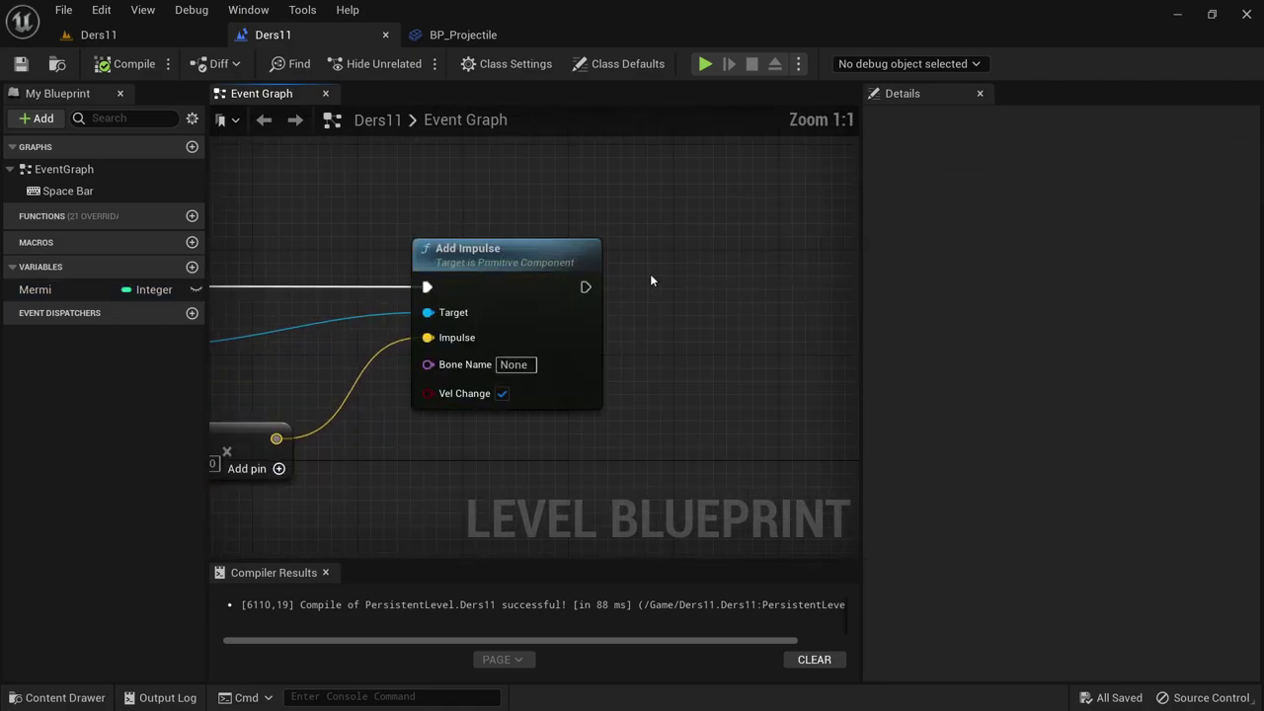
{"action": "right_click_drag", "start_coordinate": [648, 275], "coordinate": [397, 255]}
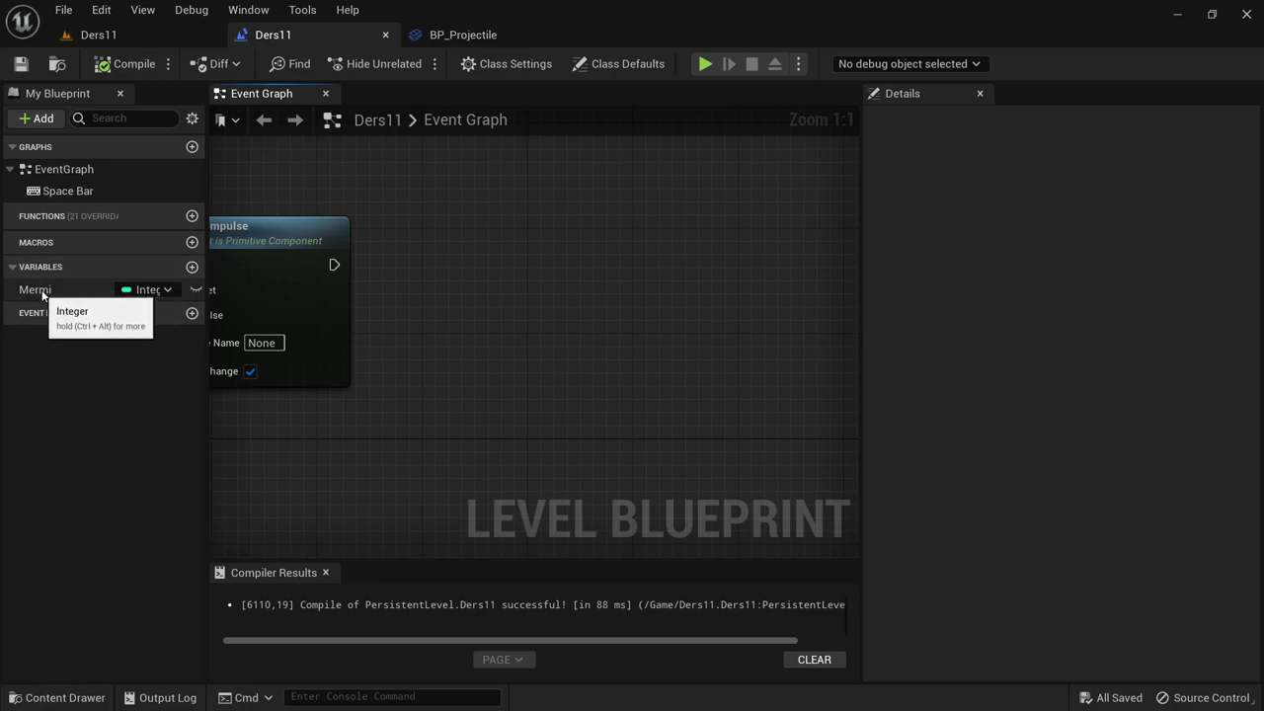
{"action": "left_click_drag", "start_coordinate": [43, 289], "coordinate": [407, 362]}
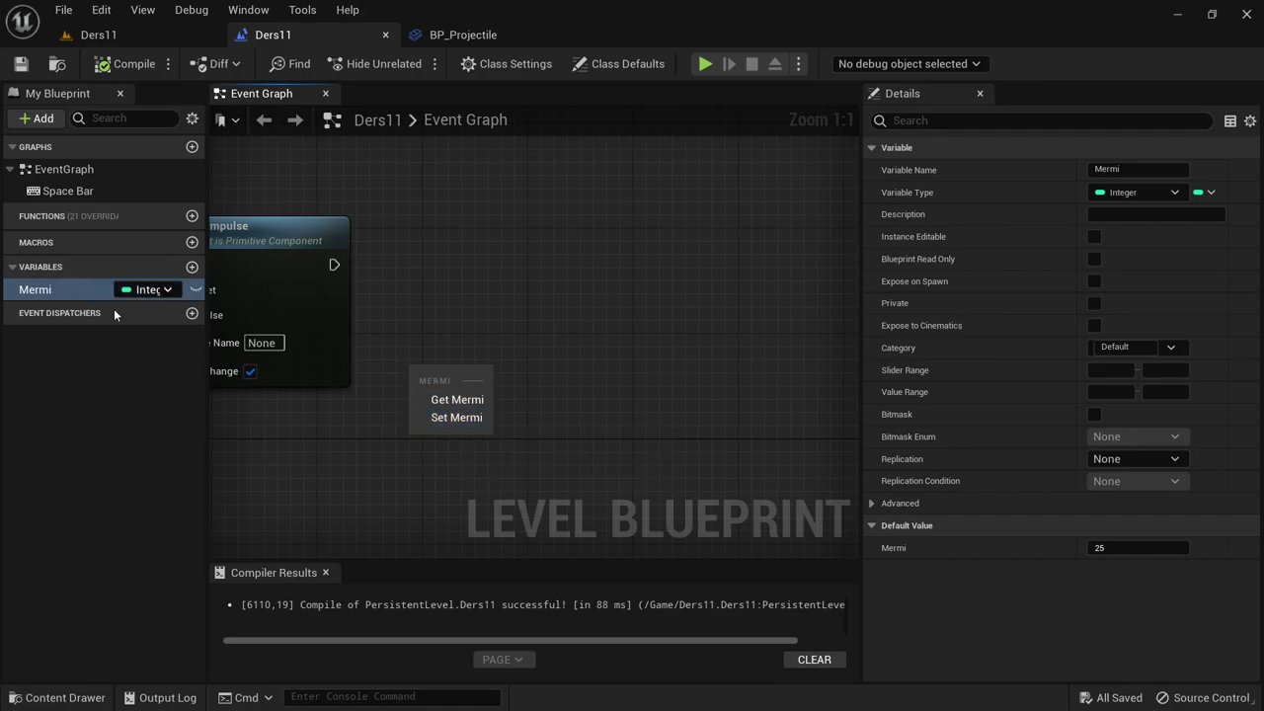
Step: Place a Mermi getter wired into a Subtract node computing Mermi minus 1, then compile
{"action": "left_click", "coordinate": [440, 401]}
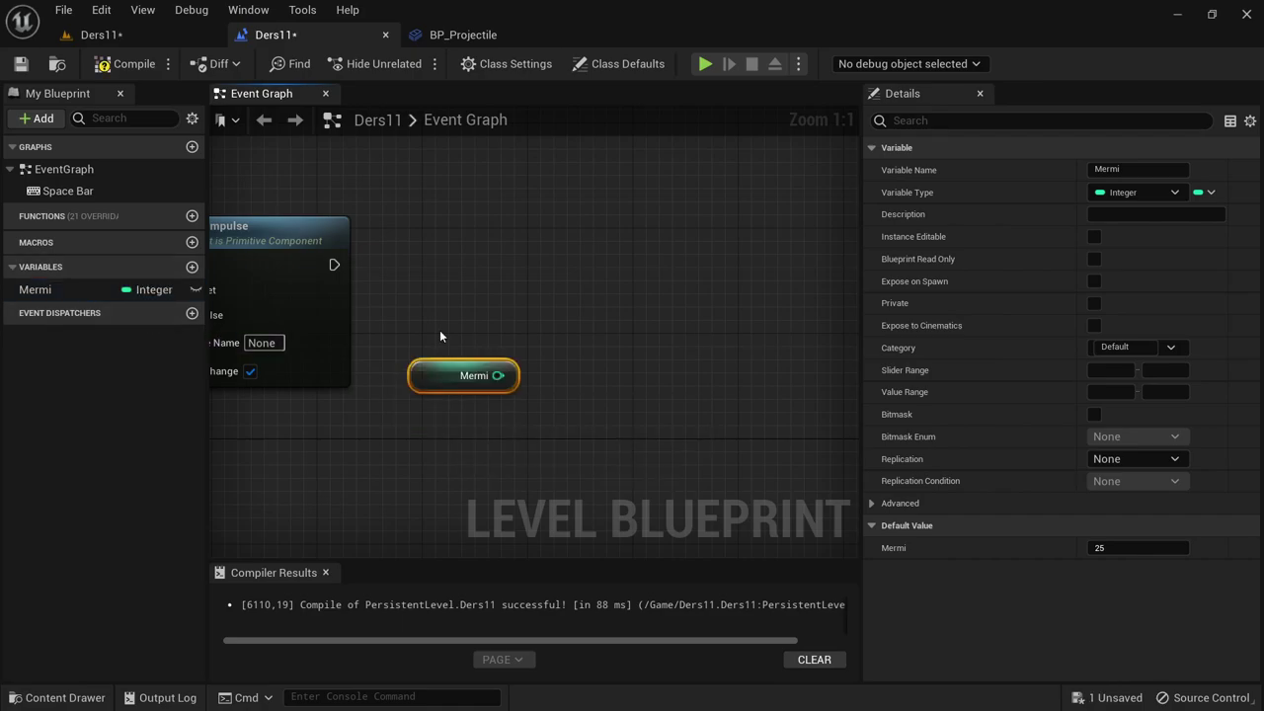
{"action": "left_click", "coordinate": [109, 64]}
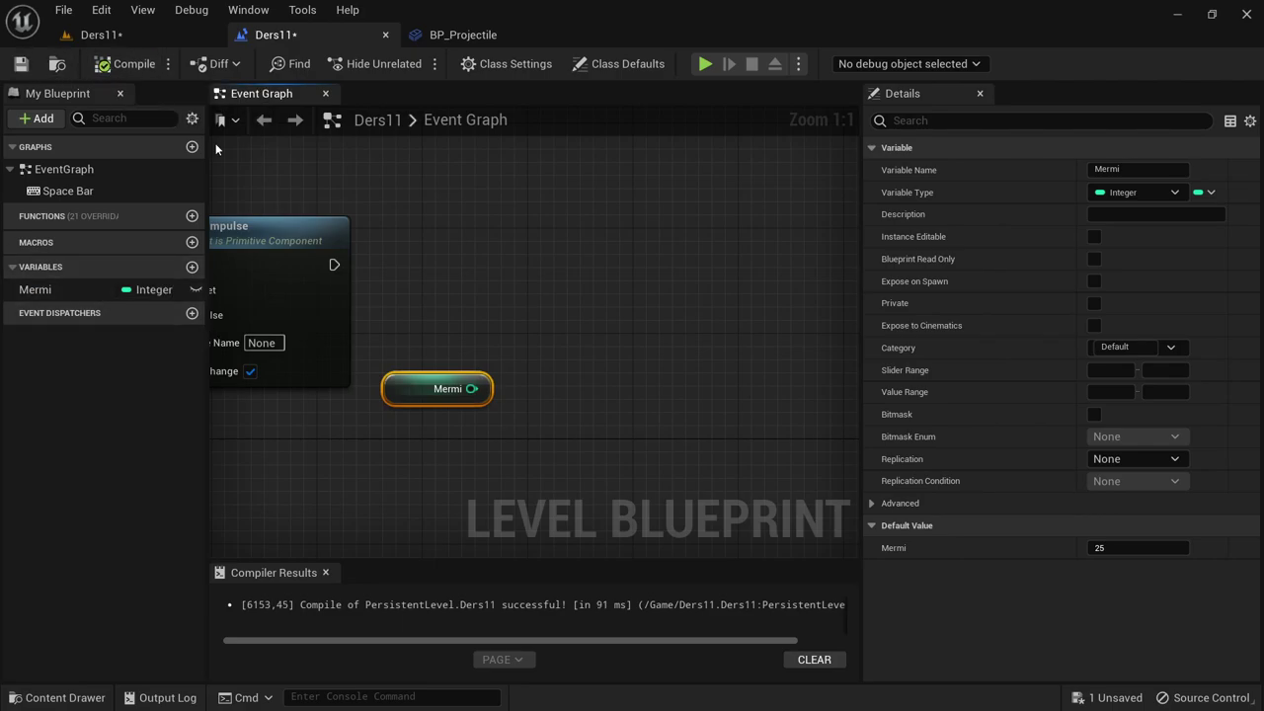
{"action": "key", "text": "ctrl+s"}
{"action": "left_click", "coordinate": [429, 385]}
{"action": "left_click_drag", "start_coordinate": [472, 388], "coordinate": [565, 381]}
{"action": "type", "text": "-"}
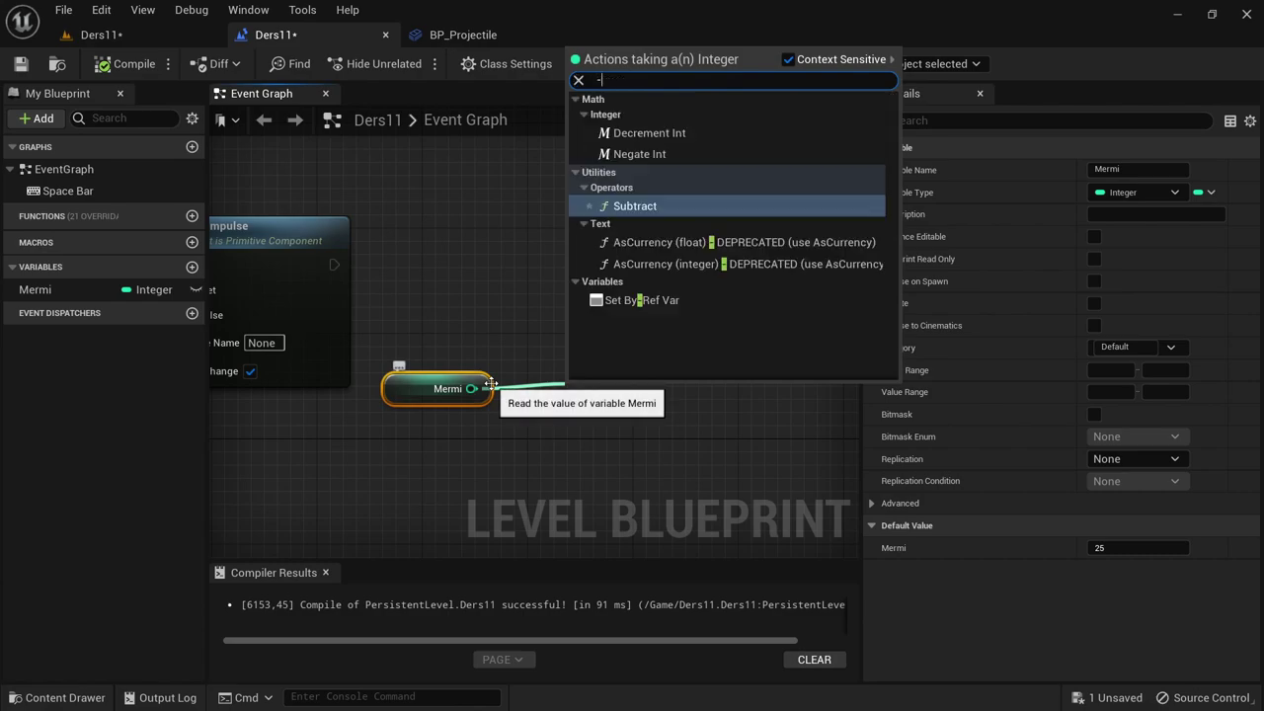
{"action": "left_click", "coordinate": [648, 210]}
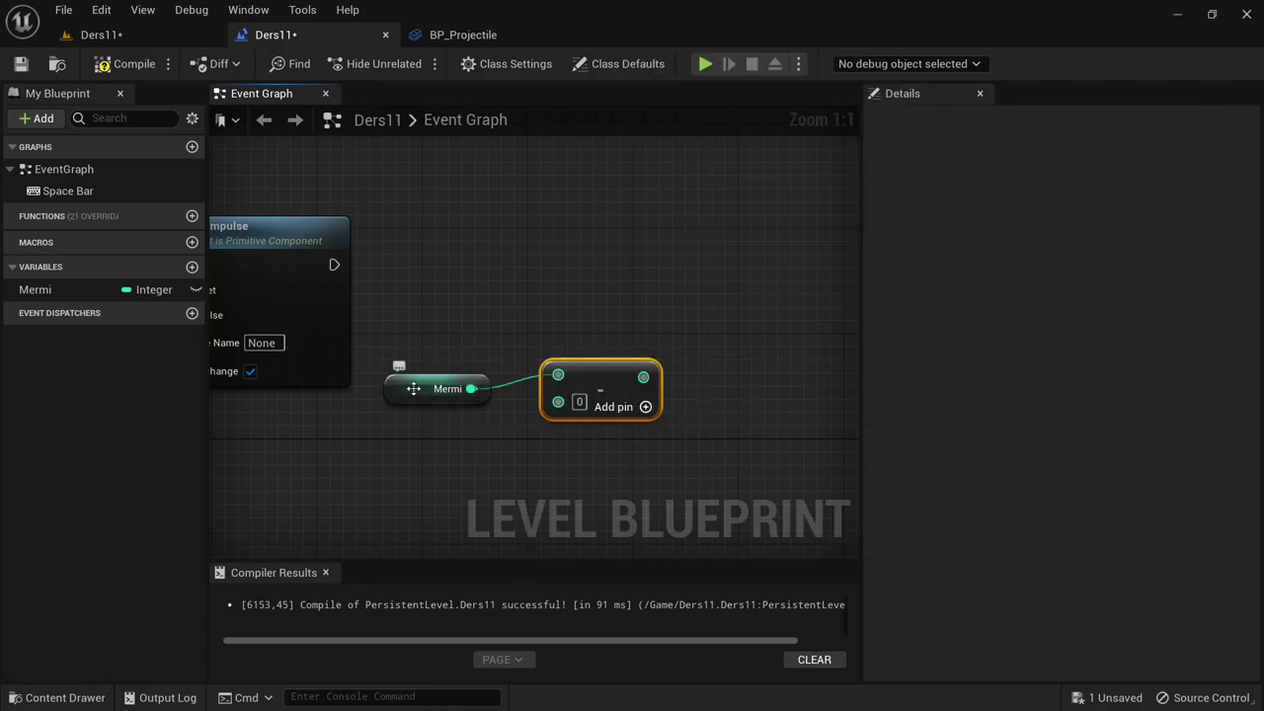
{"action": "left_click_drag", "start_coordinate": [416, 388], "coordinate": [396, 383]}
{"action": "type", "text": "1"}
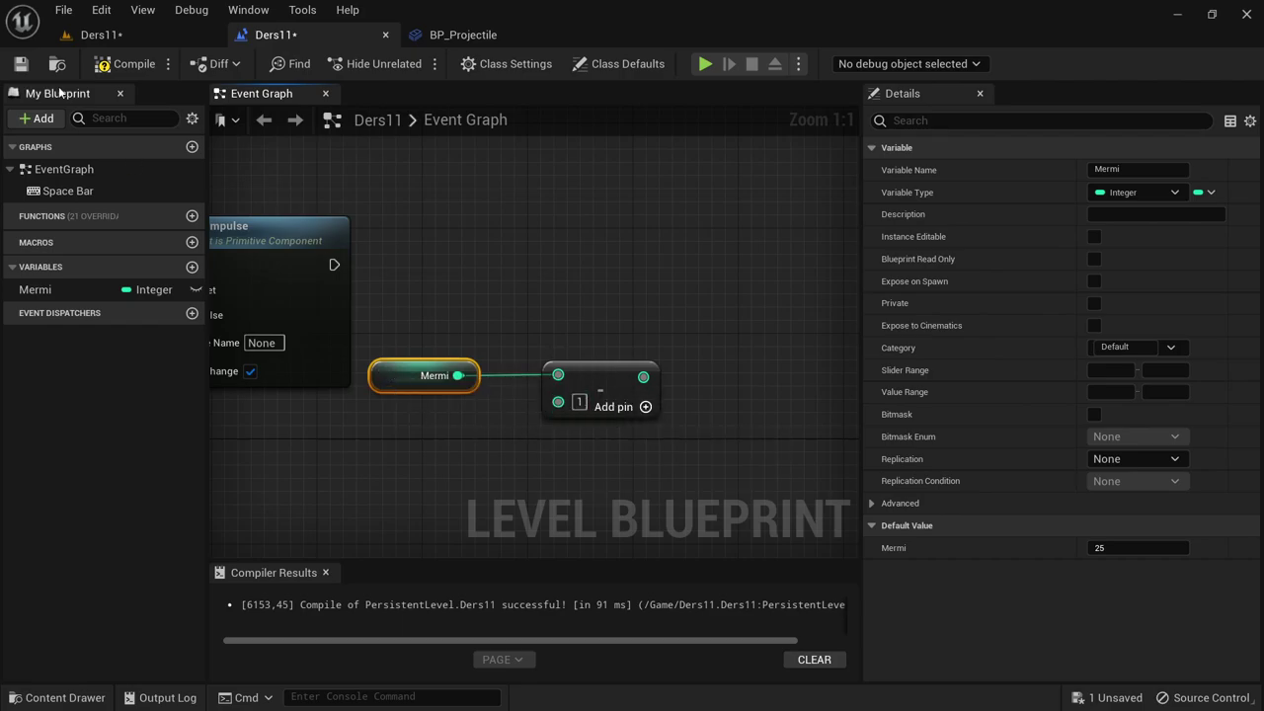
{"action": "left_click", "coordinate": [106, 66]}
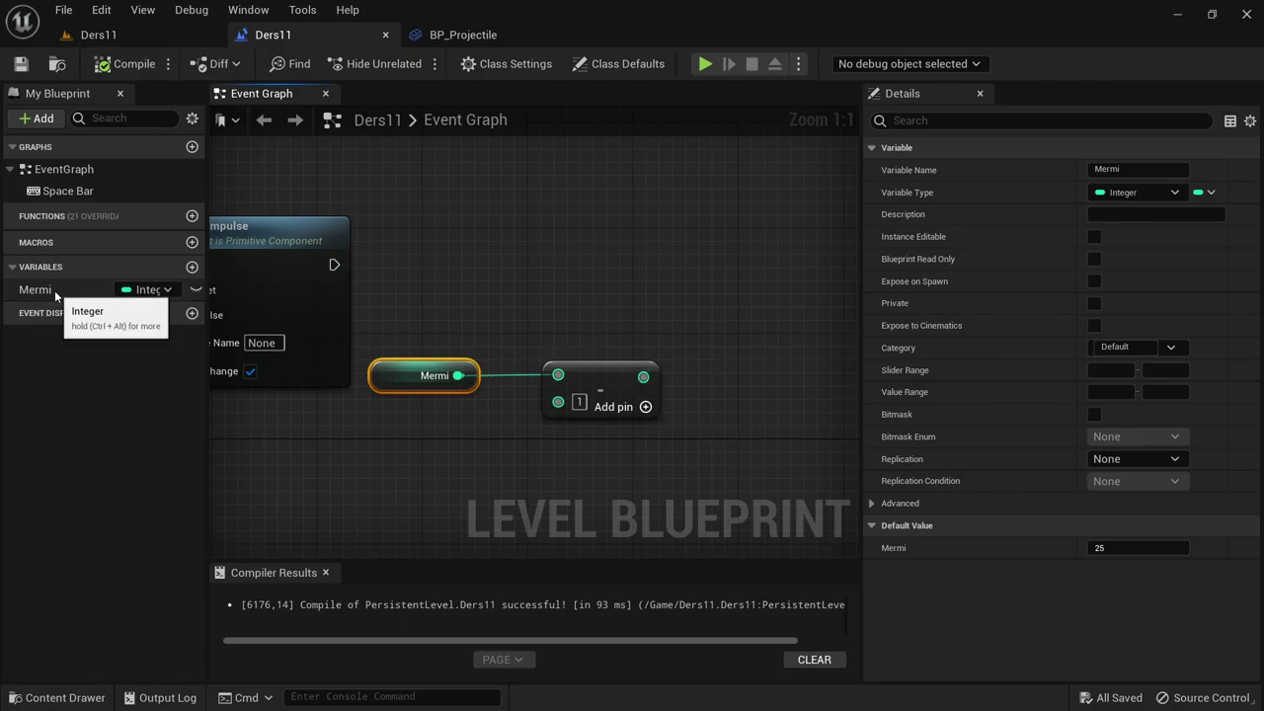
Step: Add a SET Mermi node fed by the subtraction result, replacing a first misplaced setter
{"action": "left_click_drag", "start_coordinate": [40, 289], "coordinate": [735, 298]}
{"action": "left_click", "coordinate": [741, 300]}
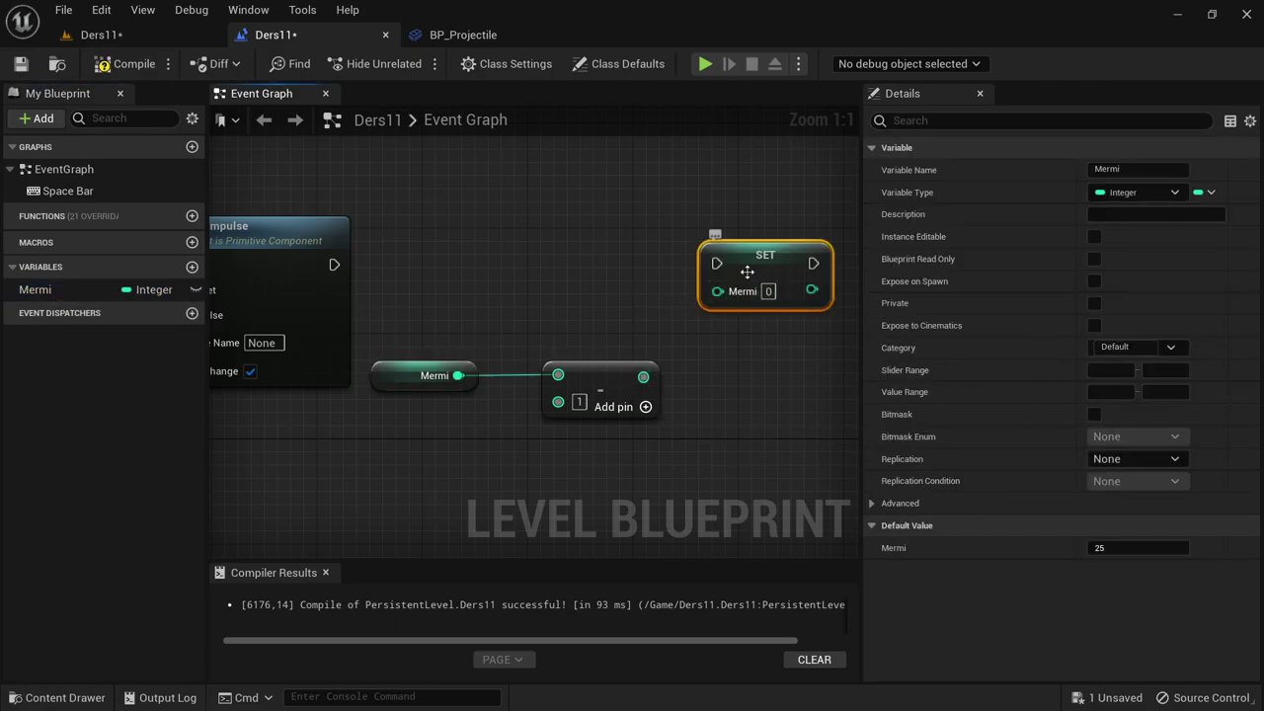
{"action": "left_click", "coordinate": [425, 375]}
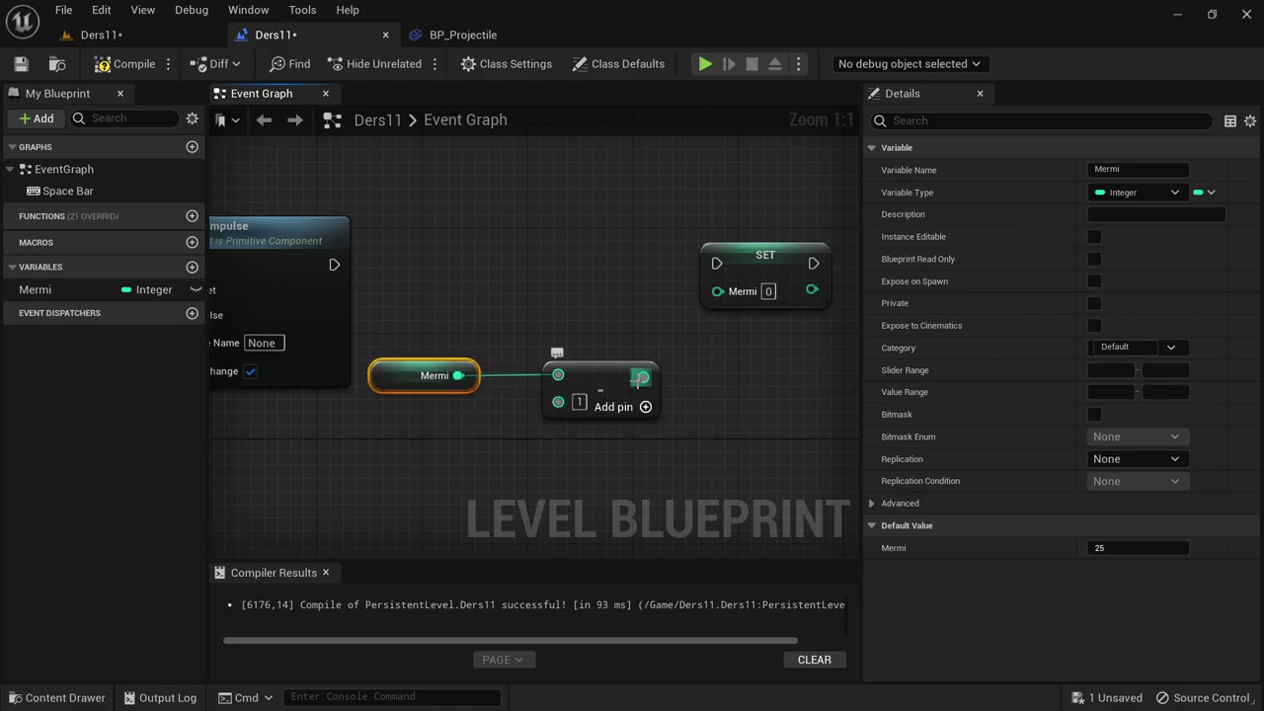
{"action": "left_click_drag", "start_coordinate": [642, 376], "coordinate": [715, 297]}
{"action": "left_click_drag", "start_coordinate": [779, 336], "coordinate": [731, 286]}
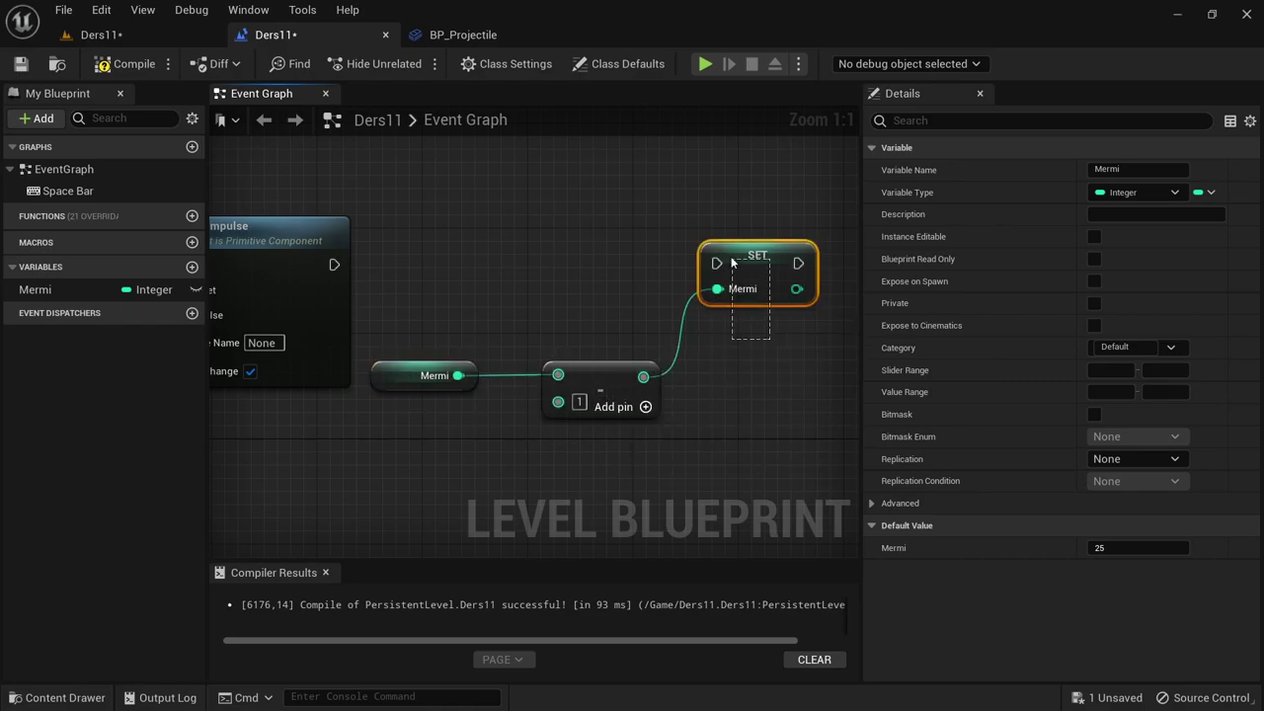
{"action": "key", "text": "Delete"}
{"action": "left_click_drag", "start_coordinate": [30, 289], "coordinate": [677, 249]}
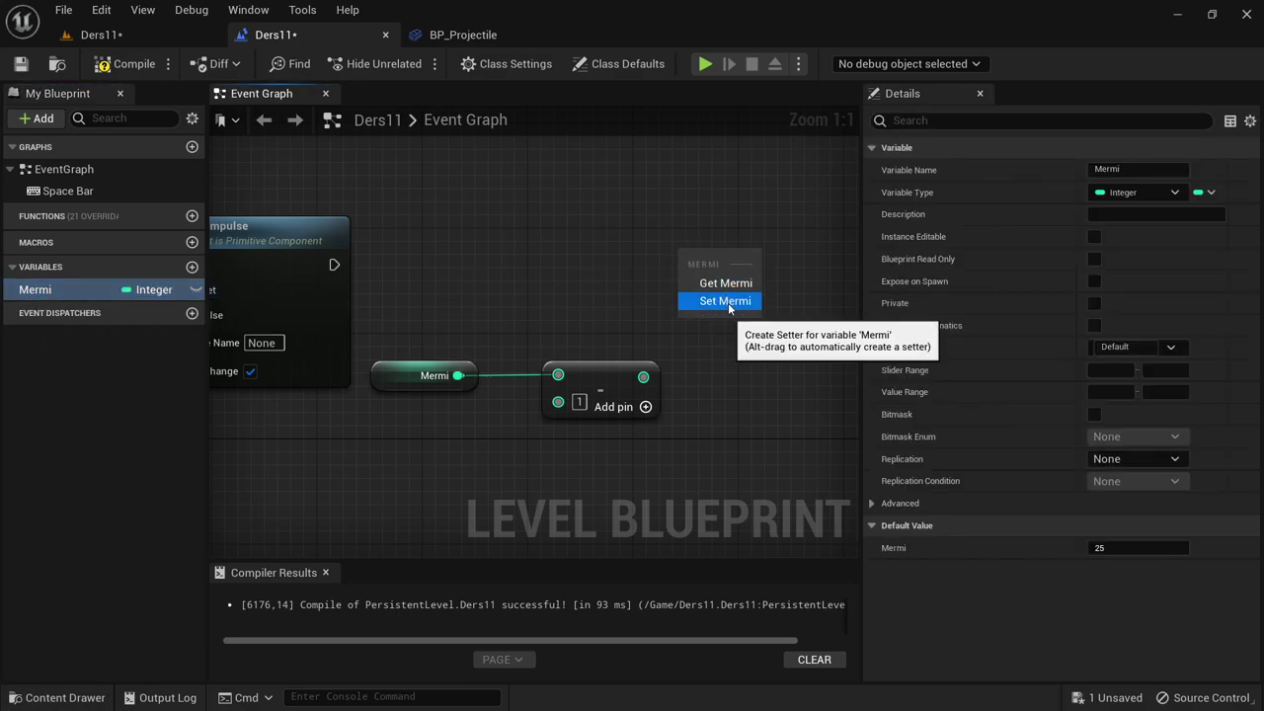
{"action": "left_click", "coordinate": [725, 302]}
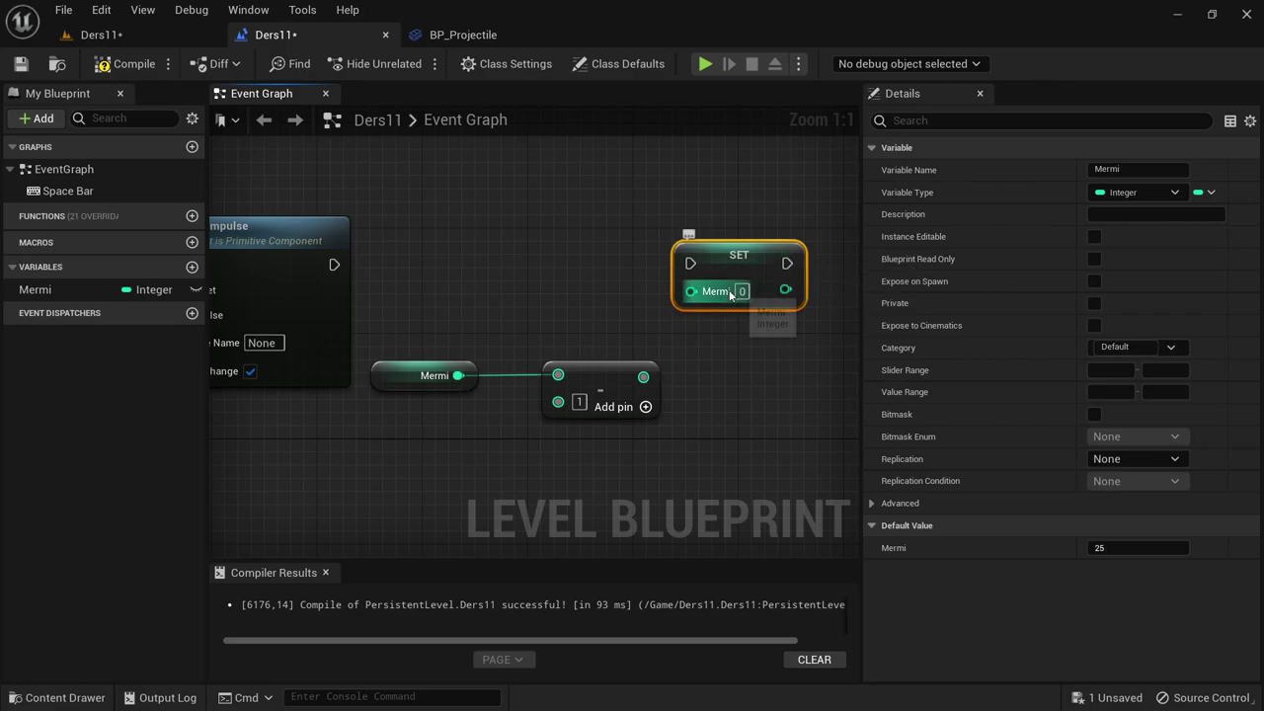
{"action": "left_click", "coordinate": [404, 376]}
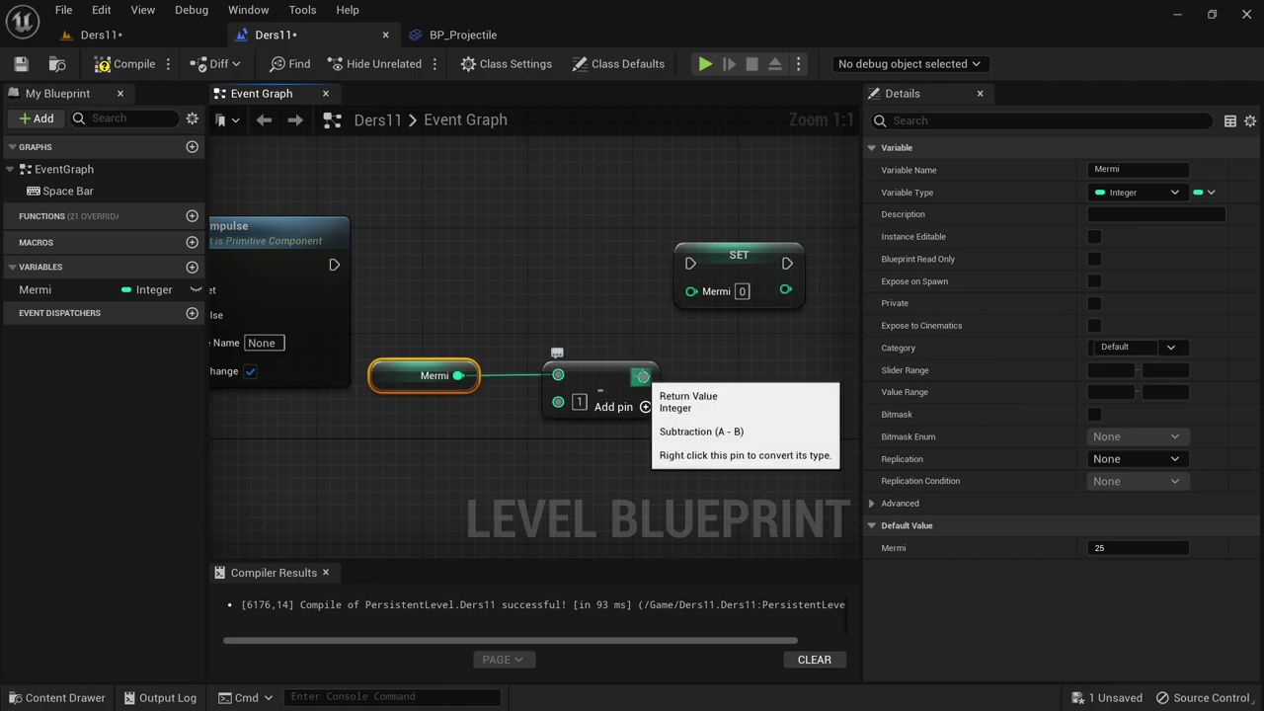
{"action": "left_click_drag", "start_coordinate": [643, 376], "coordinate": [699, 290]}
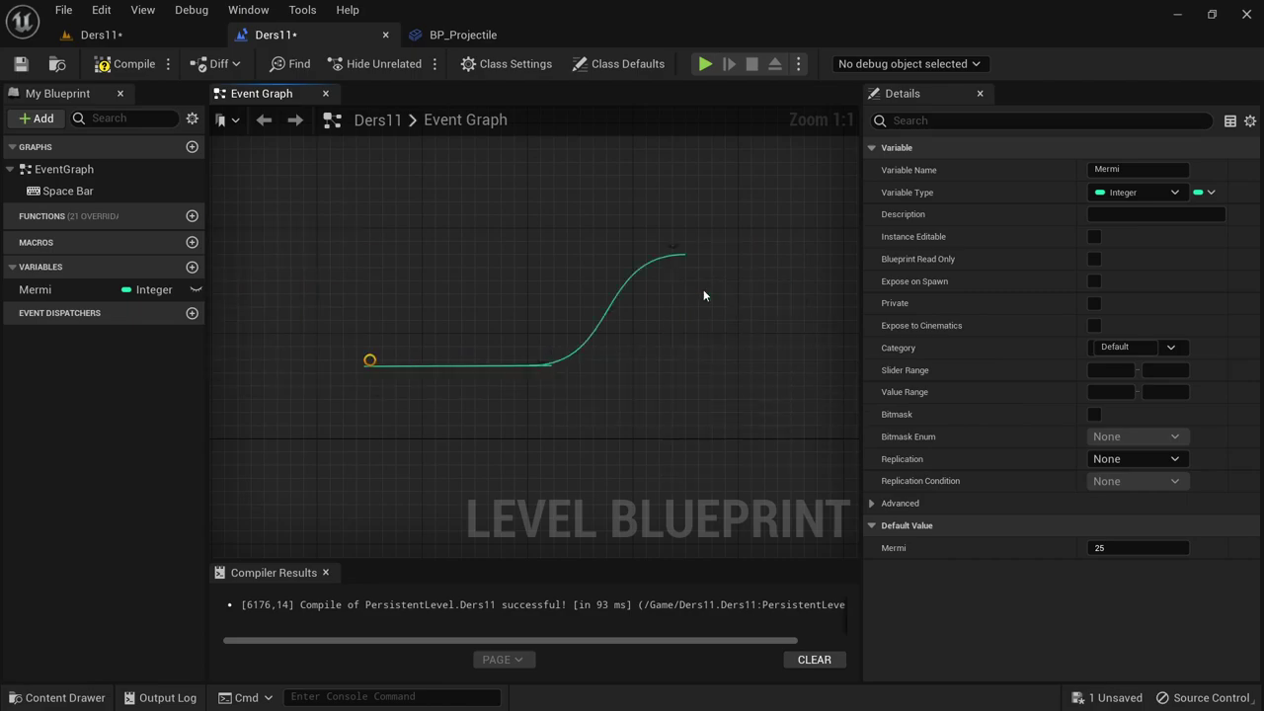
Step: Run SET Mermi after Add Impulse, then compile and save the level
{"action": "left_click_drag", "start_coordinate": [651, 229], "coordinate": [807, 306]}
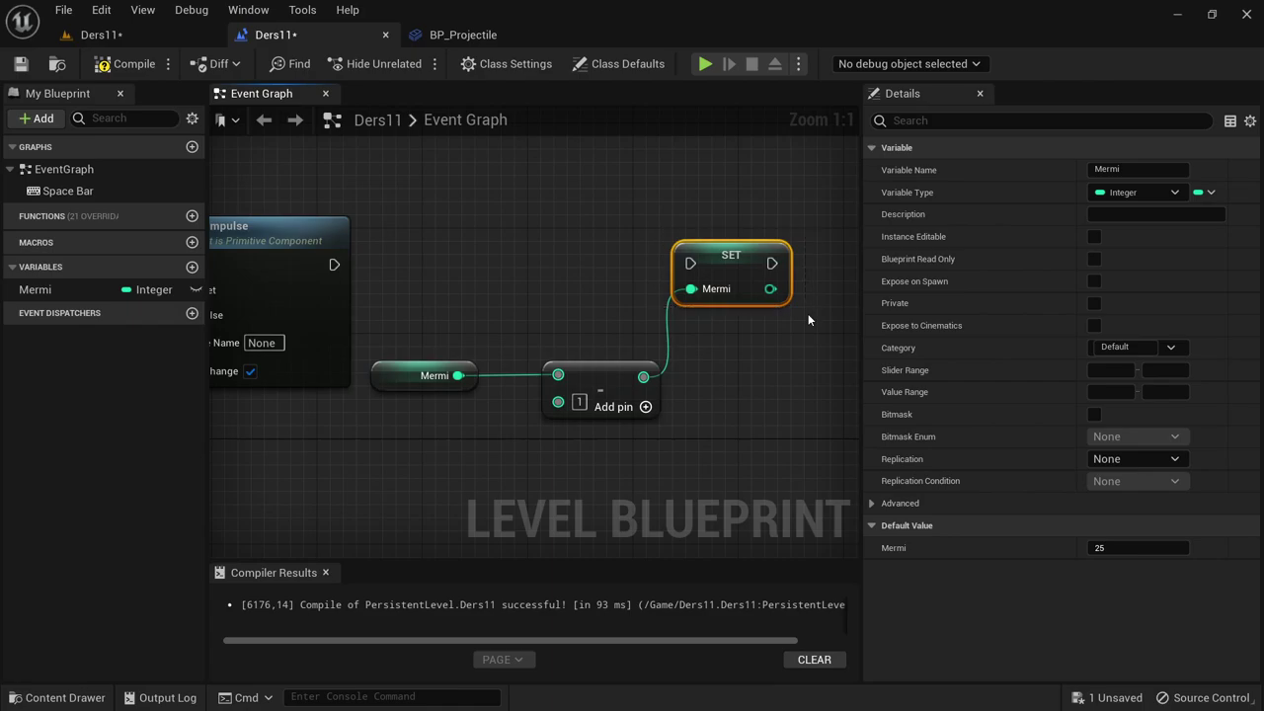
{"action": "left_click_drag", "start_coordinate": [688, 269], "coordinate": [334, 265]}
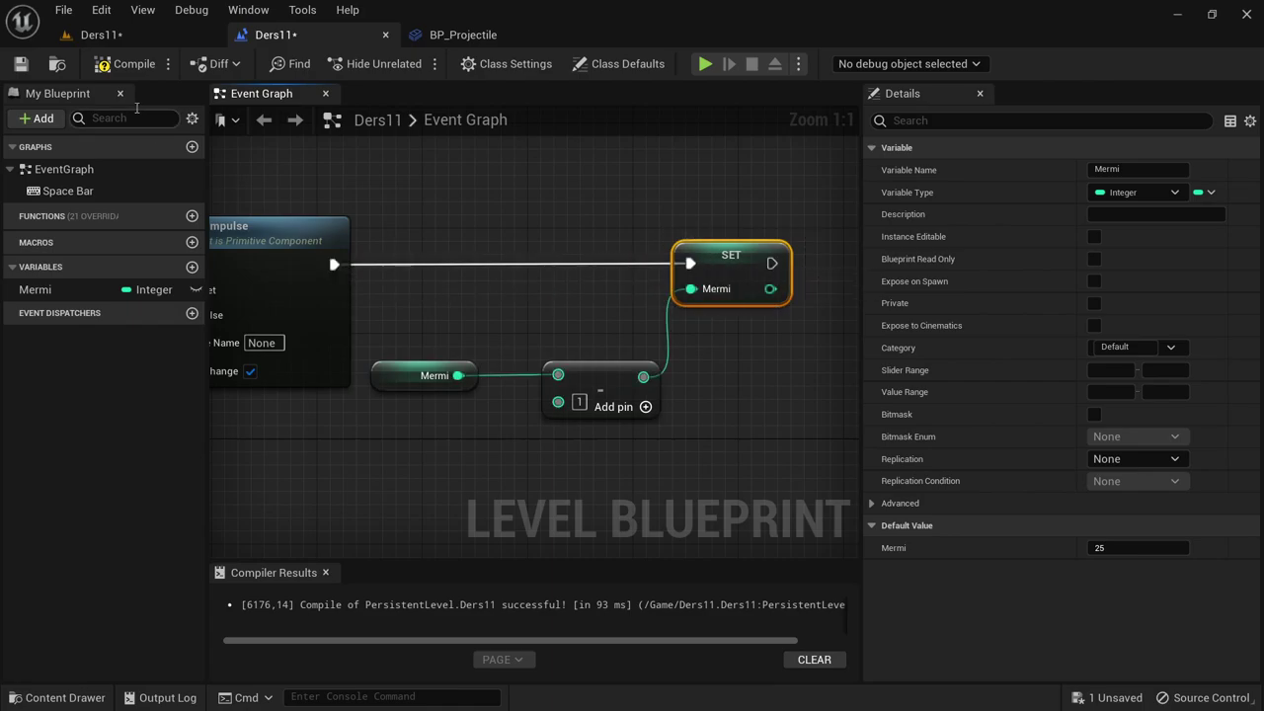
{"action": "left_click", "coordinate": [126, 63]}
{"action": "key", "text": "ctrl+s"}
{"action": "right_click_drag", "start_coordinate": [769, 370], "coordinate": [454, 372]}
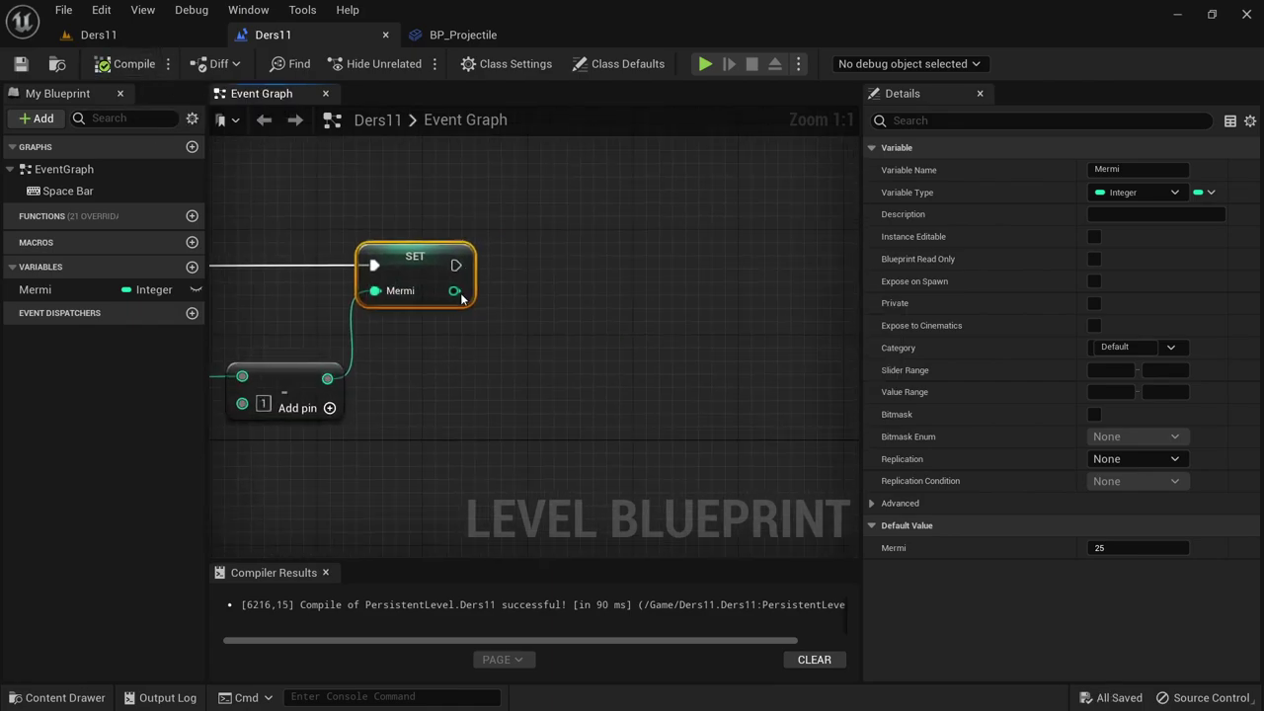
{"action": "left_click_drag", "start_coordinate": [456, 268], "coordinate": [638, 266]}
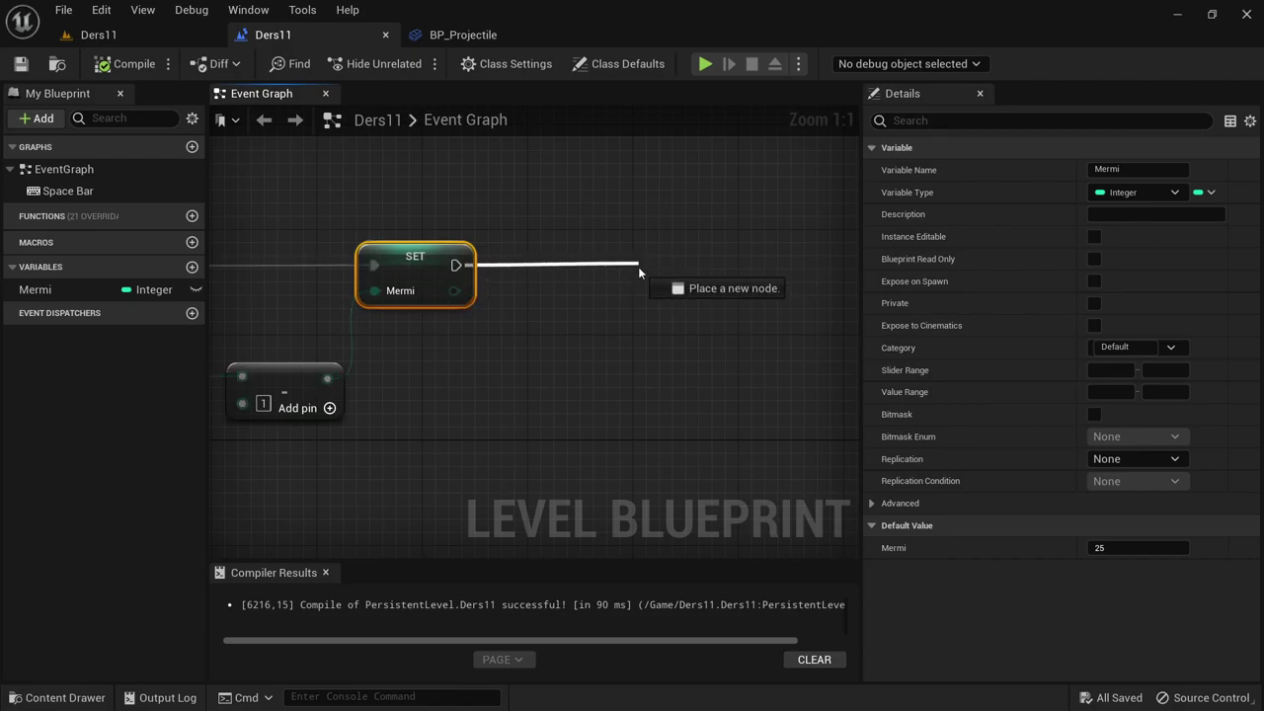
Step: Add a Print String node after SET Mermi and save
{"action": "type", "text": "print"}
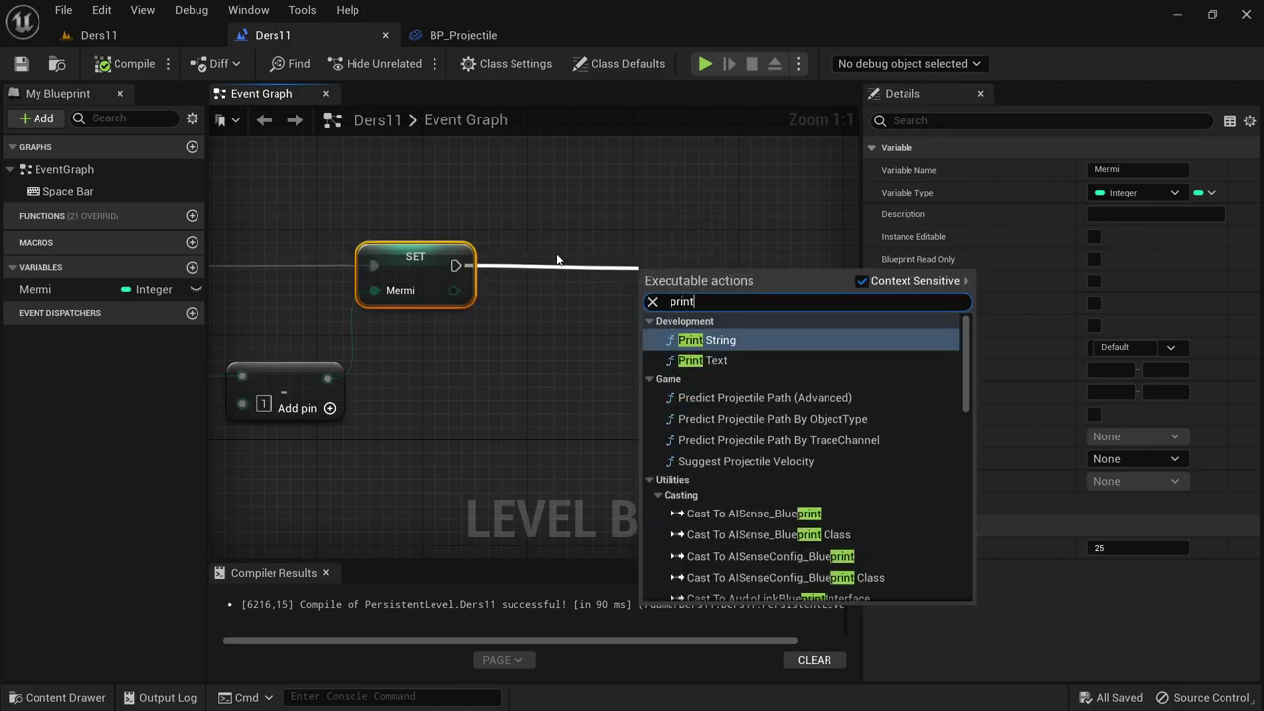
{"action": "key", "text": "Return"}
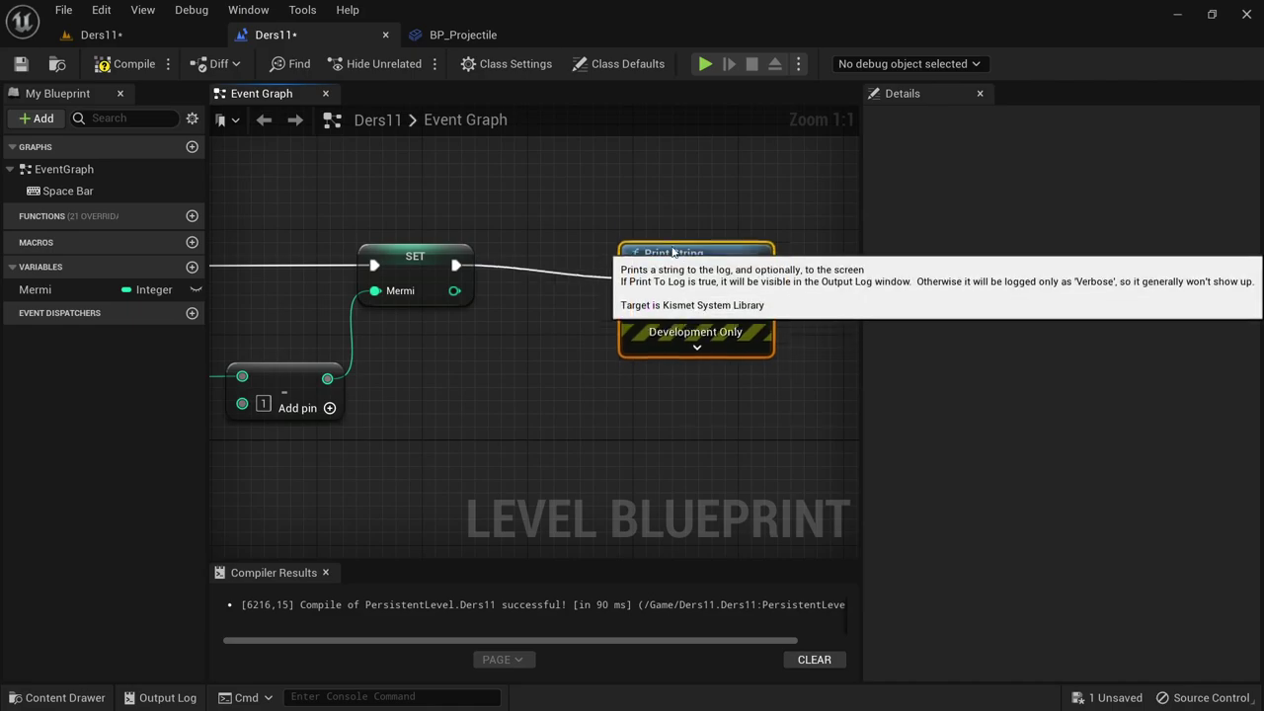
{"action": "left_click_drag", "start_coordinate": [683, 269], "coordinate": [670, 242]}
{"action": "key", "text": "ctrl+s"}
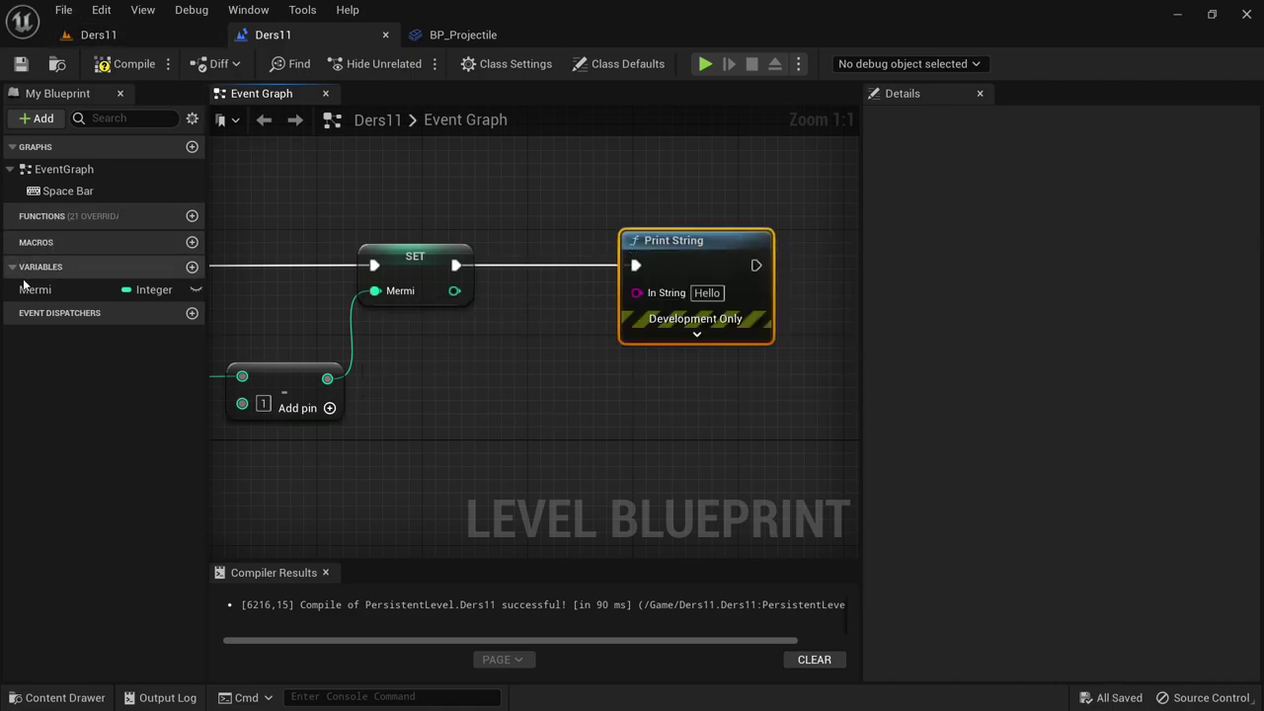
Step: Feed a Mermi getter into Print String's In String via auto-conversion, compile, and return to Ders11
{"action": "left_click_drag", "start_coordinate": [60, 289], "coordinate": [447, 332]}
{"action": "left_click", "coordinate": [516, 373]}
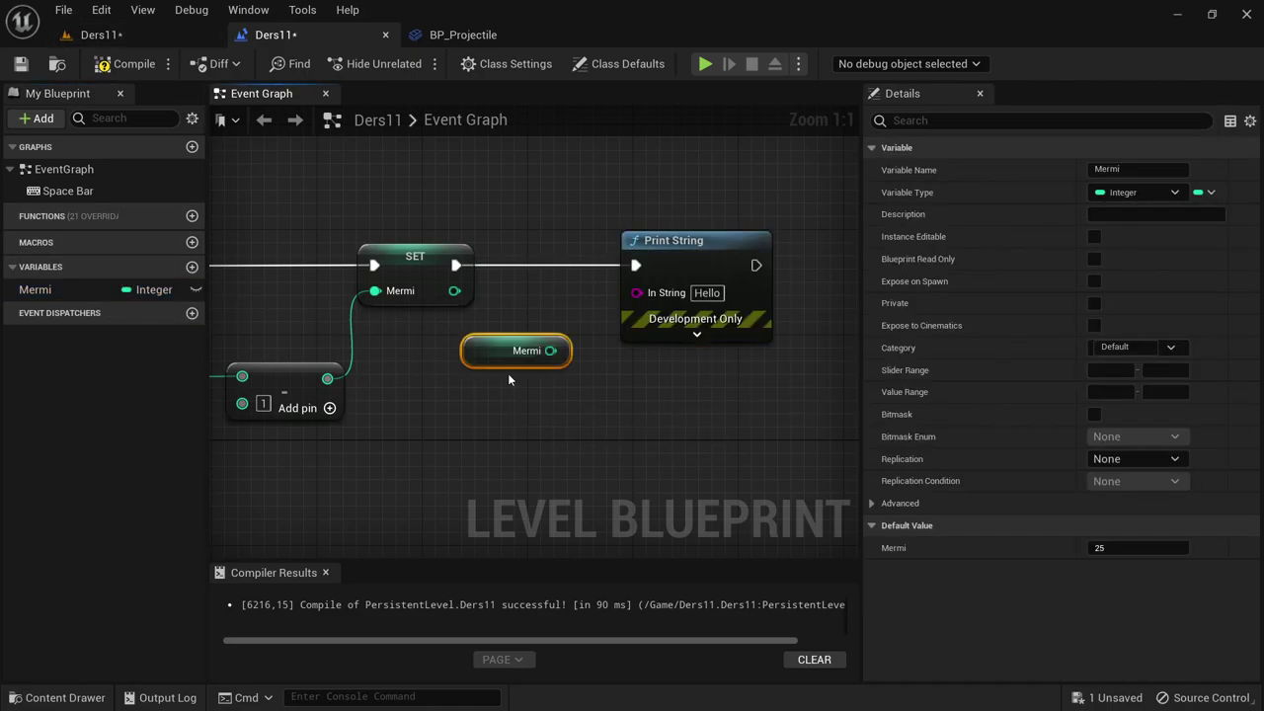
{"action": "left_click_drag", "start_coordinate": [550, 351], "coordinate": [642, 286]}
{"action": "left_click_drag", "start_coordinate": [682, 245], "coordinate": [736, 245]}
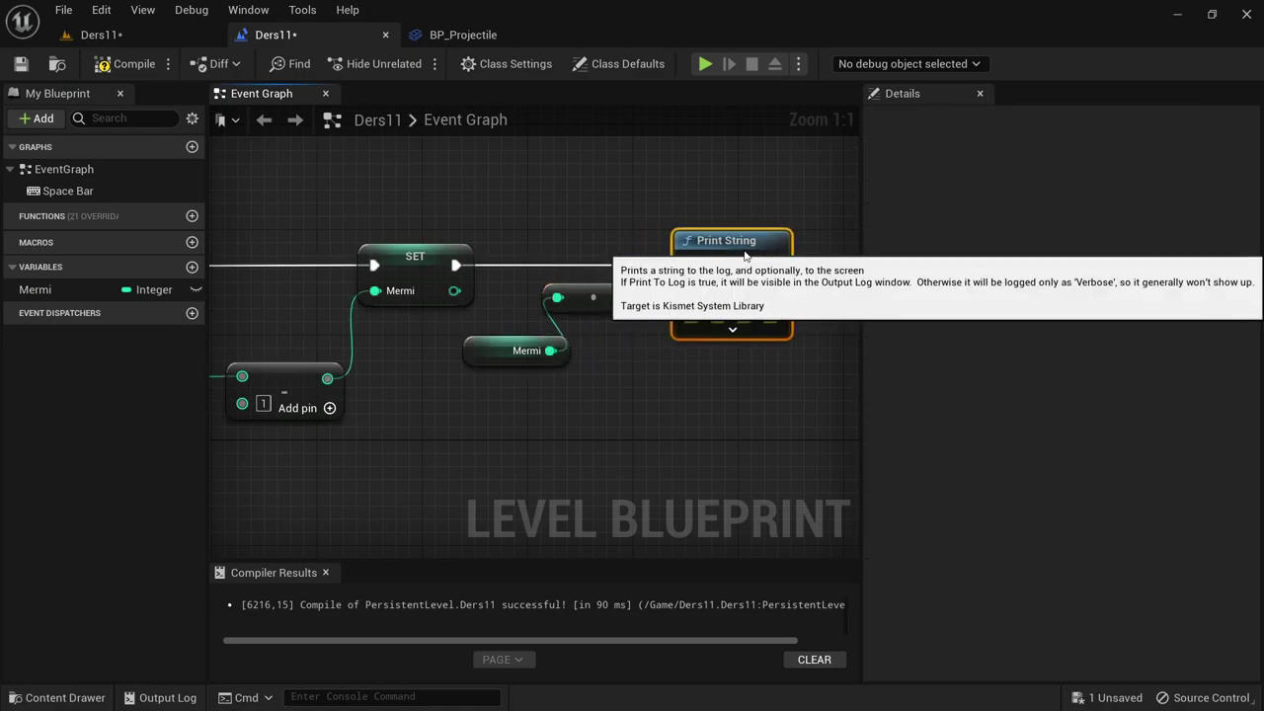
{"action": "left_click", "coordinate": [598, 296]}
{"action": "left_click", "coordinate": [127, 63]}
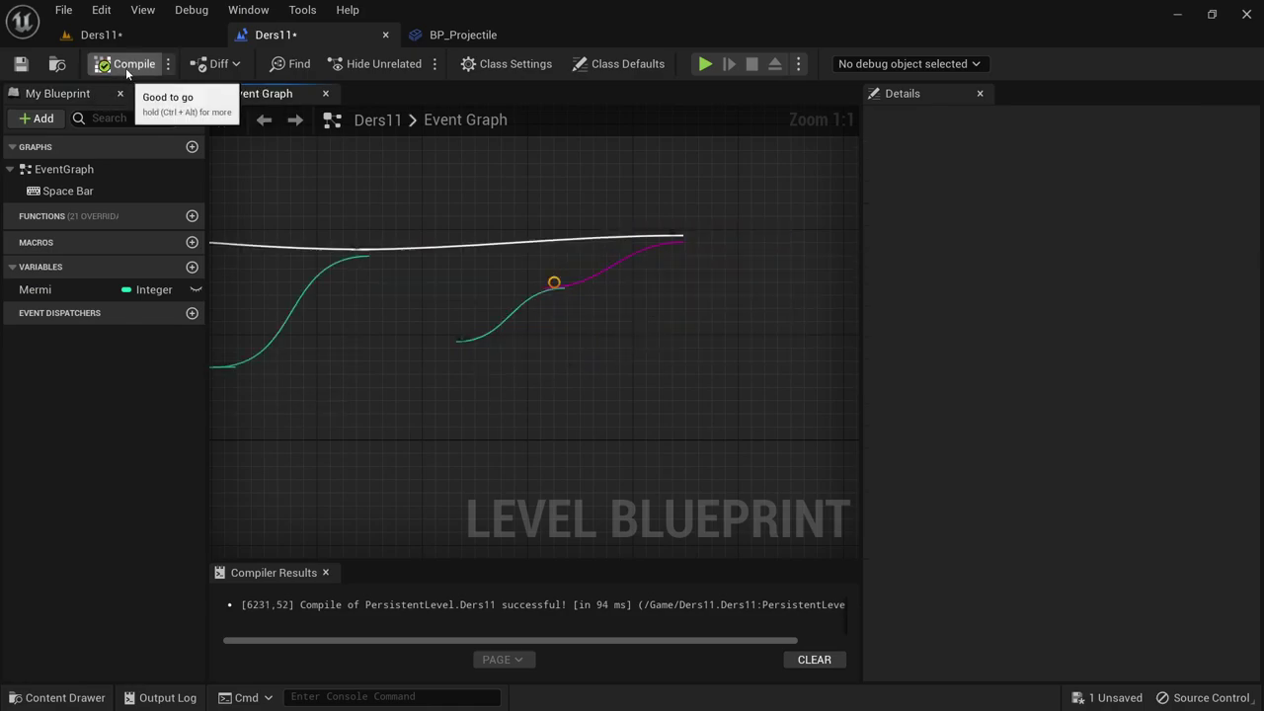
{"action": "left_click", "coordinate": [98, 35]}
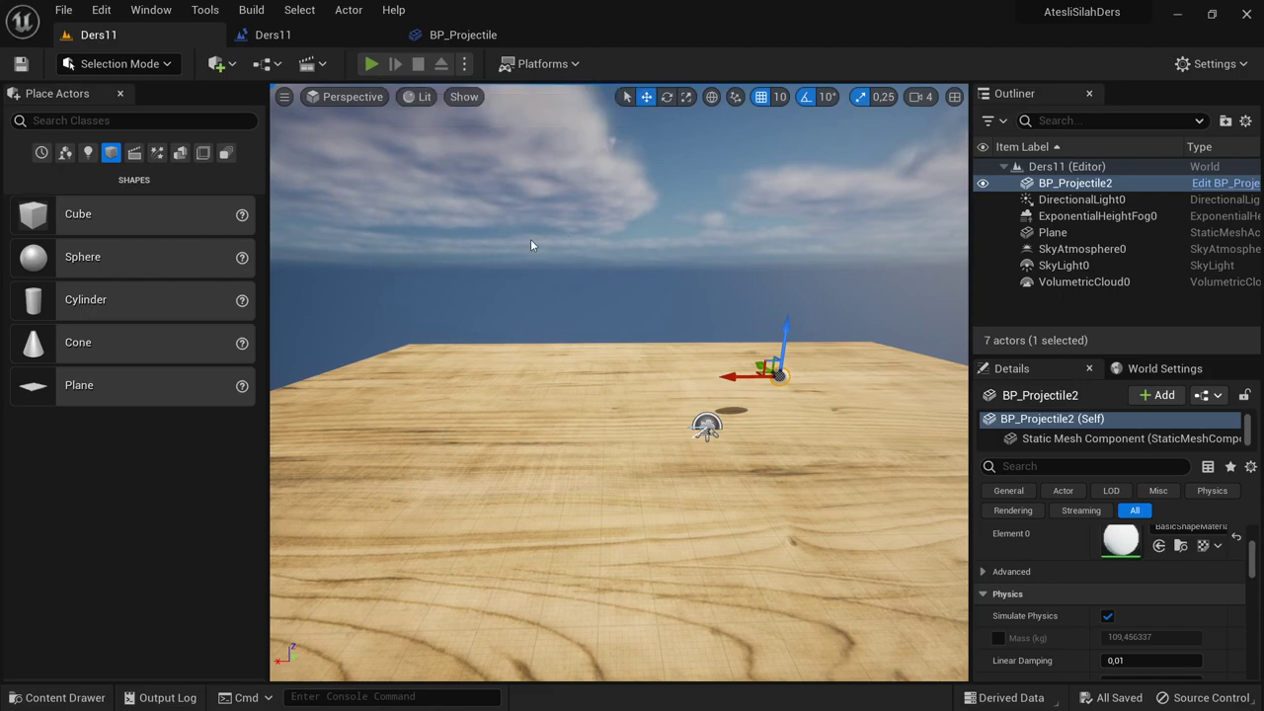
Step: Play-test the level, firing 19 shots while the printed Mermi drops to -11, then stop
{"action": "key", "text": "alt+p"}
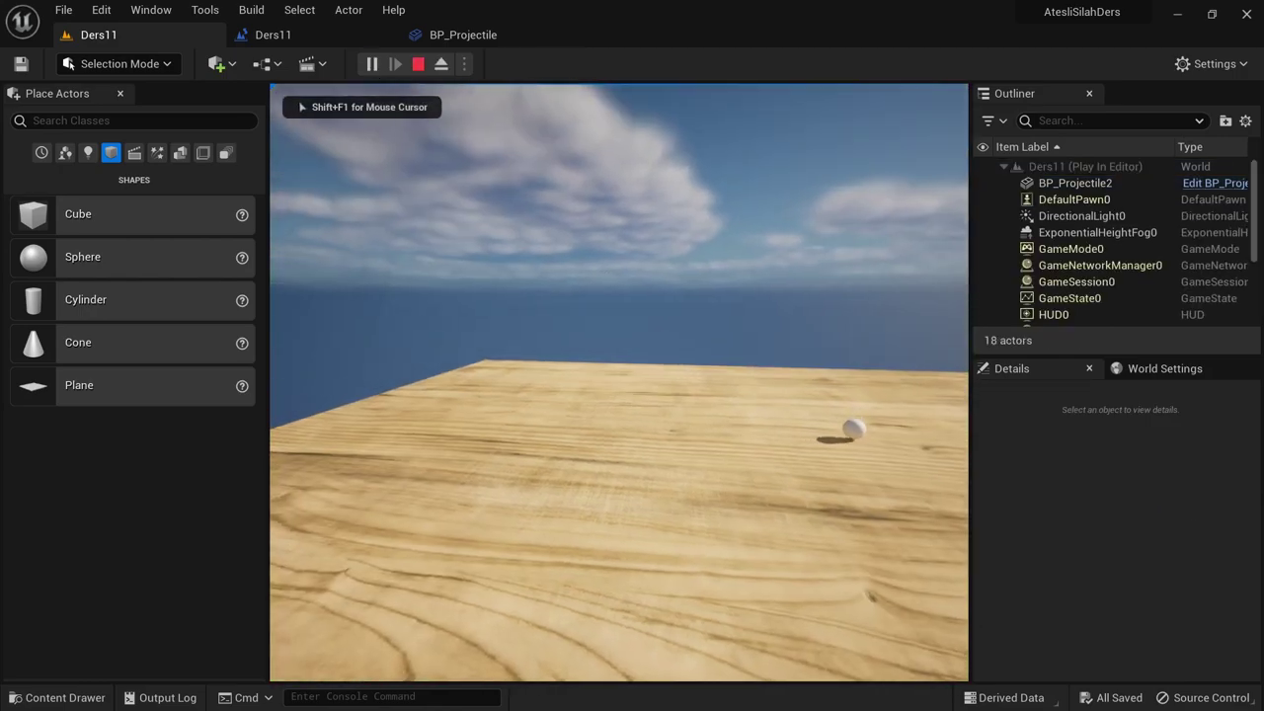
{"action": "left_click", "coordinate": [619, 382]}
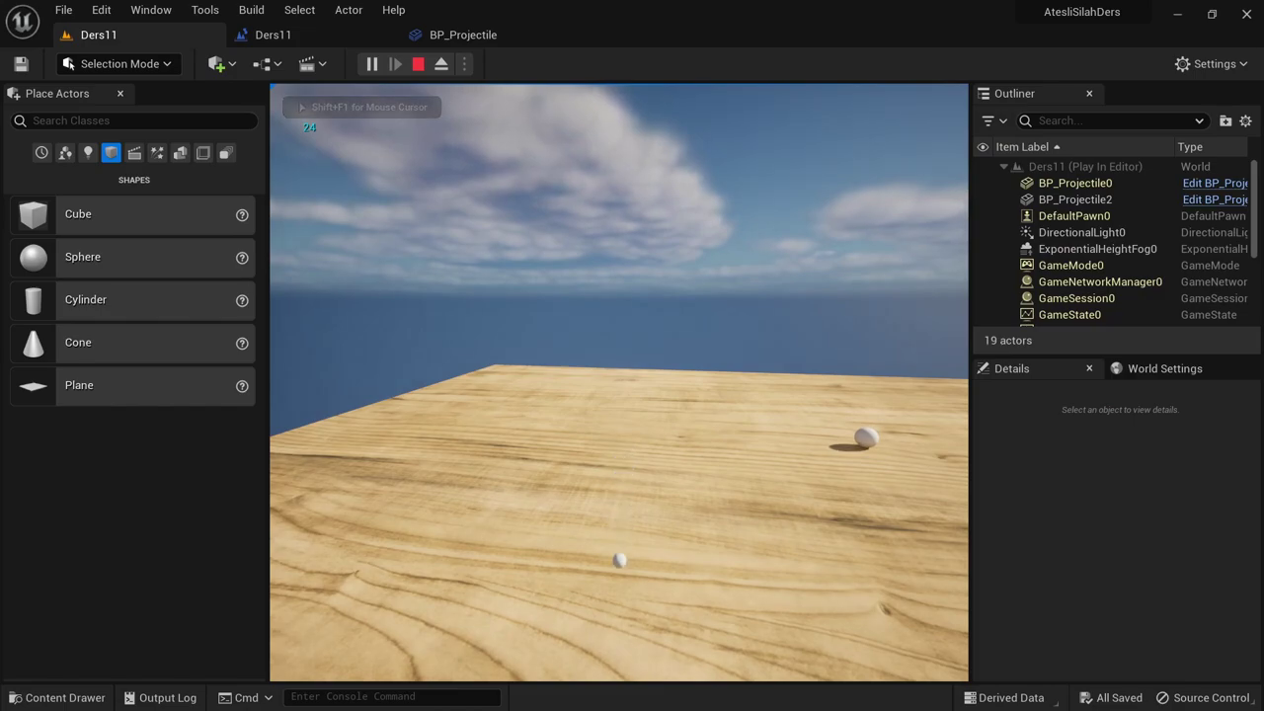
{"action": "left_click", "coordinate": [619, 382]}
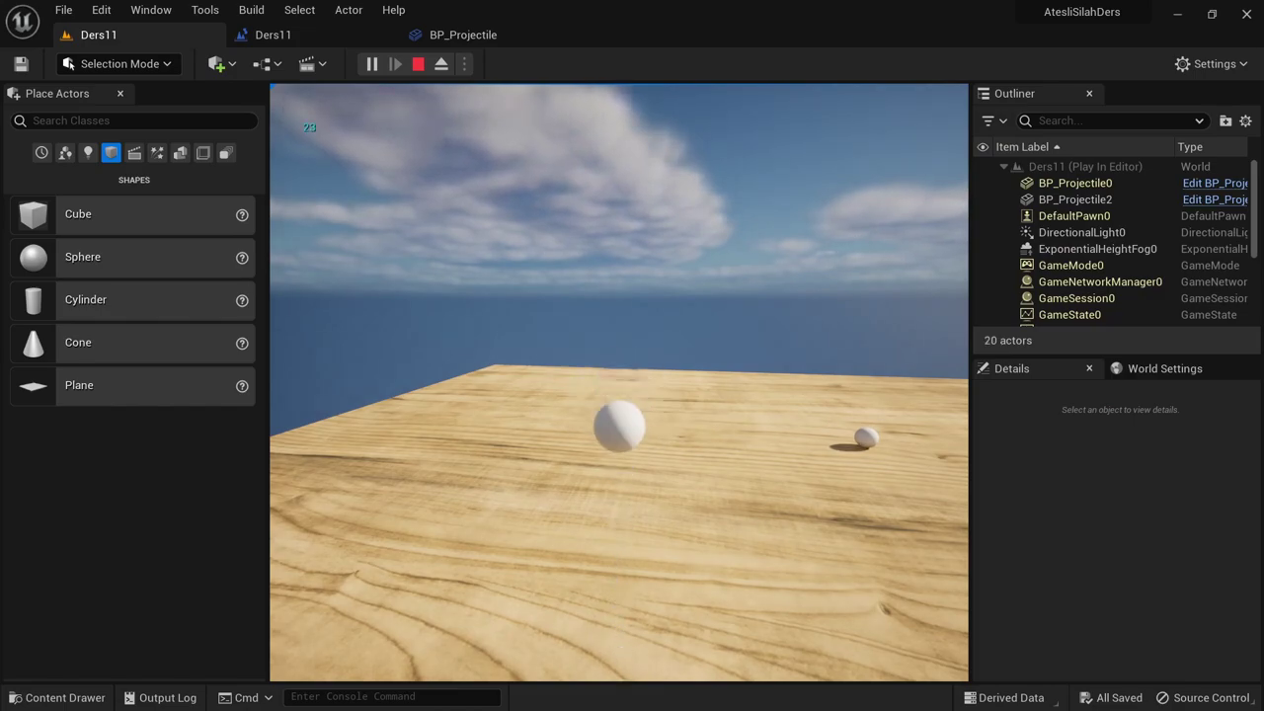
{"action": "left_click", "coordinate": [619, 382]}
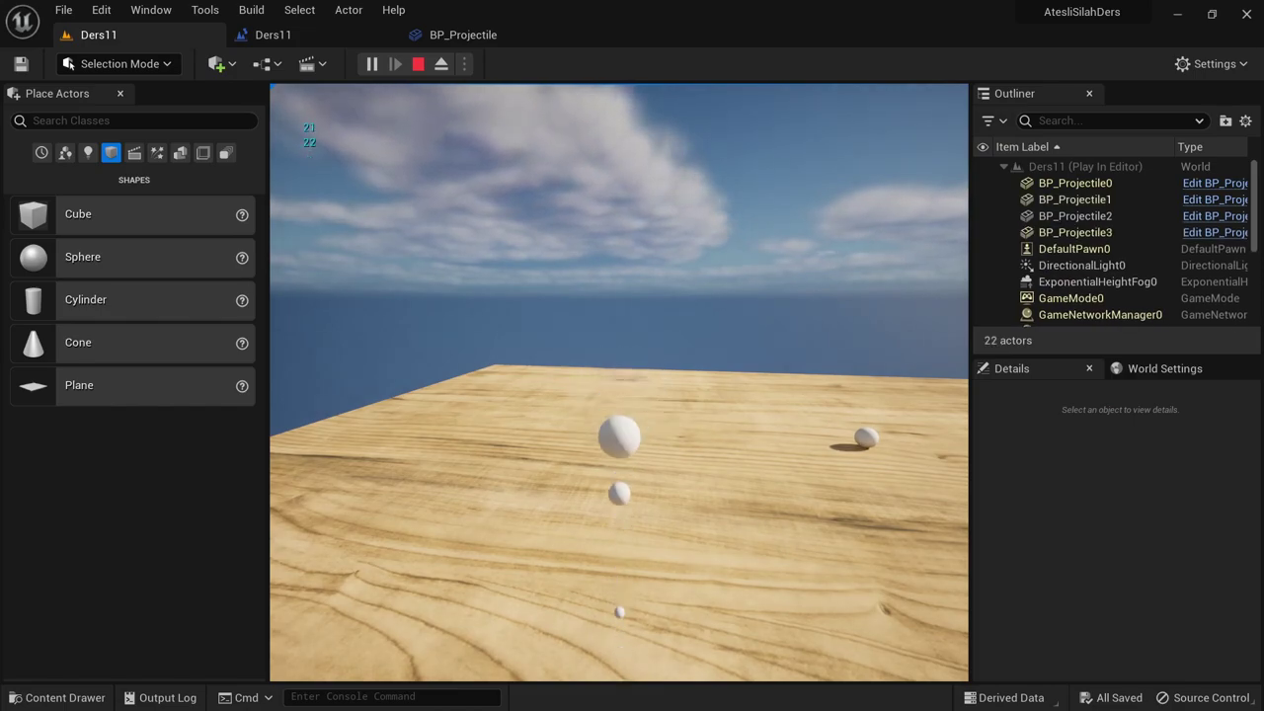
{"action": "left_click", "coordinate": [619, 382]}
{"action": "left_click", "coordinate": [619, 382]}
{"action": "left_click", "coordinate": [619, 382]}
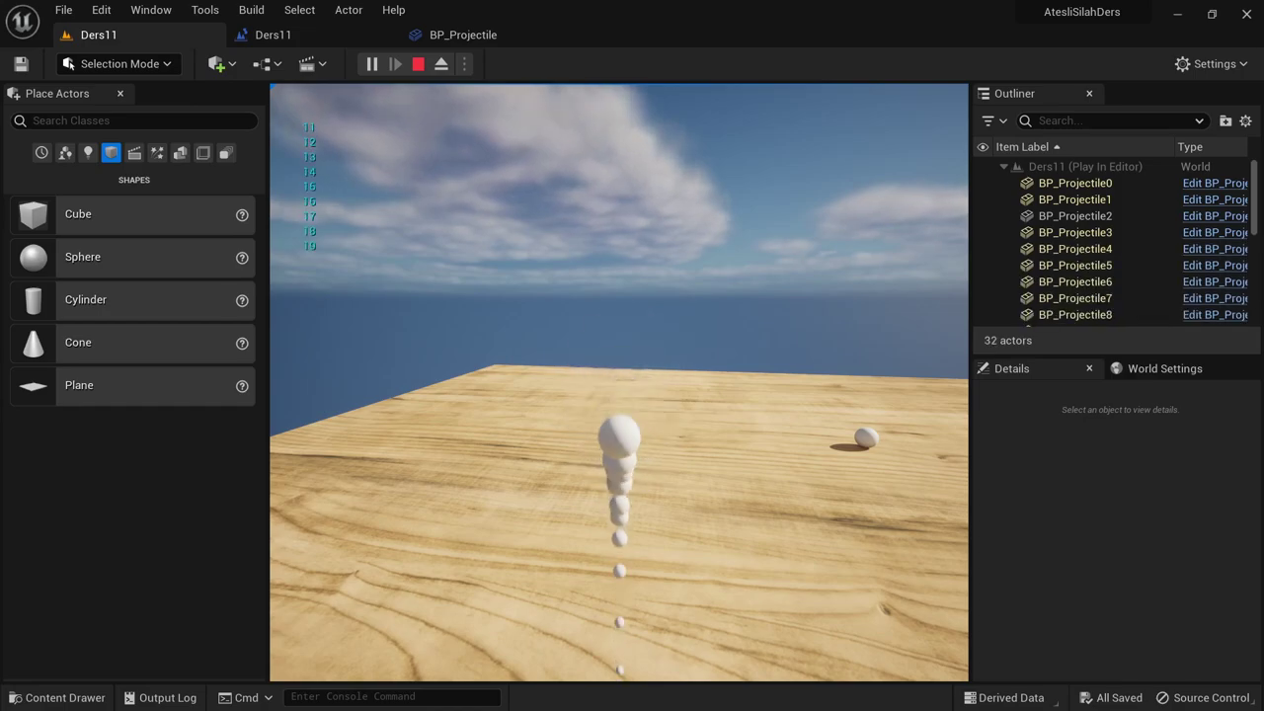
{"action": "left_click", "coordinate": [619, 382]}
{"action": "left_click", "coordinate": [619, 382]}
{"action": "left_click", "coordinate": [619, 382]}
{"action": "left_click", "coordinate": [619, 382]}
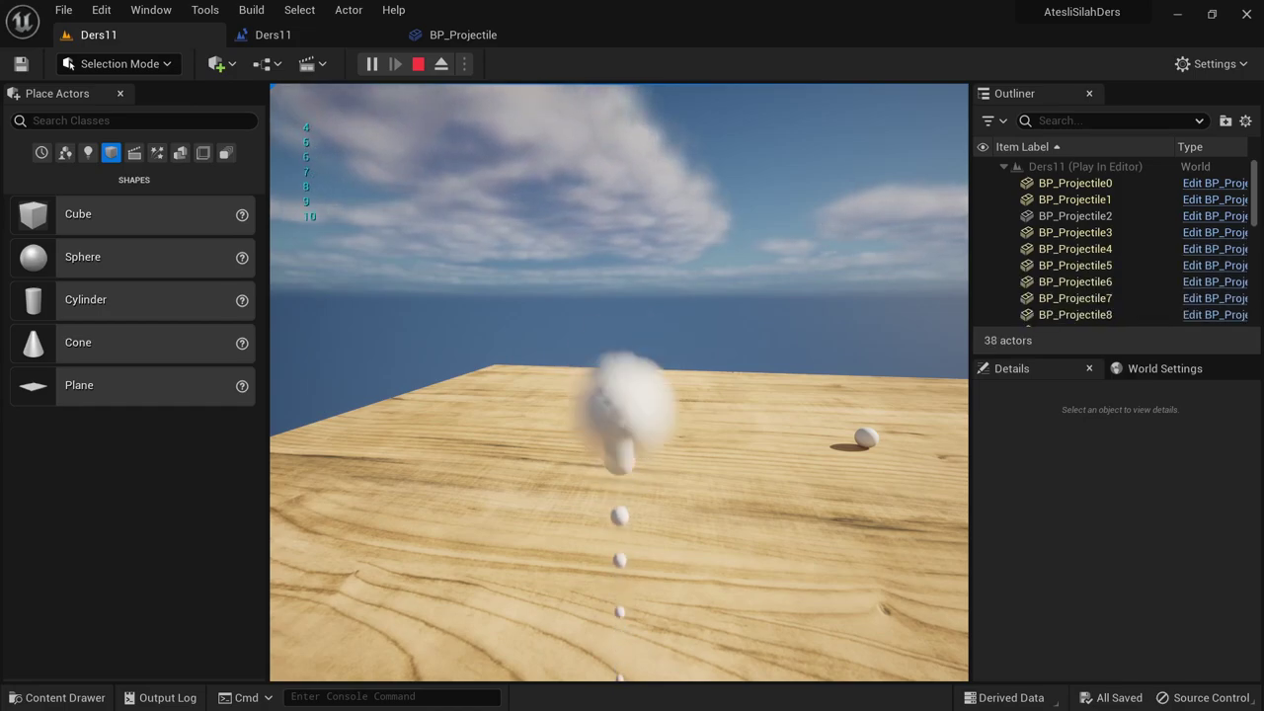
{"action": "left_click", "coordinate": [619, 382]}
{"action": "left_click", "coordinate": [619, 382]}
{"action": "left_click", "coordinate": [619, 382]}
{"action": "left_click", "coordinate": [619, 382]}
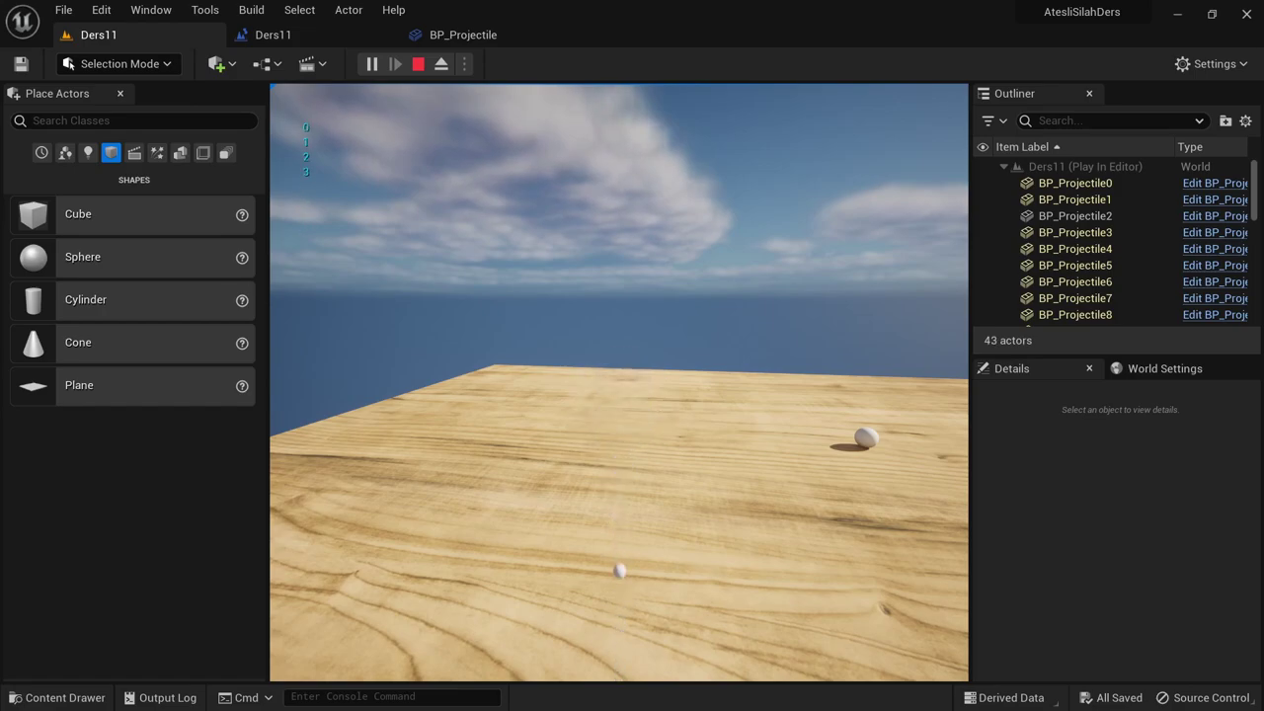
{"action": "left_click", "coordinate": [619, 382]}
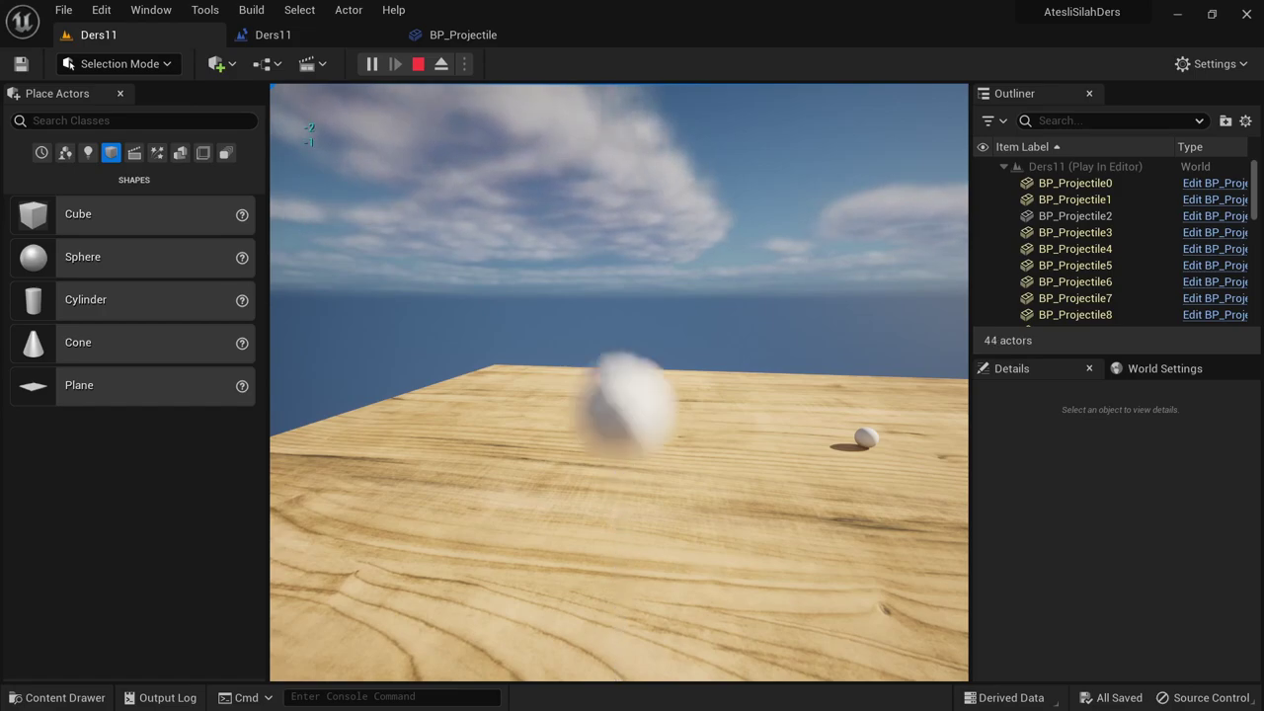
{"action": "left_click", "coordinate": [619, 383]}
{"action": "left_click", "coordinate": [619, 382]}
{"action": "left_click", "coordinate": [619, 382]}
{"action": "left_click", "coordinate": [619, 382]}
{"action": "left_click", "coordinate": [619, 382]}
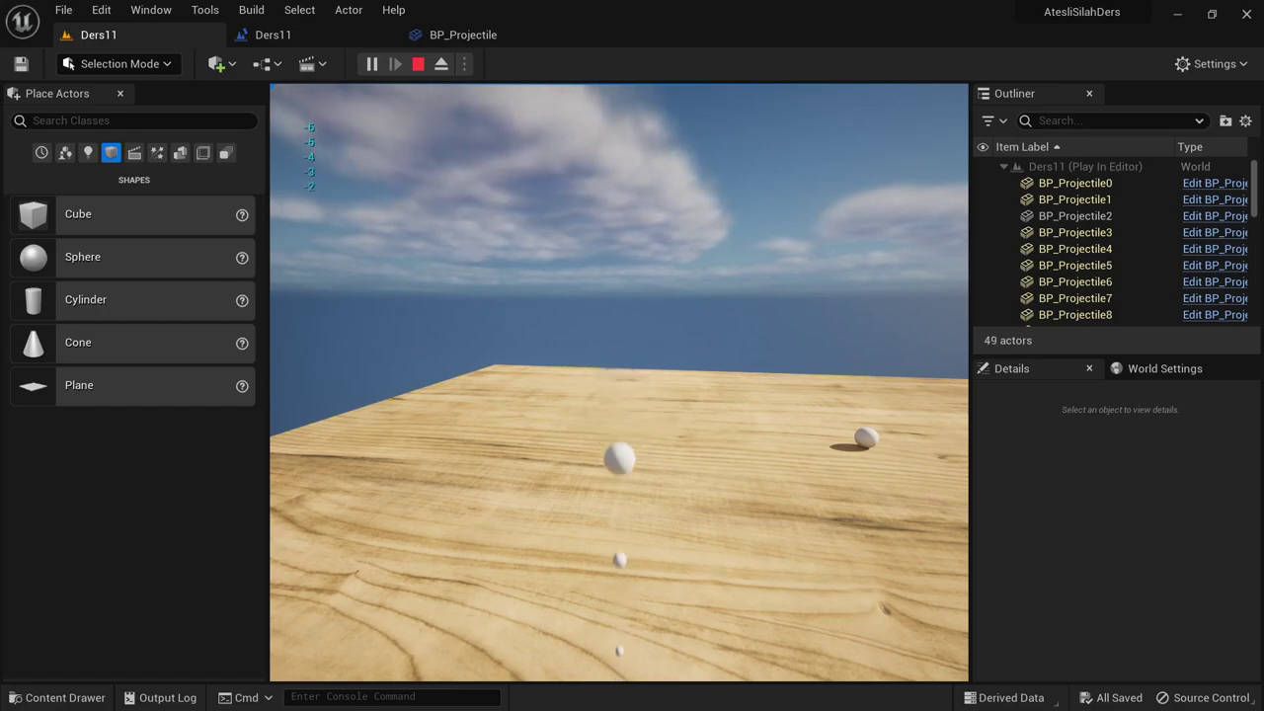
{"action": "left_click", "coordinate": [619, 383]}
{"action": "left_click", "coordinate": [619, 382]}
{"action": "left_click", "coordinate": [619, 383]}
{"action": "left_click", "coordinate": [619, 382]}
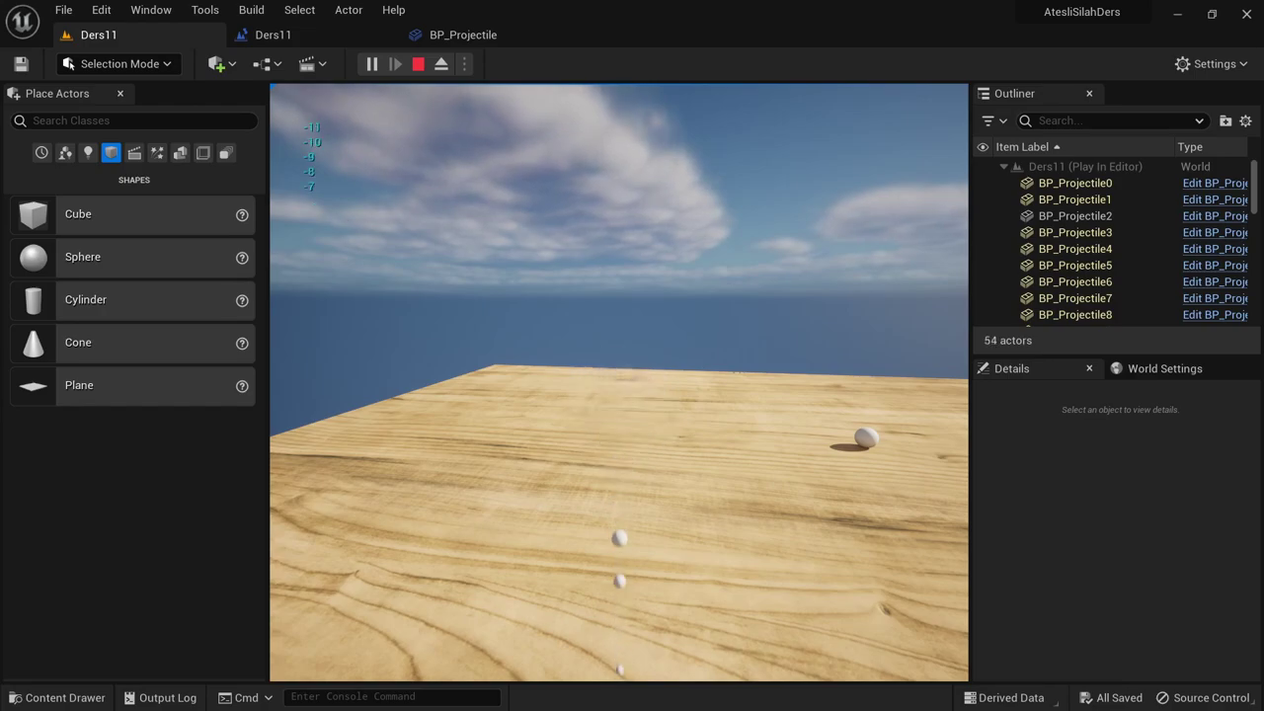
{"action": "key", "text": "Escape"}
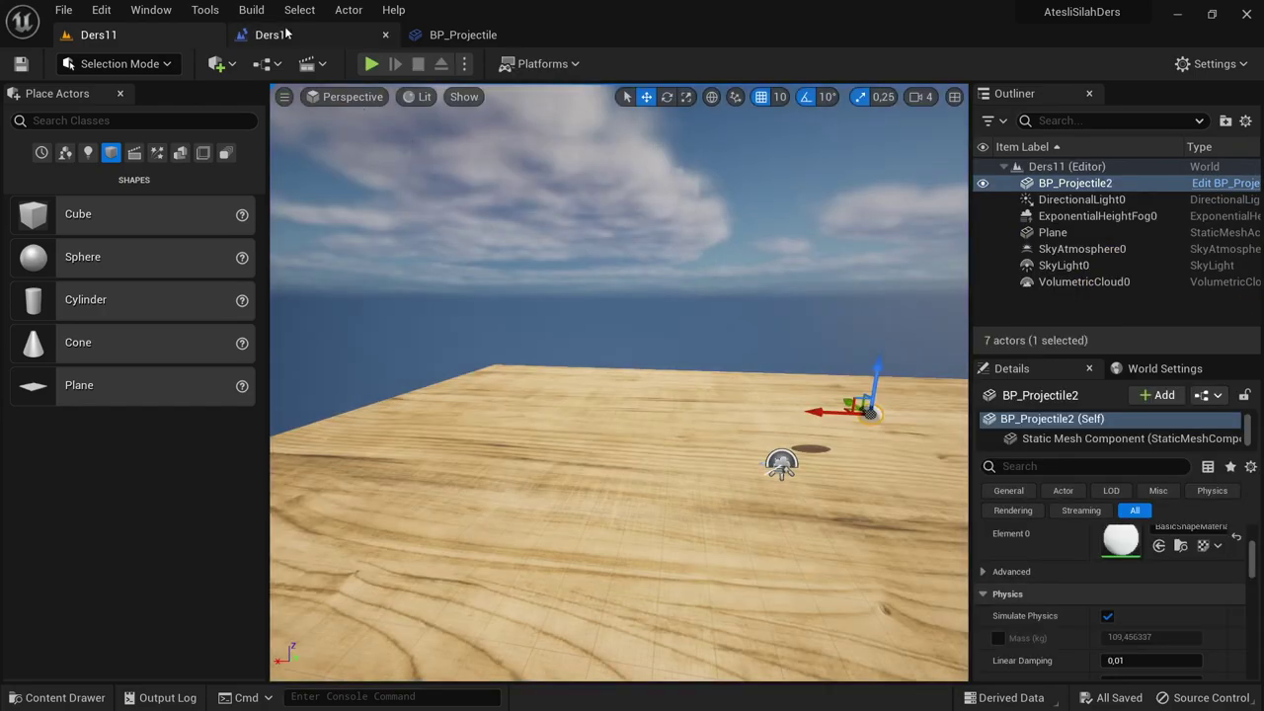
{"action": "left_click", "coordinate": [284, 35]}
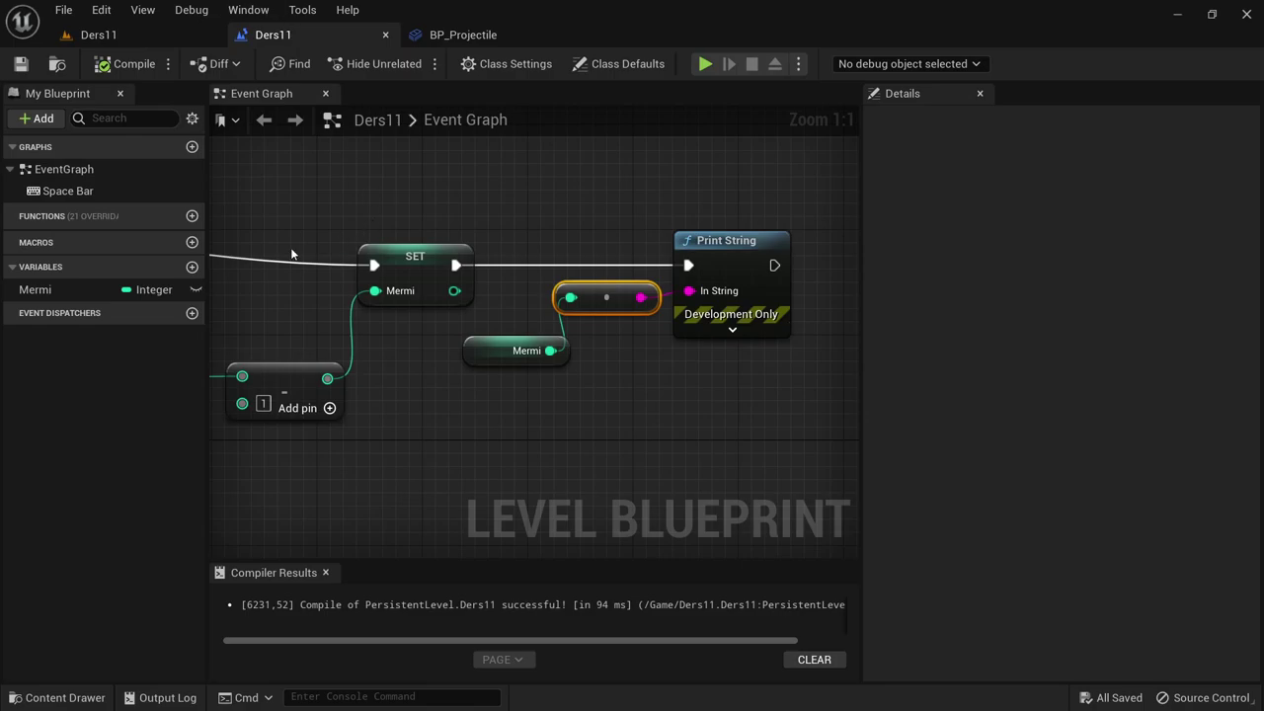
{"action": "right_click_drag", "start_coordinate": [295, 254], "coordinate": [428, 218]}
{"action": "scroll", "coordinate": [357, 193], "scroll_direction": "down", "scroll_amount": 4}
{"action": "scroll", "coordinate": [357, 193], "scroll_direction": "down", "scroll_amount": 1}
{"action": "scroll", "coordinate": [357, 194], "scroll_direction": "up", "scroll_amount": 1}
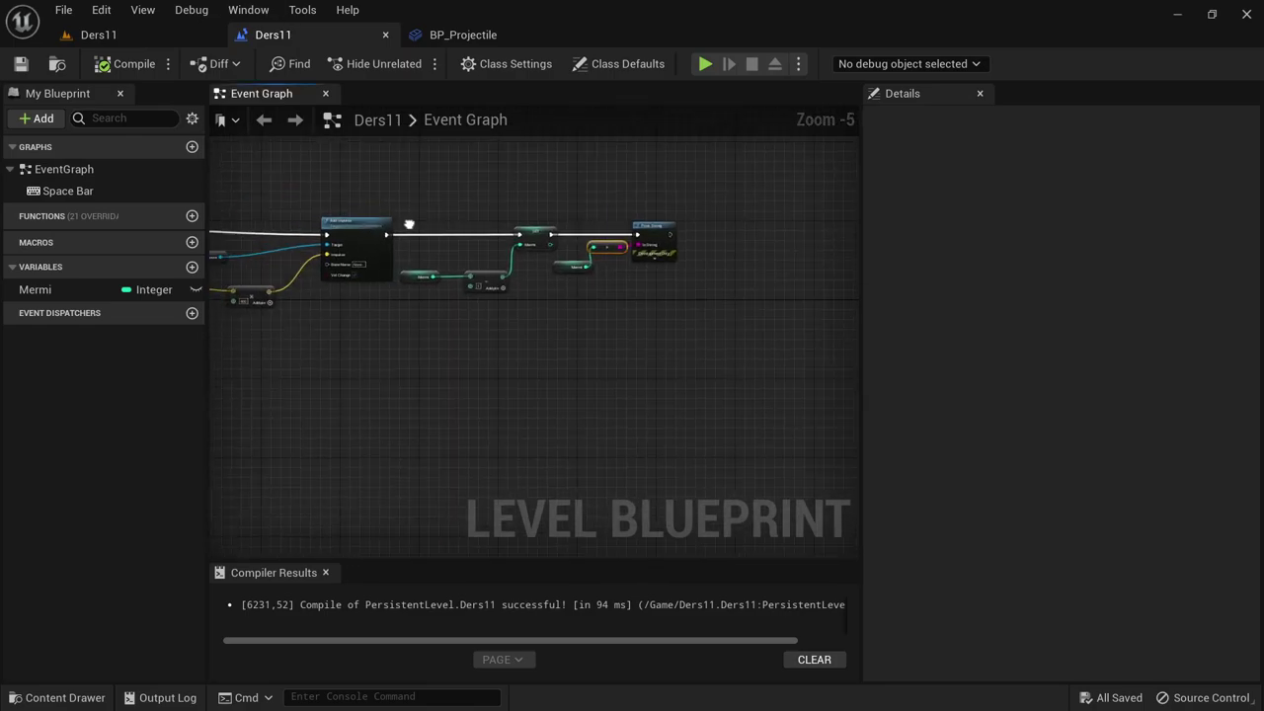
{"action": "scroll", "coordinate": [408, 224], "scroll_direction": "up", "scroll_amount": 1}
{"action": "scroll", "coordinate": [685, 237], "scroll_direction": "up", "scroll_amount": 1}
{"action": "scroll", "coordinate": [636, 292], "scroll_direction": "up", "scroll_amount": 2}
{"action": "right_click_drag", "start_coordinate": [637, 292], "coordinate": [712, 291]}
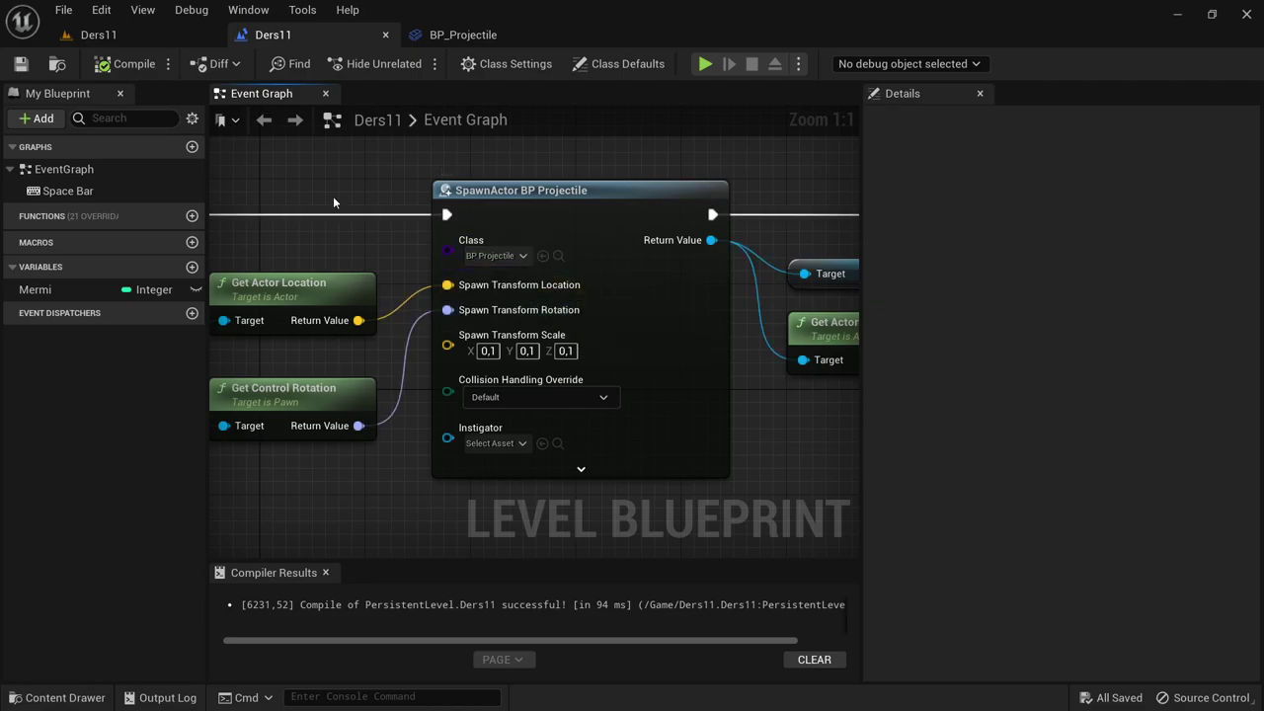
{"action": "left_click_drag", "start_coordinate": [333, 197], "coordinate": [494, 435]}
{"action": "mouse_move", "coordinate": [430, 313]}
{"action": "right_mouse_down"}
{"action": "mouse_move", "coordinate": [722, 363]}
{"action": "mouse_move", "coordinate": [532, 327]}
{"action": "right_mouse_up"}
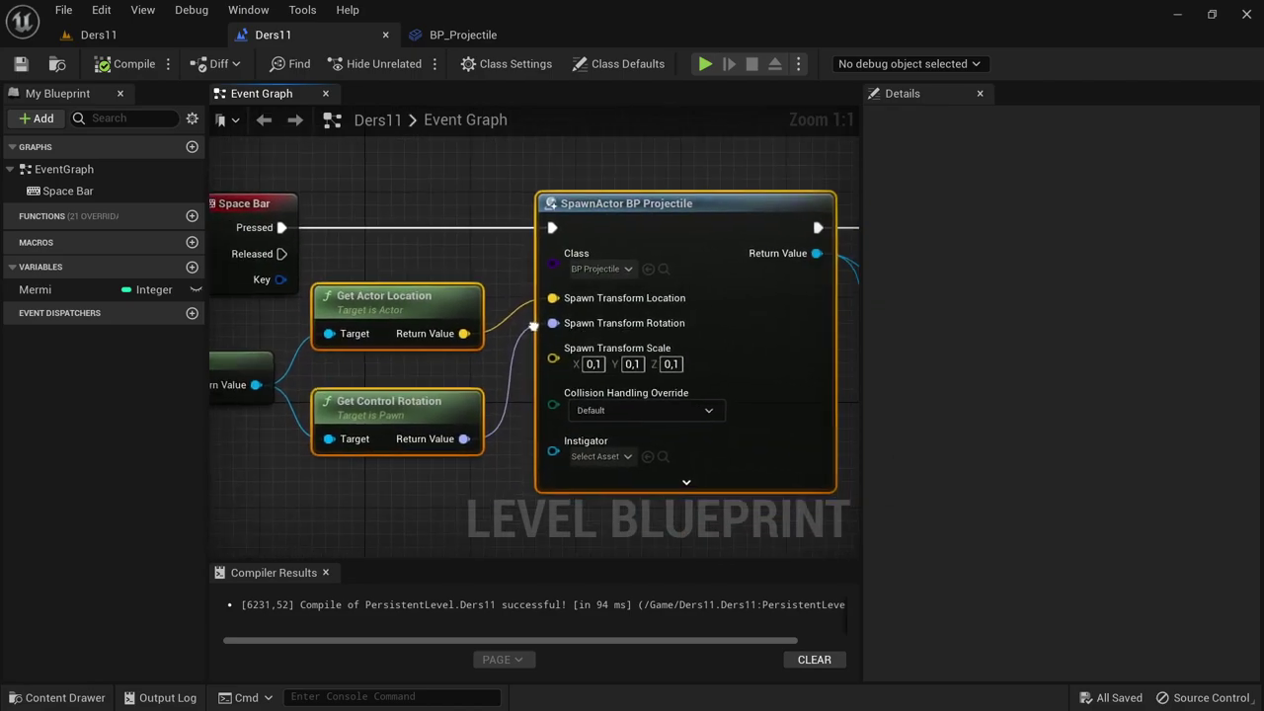
{"action": "right_click_drag", "start_coordinate": [743, 464], "coordinate": [407, 425]}
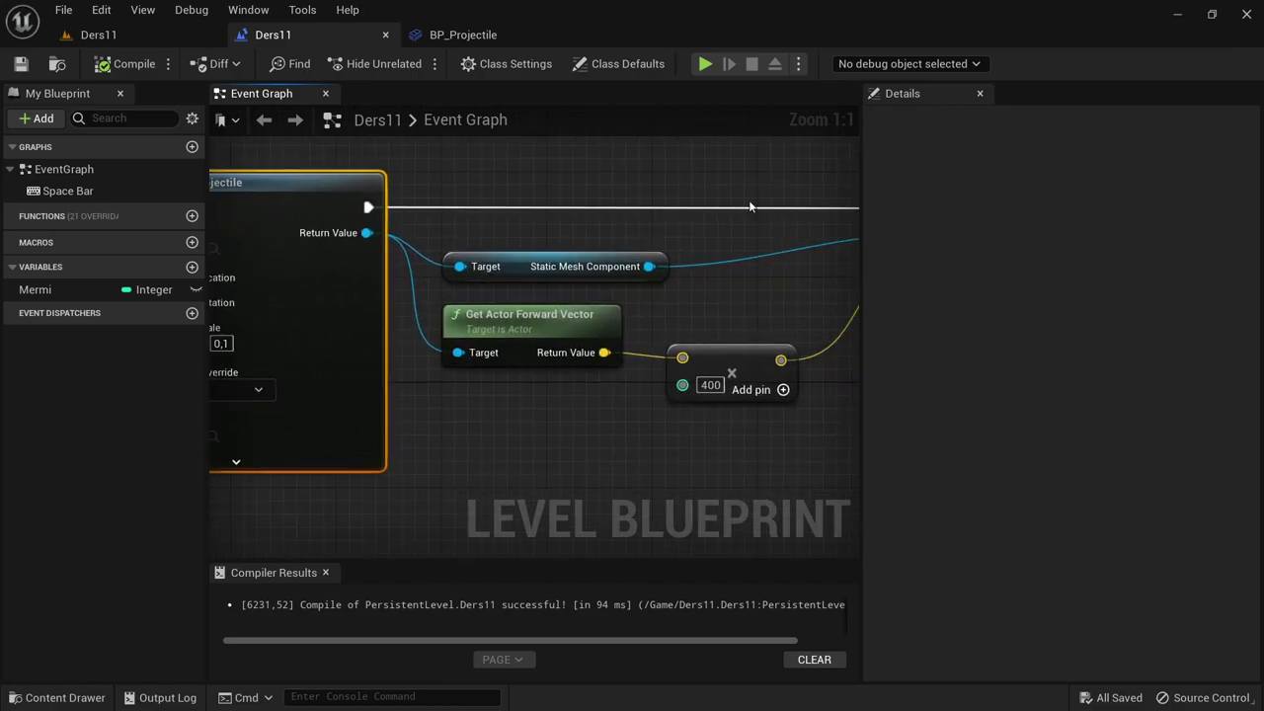
{"action": "right_click_drag", "start_coordinate": [770, 424], "coordinate": [455, 395]}
{"action": "right_click_drag", "start_coordinate": [894, 339], "coordinate": [533, 296]}
{"action": "right_click_drag", "start_coordinate": [772, 206], "coordinate": [616, 205]}
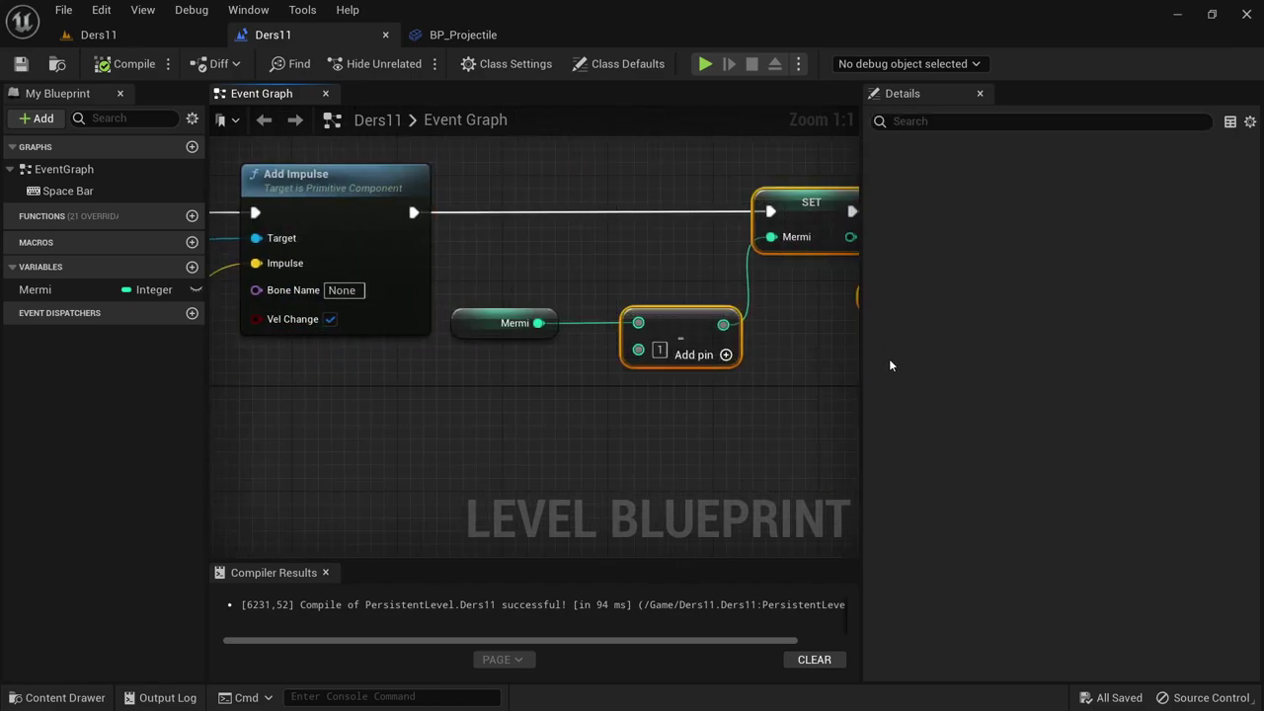
{"action": "right_click_drag", "start_coordinate": [363, 352], "coordinate": [803, 342]}
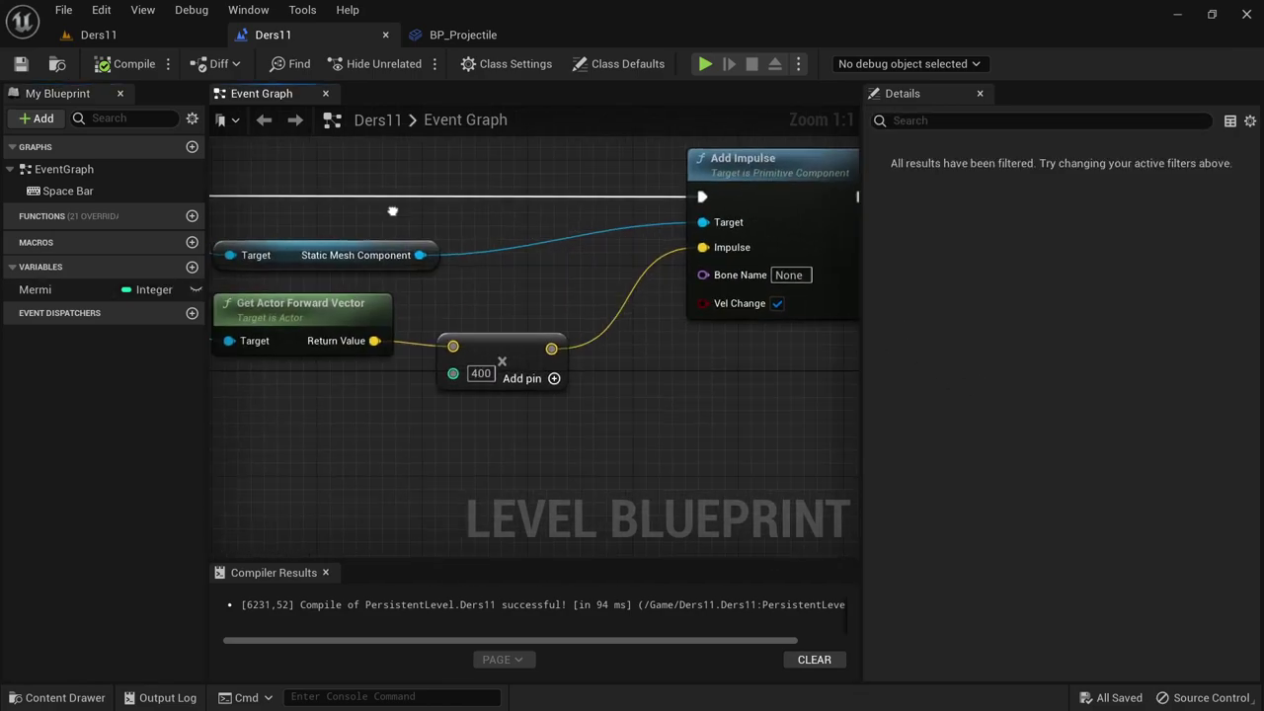
{"action": "mouse_move", "coordinate": [401, 212]}
{"action": "right_mouse_down"}
{"action": "mouse_move", "coordinate": [790, 217]}
{"action": "mouse_move", "coordinate": [441, 205]}
{"action": "right_mouse_up"}
{"action": "left_click_drag", "start_coordinate": [399, 199], "coordinate": [634, 383]}
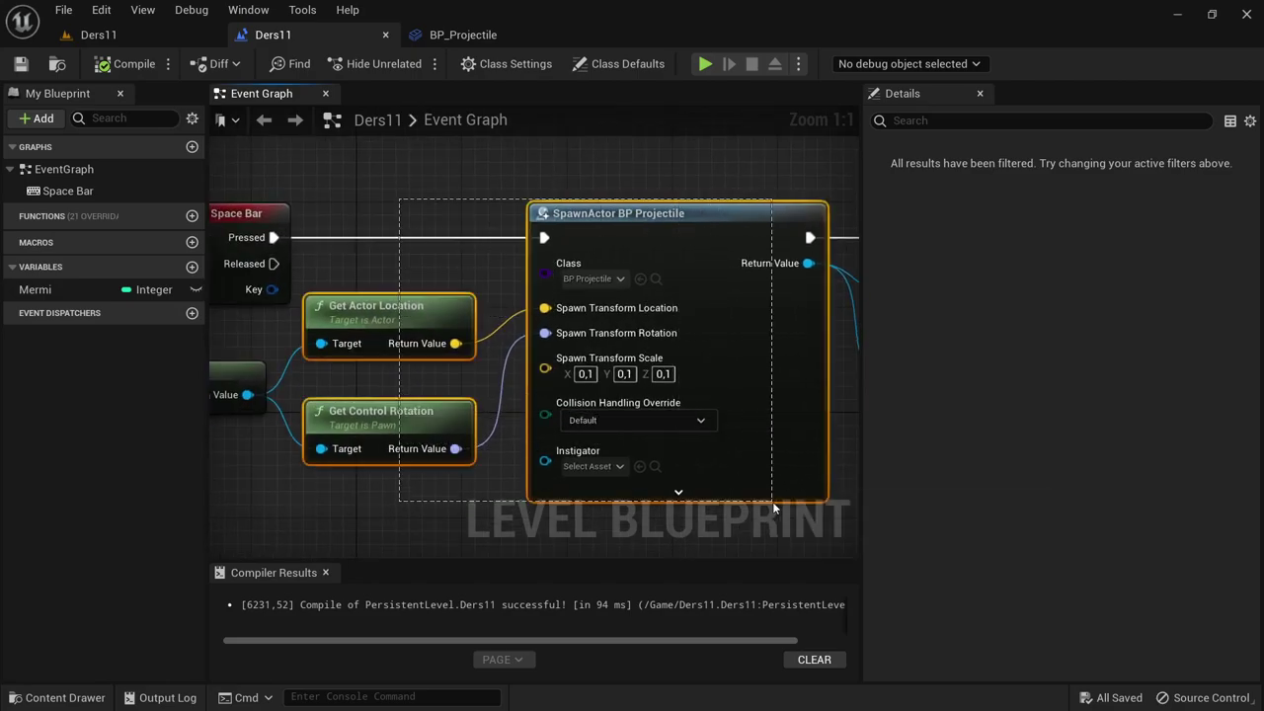
{"action": "left_click", "coordinate": [362, 198]}
{"action": "right_click_drag", "start_coordinate": [361, 197], "coordinate": [652, 208]}
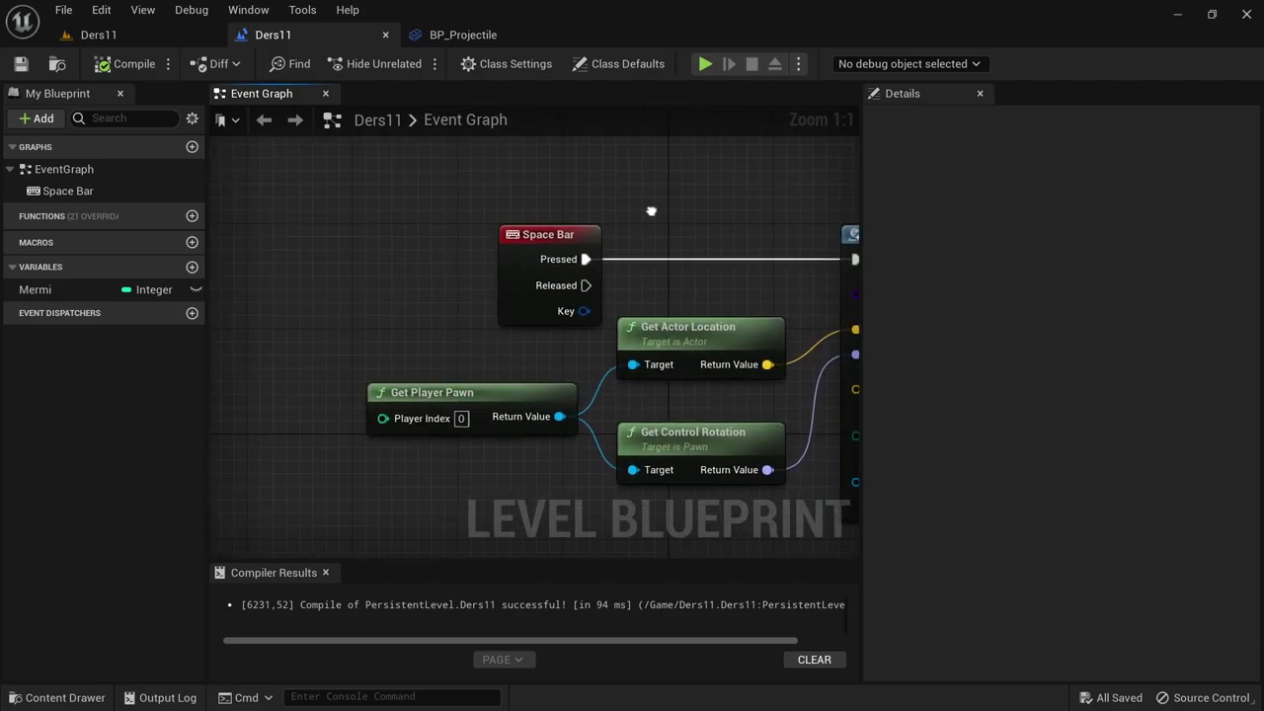
{"action": "mouse_move", "coordinate": [548, 235]}
{"action": "left_mouse_down"}
{"action": "mouse_move", "coordinate": [183, 248]}
{"action": "mouse_move", "coordinate": [223, 249]}
{"action": "left_mouse_up"}
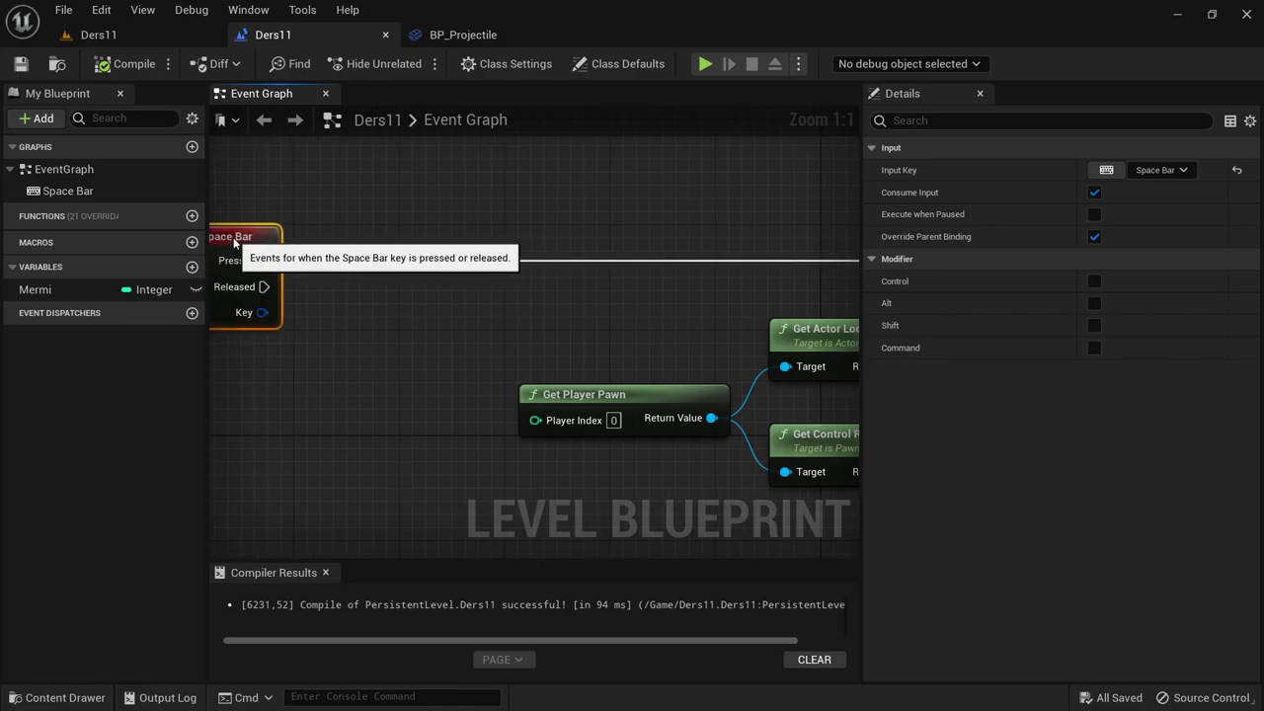
{"action": "left_click", "coordinate": [380, 229]}
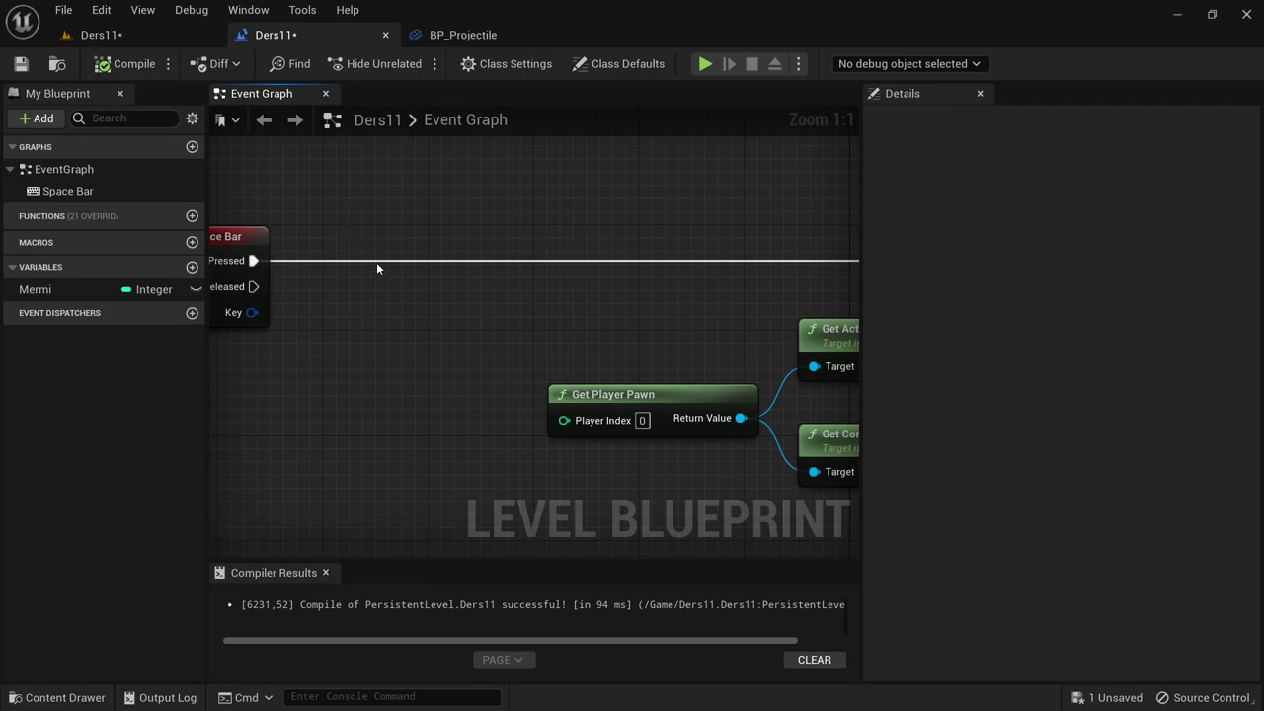
Step: Add a Branch node to the graph near the Space Bar event
{"action": "right_click", "coordinate": [459, 233]}
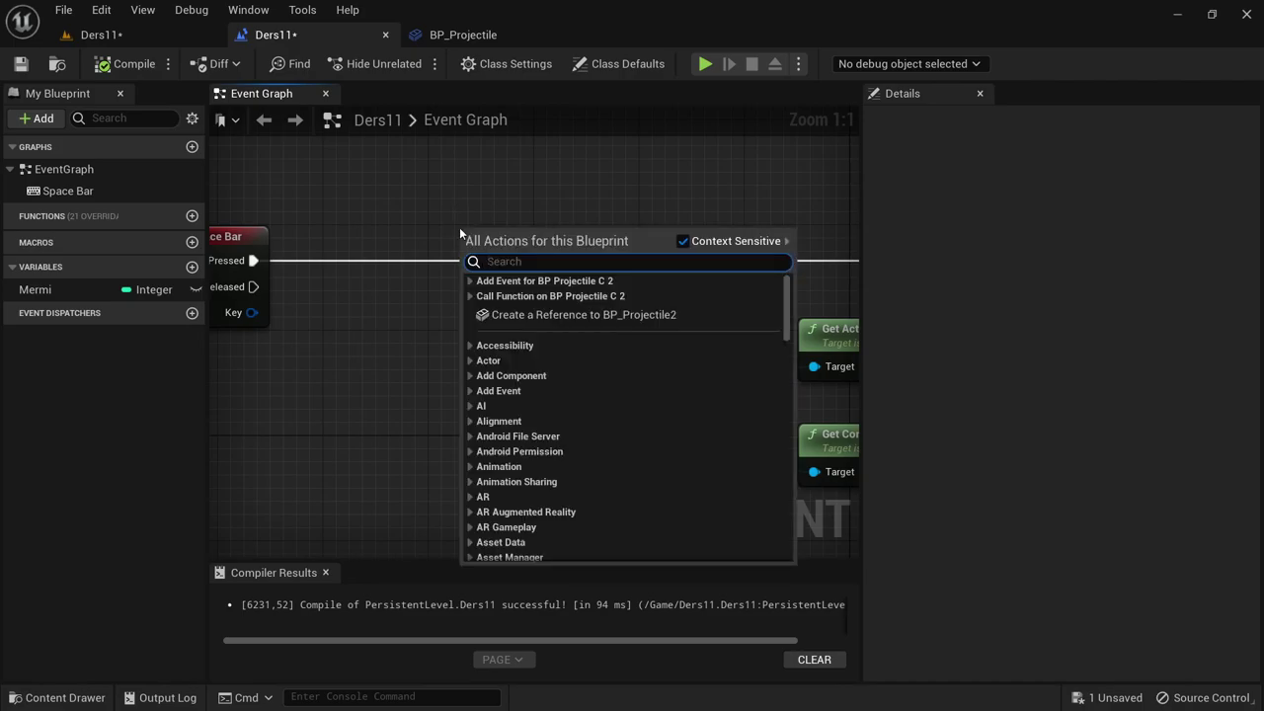
{"action": "type", "text": "ifr"}
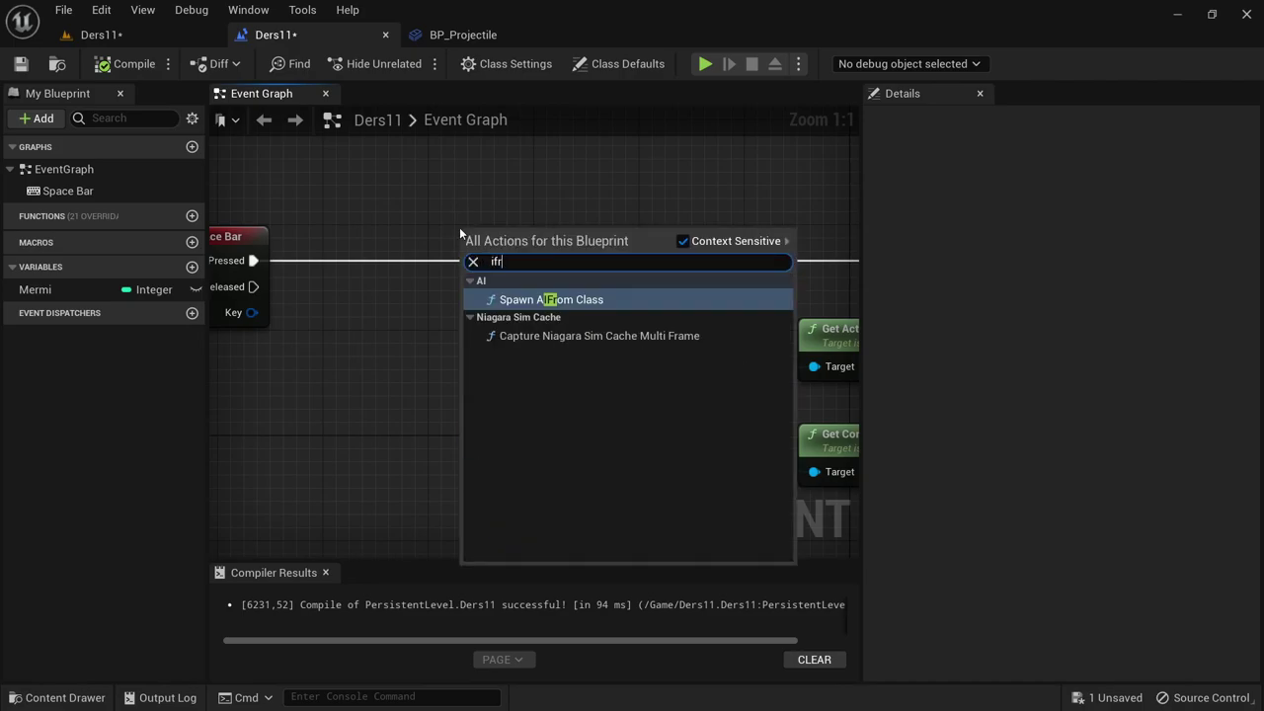
{"action": "key", "text": "BackSpace"}
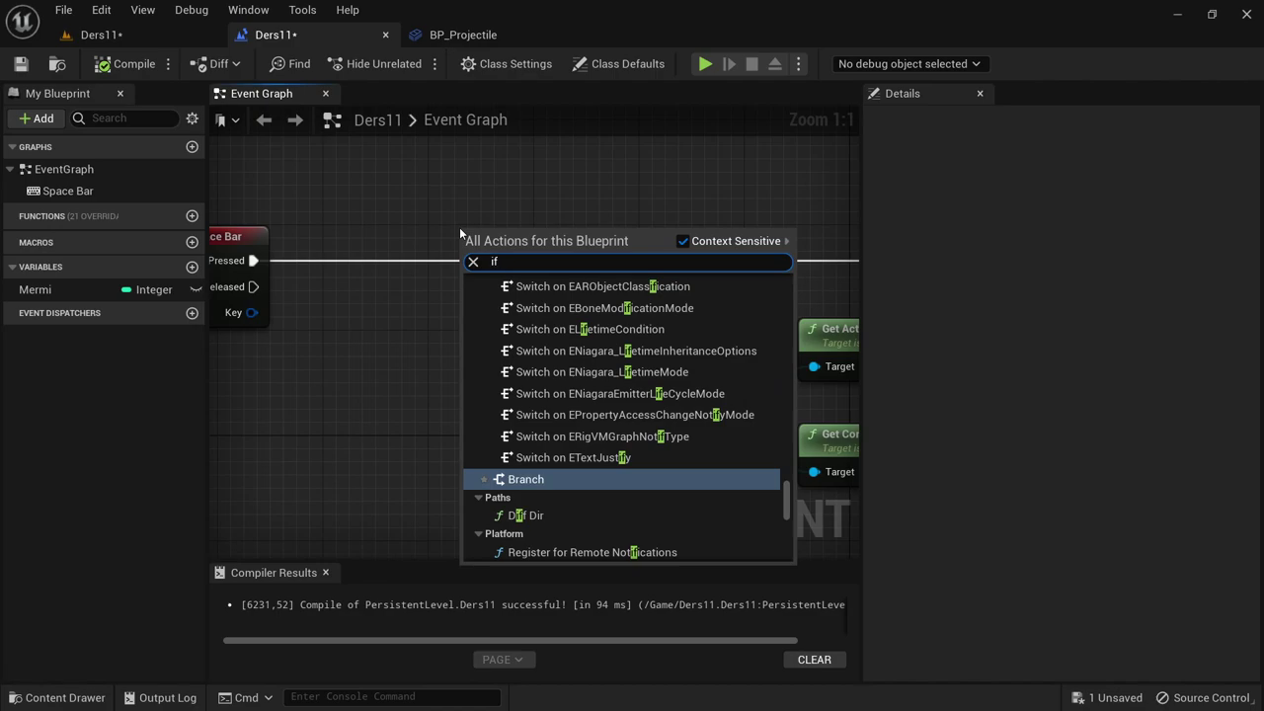
{"action": "left_click", "coordinate": [524, 479]}
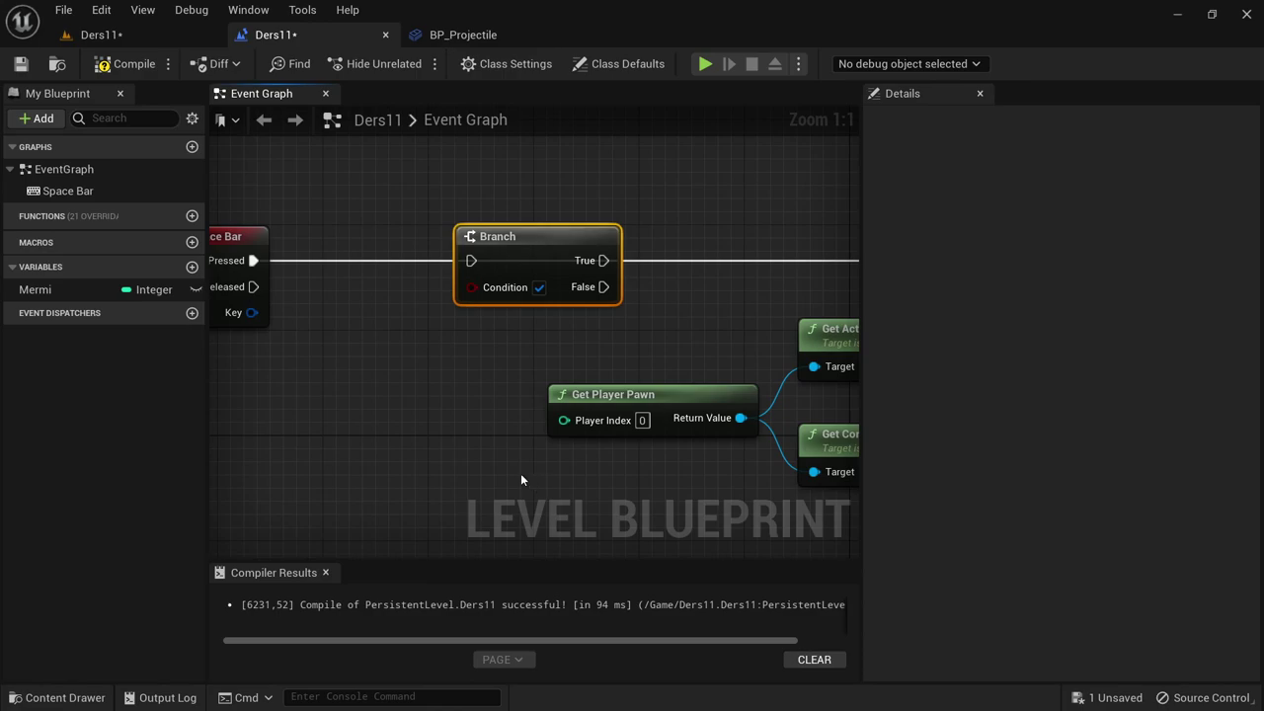
{"action": "left_click_drag", "start_coordinate": [565, 253], "coordinate": [538, 265]}
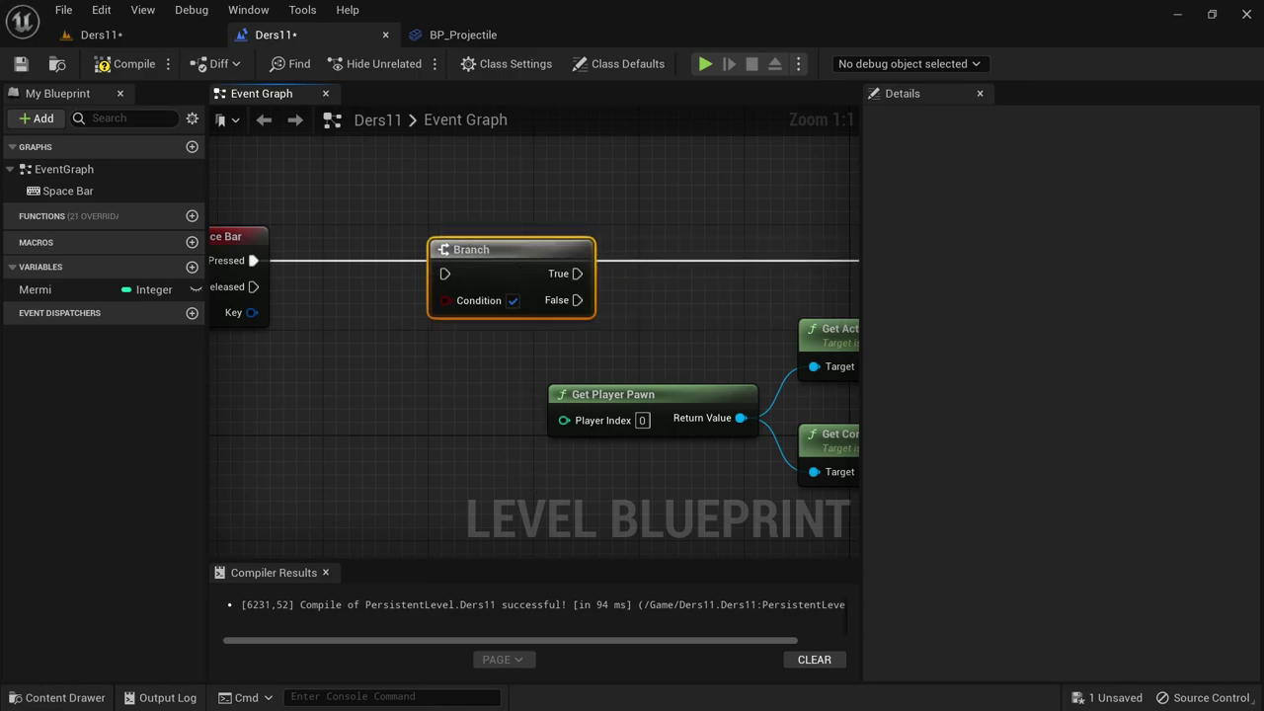
{"action": "left_click_drag", "start_coordinate": [391, 359], "coordinate": [561, 217]}
{"action": "left_click", "coordinate": [547, 357]}
{"action": "right_click_drag", "start_coordinate": [301, 425], "coordinate": [357, 399]}
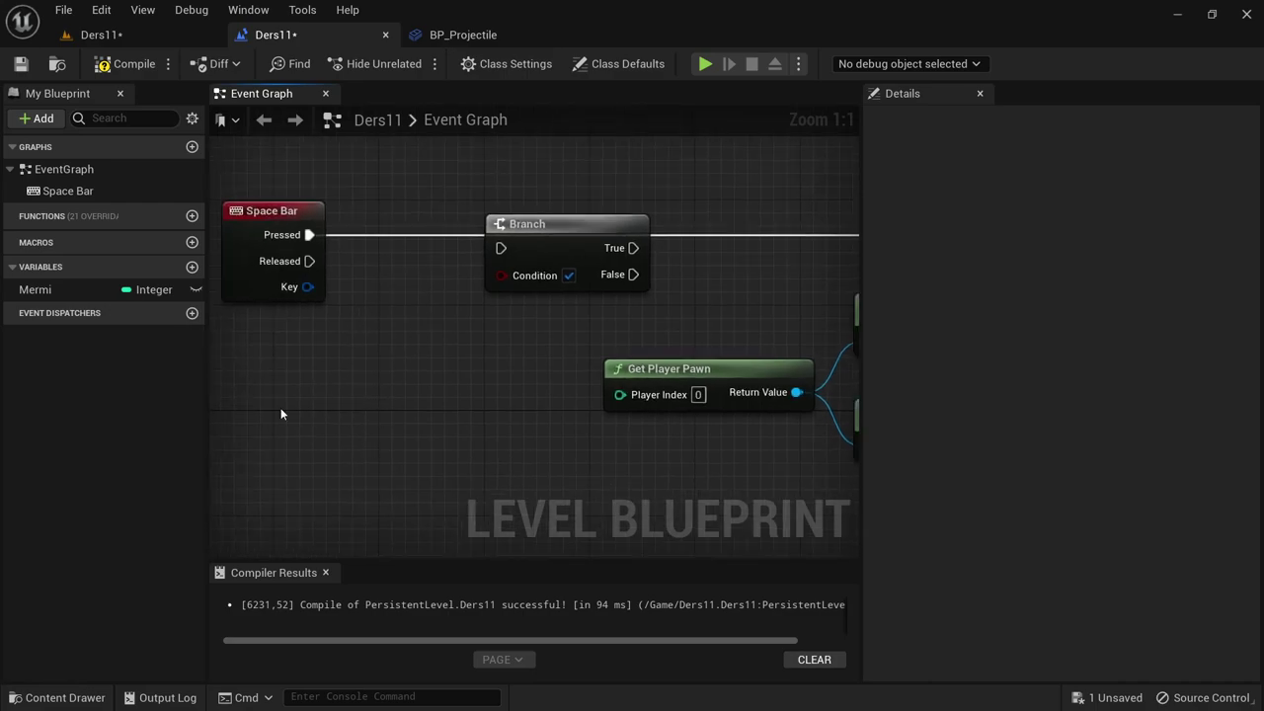
Step: Delete the three extra pasted Branch copies, then compile and save the level
{"action": "key", "text": "ctrl+v"}
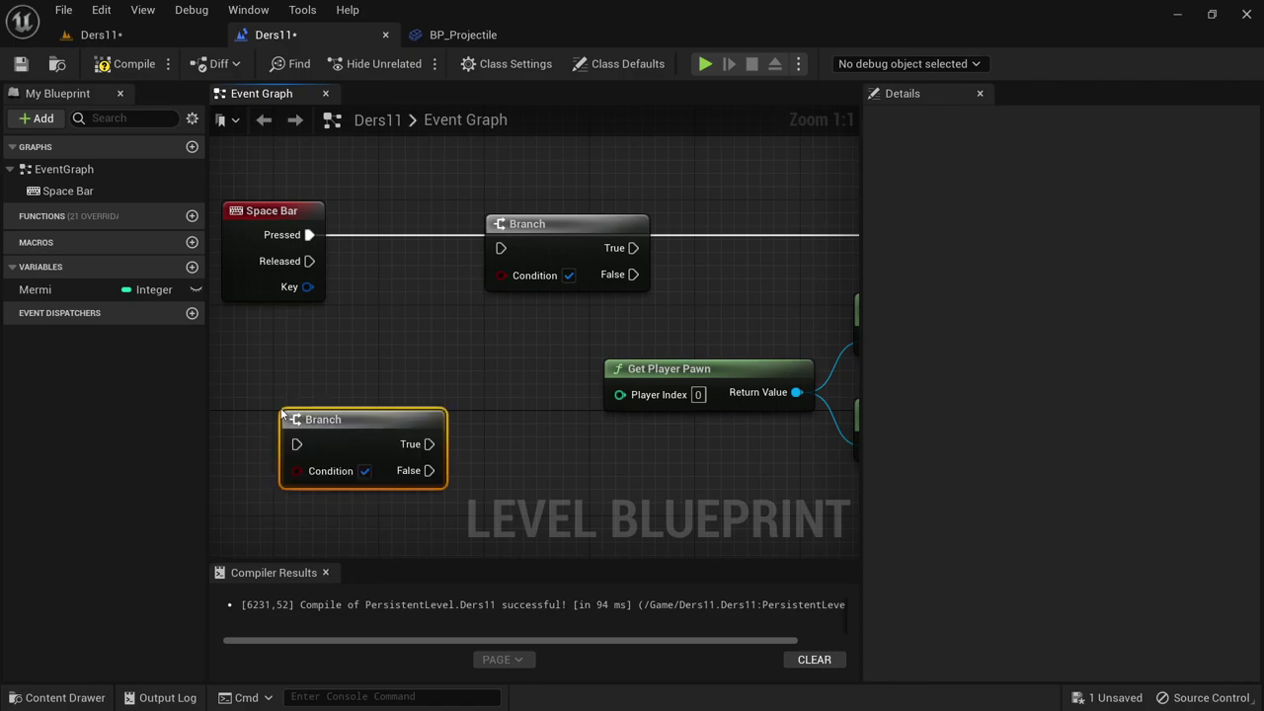
{"action": "key", "text": "ctrl+v"}
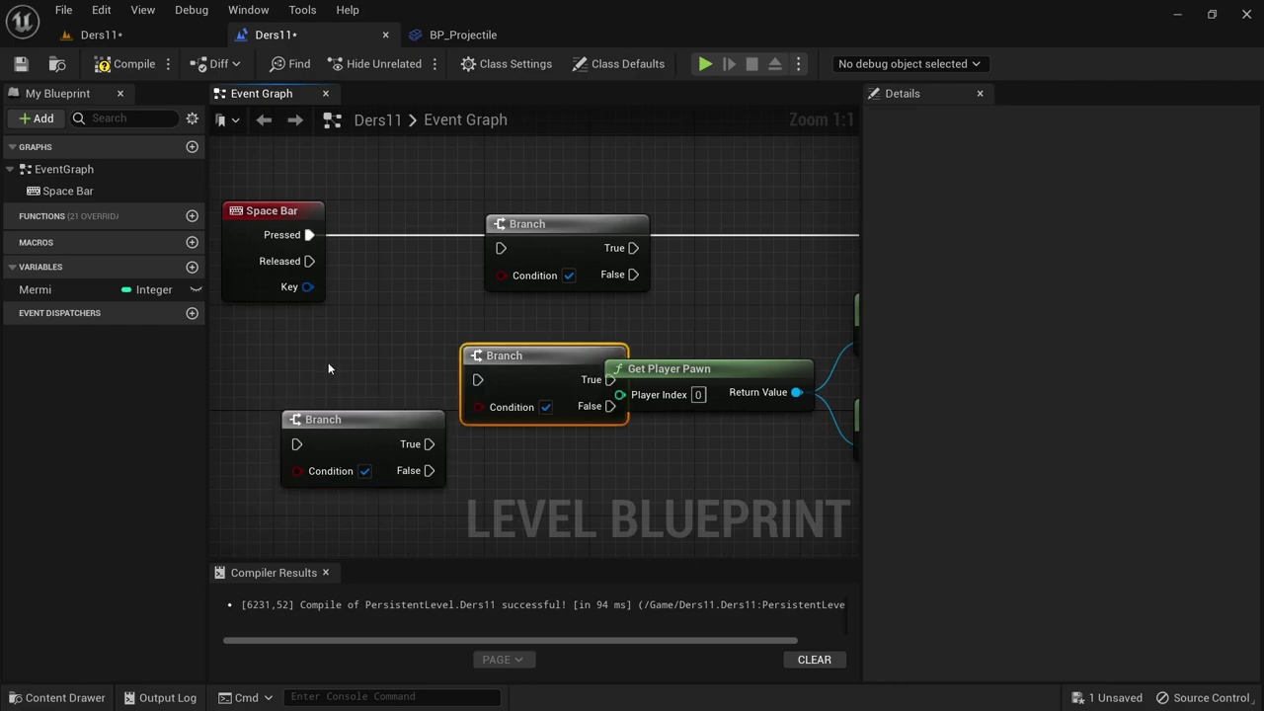
{"action": "key", "text": "ctrl+v"}
{"action": "right_click_drag", "start_coordinate": [563, 455], "coordinate": [565, 408]}
{"action": "left_click", "coordinate": [533, 430]}
{"action": "left_click_drag", "start_coordinate": [533, 429], "coordinate": [286, 296]}
{"action": "key", "text": "Delete"}
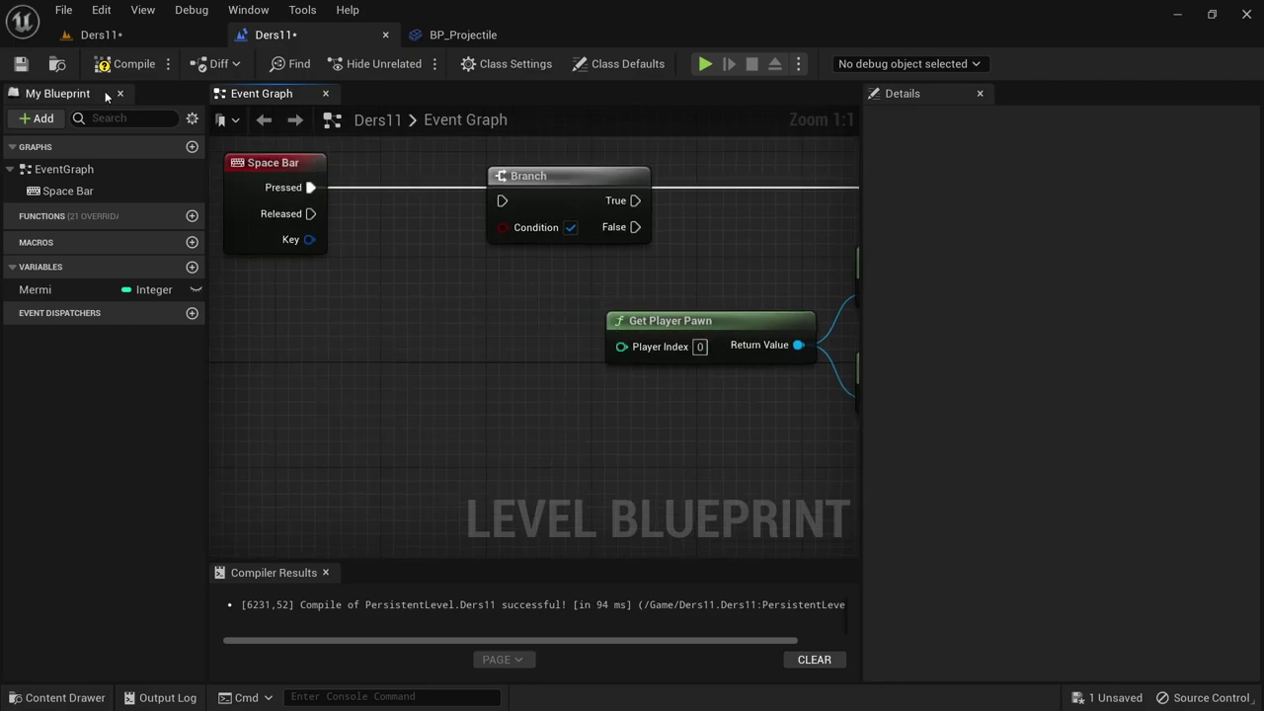
{"action": "left_click", "coordinate": [126, 63]}
{"action": "right_click_drag", "start_coordinate": [461, 193], "coordinate": [425, 278]}
{"action": "key", "text": "ctrl+s"}
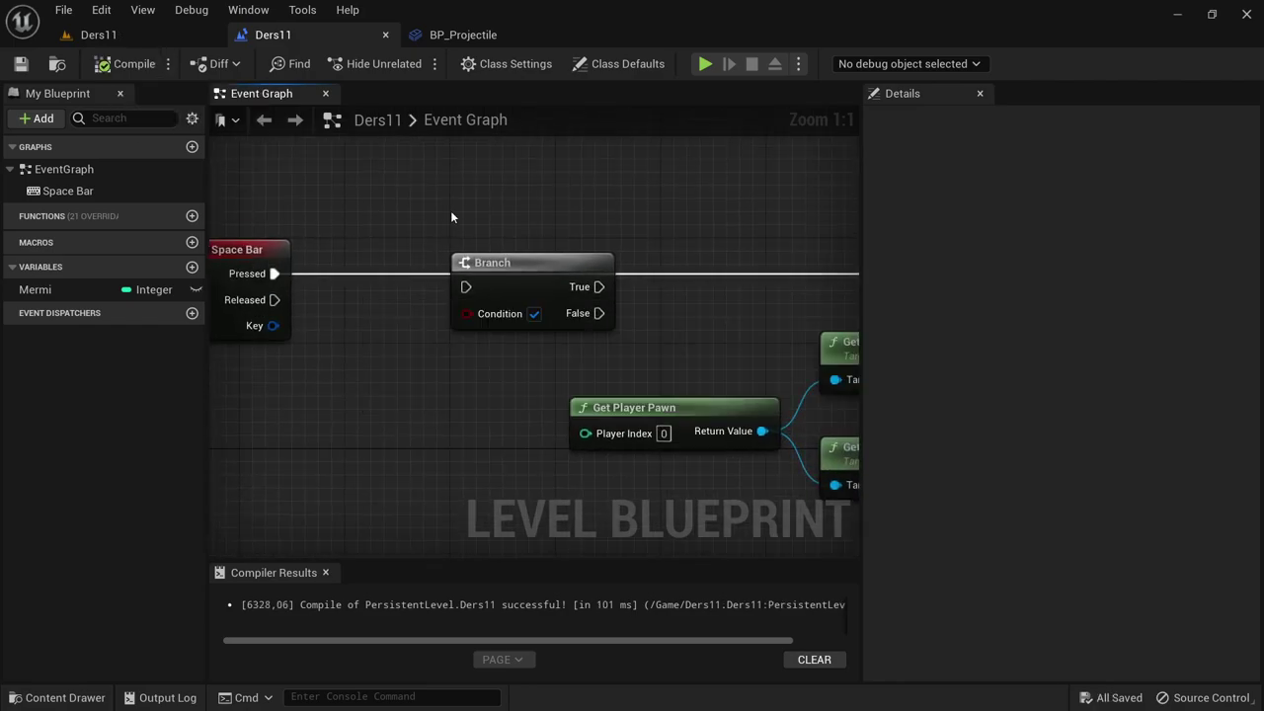
Step: Align the Branch with Space Bar and wire its Pressed output into the Branch
{"action": "left_click_drag", "start_coordinate": [513, 263], "coordinate": [524, 246]}
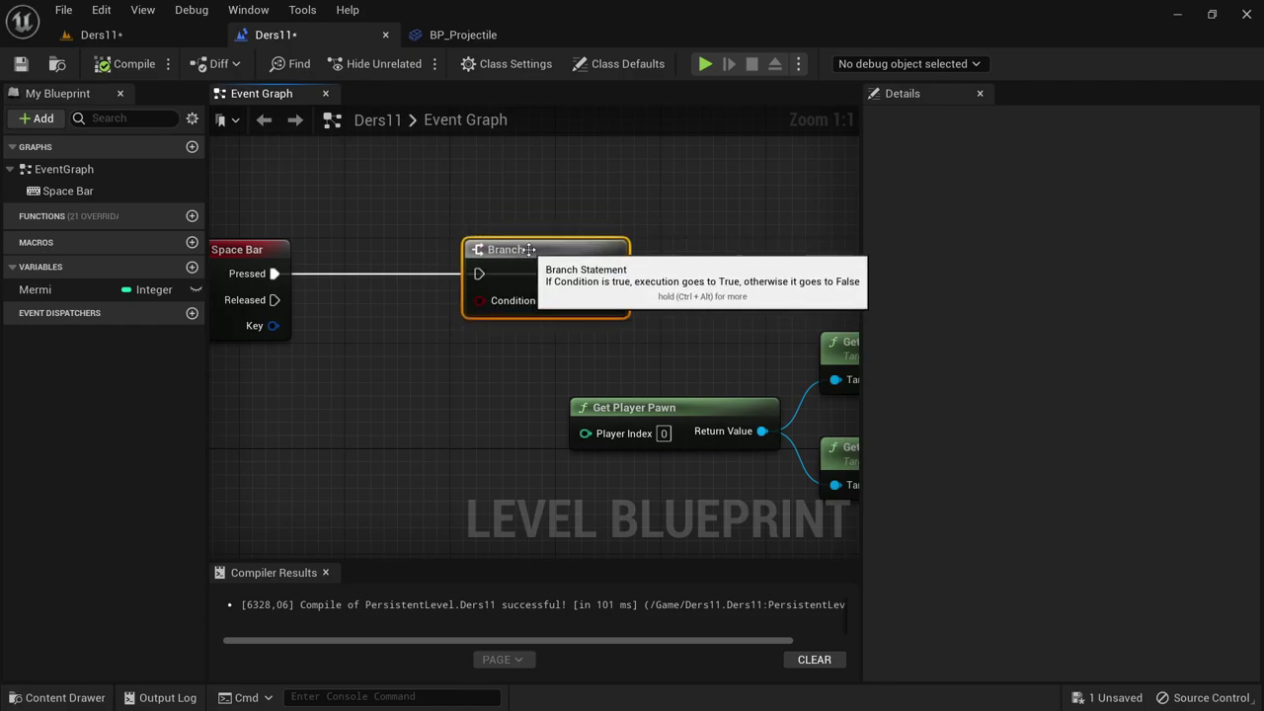
{"action": "left_click_drag", "start_coordinate": [262, 274], "coordinate": [481, 276]}
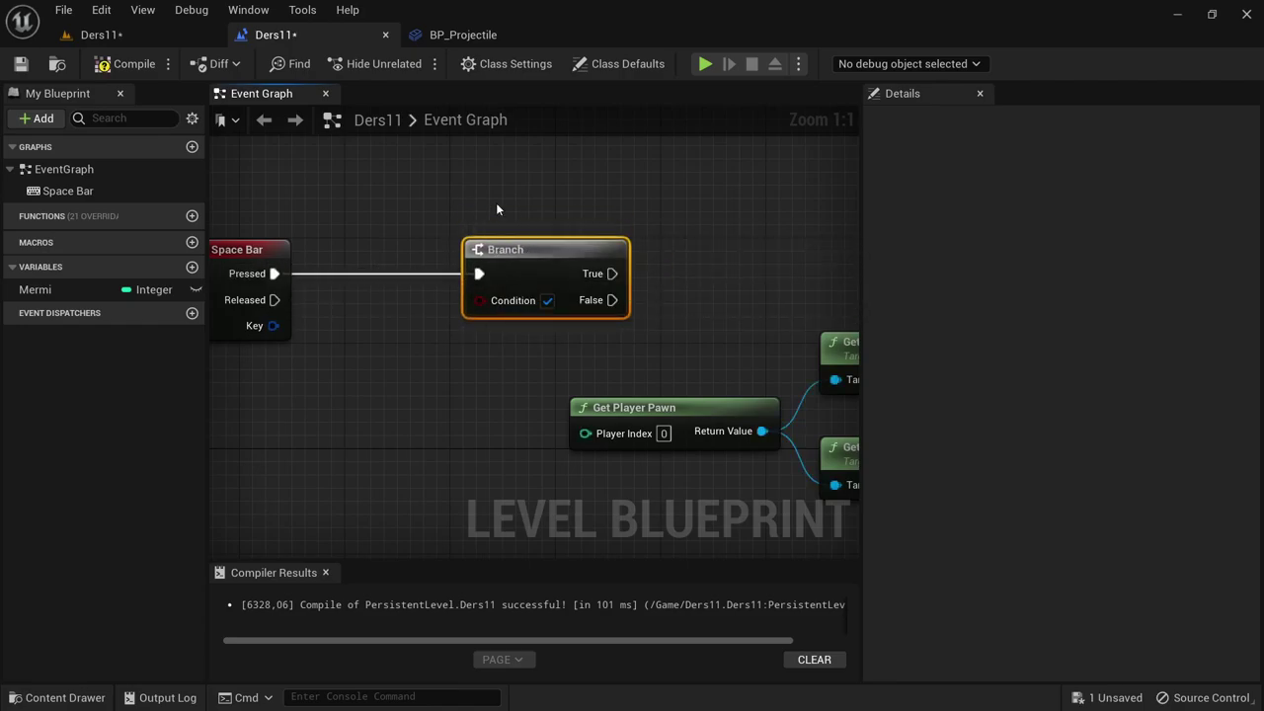
{"action": "right_click_drag", "start_coordinate": [497, 208], "coordinate": [526, 195]}
{"action": "left_click_drag", "start_coordinate": [587, 366], "coordinate": [212, 212]}
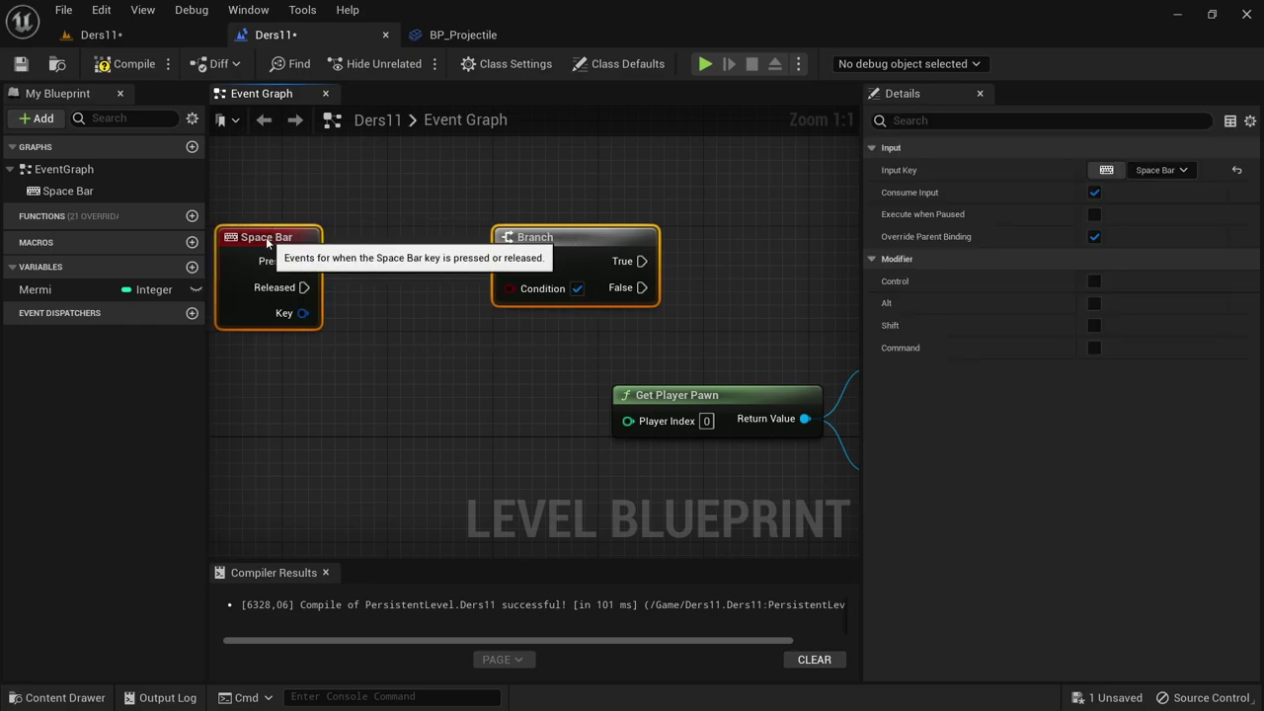
{"action": "left_click", "coordinate": [412, 209]}
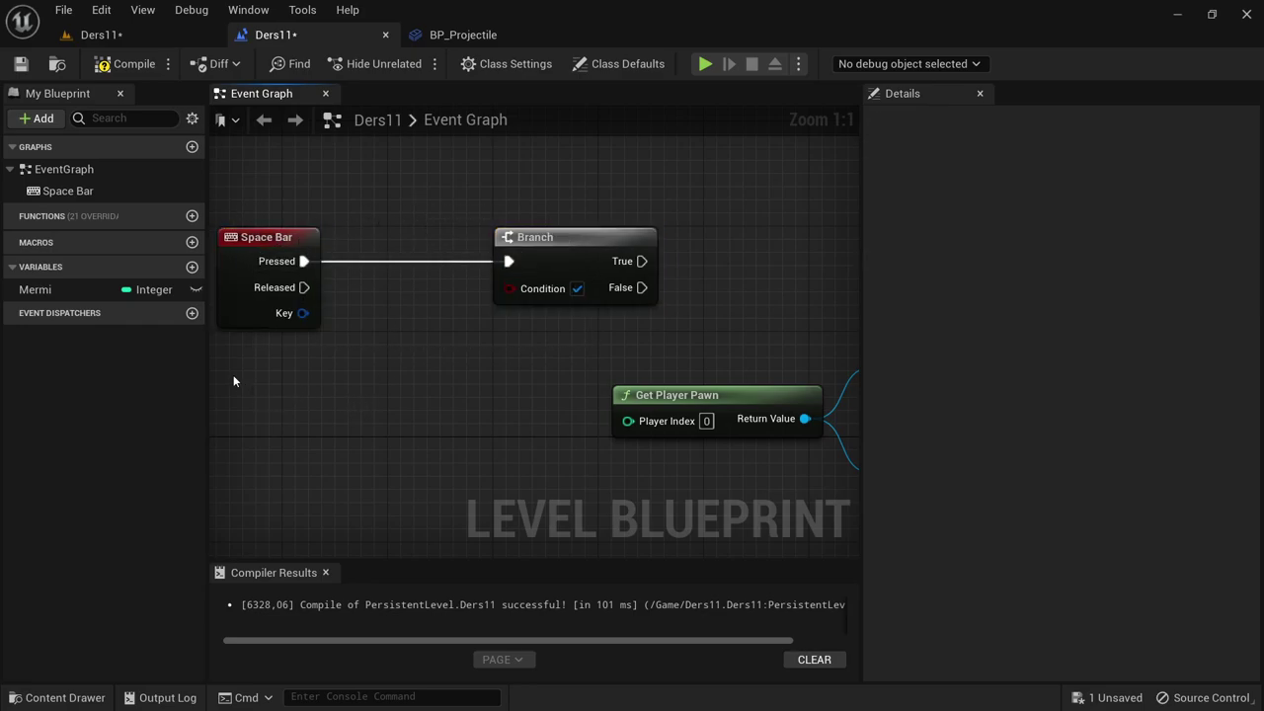
{"action": "right_click_drag", "start_coordinate": [299, 455], "coordinate": [418, 406]}
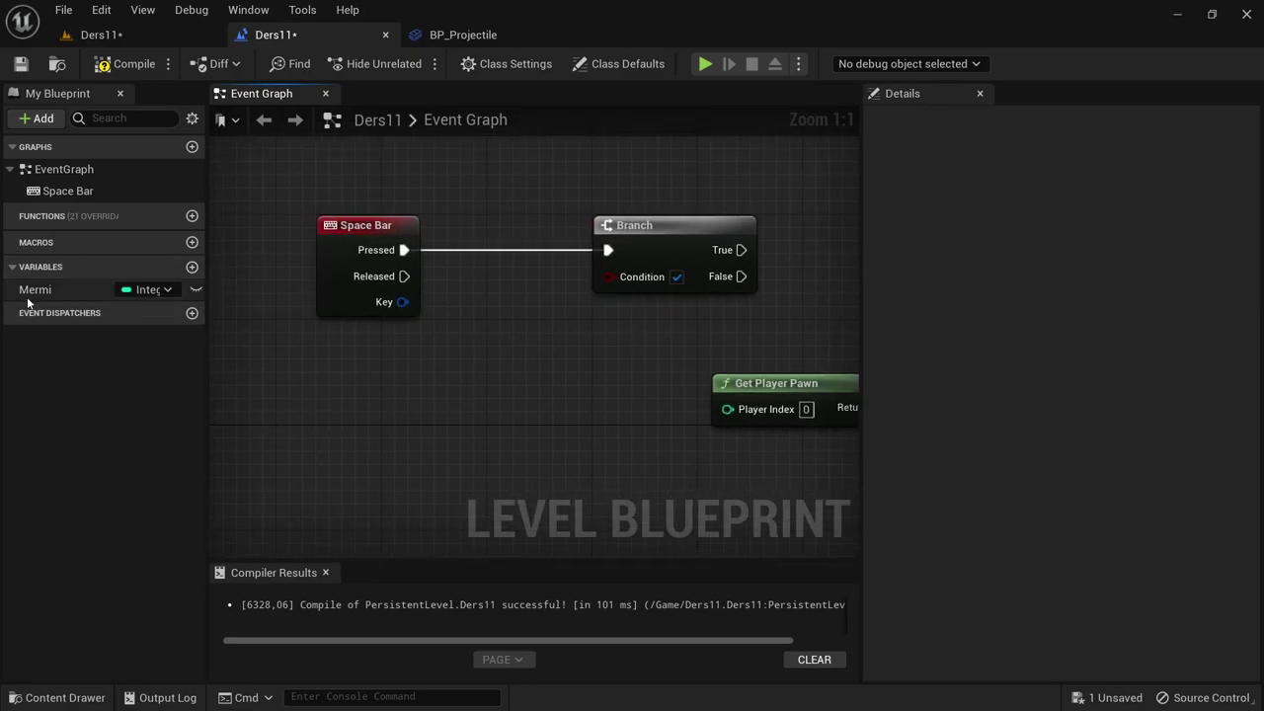
Step: Add a Mermi getter feeding a Less Equal (<=) node wired into the Branch Condition
{"action": "mouse_move", "coordinate": [60, 291]}
{"action": "left_mouse_down"}
{"action": "mouse_move", "coordinate": [407, 373]}
{"action": "mouse_move", "coordinate": [878, 309]}
{"action": "left_mouse_up"}
{"action": "left_click", "coordinate": [436, 397]}
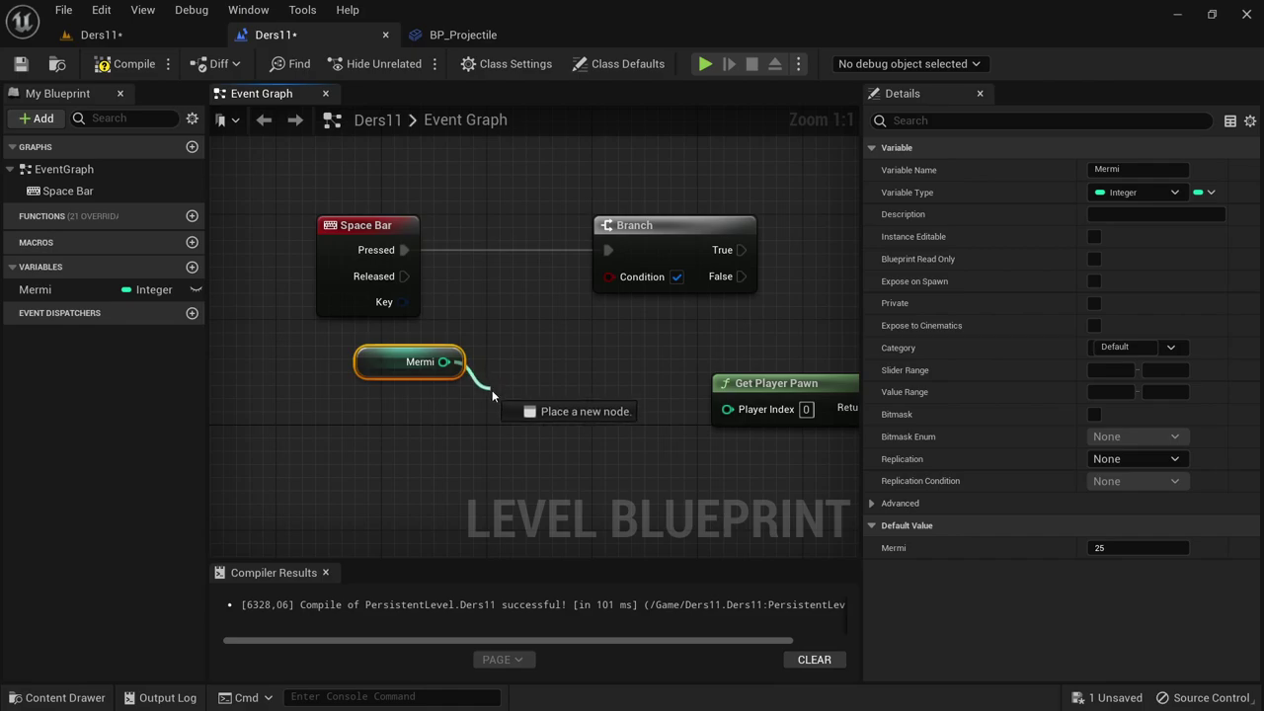
{"action": "left_click", "coordinate": [368, 400]}
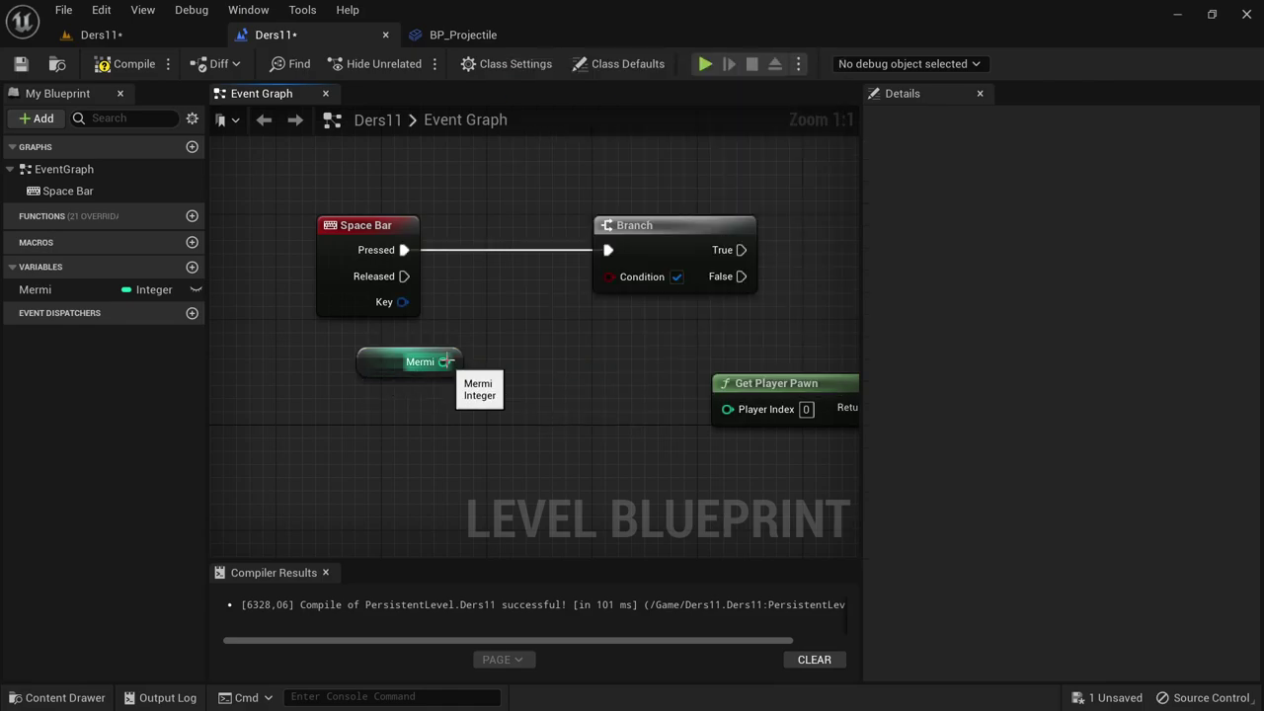
{"action": "left_click_drag", "start_coordinate": [444, 361], "coordinate": [512, 398]}
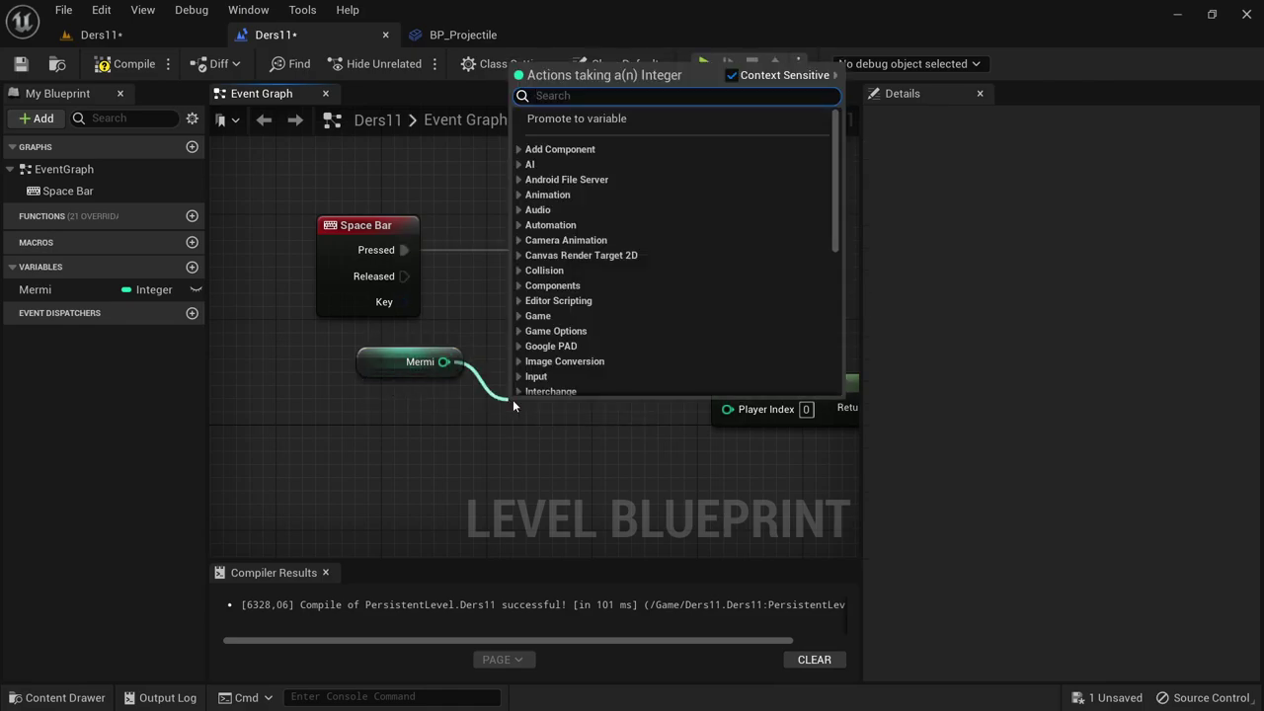
{"action": "type", "text": "<="}
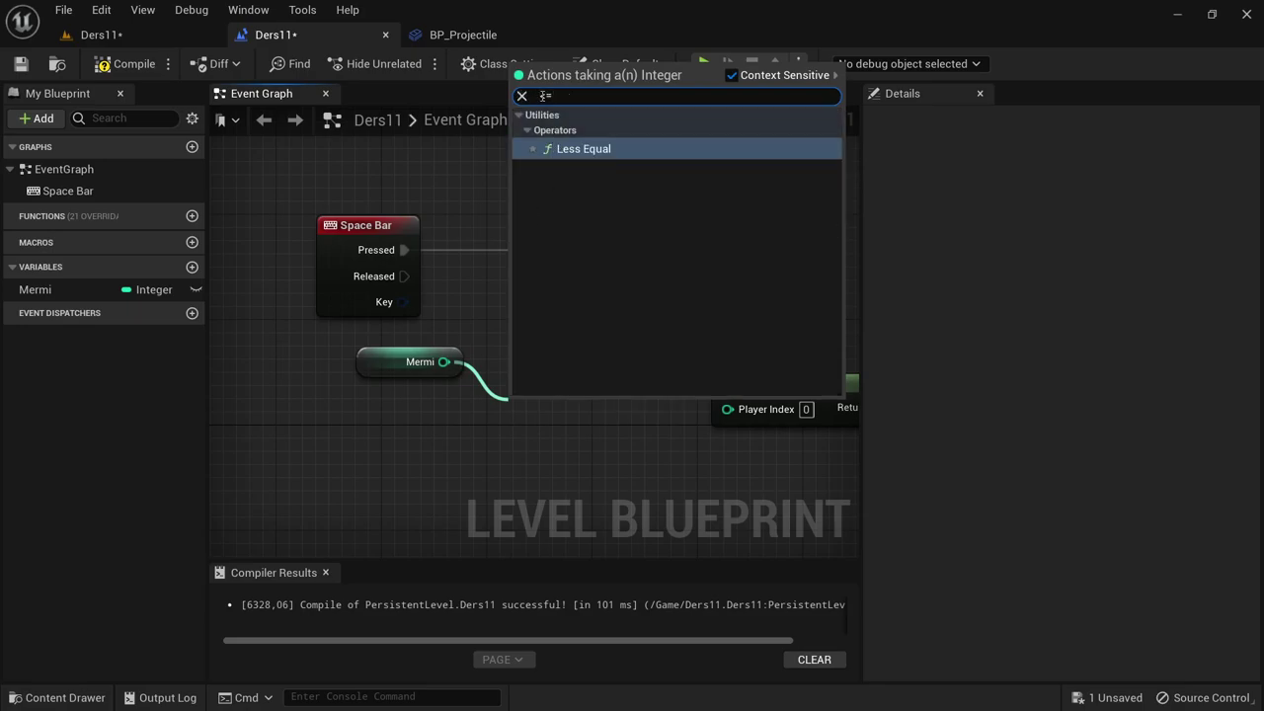
{"action": "left_click", "coordinate": [473, 435]}
{"action": "left_click_drag", "start_coordinate": [444, 362], "coordinate": [518, 421]}
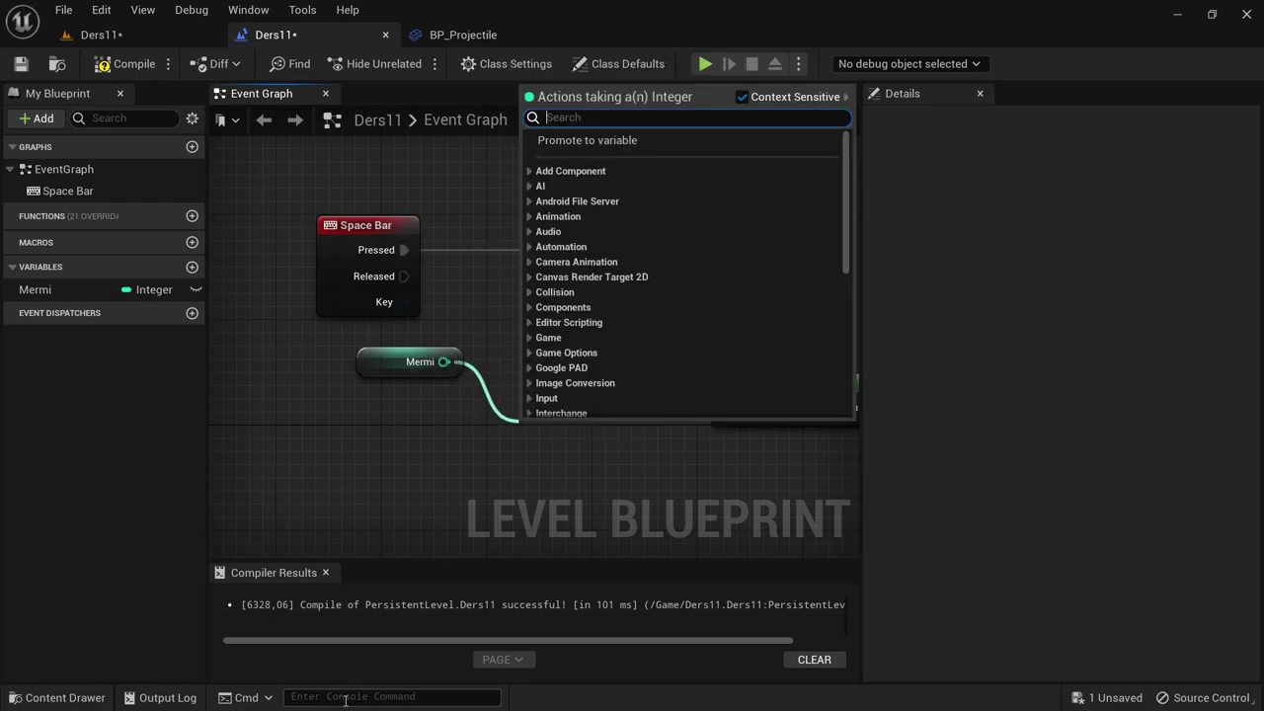
{"action": "type", "text": "<"}
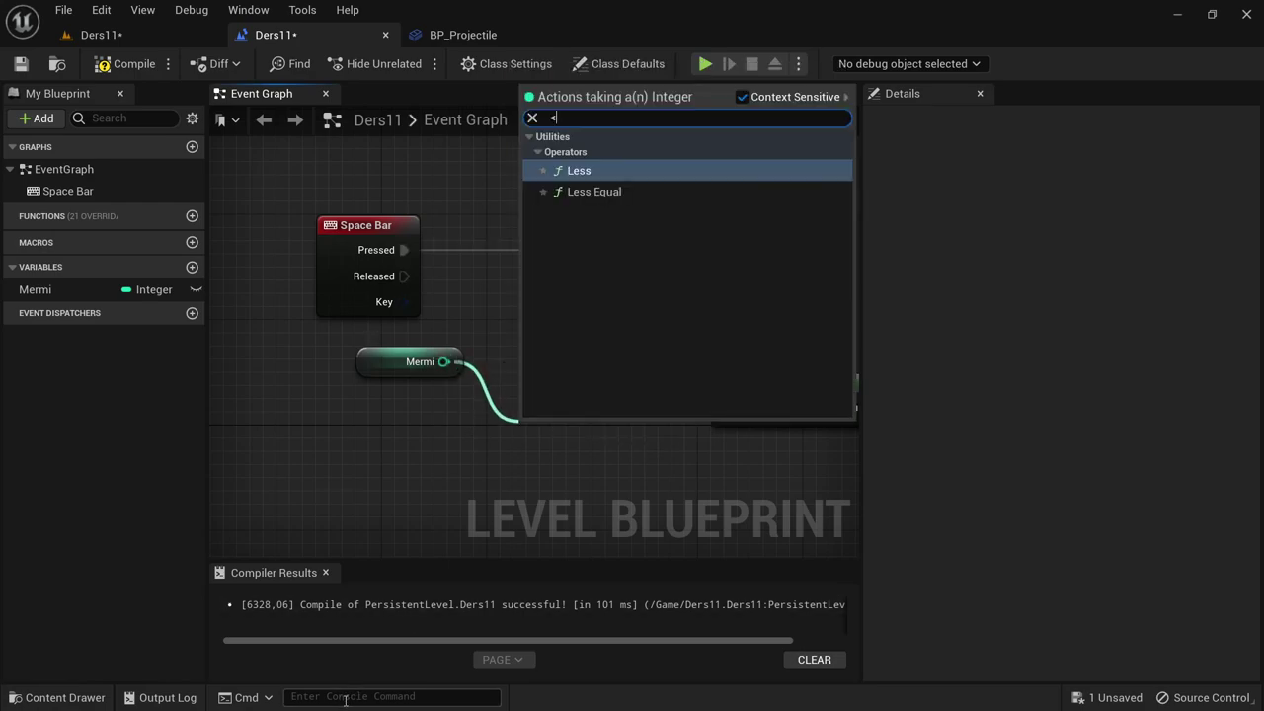
{"action": "type", "text": "="}
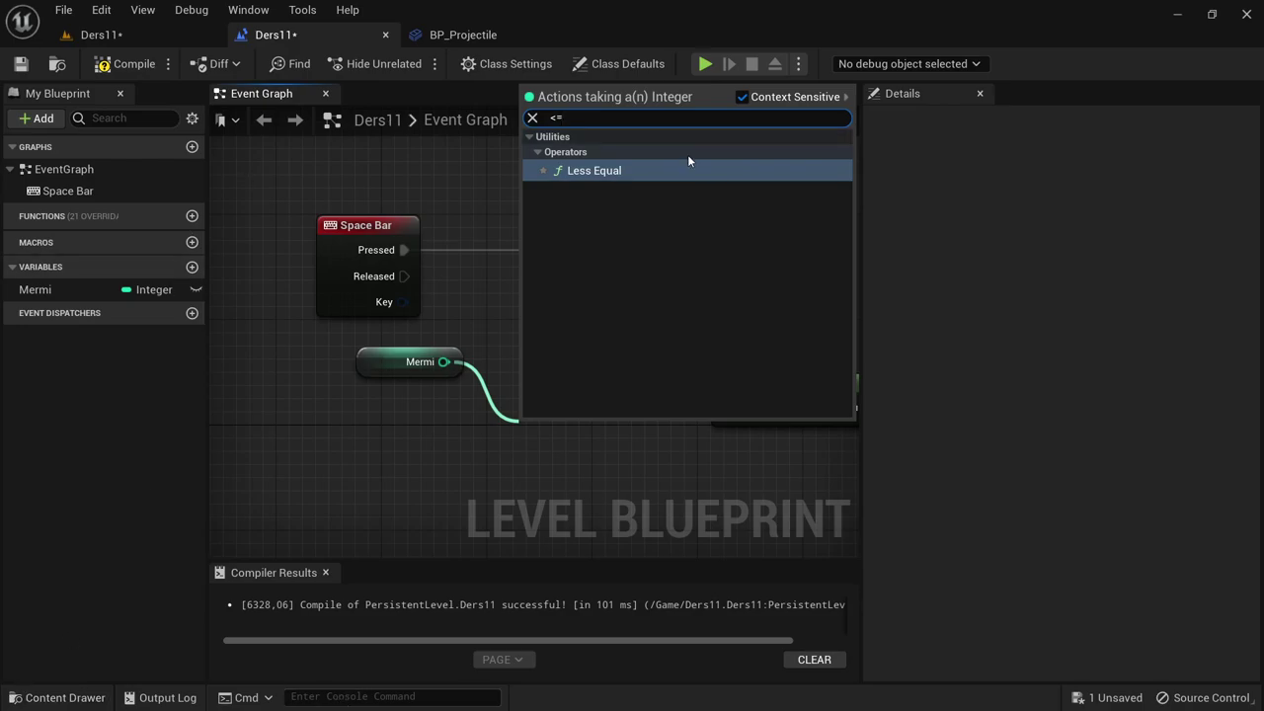
{"action": "left_click", "coordinate": [596, 170]}
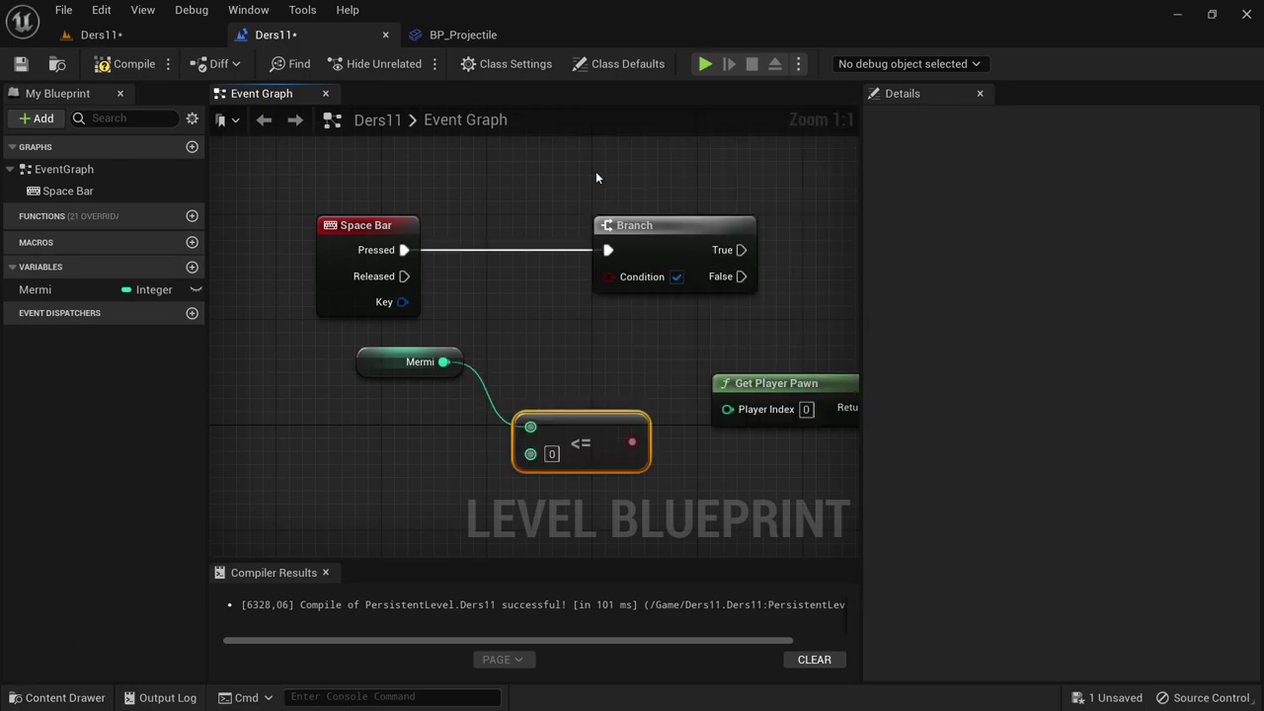
{"action": "mouse_move", "coordinate": [607, 427]}
{"action": "left_mouse_down"}
{"action": "mouse_move", "coordinate": [583, 367]}
{"action": "mouse_move", "coordinate": [631, 277]}
{"action": "left_mouse_up"}
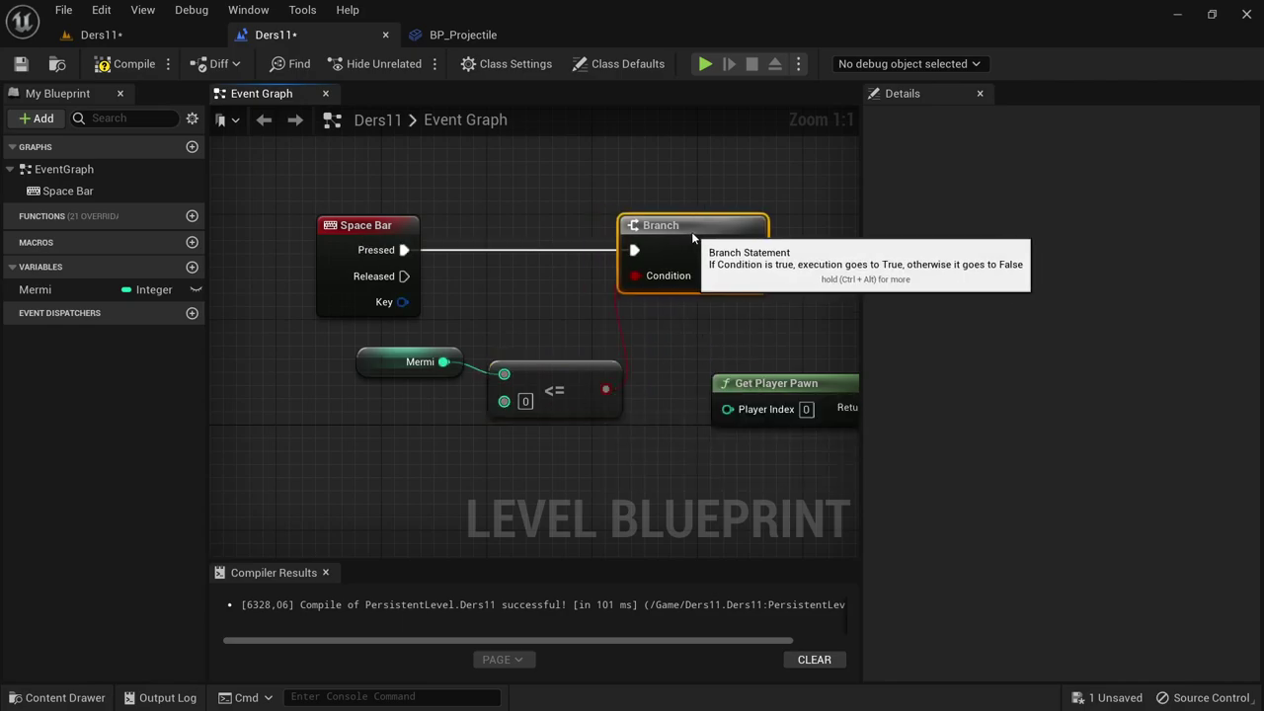
{"action": "left_click_drag", "start_coordinate": [577, 375], "coordinate": [565, 310]}
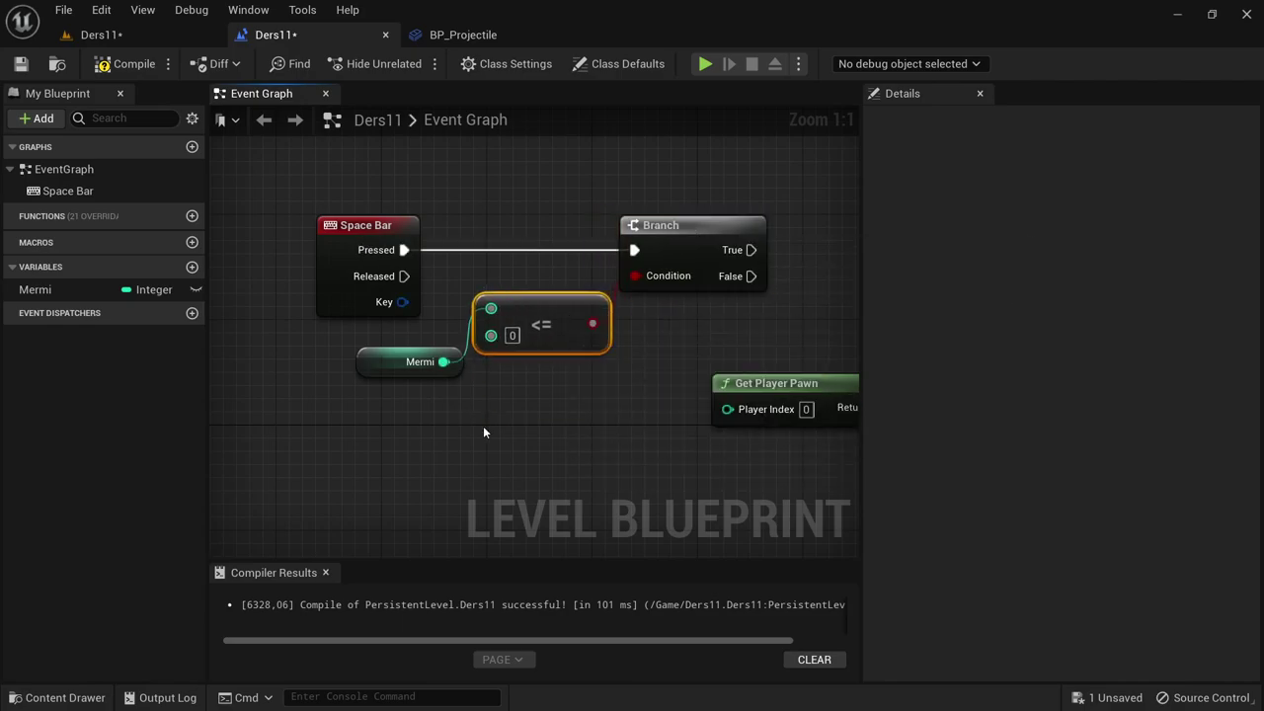
{"action": "left_click_drag", "start_coordinate": [396, 371], "coordinate": [354, 371]}
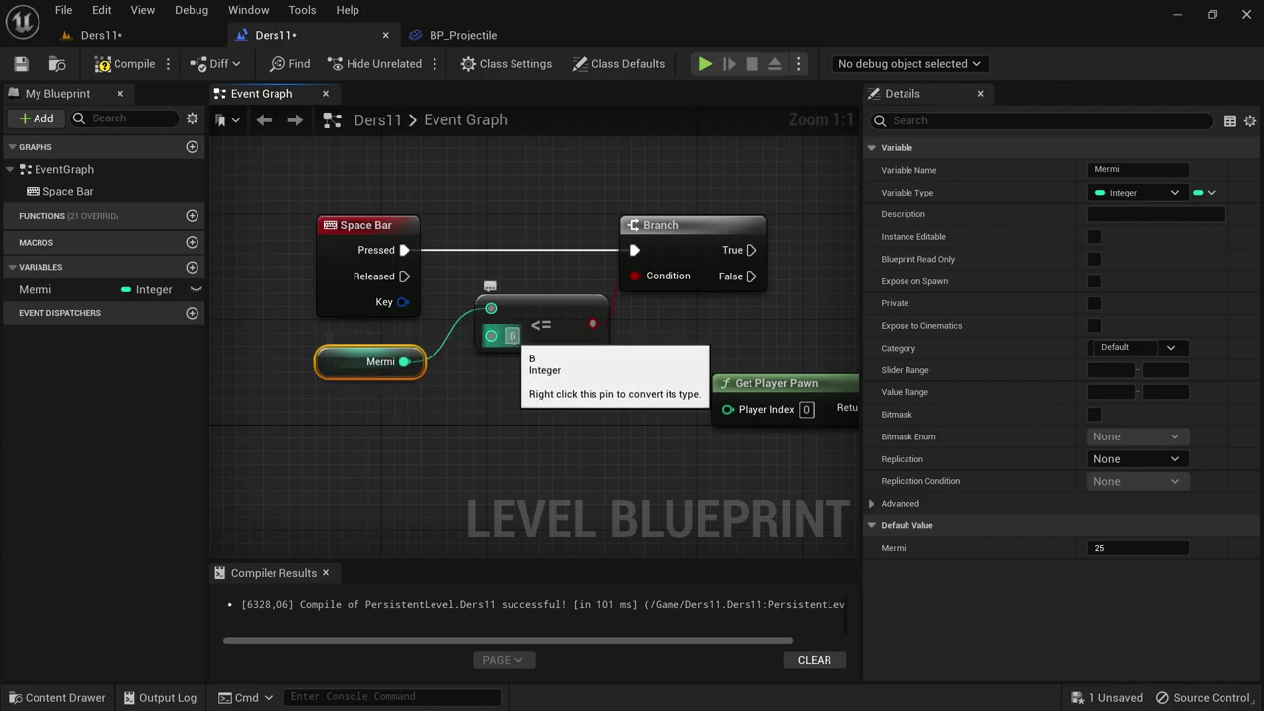
Step: Add a Print String node driven by the Branch's True output
{"action": "mouse_move", "coordinate": [650, 336]}
{"action": "right_mouse_down"}
{"action": "mouse_move", "coordinate": [513, 376]}
{"action": "mouse_move", "coordinate": [386, 343]}
{"action": "mouse_move", "coordinate": [540, 401]}
{"action": "right_mouse_up"}
{"action": "right_click", "coordinate": [571, 237]}
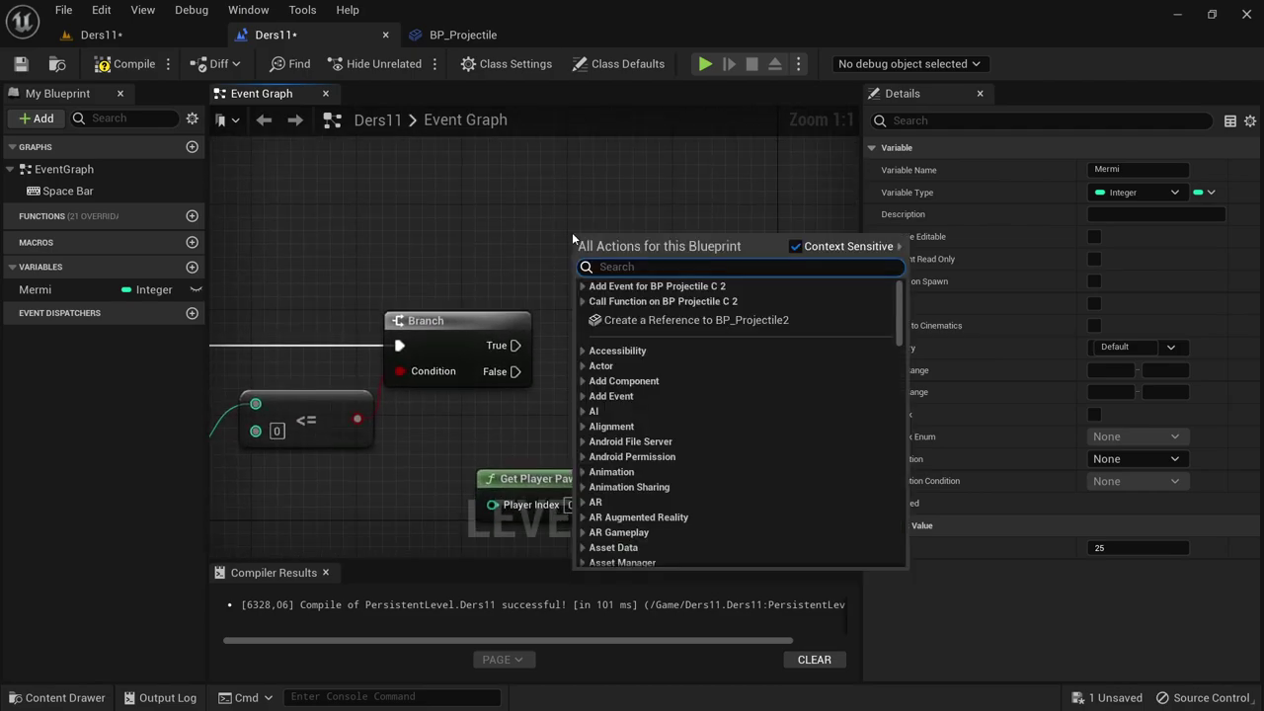
{"action": "type", "text": "print st"}
{"action": "key", "text": "Return"}
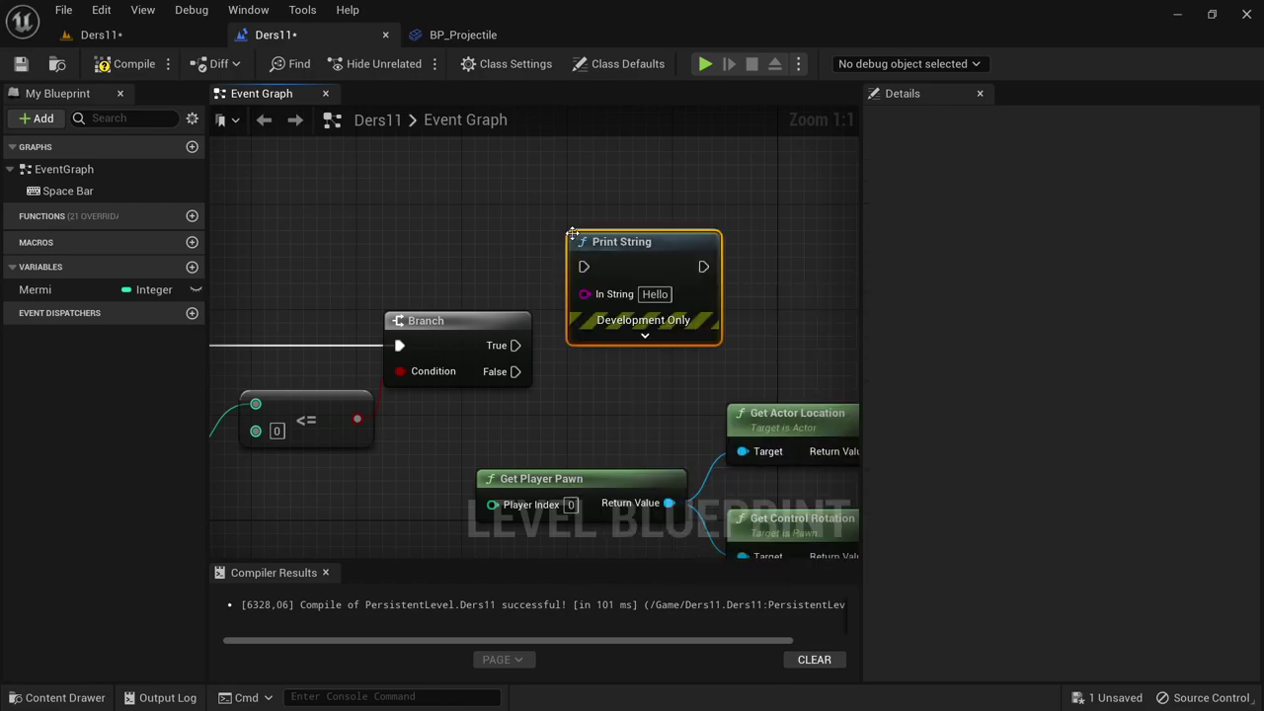
{"action": "left_click_drag", "start_coordinate": [632, 241], "coordinate": [684, 149]}
{"action": "left_click_drag", "start_coordinate": [516, 345], "coordinate": [636, 175]}
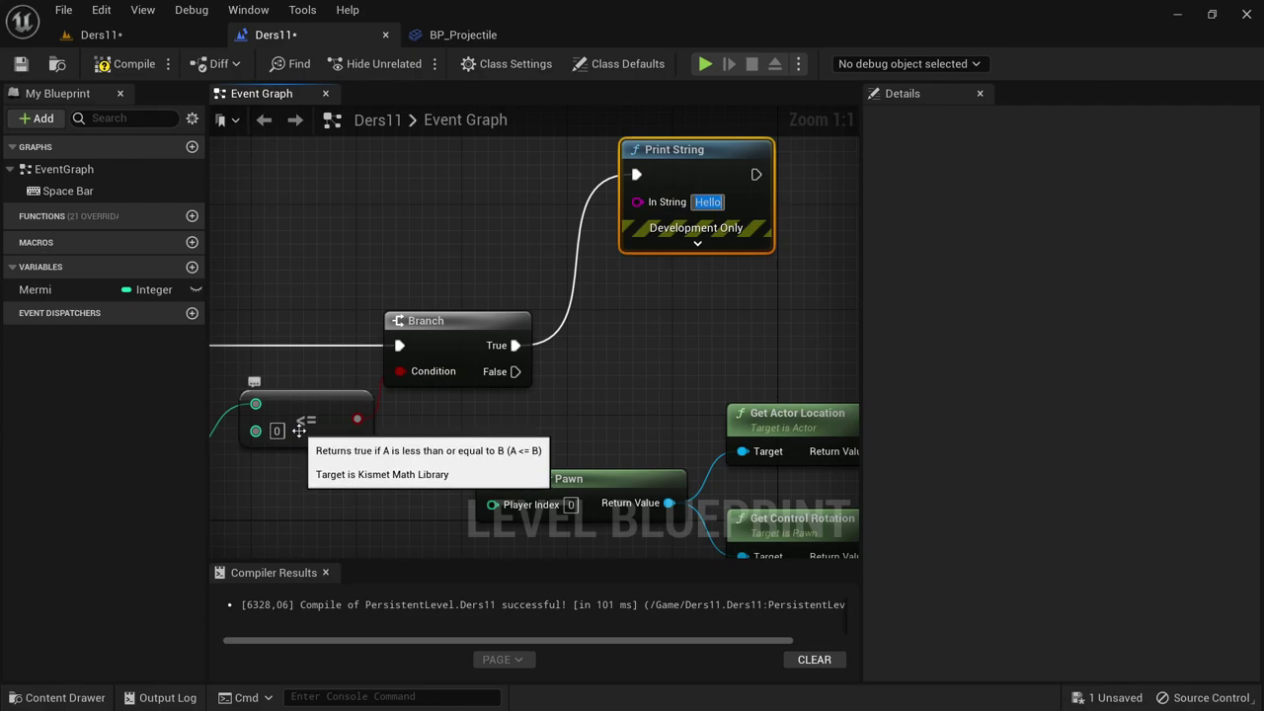
{"action": "right_click_drag", "start_coordinate": [299, 431], "coordinate": [350, 404]}
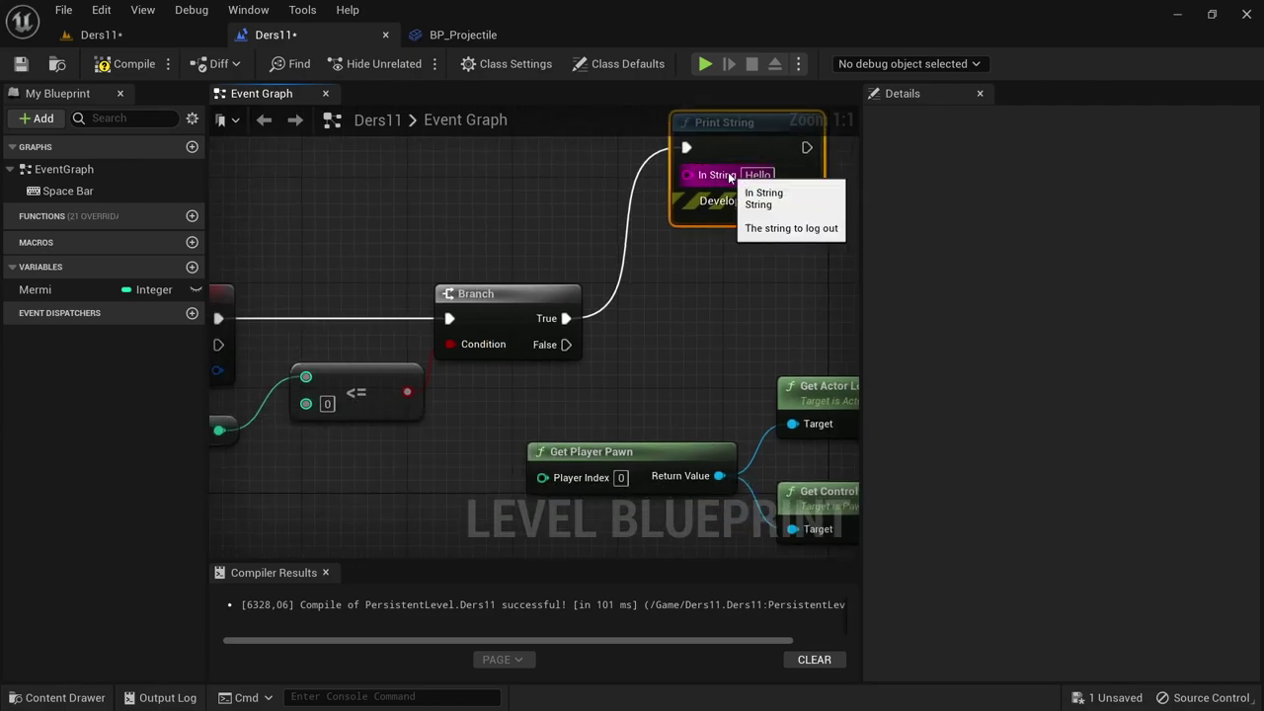
Step: Change the message to 'Merminiz Bulunmamaktadır' and save
{"action": "left_click", "coordinate": [757, 175]}
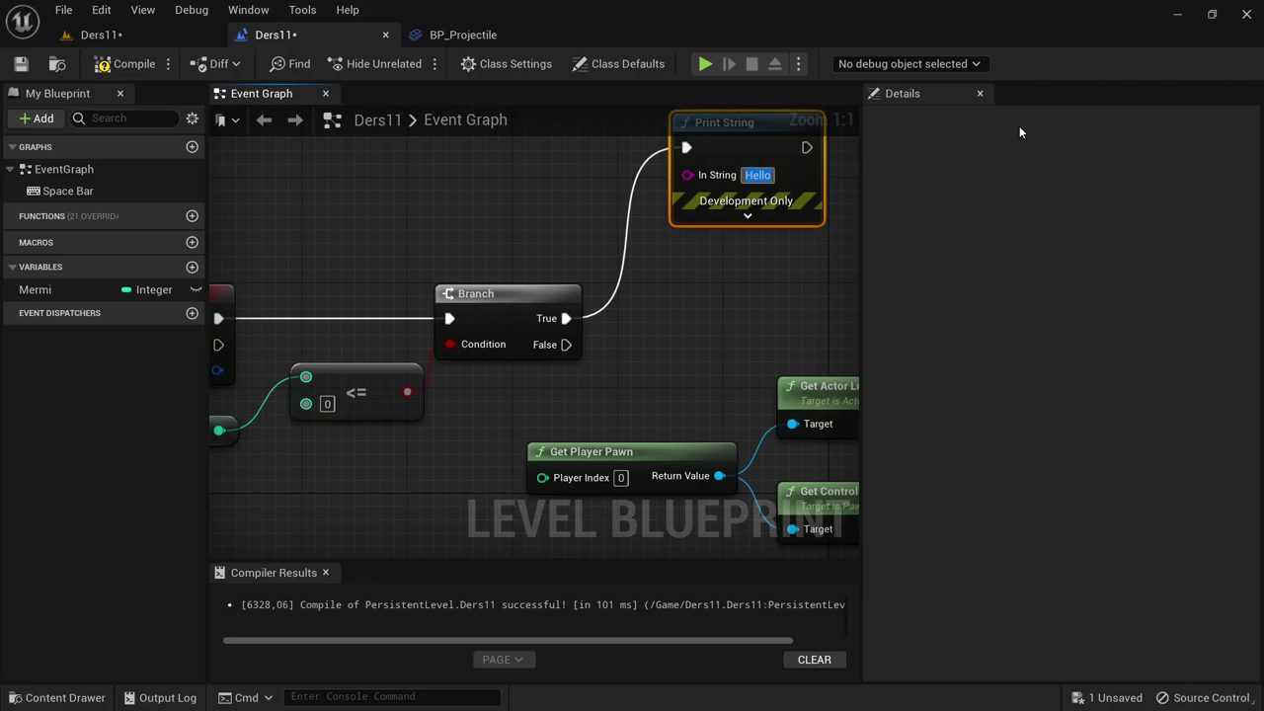
{"action": "type", "text": "m"}
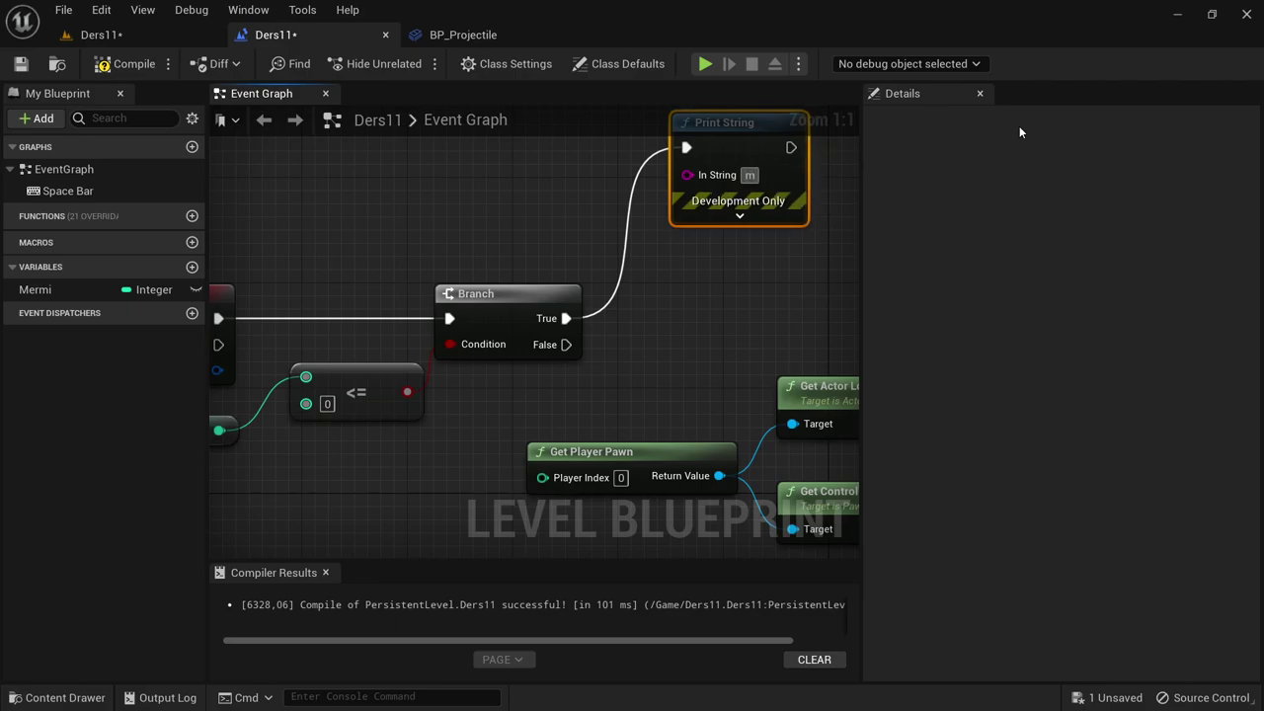
{"action": "type", "text": "ermin"}
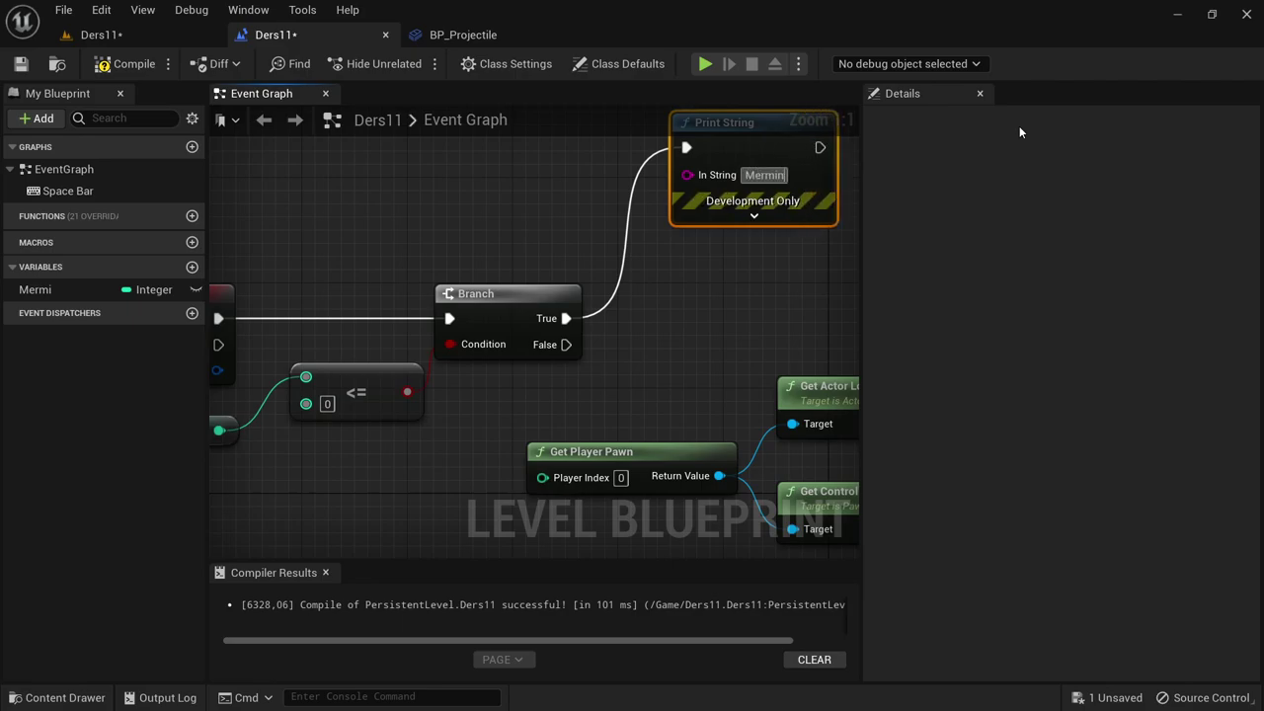
{"action": "type", "text": "iz Bulunm"}
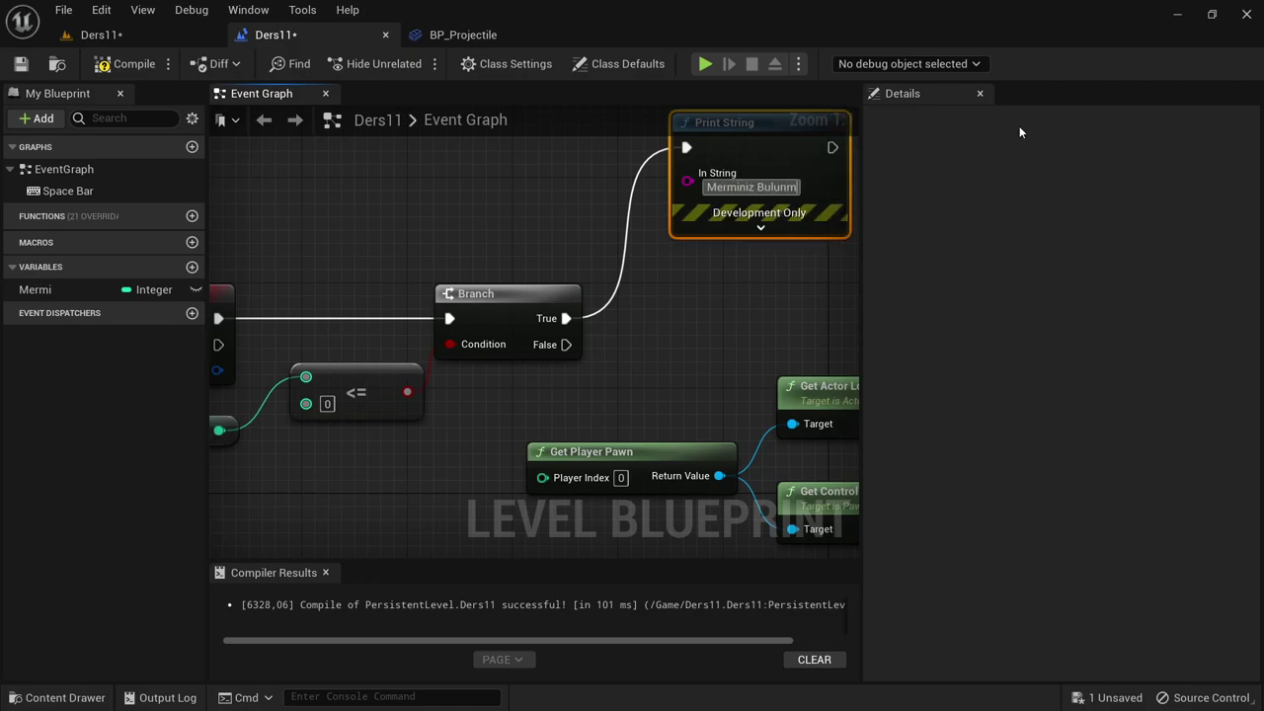
{"action": "type", "text": "amaktadır."}
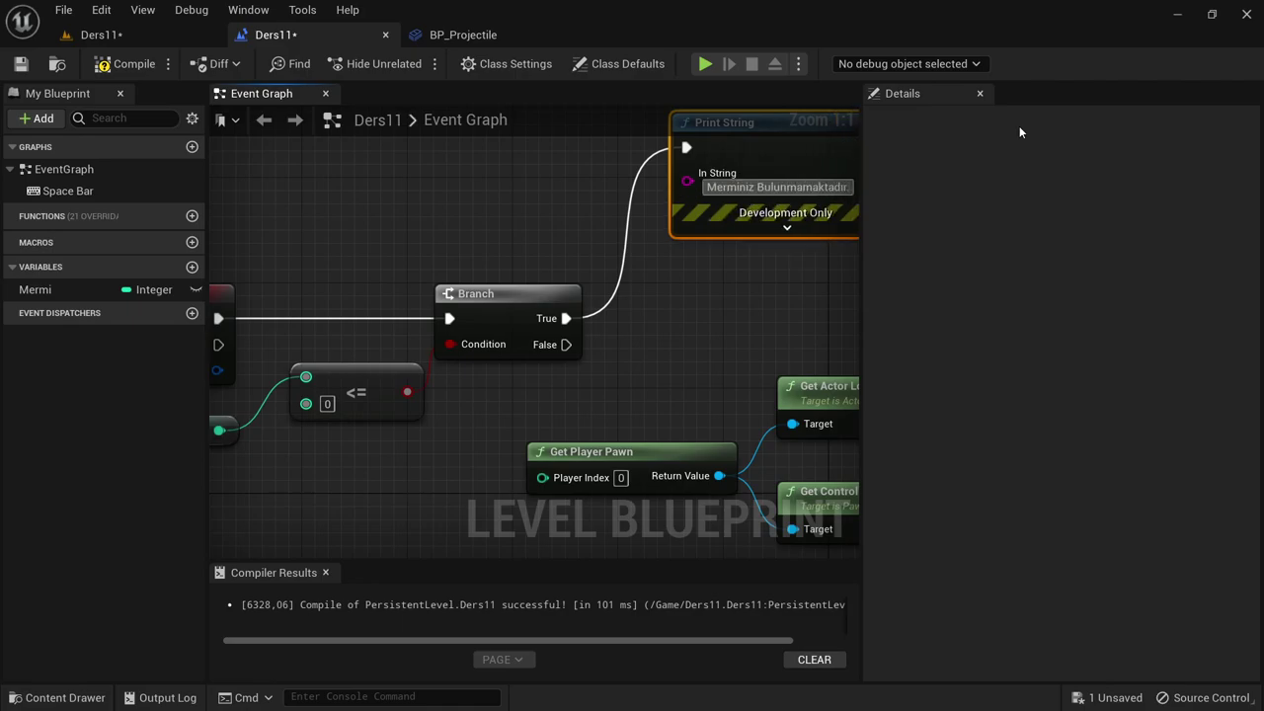
{"action": "key", "text": "ctrl+s"}
Step: Wire the Branch False output into SpawnActor BP_Projectile and compile the level blueprint
{"action": "right_click_drag", "start_coordinate": [648, 226], "coordinate": [539, 183]}
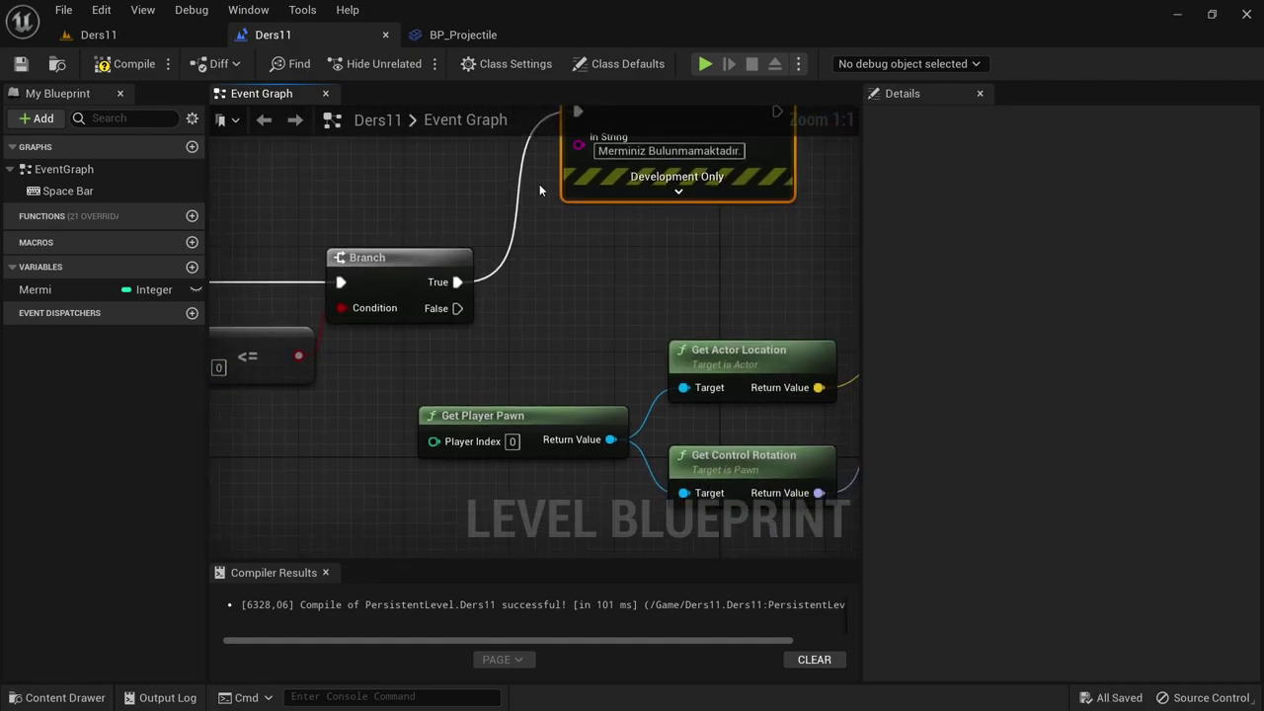
{"action": "scroll", "coordinate": [539, 183], "scroll_direction": "down", "scroll_amount": 1}
{"action": "right_click_drag", "start_coordinate": [714, 302], "coordinate": [580, 353]}
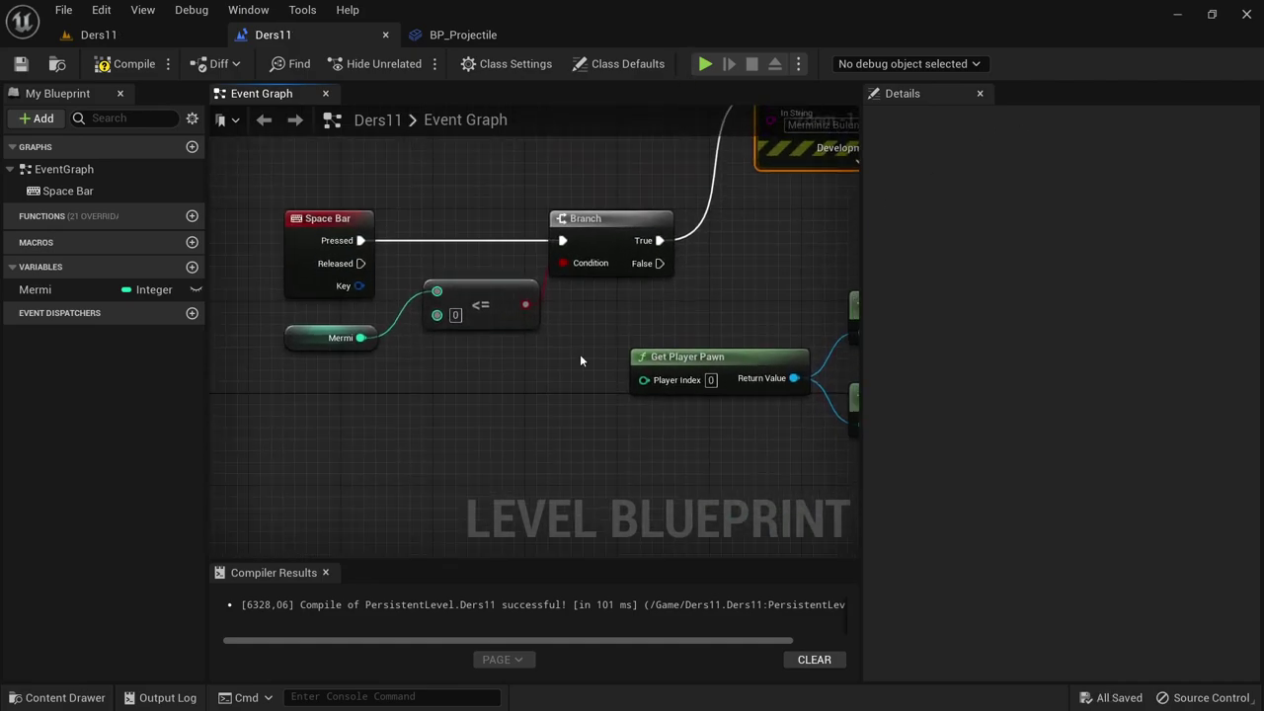
{"action": "mouse_move", "coordinate": [612, 361]}
{"action": "left_mouse_down"}
{"action": "mouse_move", "coordinate": [350, 233]}
{"action": "mouse_move", "coordinate": [352, 217]}
{"action": "left_mouse_up"}
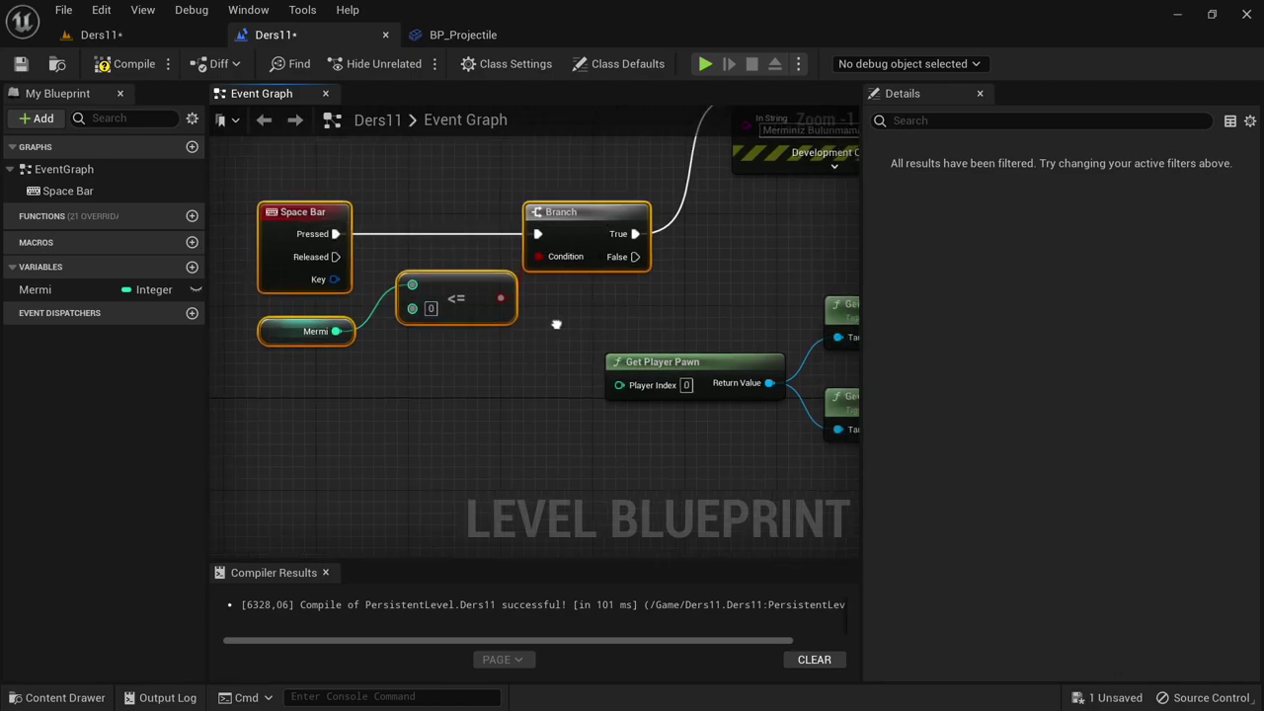
{"action": "scroll", "coordinate": [736, 285], "scroll_direction": "down", "scroll_amount": 1}
{"action": "right_click_drag", "start_coordinate": [736, 285], "coordinate": [502, 305]}
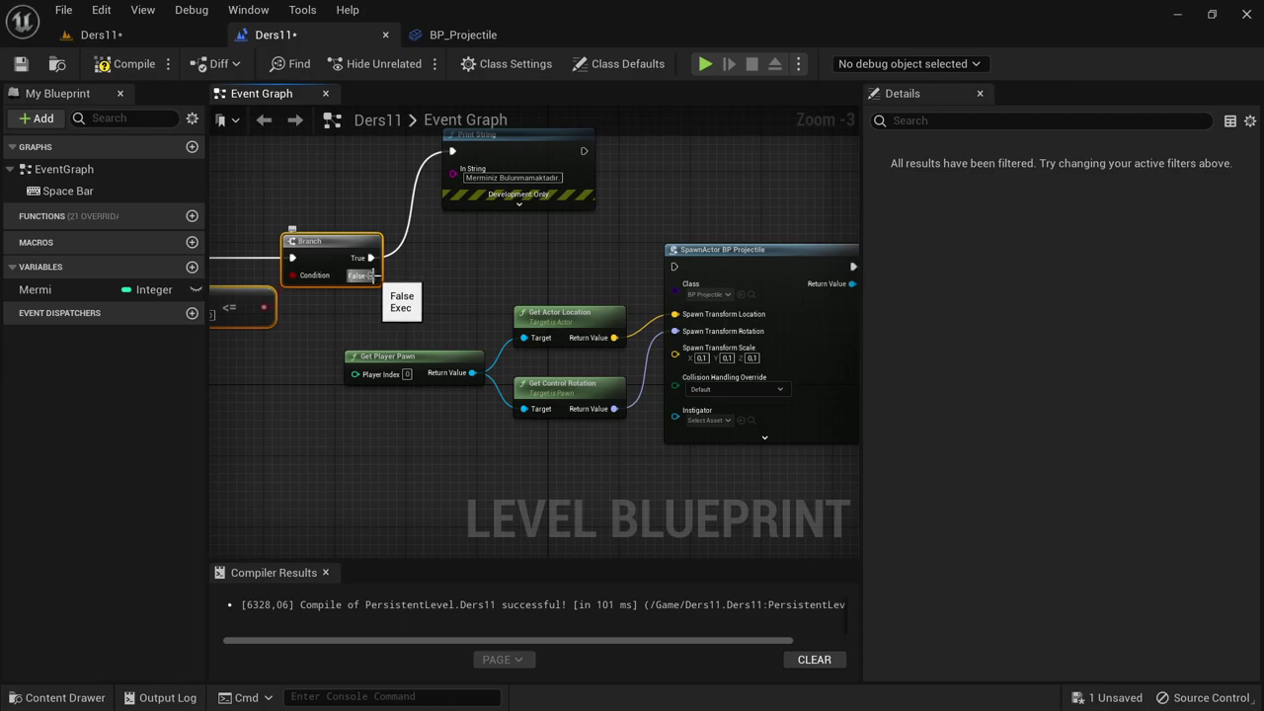
{"action": "left_click_drag", "start_coordinate": [372, 276], "coordinate": [674, 267]}
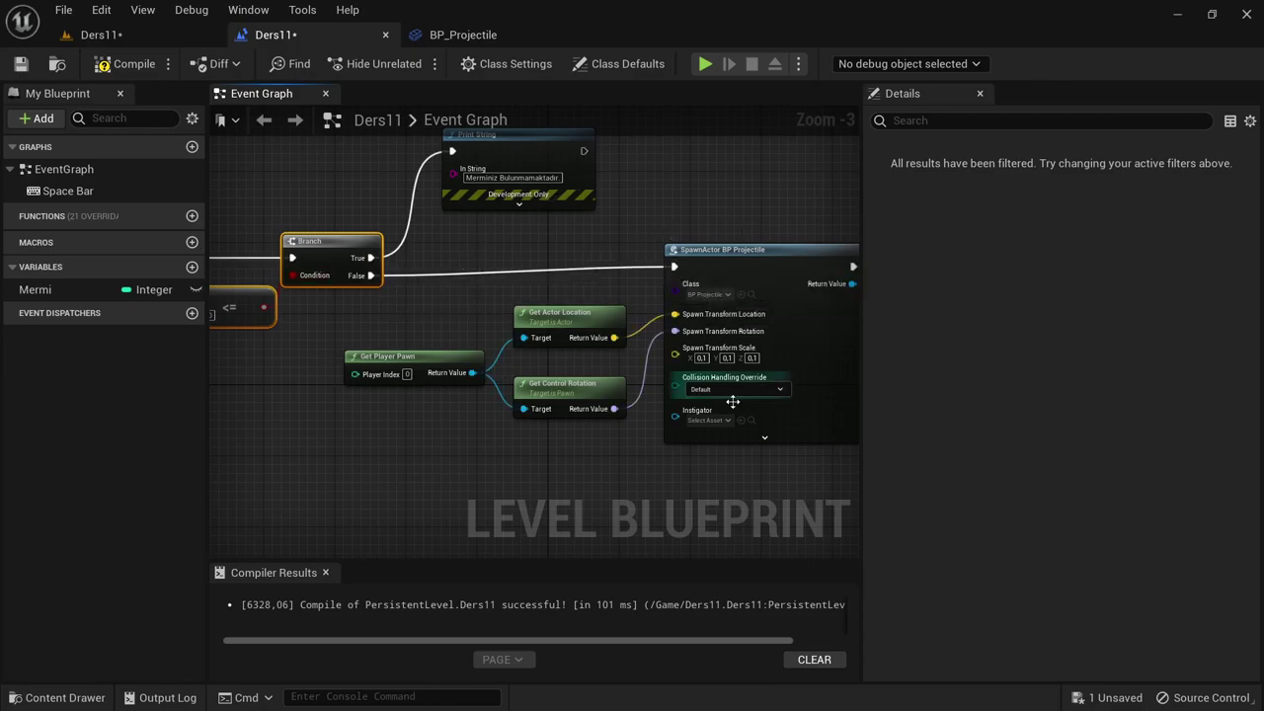
{"action": "left_click", "coordinate": [127, 63]}
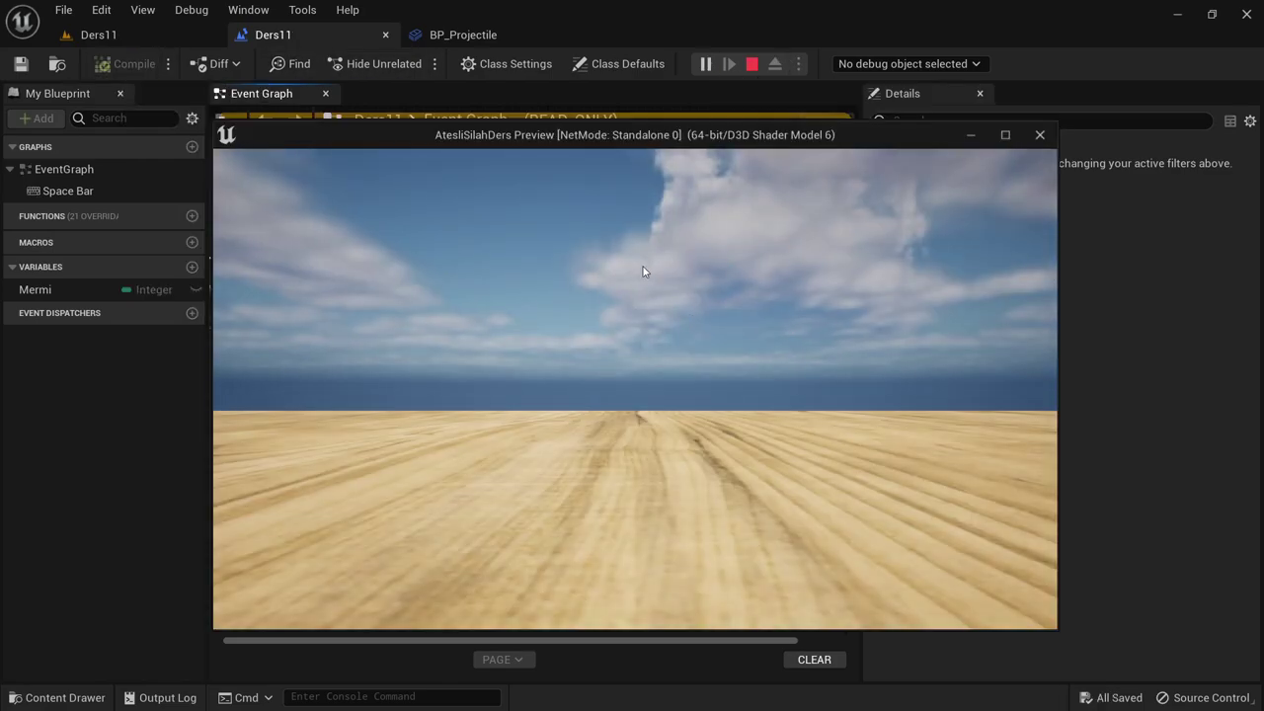
{"action": "key", "text": "space"}
{"action": "key", "text": "space"}
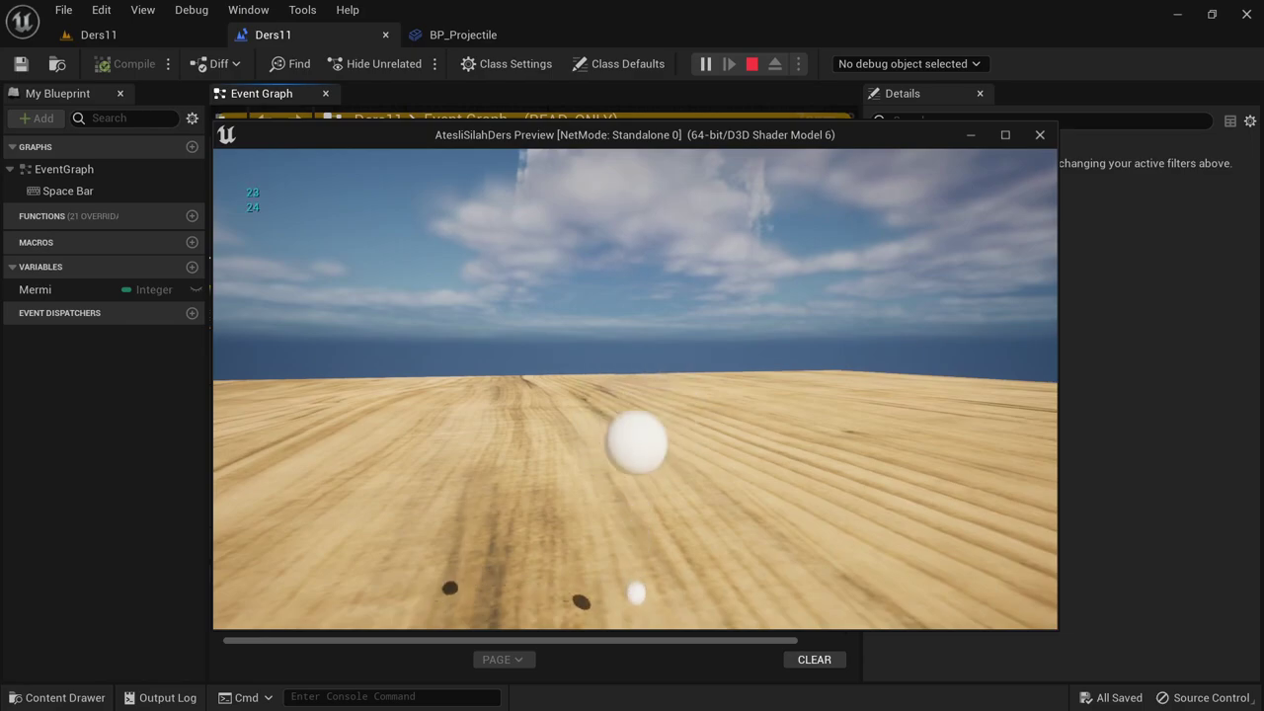
{"action": "key", "text": "space"}
{"action": "key", "text": "space"}
{"action": "key", "text": "space"}
{"action": "key", "text": "space"}
{"action": "key", "text": "space"}
{"action": "key", "text": "space"}
{"action": "key", "text": "space"}
{"action": "key", "text": "space"}
{"action": "key", "text": "space"}
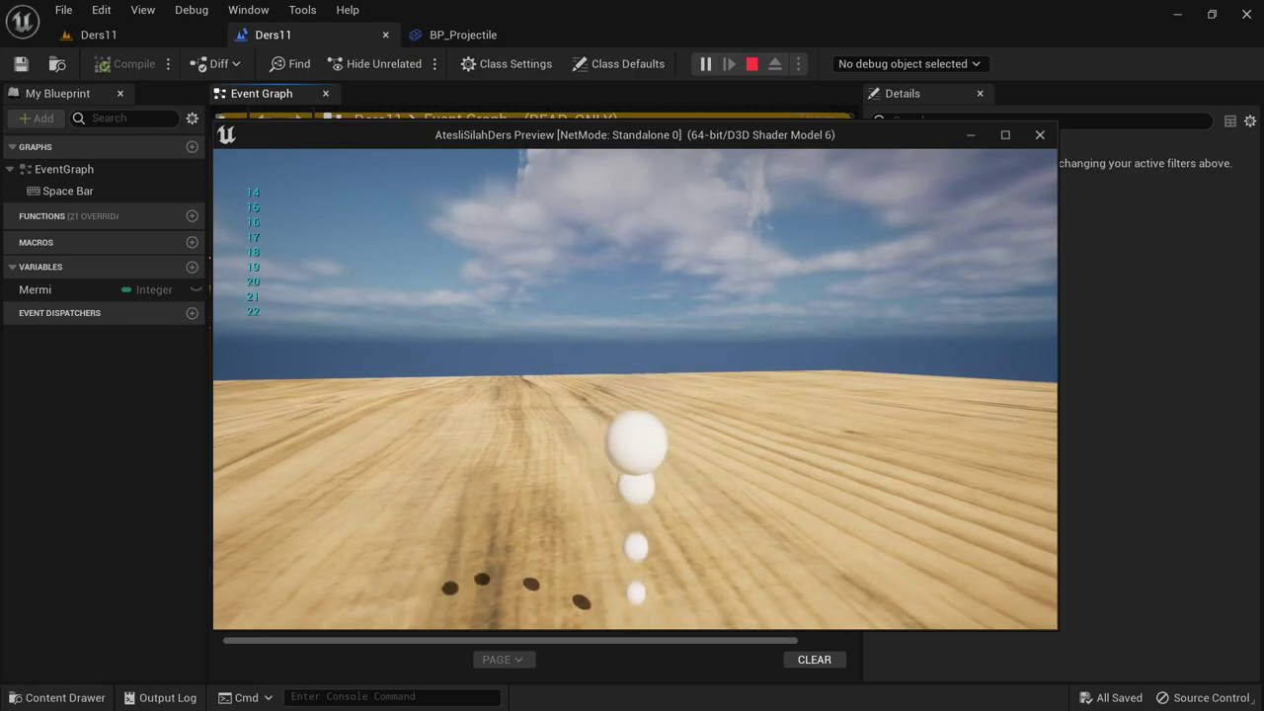
{"action": "key", "text": "space"}
{"action": "key", "text": "space"}
{"action": "key", "text": "space"}
{"action": "key", "text": "space"}
{"action": "key", "text": "space"}
{"action": "key", "text": "space"}
{"action": "key", "text": "space"}
{"action": "key", "text": "space"}
{"action": "key", "text": "space"}
{"action": "key", "text": "space"}
{"action": "key", "text": "space"}
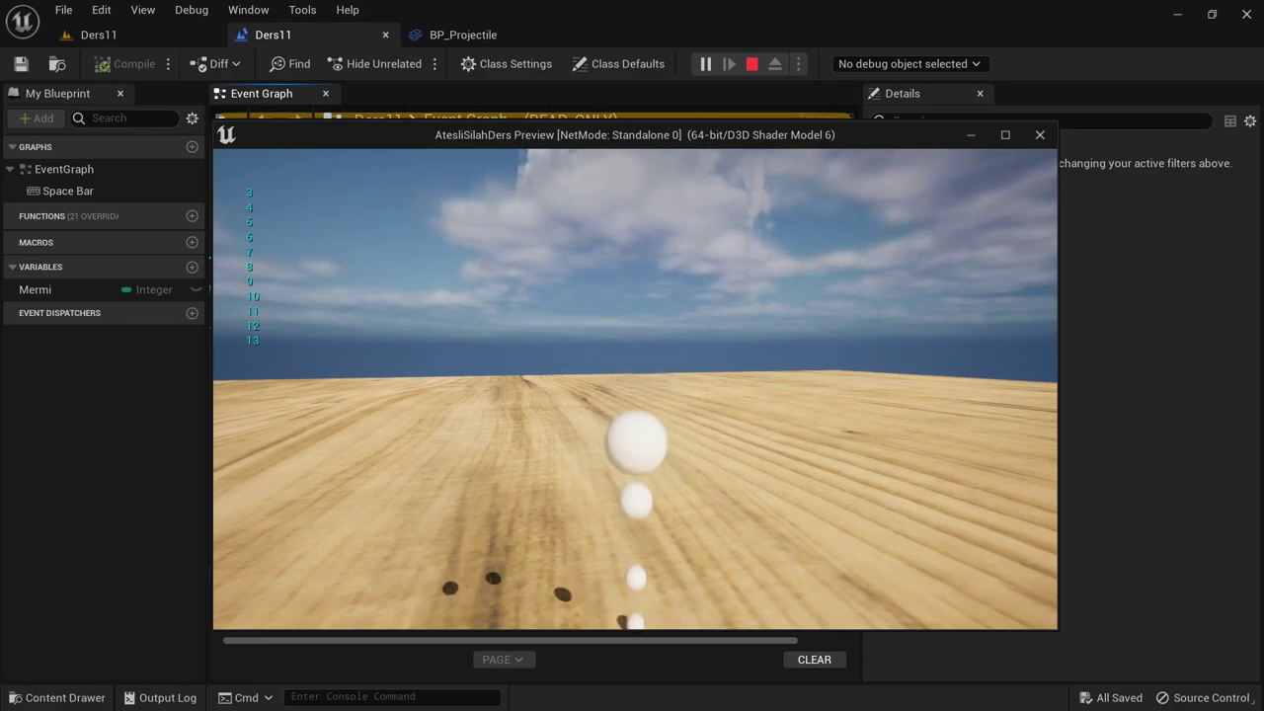
{"action": "key", "text": "space"}
{"action": "key", "text": "space"}
{"action": "key", "text": "space"}
{"action": "key", "text": "space"}
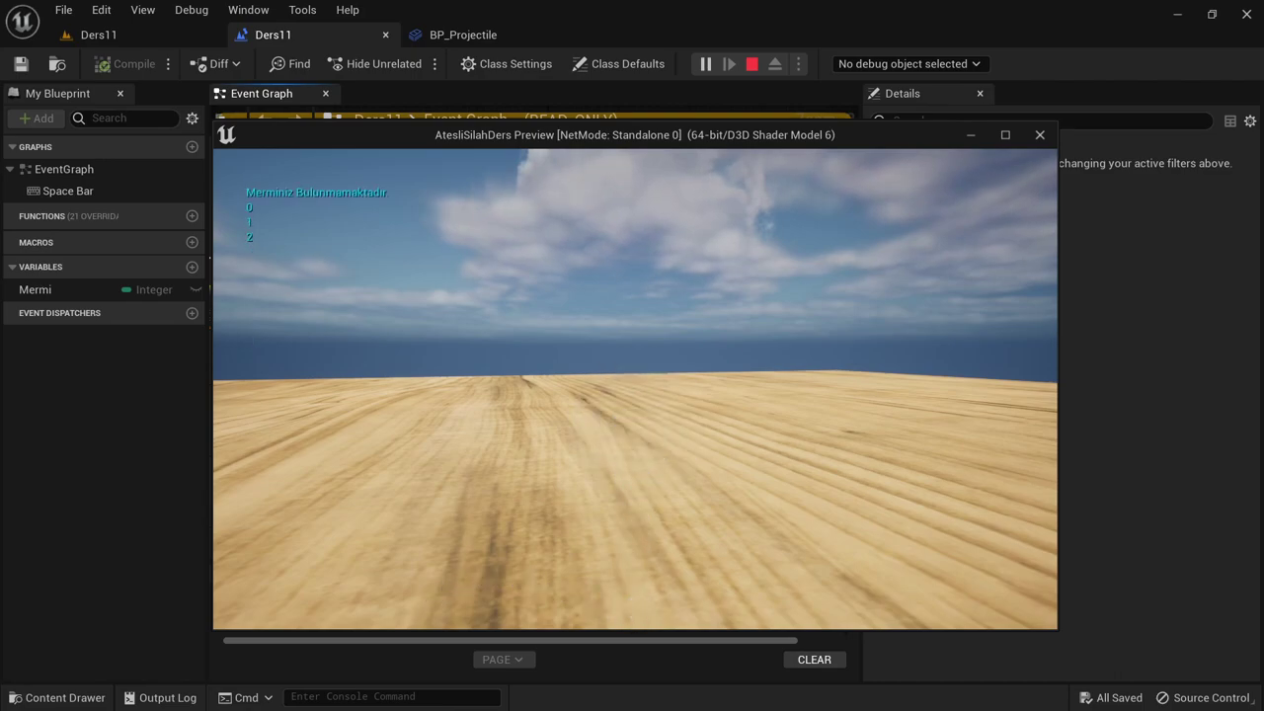
{"action": "key", "text": "space"}
{"action": "key", "text": "space"}
{"action": "key", "text": "space"}
{"action": "key", "text": "space"}
{"action": "key", "text": "space"}
{"action": "key", "text": "space"}
{"action": "key", "text": "space"}
{"action": "key", "text": "space"}
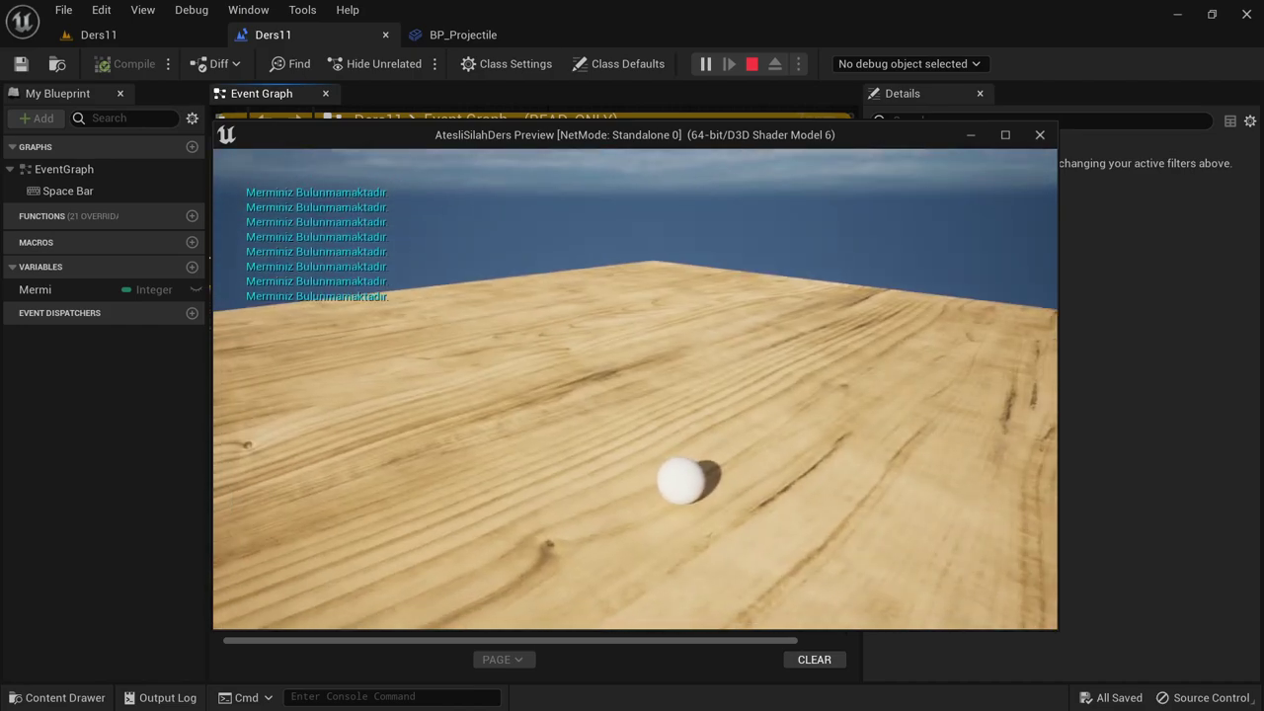
{"action": "key", "text": "space"}
{"action": "key", "text": "space"}
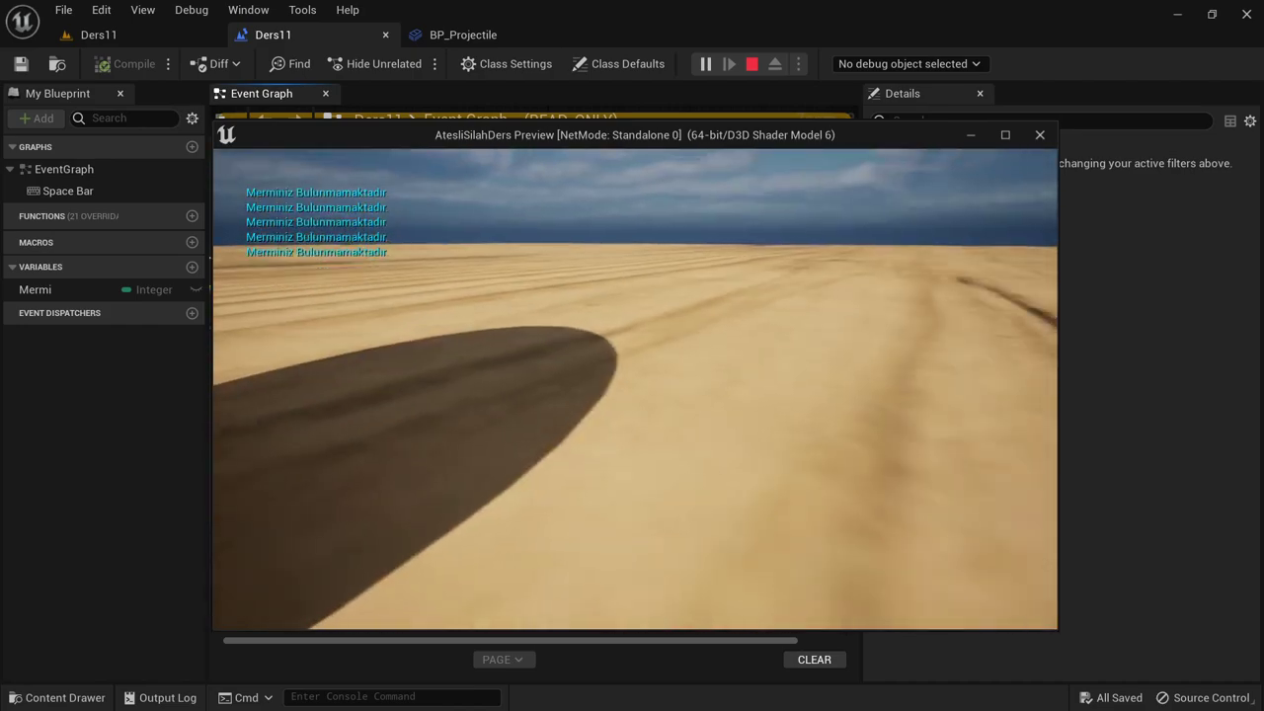
Step: Stop the play session and delete the Print String and <= comparison nodes
{"action": "key", "text": "Escape"}
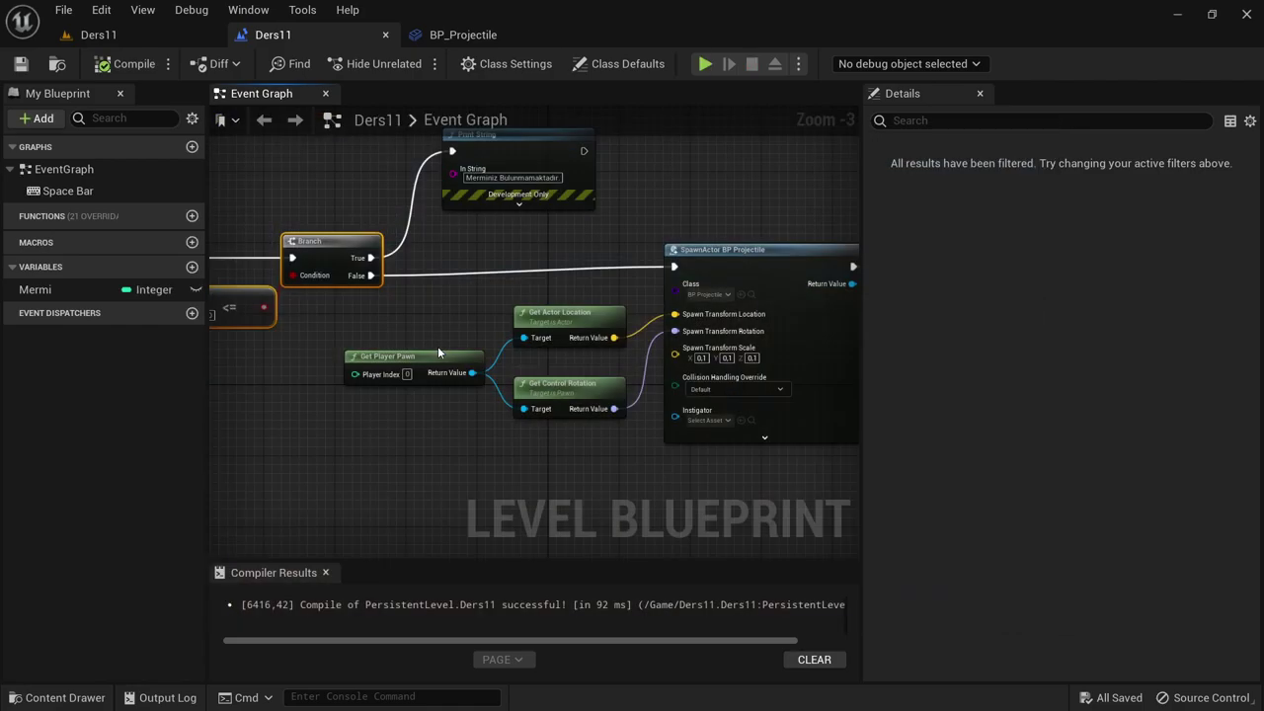
{"action": "right_click_drag", "start_coordinate": [526, 262], "coordinate": [612, 269]}
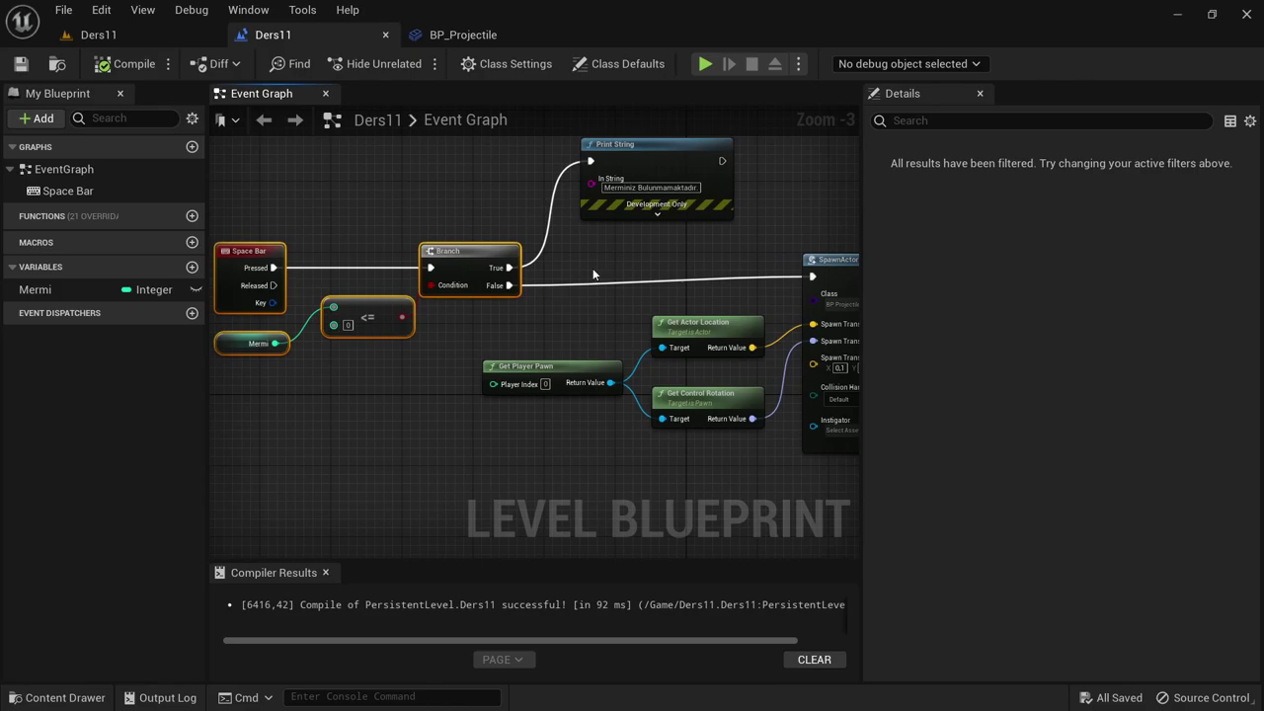
{"action": "scroll", "coordinate": [592, 256], "scroll_direction": "up", "scroll_amount": 1}
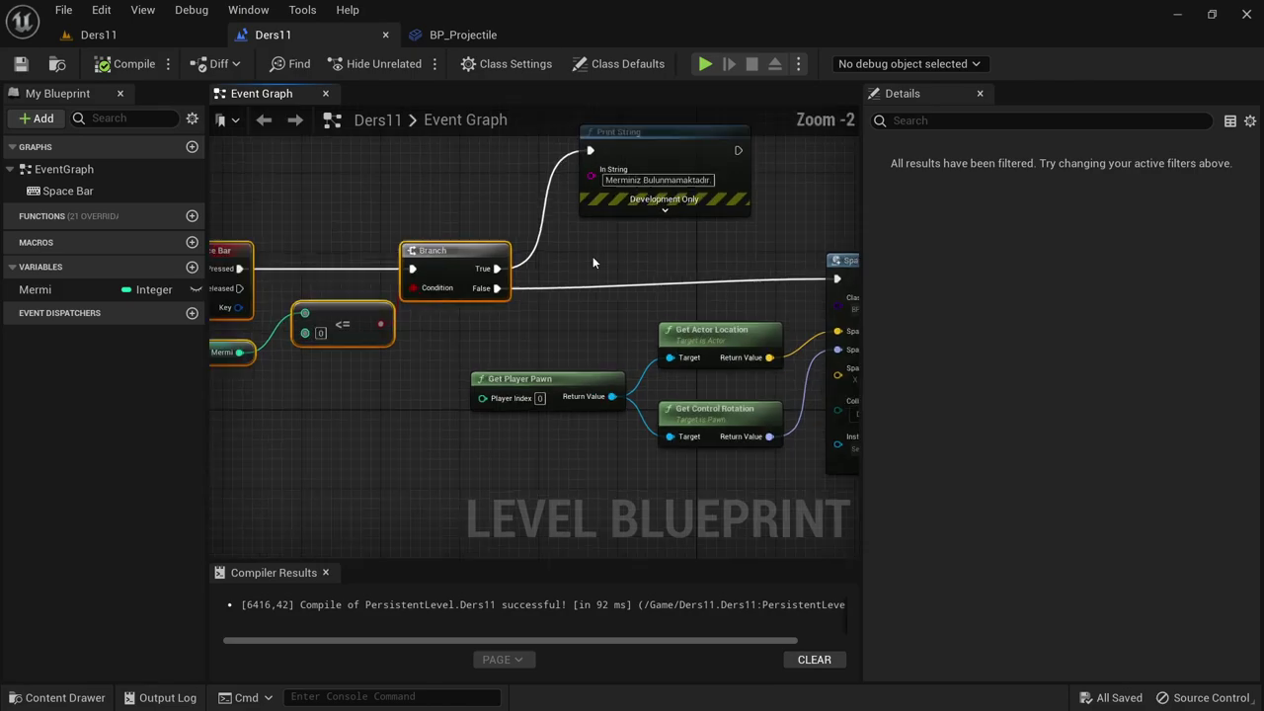
{"action": "scroll", "coordinate": [592, 256], "scroll_direction": "up", "scroll_amount": 2}
{"action": "left_click", "coordinate": [543, 217]}
{"action": "key", "text": "Delete"}
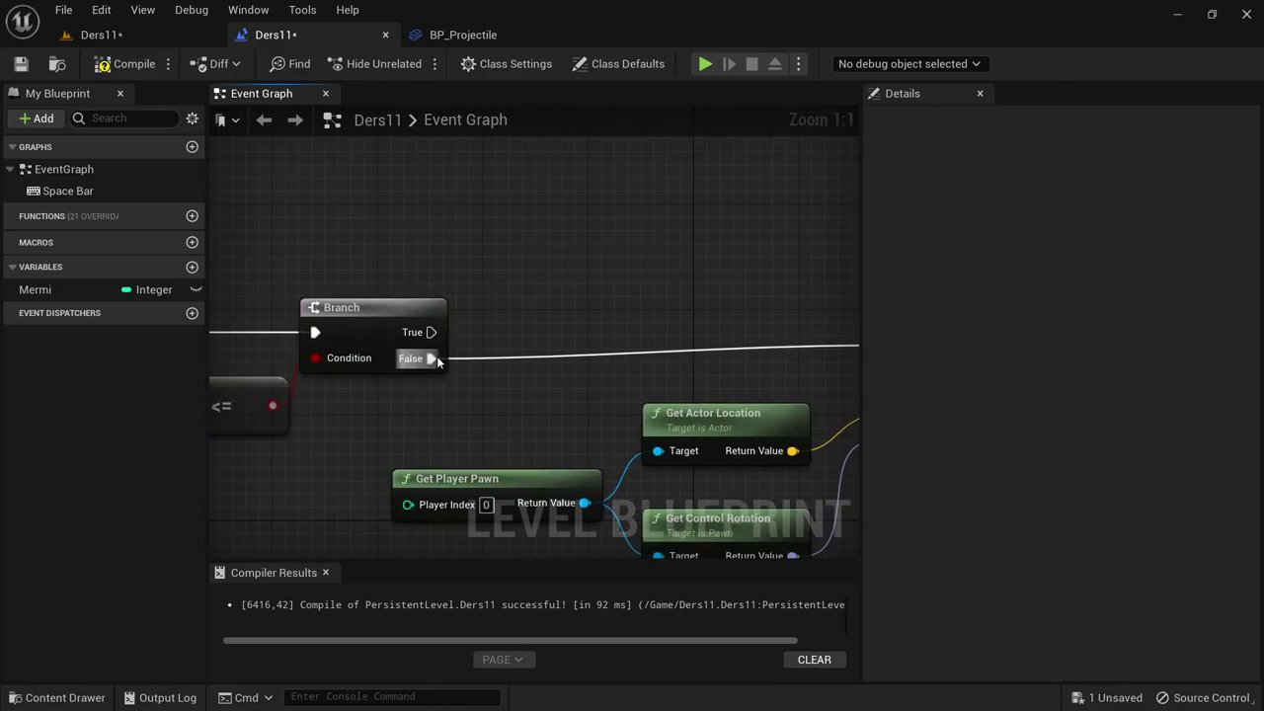
{"action": "right_click_drag", "start_coordinate": [470, 321], "coordinate": [551, 333]}
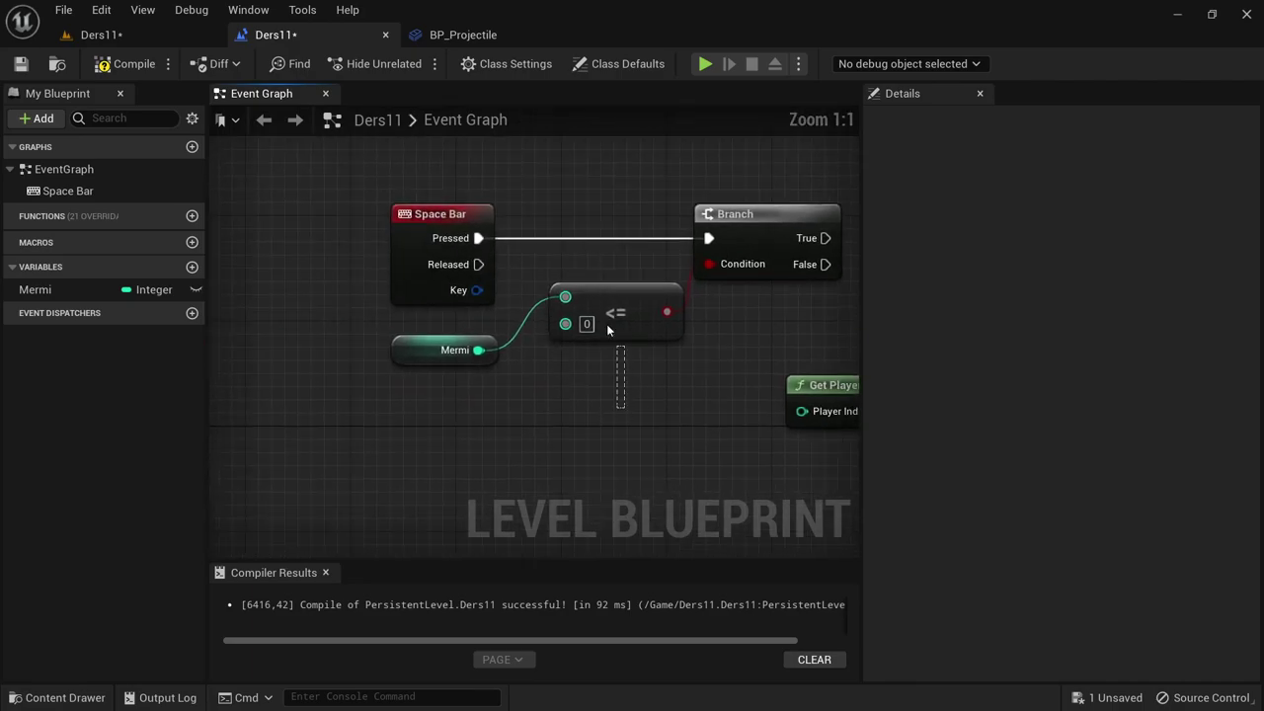
{"action": "left_click", "coordinate": [606, 331]}
{"action": "key", "text": "Delete"}
Step: Add a Greater (>) node from Mermi and feed its result into the Branch Condition
{"action": "right_click_drag", "start_coordinate": [506, 326], "coordinate": [391, 317]}
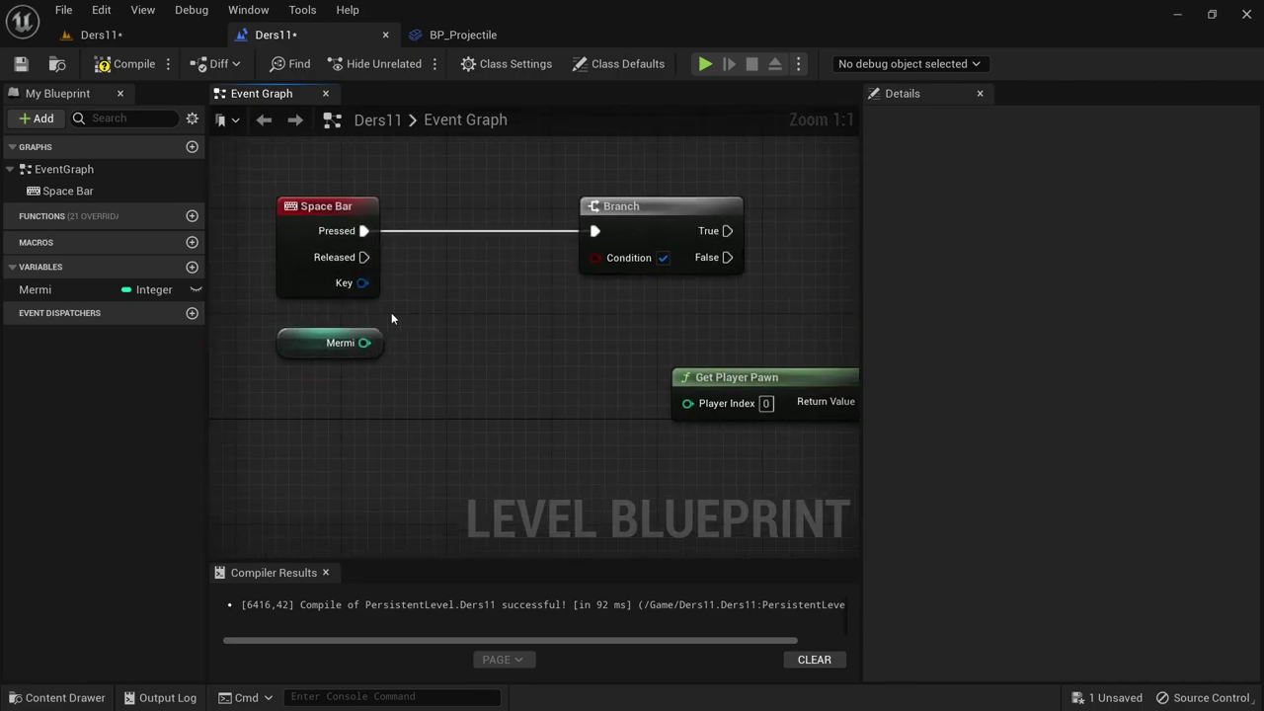
{"action": "left_click_drag", "start_coordinate": [364, 343], "coordinate": [455, 359]}
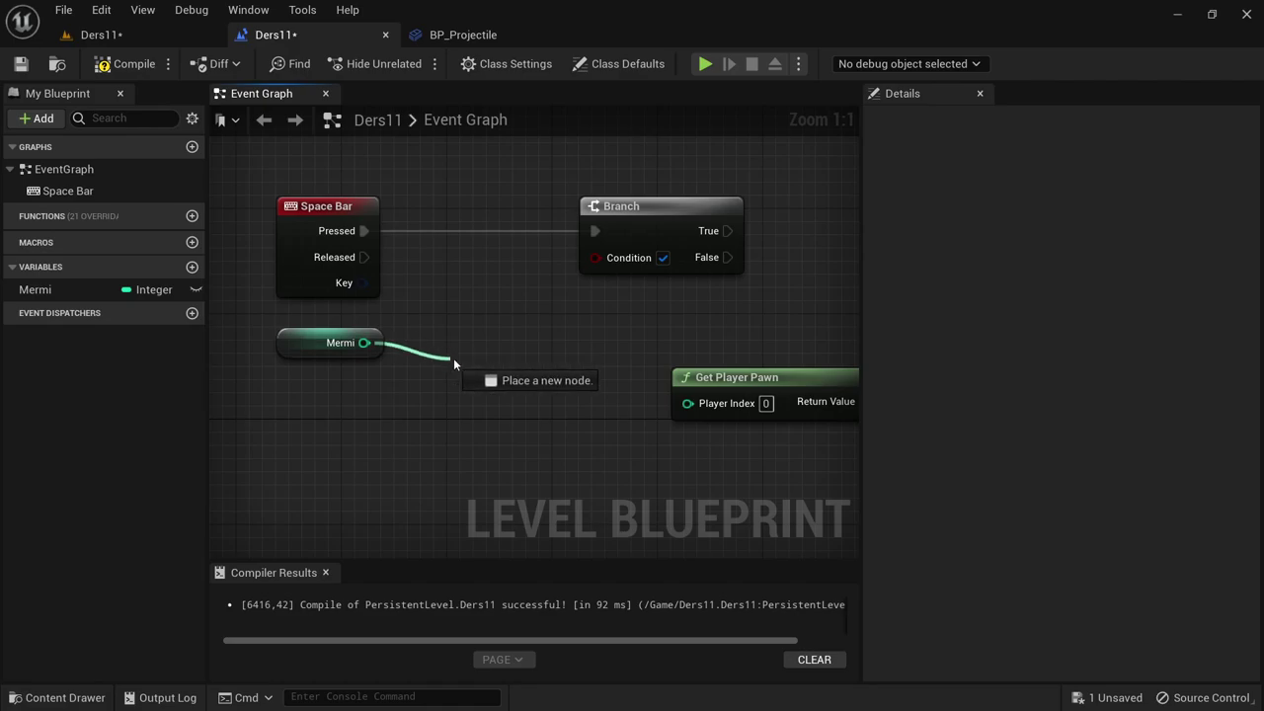
{"action": "type", "text": ">"}
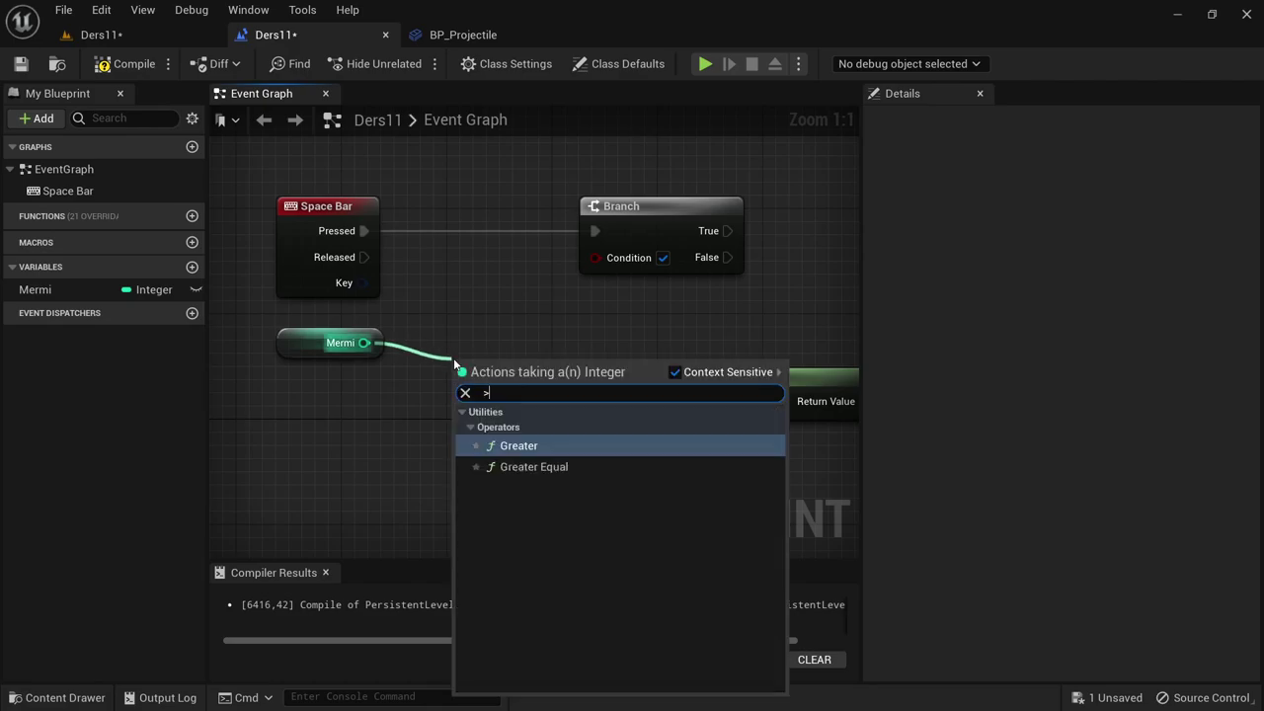
{"action": "key", "text": "Return"}
{"action": "mouse_move", "coordinate": [499, 385]}
{"action": "left_mouse_down"}
{"action": "mouse_move", "coordinate": [485, 359]}
{"action": "mouse_move", "coordinate": [583, 304]}
{"action": "left_mouse_up"}
{"action": "left_click_drag", "start_coordinate": [605, 260], "coordinate": [604, 259]}
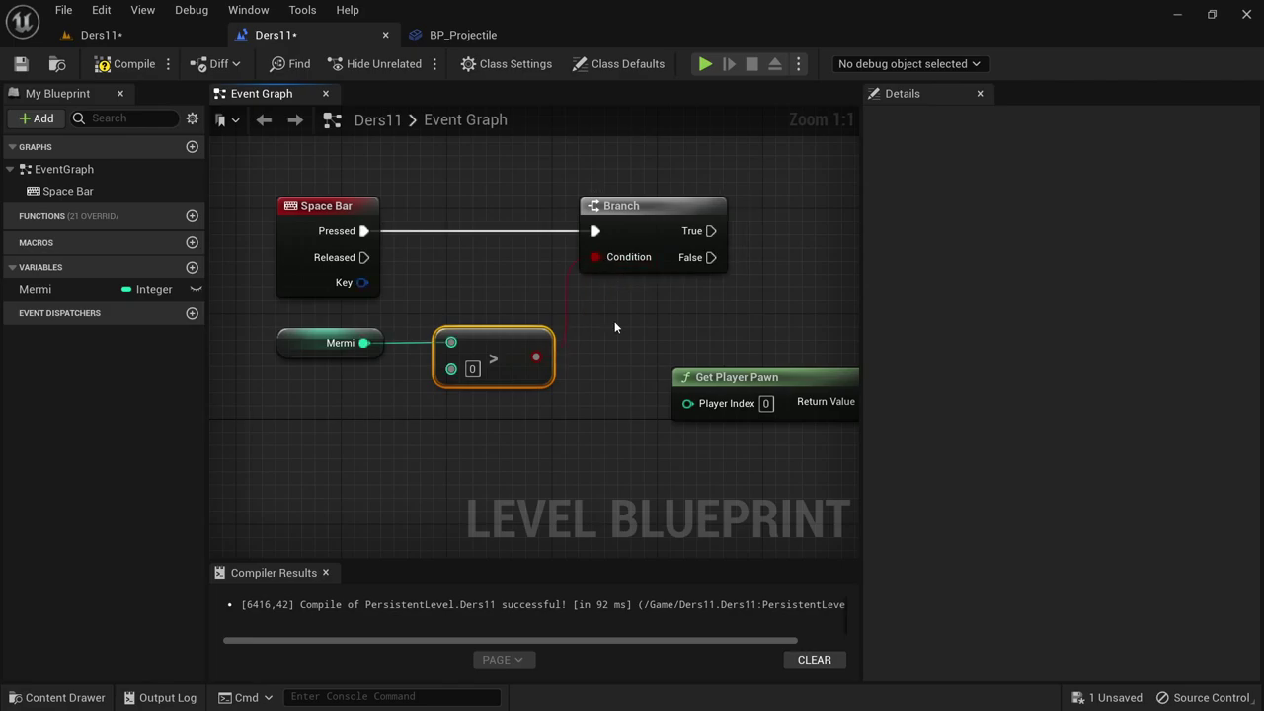
{"action": "scroll", "coordinate": [615, 321], "scroll_direction": "down", "scroll_amount": 1}
{"action": "right_click_drag", "start_coordinate": [614, 320], "coordinate": [418, 316]}
{"action": "scroll", "coordinate": [508, 254], "scroll_direction": "down", "scroll_amount": 2}
Step: Wire Branch True into SpawnActor BP_Projectile and shift the node row up and right
{"action": "right_click_drag", "start_coordinate": [507, 253], "coordinate": [438, 254]}
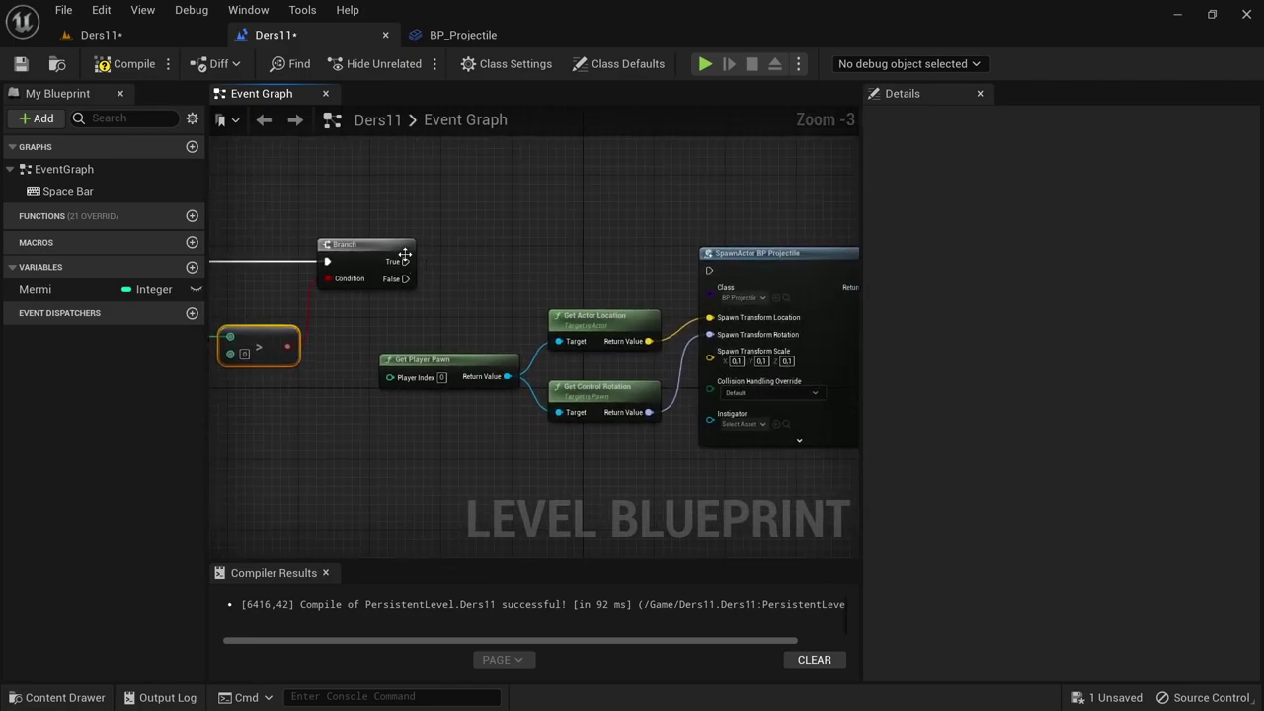
{"action": "left_click_drag", "start_coordinate": [405, 261], "coordinate": [713, 271]}
{"action": "right_click_drag", "start_coordinate": [713, 271], "coordinate": [594, 212]}
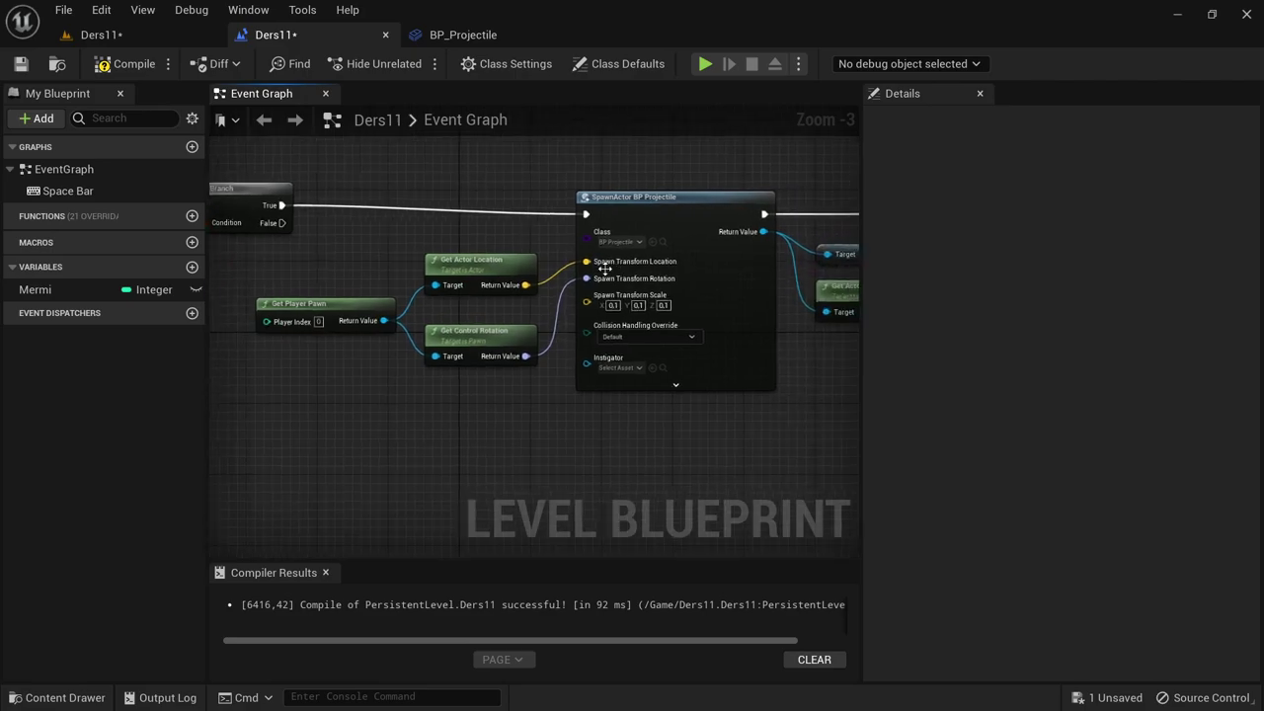
{"action": "scroll", "coordinate": [458, 312], "scroll_direction": "down", "scroll_amount": 3}
{"action": "scroll", "coordinate": [757, 369], "scroll_direction": "down", "scroll_amount": 1}
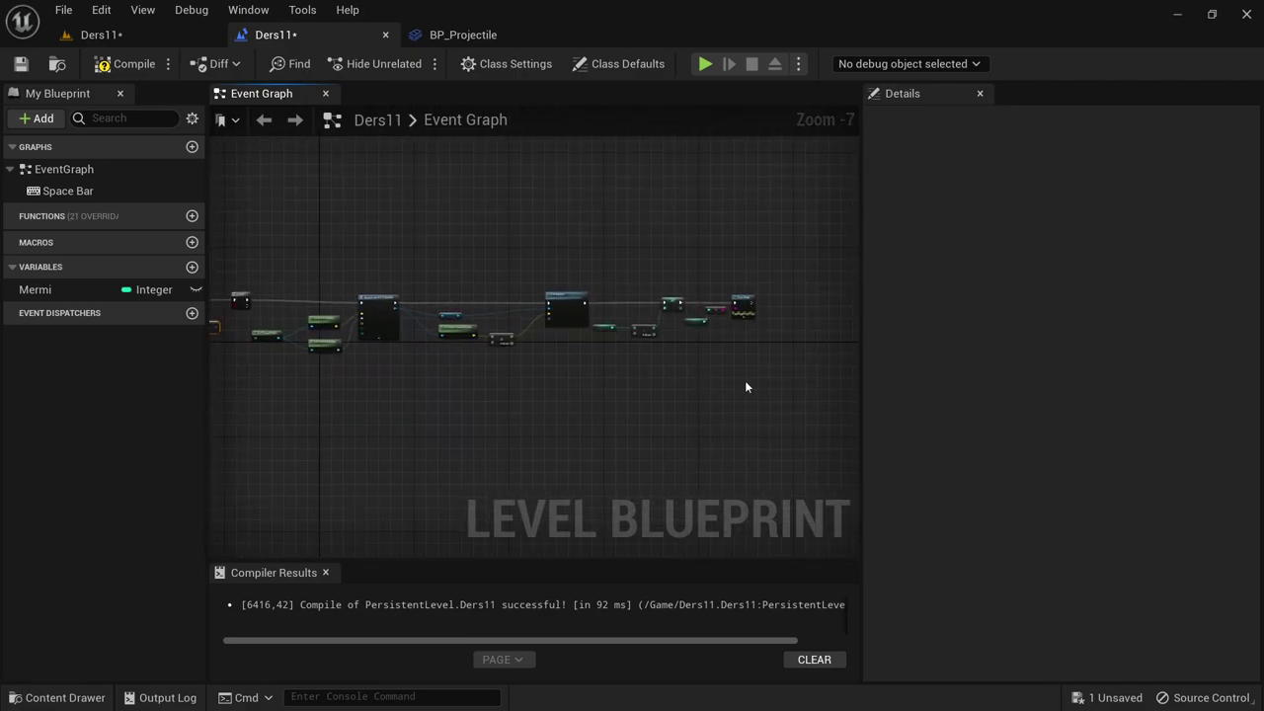
{"action": "mouse_move", "coordinate": [744, 380]}
{"action": "left_mouse_down"}
{"action": "mouse_move", "coordinate": [358, 287]}
{"action": "mouse_move", "coordinate": [408, 243]}
{"action": "left_mouse_up"}
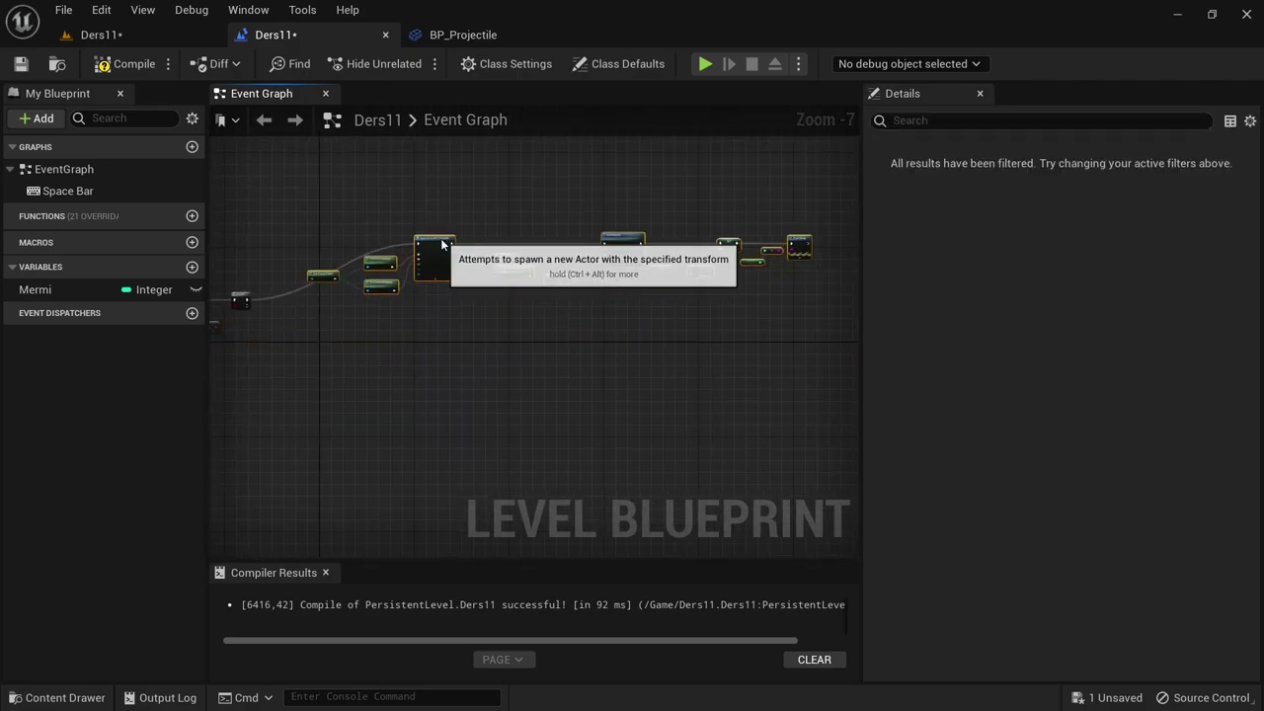
{"action": "right_click_drag", "start_coordinate": [293, 336], "coordinate": [312, 341]}
Step: Pan along the graph to inspect the SpawnActor BP_Projectile, Add Impulse and SET nodes
{"action": "scroll", "coordinate": [312, 340], "scroll_direction": "up", "scroll_amount": 5}
{"action": "scroll", "coordinate": [418, 310], "scroll_direction": "up", "scroll_amount": 3}
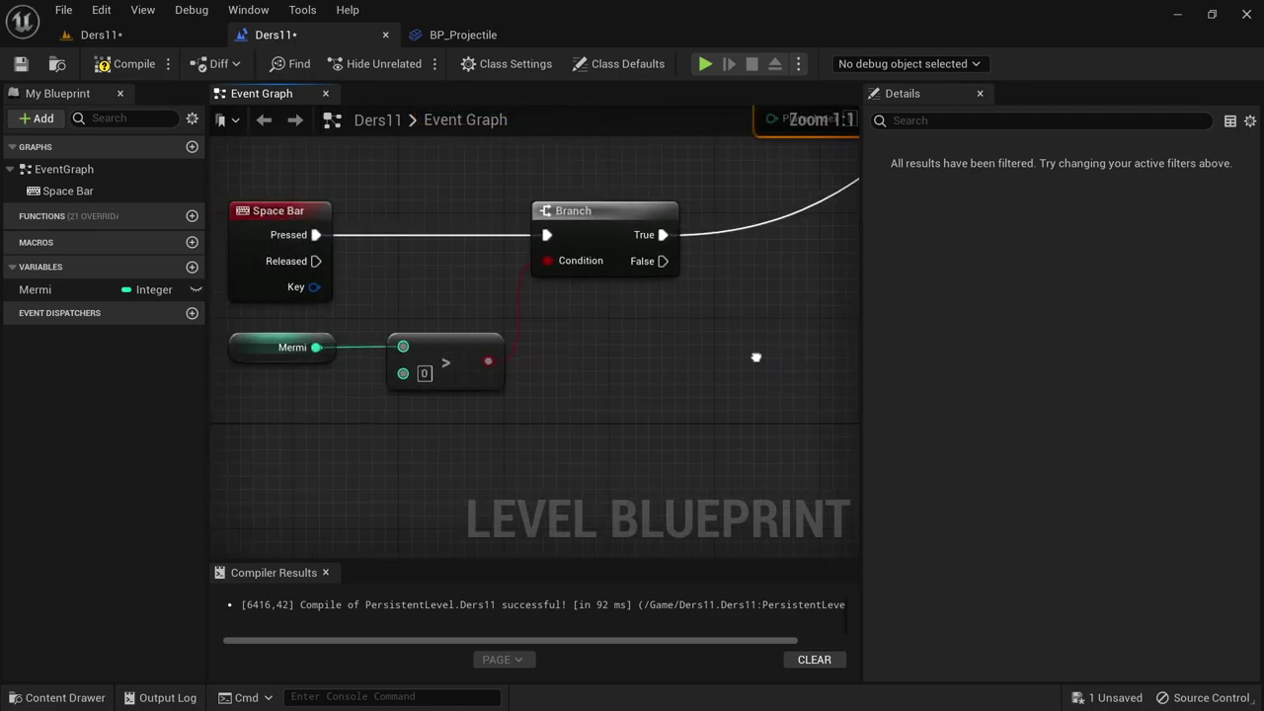
{"action": "mouse_move", "coordinate": [711, 337]}
{"action": "right_mouse_down"}
{"action": "mouse_move", "coordinate": [577, 382]}
{"action": "mouse_move", "coordinate": [393, 542]}
{"action": "right_mouse_up"}
{"action": "mouse_move", "coordinate": [513, 457]}
{"action": "right_mouse_down"}
{"action": "mouse_move", "coordinate": [412, 460]}
{"action": "mouse_move", "coordinate": [227, 437]}
{"action": "right_mouse_up"}
{"action": "scroll", "coordinate": [546, 348], "scroll_direction": "down", "scroll_amount": 4}
{"action": "left_click_drag", "start_coordinate": [353, 197], "coordinate": [549, 373]}
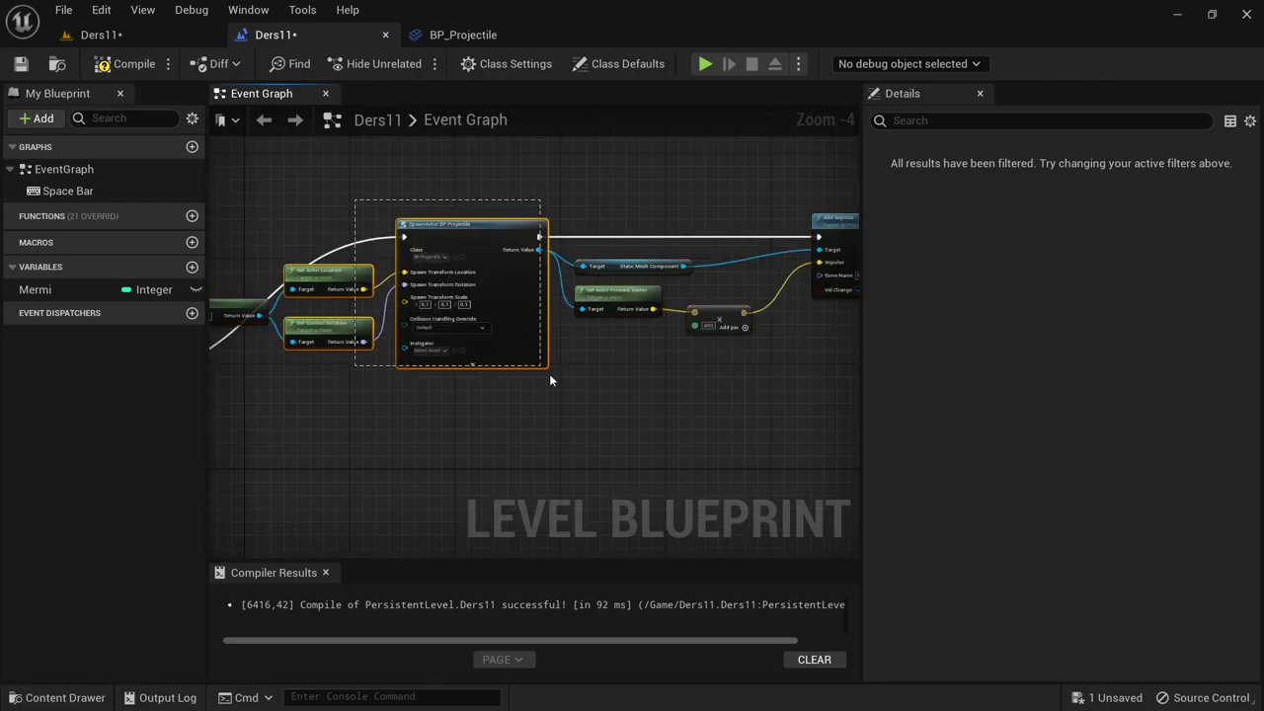
{"action": "mouse_move", "coordinate": [549, 374]}
{"action": "right_mouse_down"}
{"action": "mouse_move", "coordinate": [369, 345]}
{"action": "mouse_move", "coordinate": [570, 352]}
{"action": "right_mouse_up"}
{"action": "left_click_drag", "start_coordinate": [569, 351], "coordinate": [390, 197]}
{"action": "right_click_drag", "start_coordinate": [390, 197], "coordinate": [689, 366]}
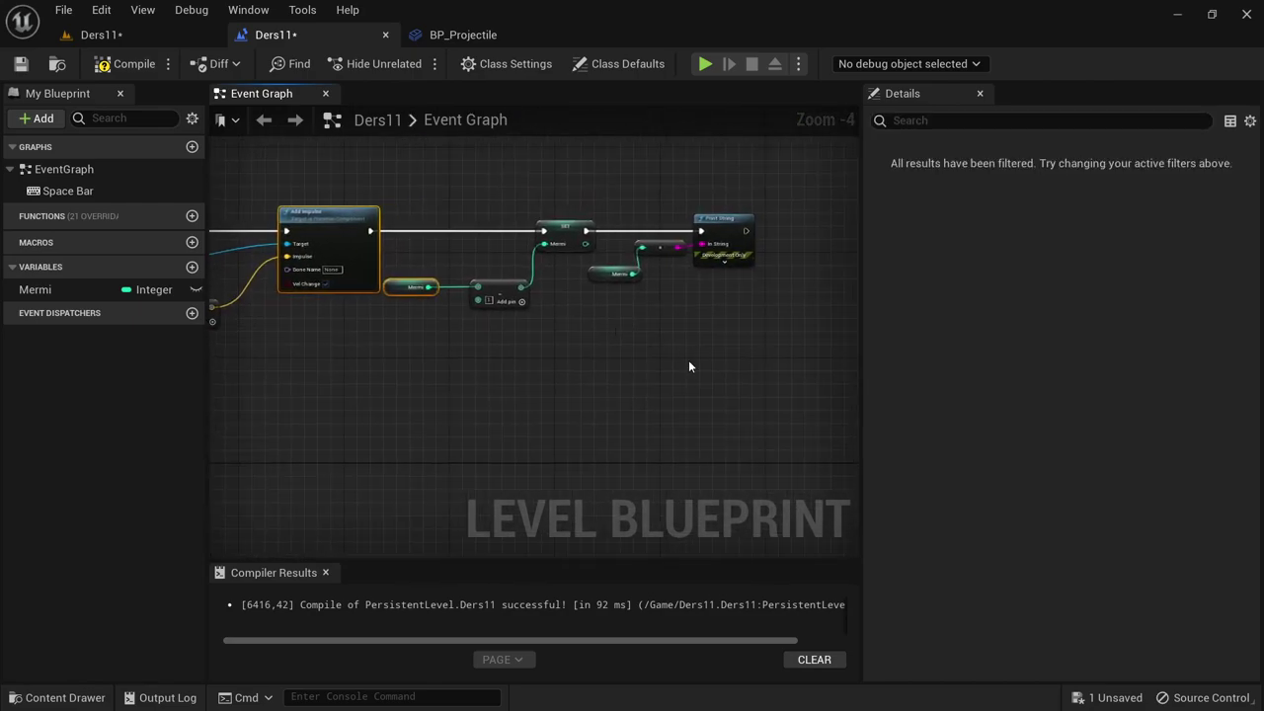
Step: Return the view to the Space Bar Branch and its > comparison node, centred
{"action": "left_click_drag", "start_coordinate": [462, 208], "coordinate": [446, 191]}
{"action": "right_click_drag", "start_coordinate": [446, 190], "coordinate": [685, 197]}
{"action": "scroll", "coordinate": [420, 345], "scroll_direction": "down", "scroll_amount": 4}
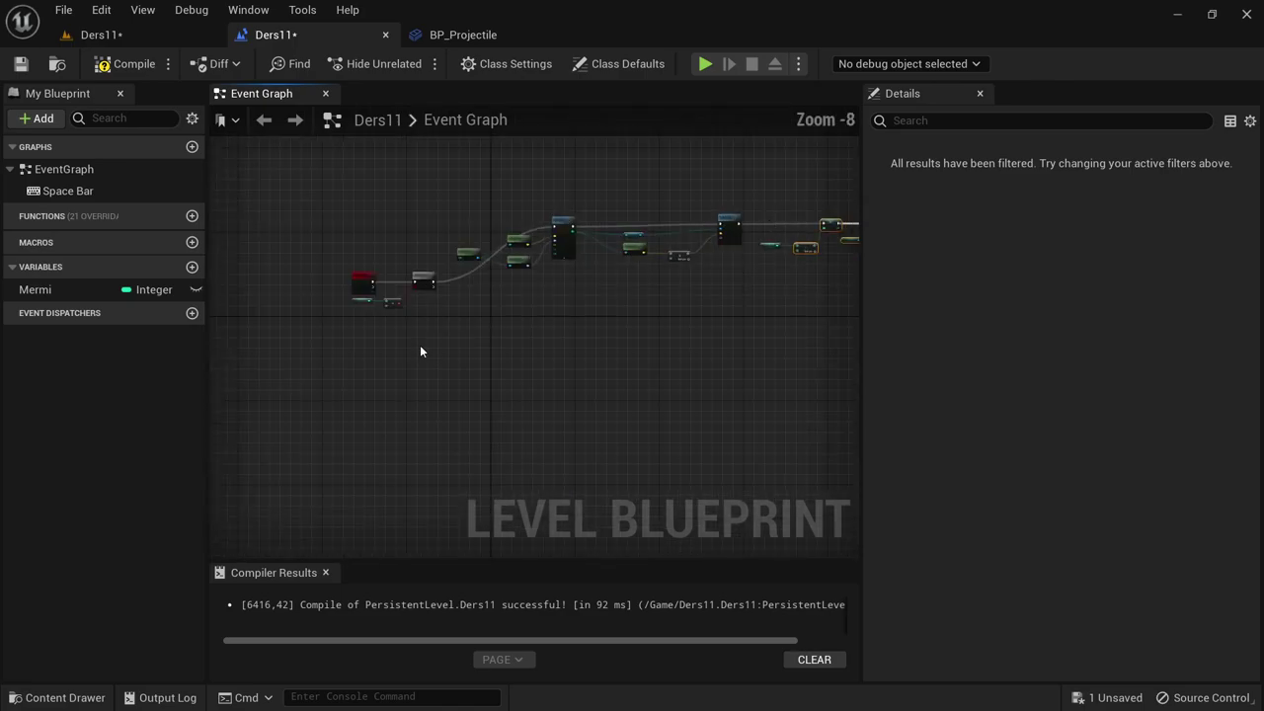
{"action": "scroll", "coordinate": [535, 325], "scroll_direction": "up", "scroll_amount": 4}
{"action": "scroll", "coordinate": [536, 332], "scroll_direction": "up", "scroll_amount": 4}
{"action": "mouse_move", "coordinate": [593, 325]}
{"action": "right_mouse_down"}
{"action": "mouse_move", "coordinate": [504, 290]}
{"action": "mouse_move", "coordinate": [516, 261]}
{"action": "right_mouse_up"}
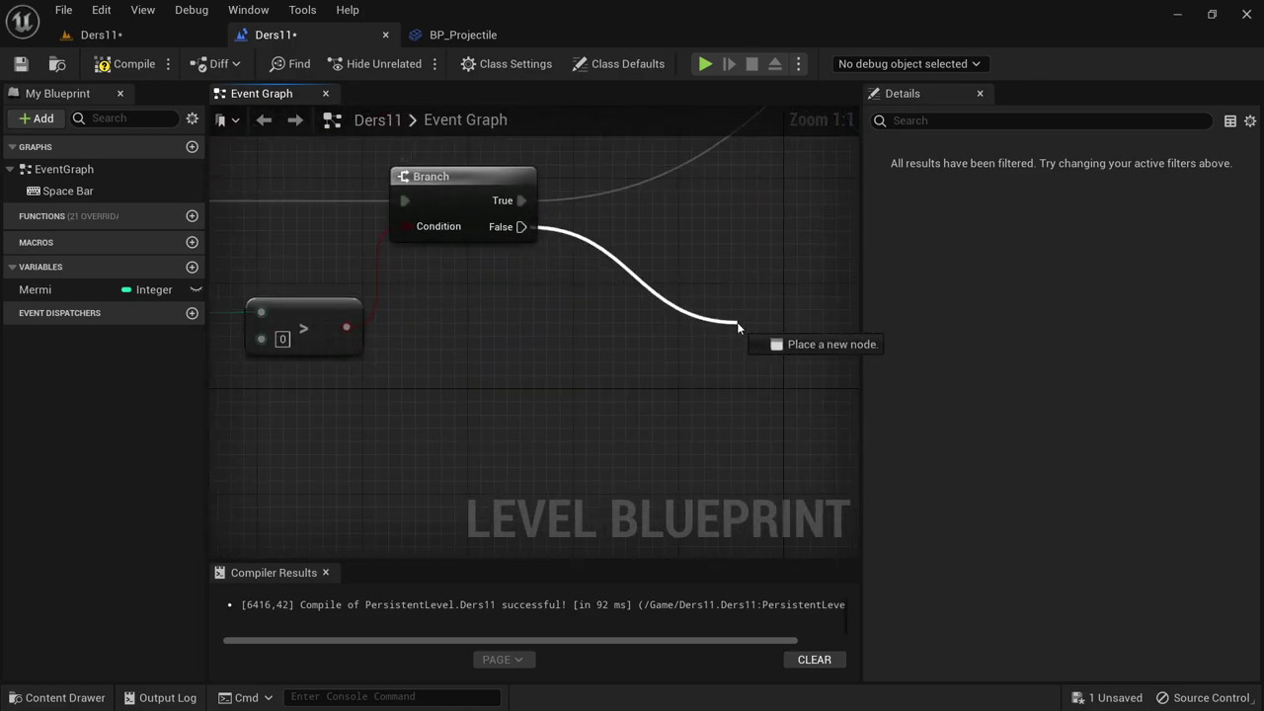
Step: Add a Print String on Branch False reading 'Herhangi Bir Merminiz Bulunmamaktadır.'
{"action": "left_click_drag", "start_coordinate": [520, 227], "coordinate": [737, 324]}
{"action": "type", "text": "prin"}
{"action": "key", "text": "Return"}
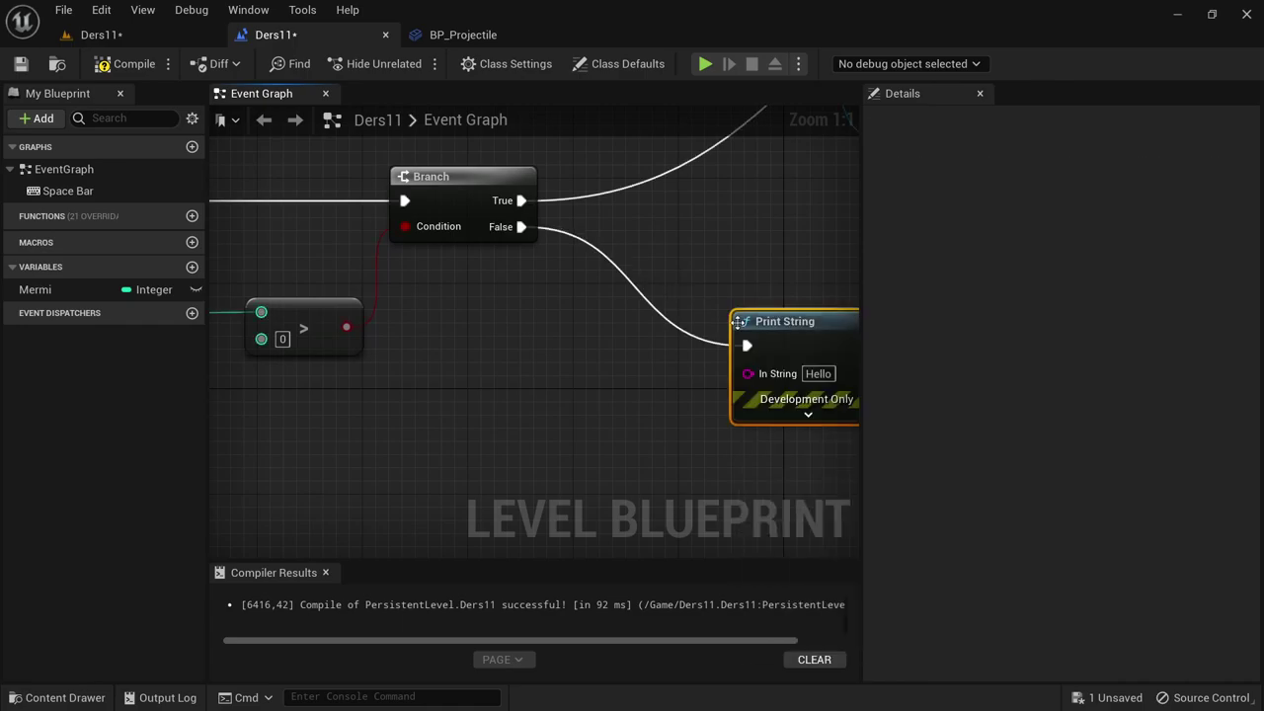
{"action": "left_click", "coordinate": [818, 375]}
{"action": "type", "text": "Herhangi B"}
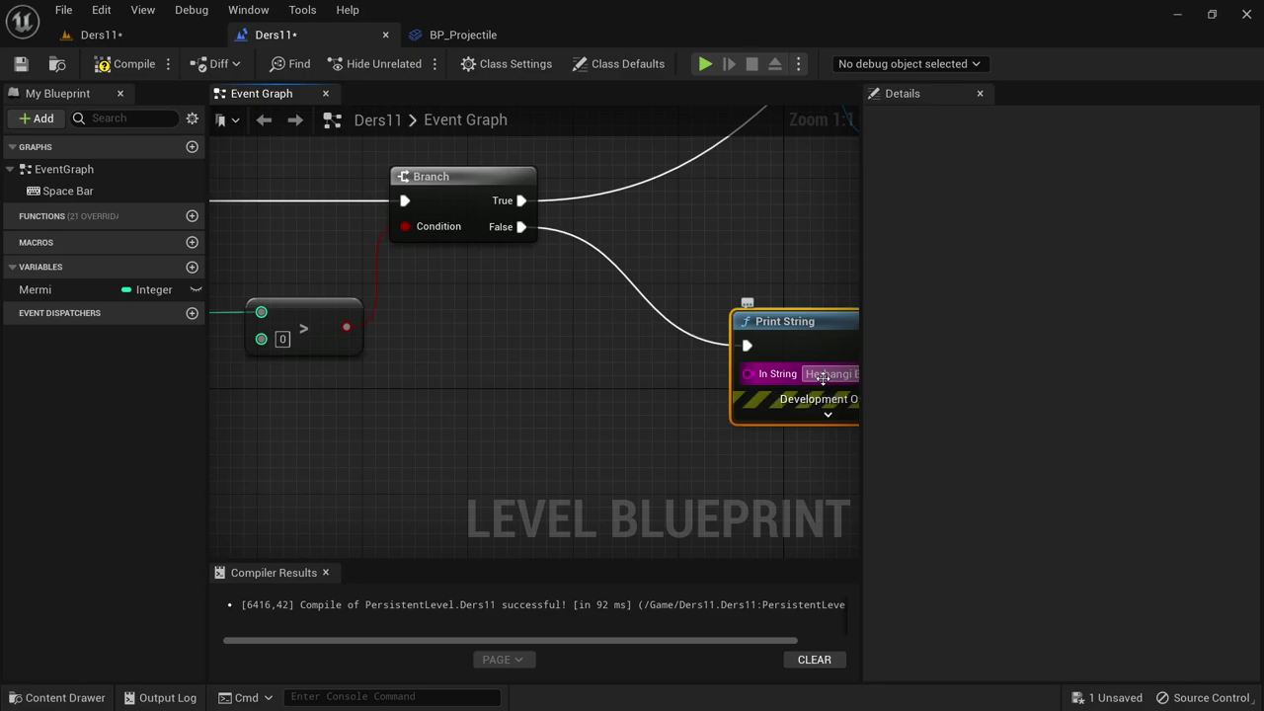
{"action": "type", "text": "ir Merm"}
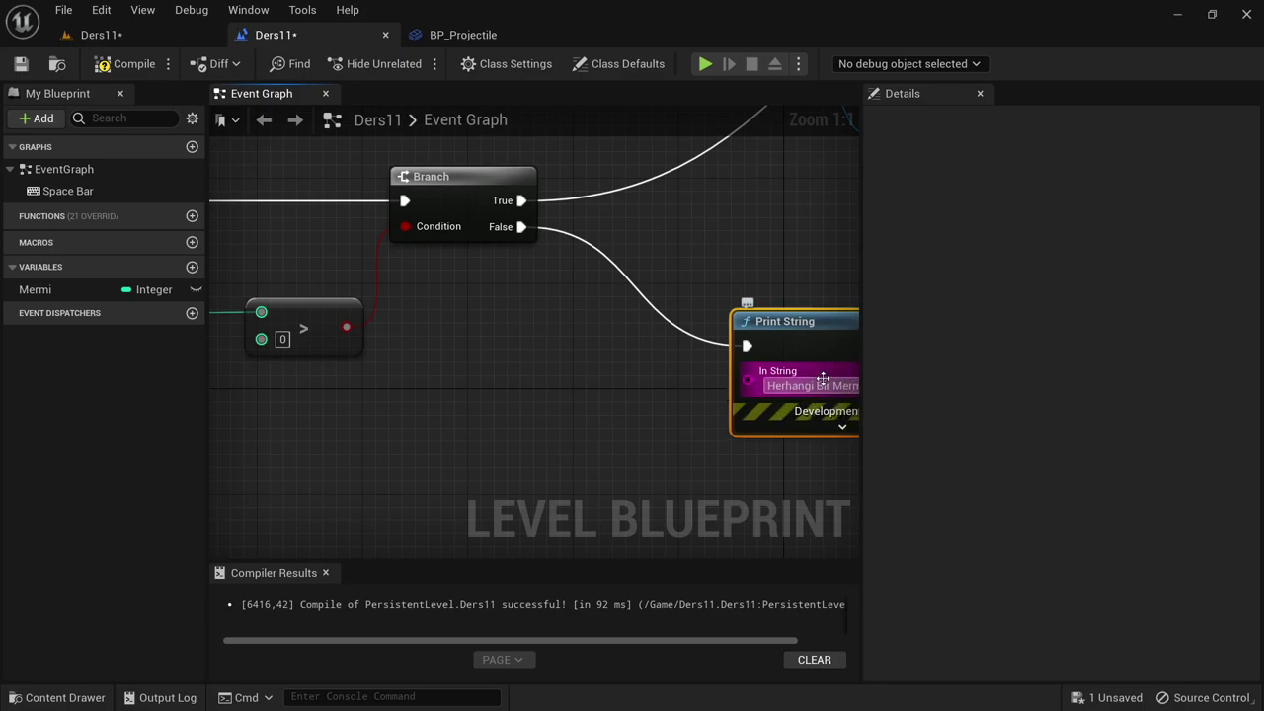
{"action": "right_click_drag", "start_coordinate": [786, 364], "coordinate": [590, 350]}
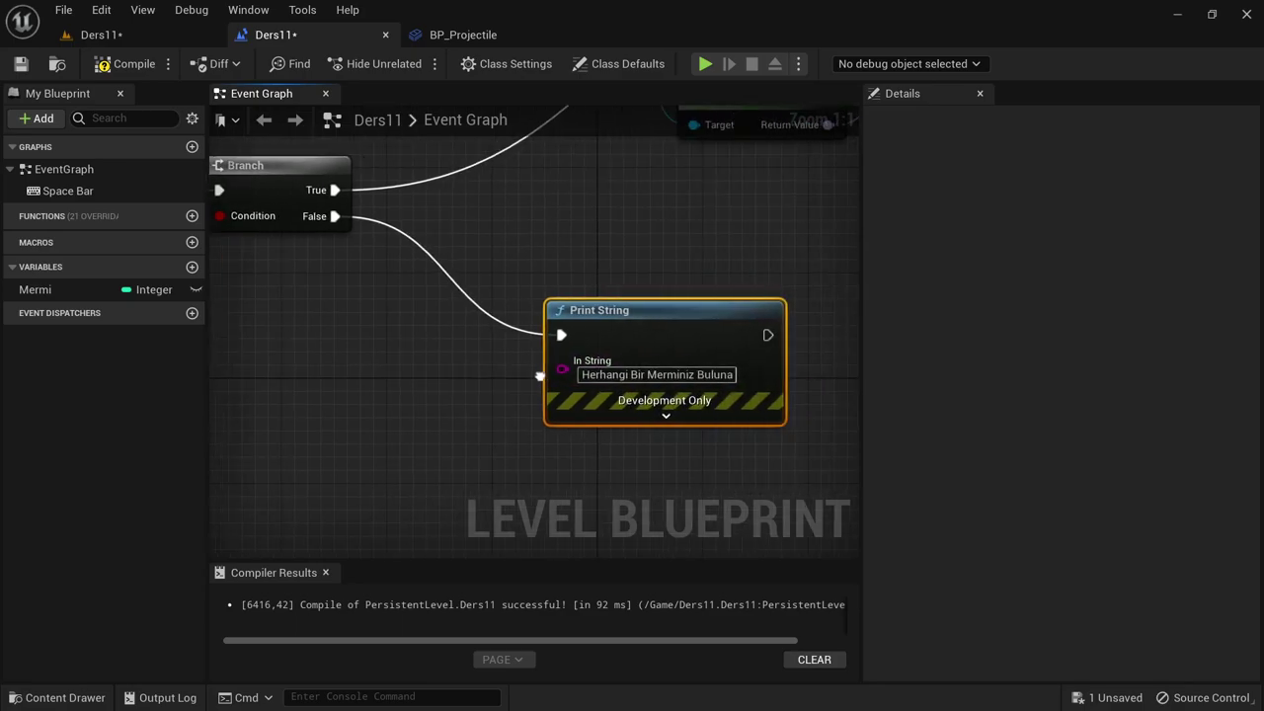
{"action": "key", "text": "BackSpace"}
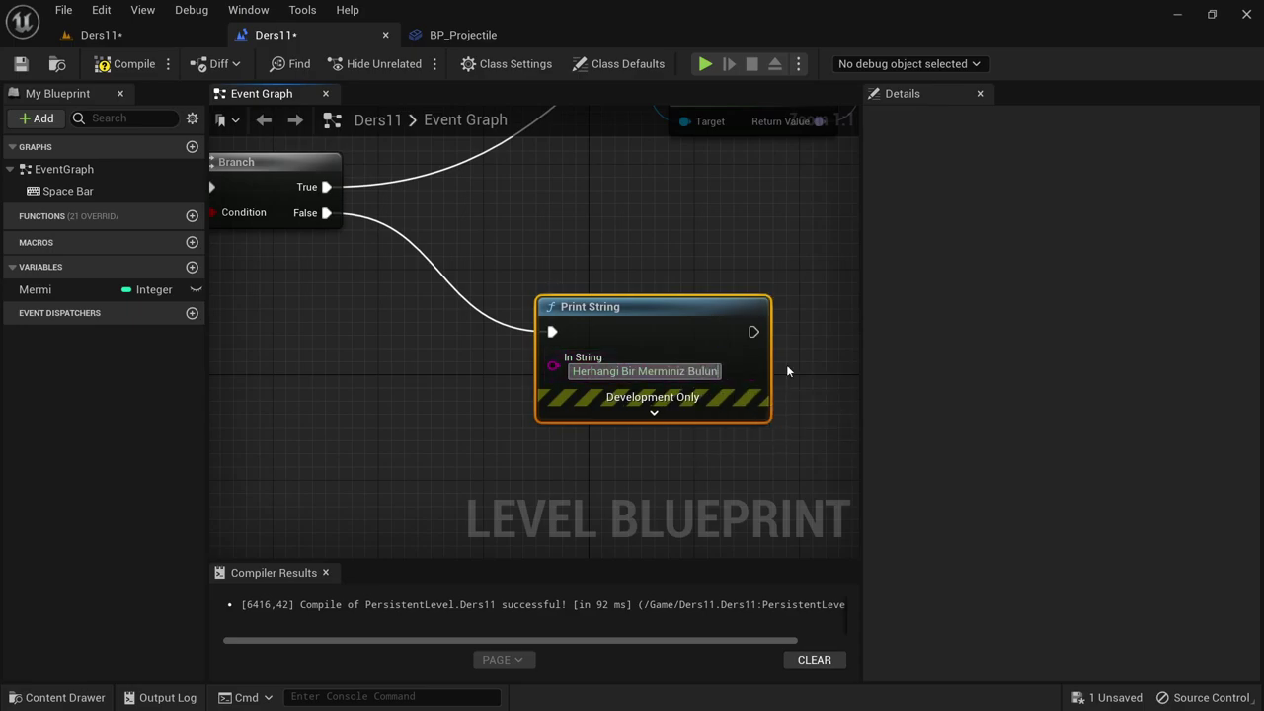
{"action": "type", "text": "mamakt"}
{"action": "type", "text": "adi"}
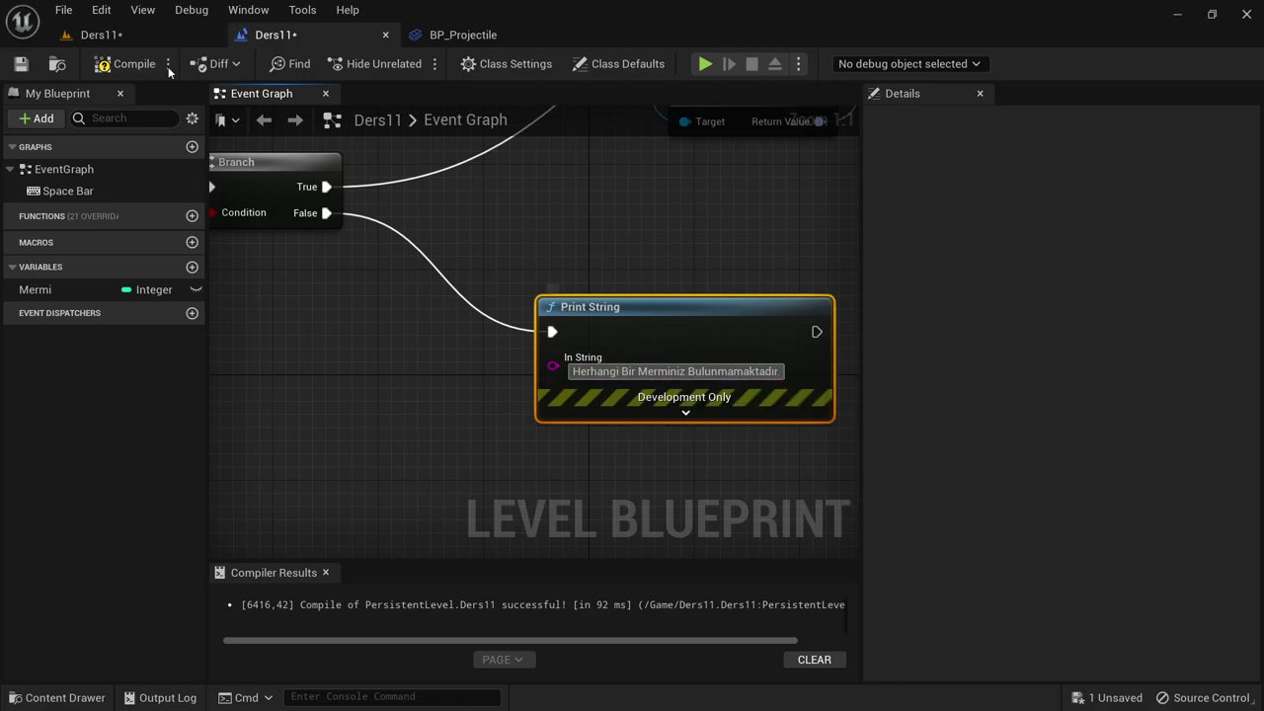
Step: Compile the Level Blueprint and start playing the Ders11 level in the editor
{"action": "left_click", "coordinate": [127, 65]}
{"action": "left_click", "coordinate": [124, 36]}
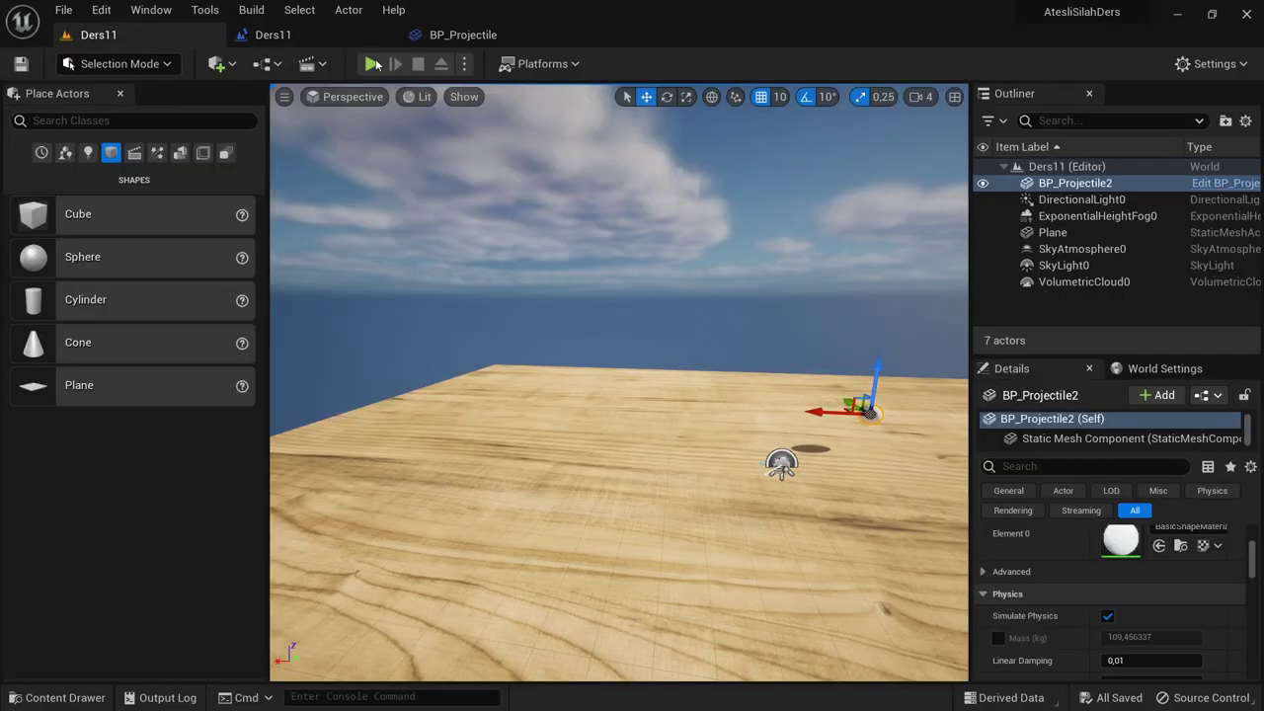
{"action": "key", "text": "alt+p"}
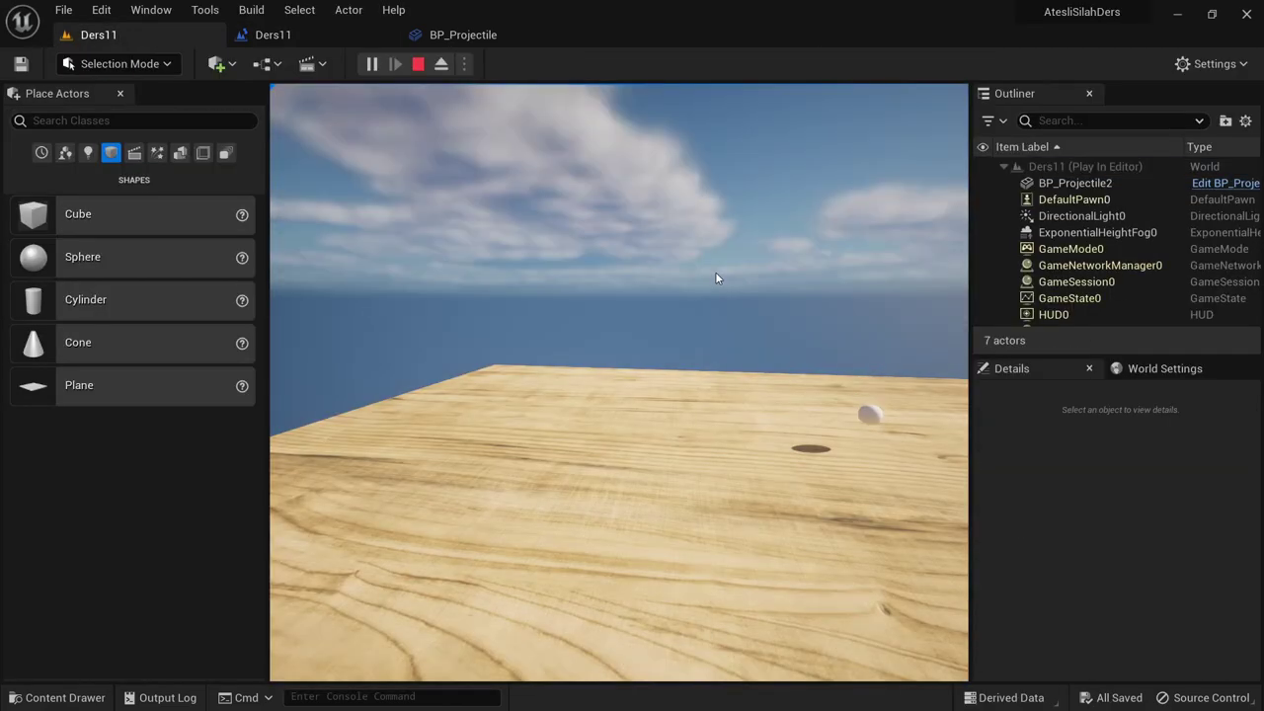
{"action": "left_click", "coordinate": [715, 272]}
Step: Fire until Mermi reaches 0 and the no-ammo message prints, then stop playing
{"action": "left_click", "coordinate": [714, 272]}
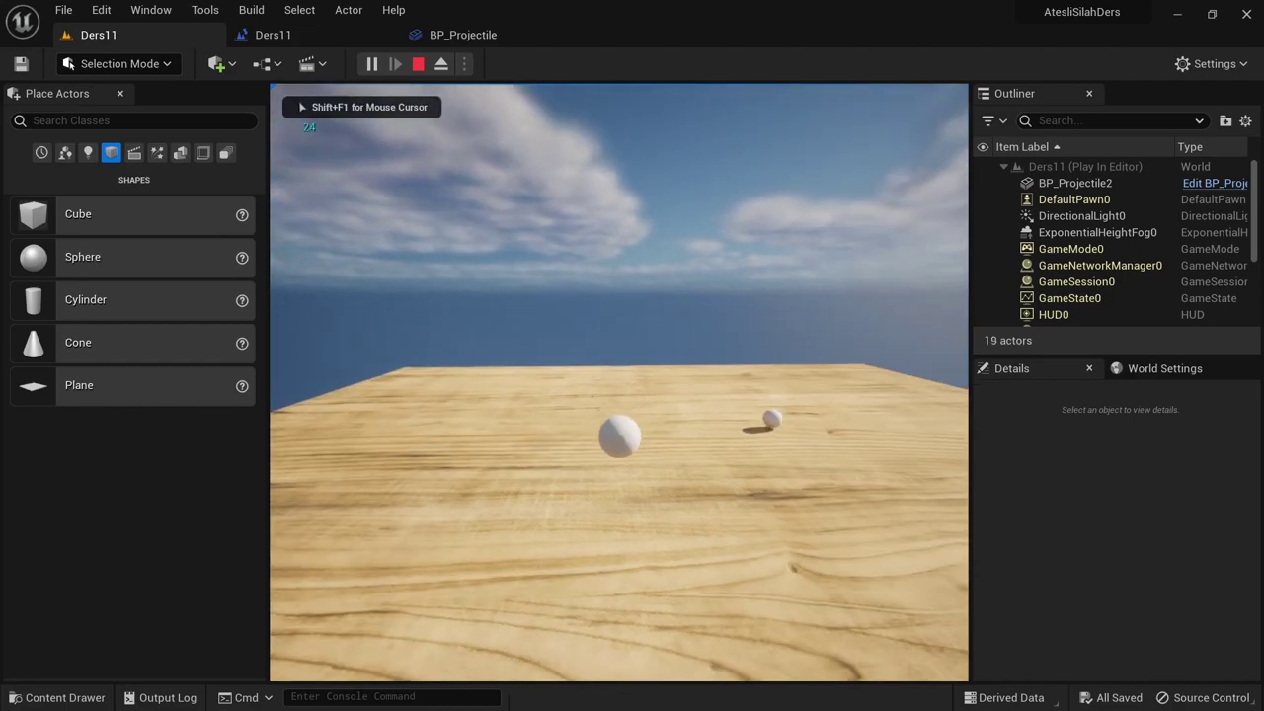
{"action": "left_click", "coordinate": [715, 272]}
{"action": "left_click", "coordinate": [619, 382]}
{"action": "left_click", "coordinate": [619, 382]}
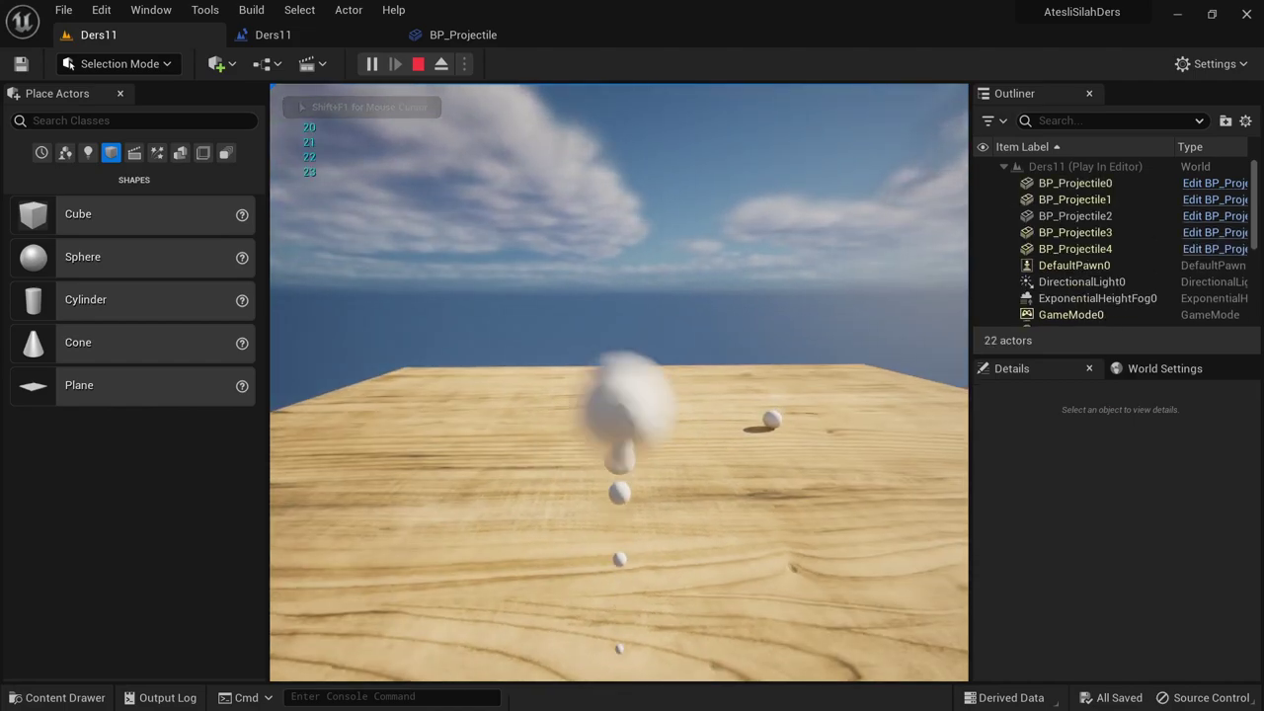
{"action": "left_click", "coordinate": [619, 382]}
{"action": "left_click", "coordinate": [619, 382]}
{"action": "left_click", "coordinate": [619, 382]}
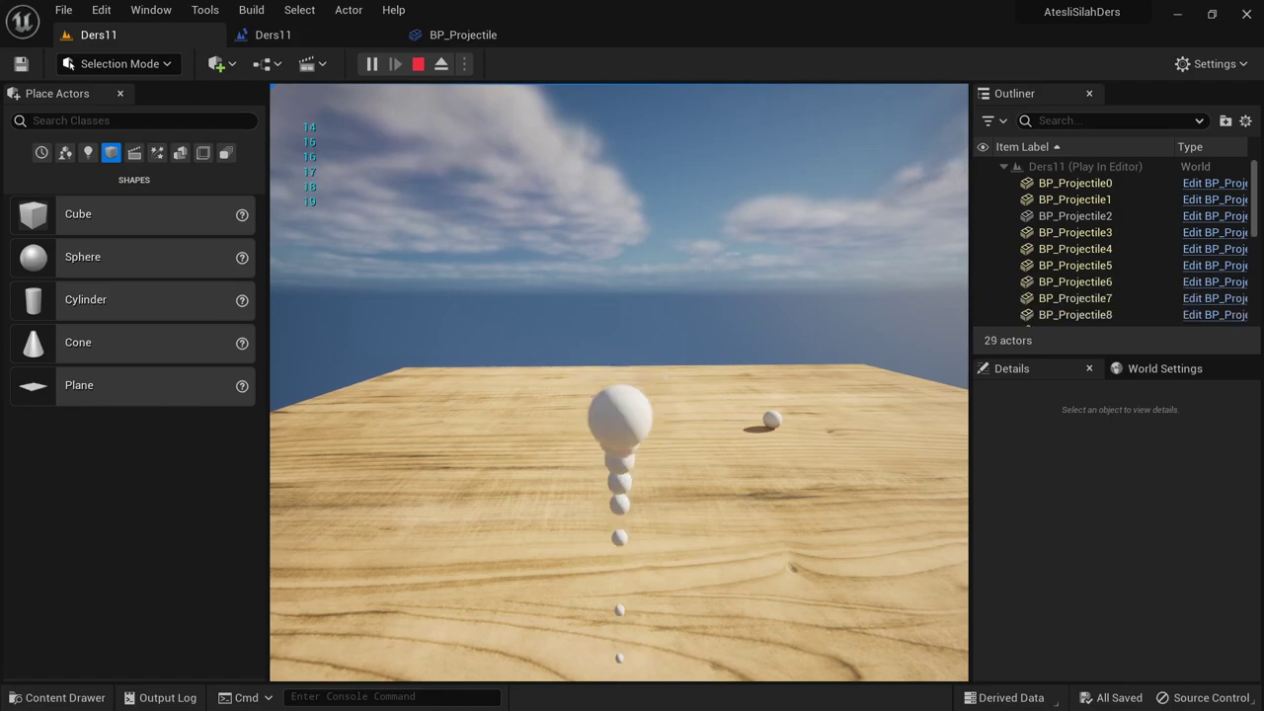
{"action": "left_click", "coordinate": [619, 382]}
{"action": "left_click", "coordinate": [619, 382]}
{"action": "left_click", "coordinate": [619, 382]}
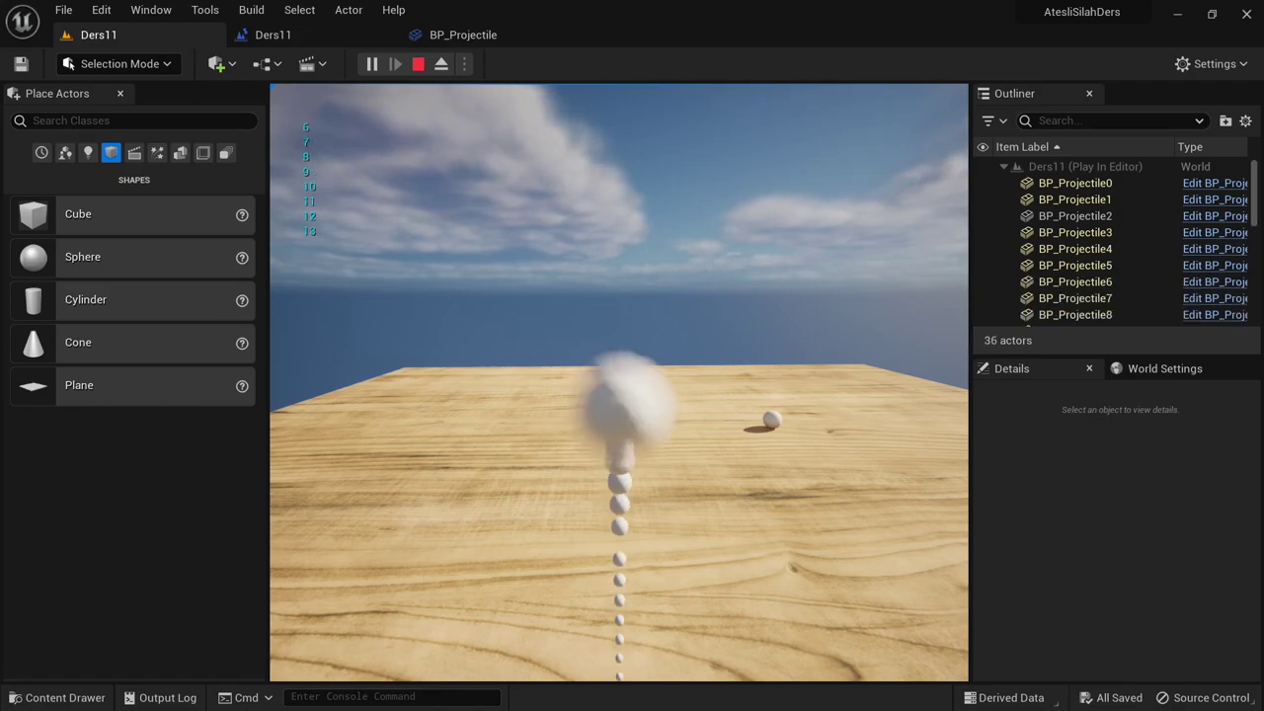
{"action": "left_click", "coordinate": [619, 382]}
{"action": "left_click", "coordinate": [619, 382]}
{"action": "left_click", "coordinate": [619, 382]}
{"action": "left_click", "coordinate": [619, 382]}
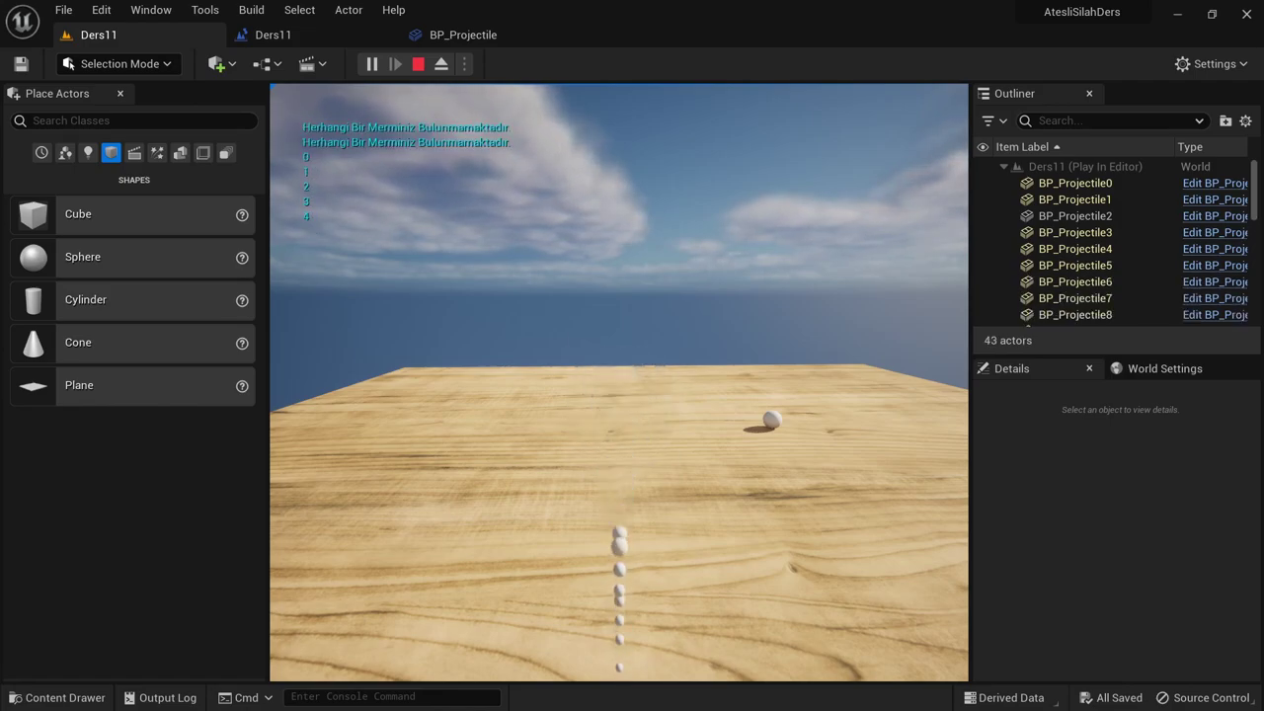
{"action": "left_click", "coordinate": [619, 382]}
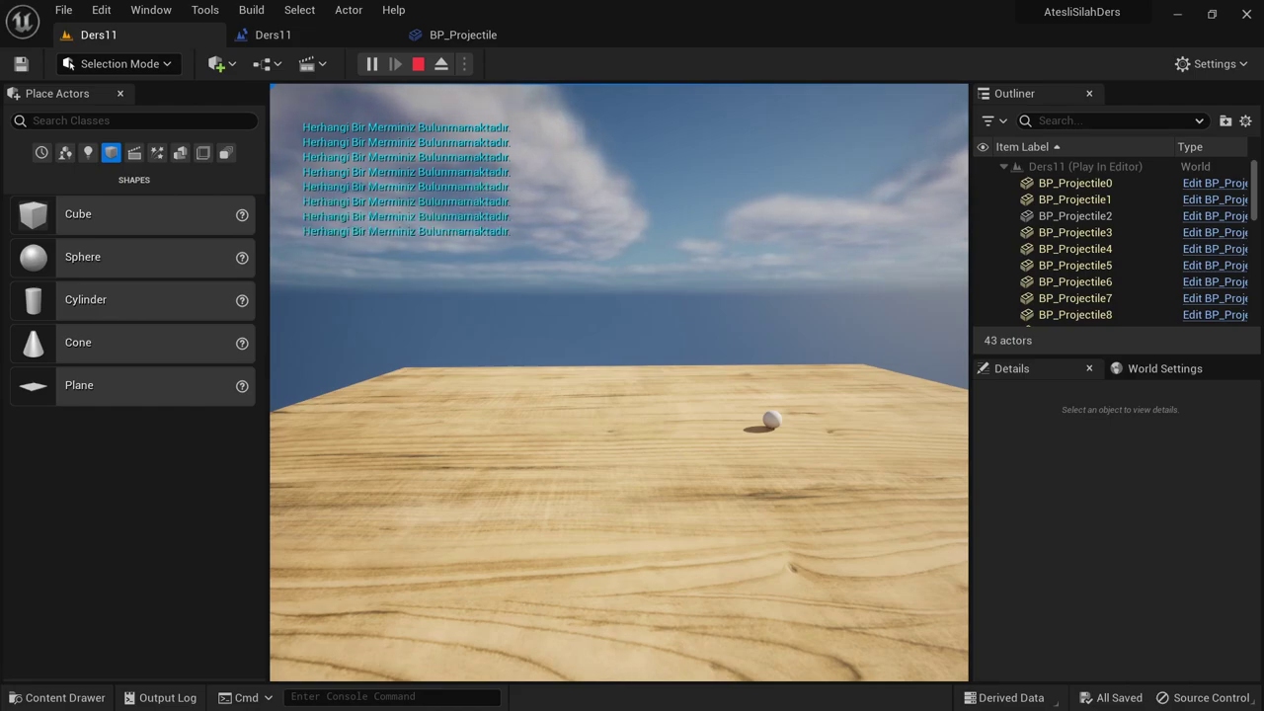
{"action": "key", "text": "Escape"}
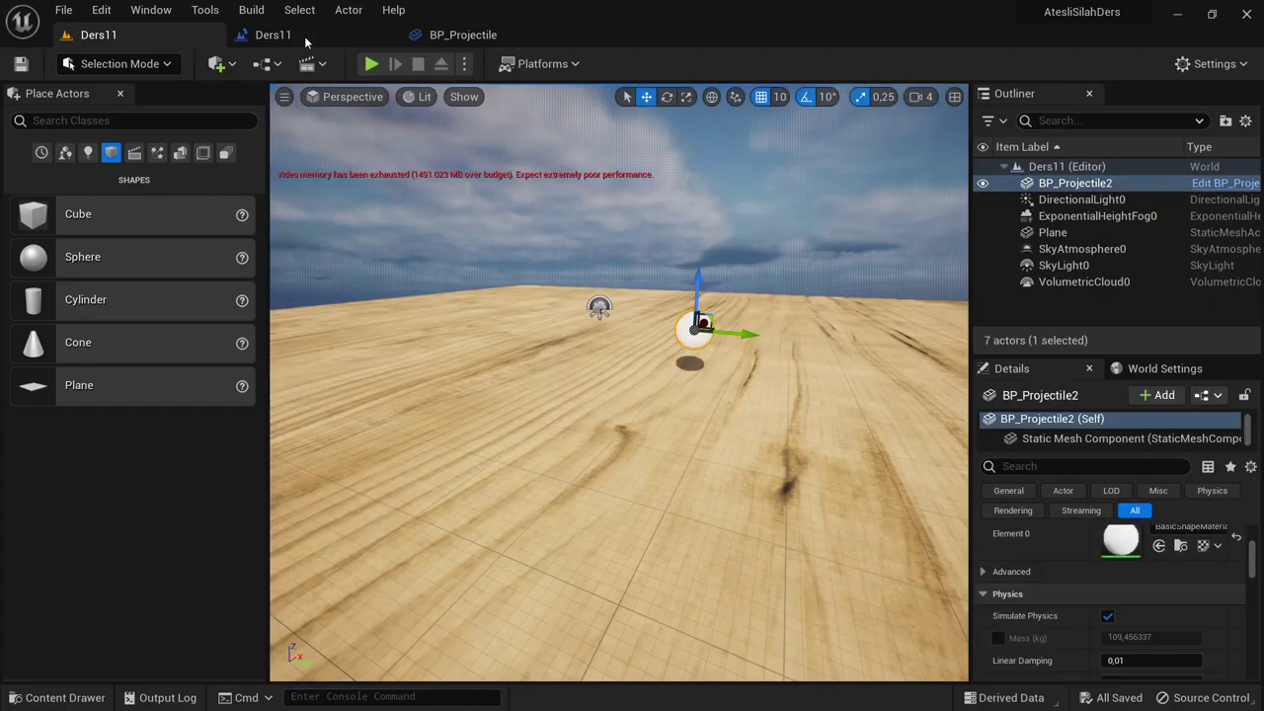
Step: Return to the Level Blueprint graph and move to empty space near the Space Bar nodes
{"action": "left_click", "coordinate": [305, 36]}
{"action": "scroll", "coordinate": [509, 287], "scroll_direction": "down", "scroll_amount": 5}
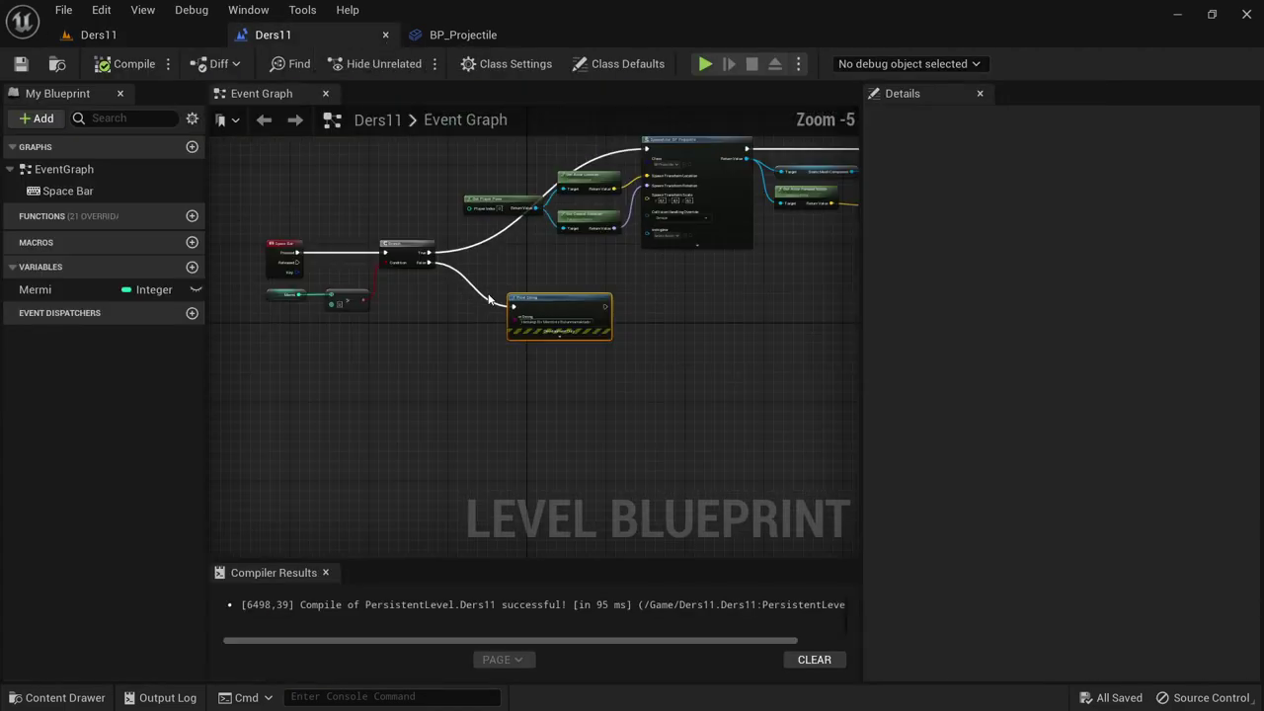
{"action": "scroll", "coordinate": [548, 331], "scroll_direction": "up", "scroll_amount": 2}
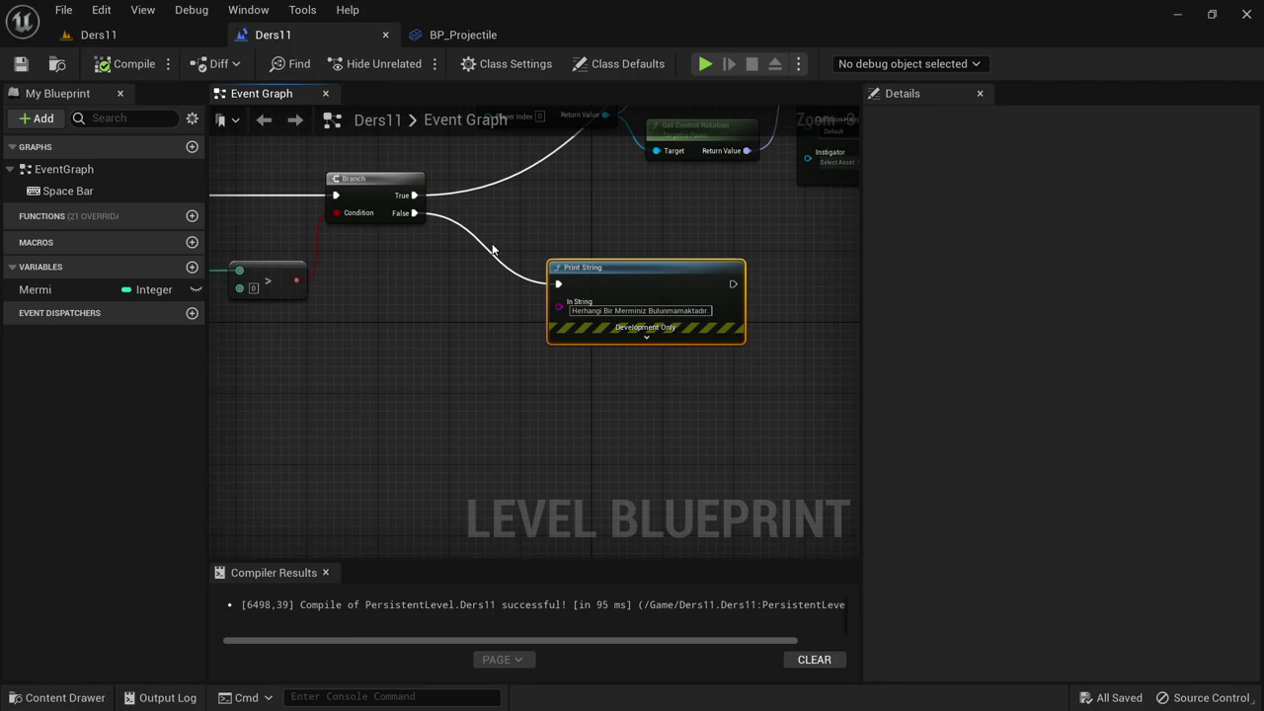
{"action": "right_click_drag", "start_coordinate": [388, 265], "coordinate": [503, 267]}
{"action": "scroll", "coordinate": [503, 267], "scroll_direction": "down", "scroll_amount": 1}
{"action": "scroll", "coordinate": [504, 267], "scroll_direction": "up", "scroll_amount": 1}
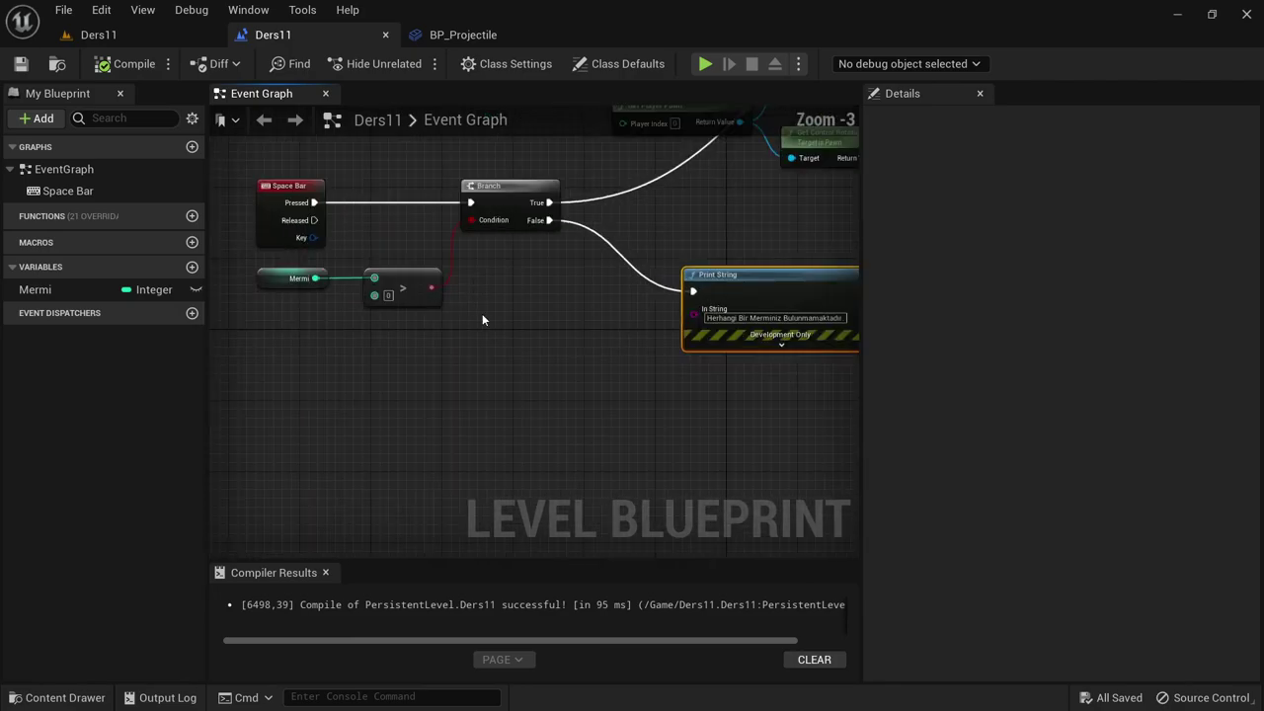
{"action": "mouse_move", "coordinate": [482, 313]}
{"action": "right_mouse_down"}
{"action": "mouse_move", "coordinate": [512, 323]}
{"action": "mouse_move", "coordinate": [512, 297]}
{"action": "right_mouse_up"}
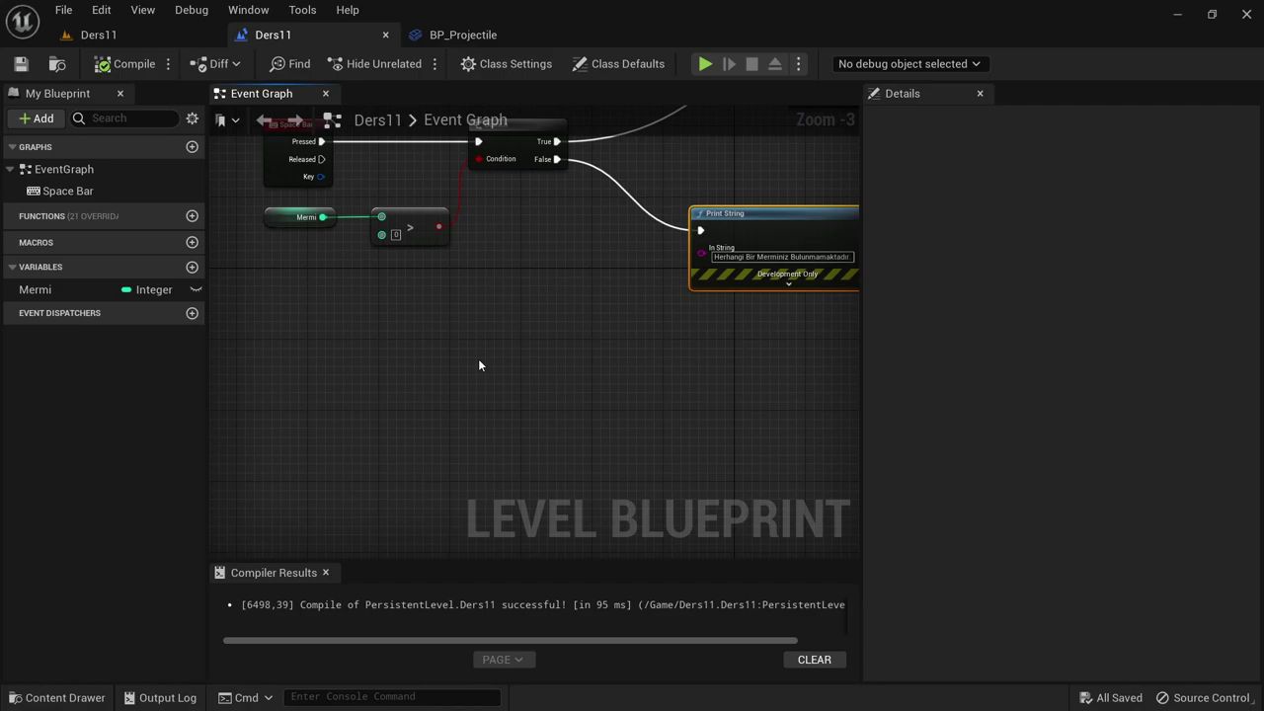
{"action": "left_click", "coordinate": [329, 404]}
{"action": "right_click_drag", "start_coordinate": [330, 404], "coordinate": [367, 359]}
Step: Search 'keyboard r' and add the R keyboard event node
{"action": "right_click", "coordinate": [367, 357]}
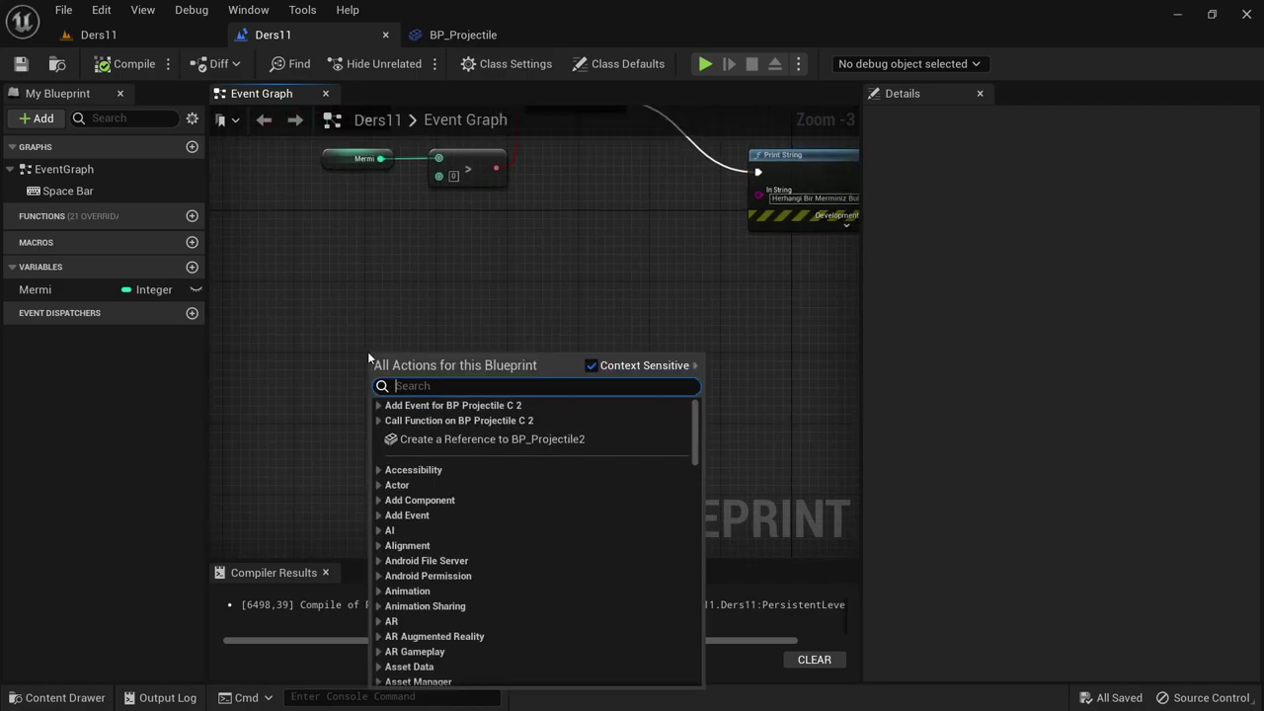
{"action": "type", "text": "keyboard "}
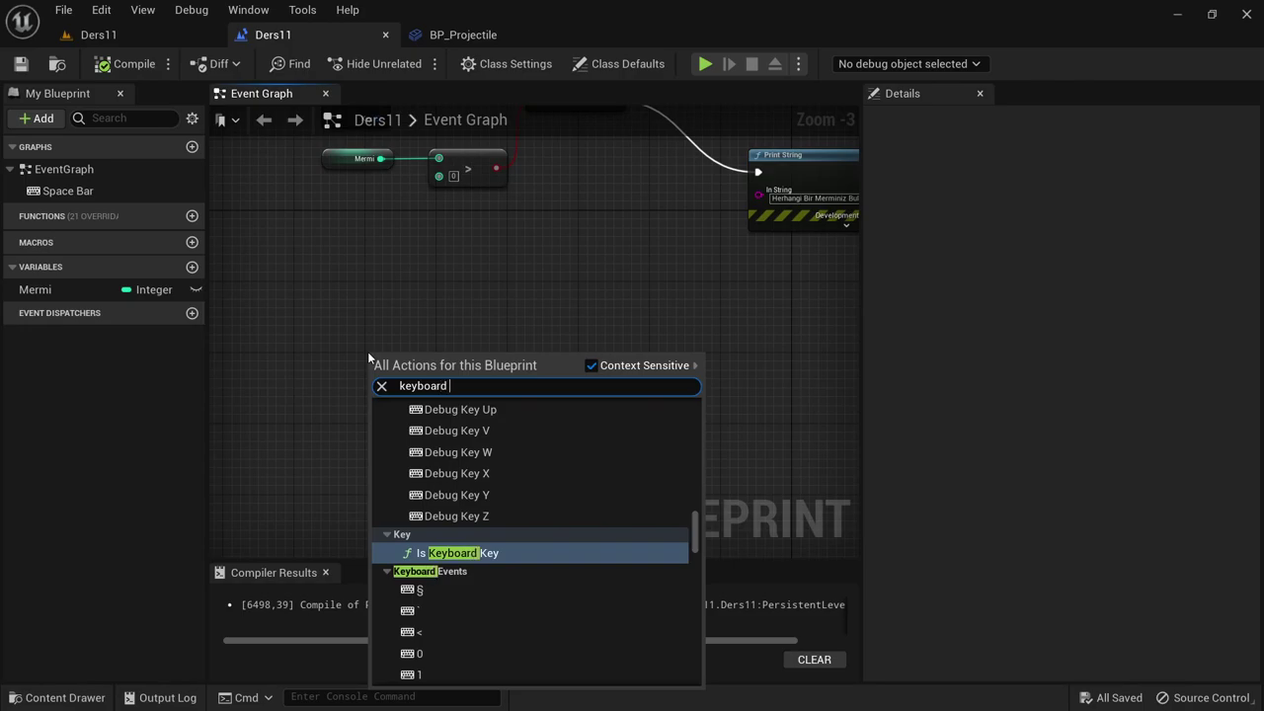
{"action": "type", "text": "r"}
{"action": "scroll", "coordinate": [486, 569], "scroll_direction": "down", "scroll_amount": 1}
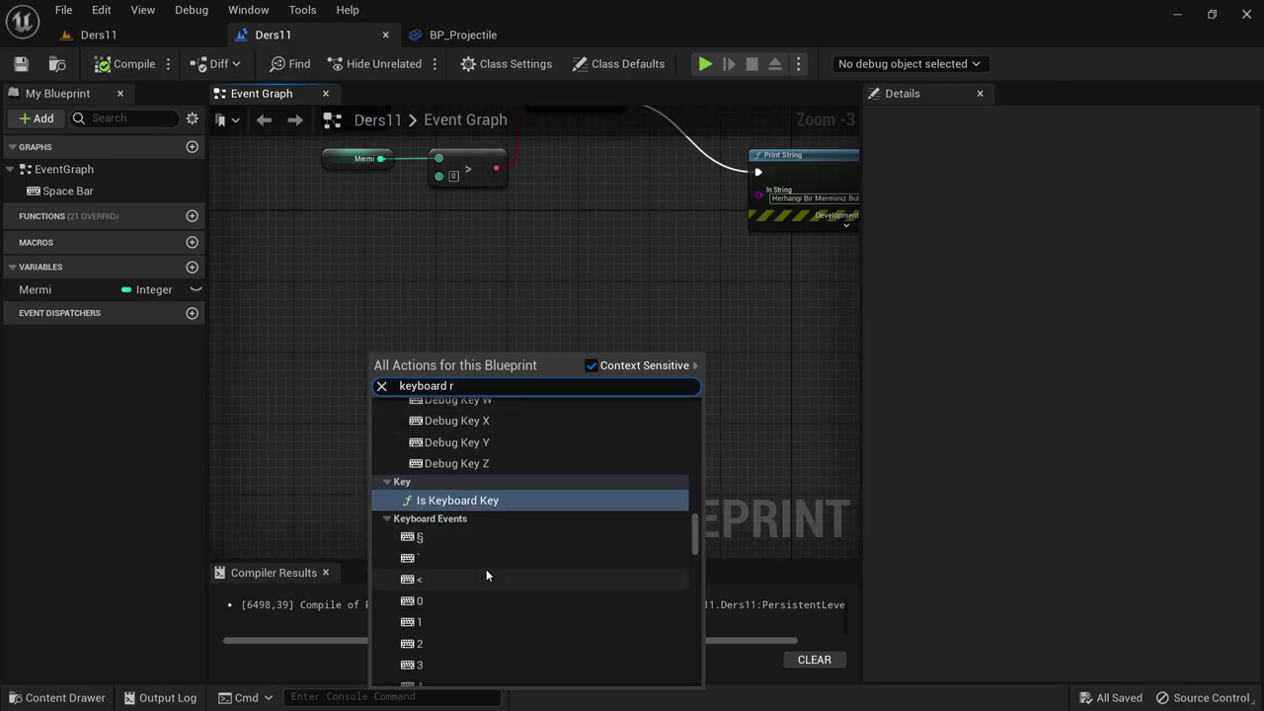
{"action": "scroll", "coordinate": [483, 543], "scroll_direction": "down", "scroll_amount": 2}
{"action": "scroll", "coordinate": [480, 510], "scroll_direction": "down", "scroll_amount": 3}
{"action": "scroll", "coordinate": [457, 483], "scroll_direction": "down", "scroll_amount": 3}
{"action": "scroll", "coordinate": [453, 501], "scroll_direction": "down", "scroll_amount": 2}
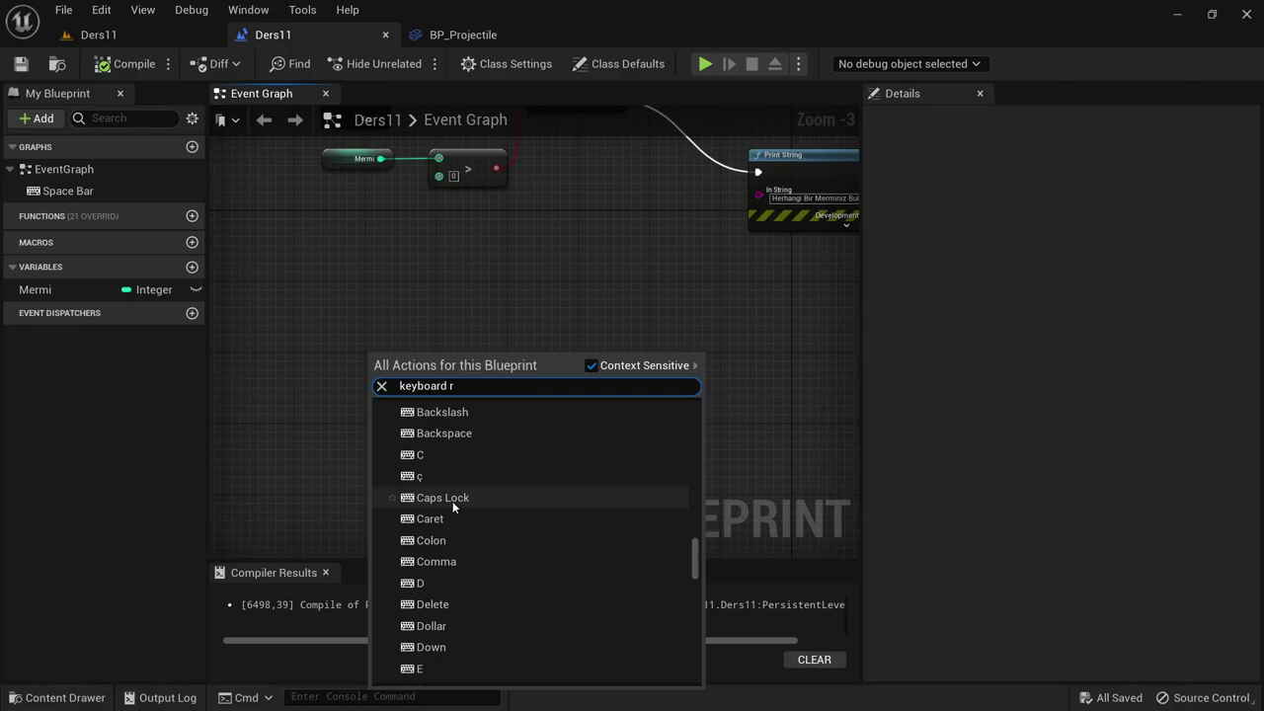
{"action": "scroll", "coordinate": [452, 500], "scroll_direction": "down", "scroll_amount": 3}
{"action": "scroll", "coordinate": [452, 501], "scroll_direction": "down", "scroll_amount": 1}
{"action": "scroll", "coordinate": [452, 501], "scroll_direction": "down", "scroll_amount": 2}
{"action": "scroll", "coordinate": [452, 501], "scroll_direction": "down", "scroll_amount": 2}
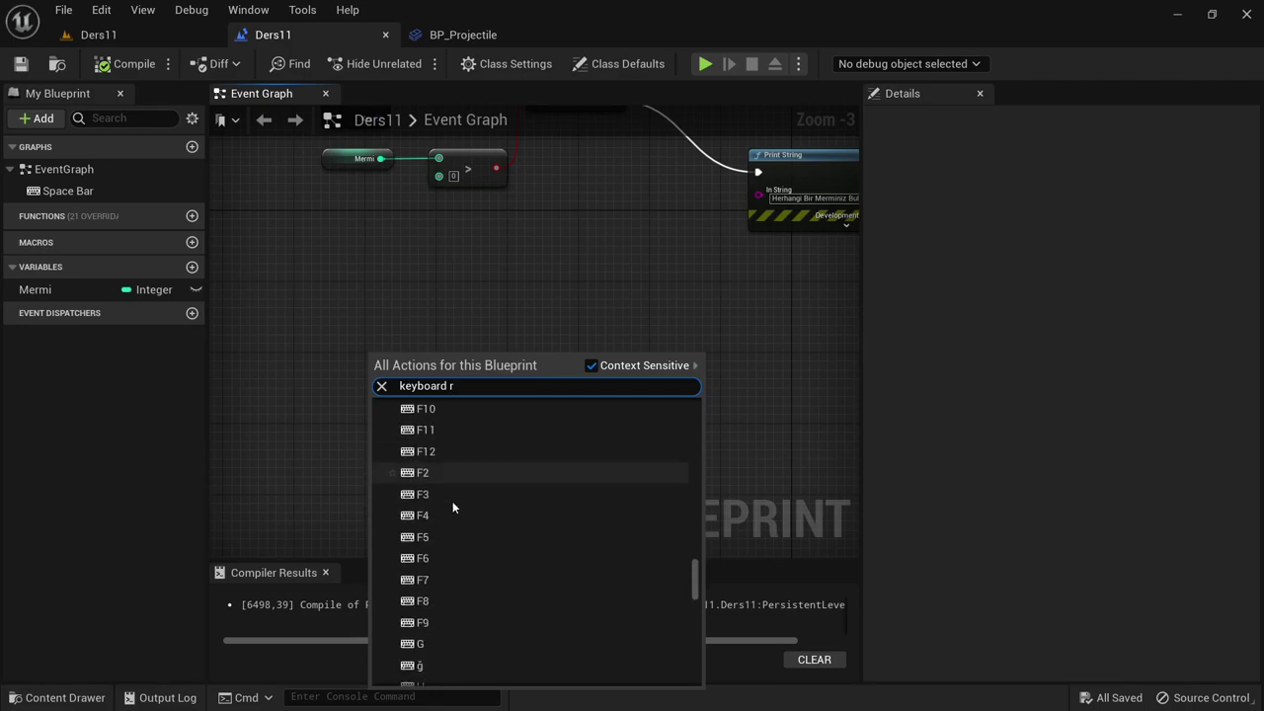
{"action": "scroll", "coordinate": [452, 507], "scroll_direction": "down", "scroll_amount": 2}
{"action": "scroll", "coordinate": [452, 507], "scroll_direction": "down", "scroll_amount": 2}
{"action": "scroll", "coordinate": [453, 506], "scroll_direction": "down", "scroll_amount": 2}
{"action": "scroll", "coordinate": [452, 507], "scroll_direction": "down", "scroll_amount": 2}
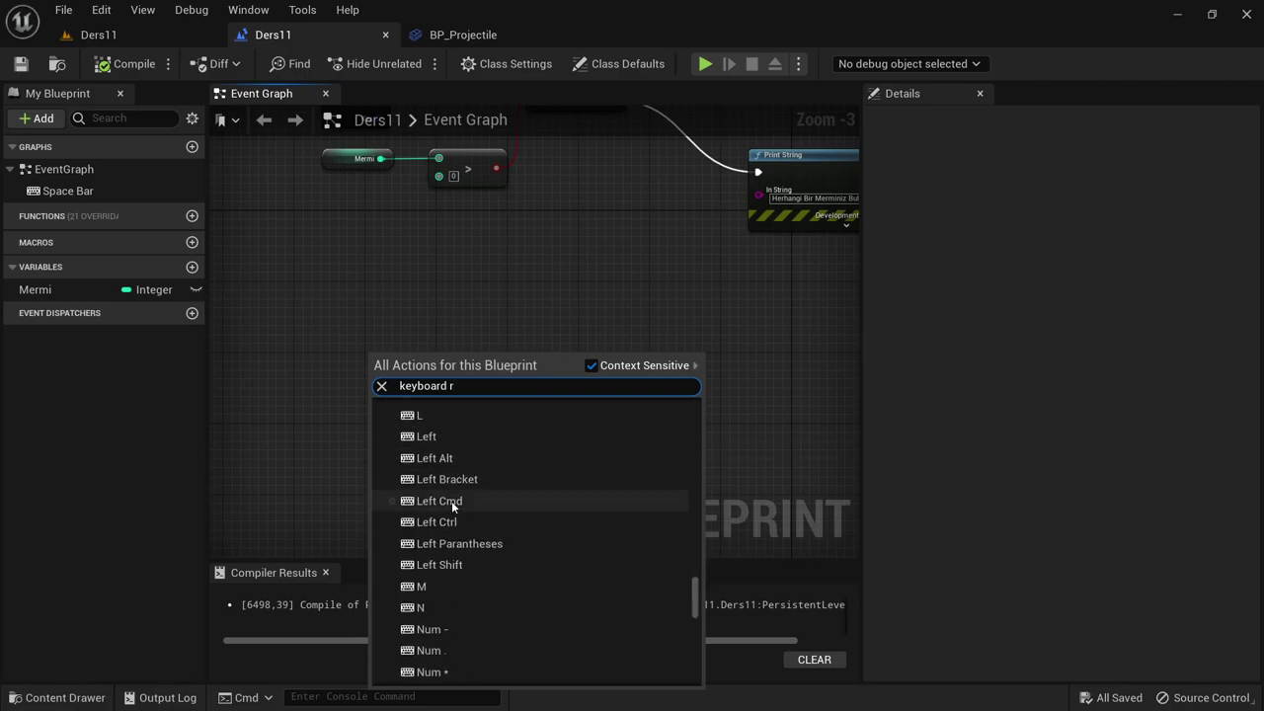
{"action": "scroll", "coordinate": [452, 500], "scroll_direction": "down", "scroll_amount": 3}
{"action": "scroll", "coordinate": [452, 500], "scroll_direction": "down", "scroll_amount": 3}
{"action": "scroll", "coordinate": [453, 497], "scroll_direction": "down", "scroll_amount": 3}
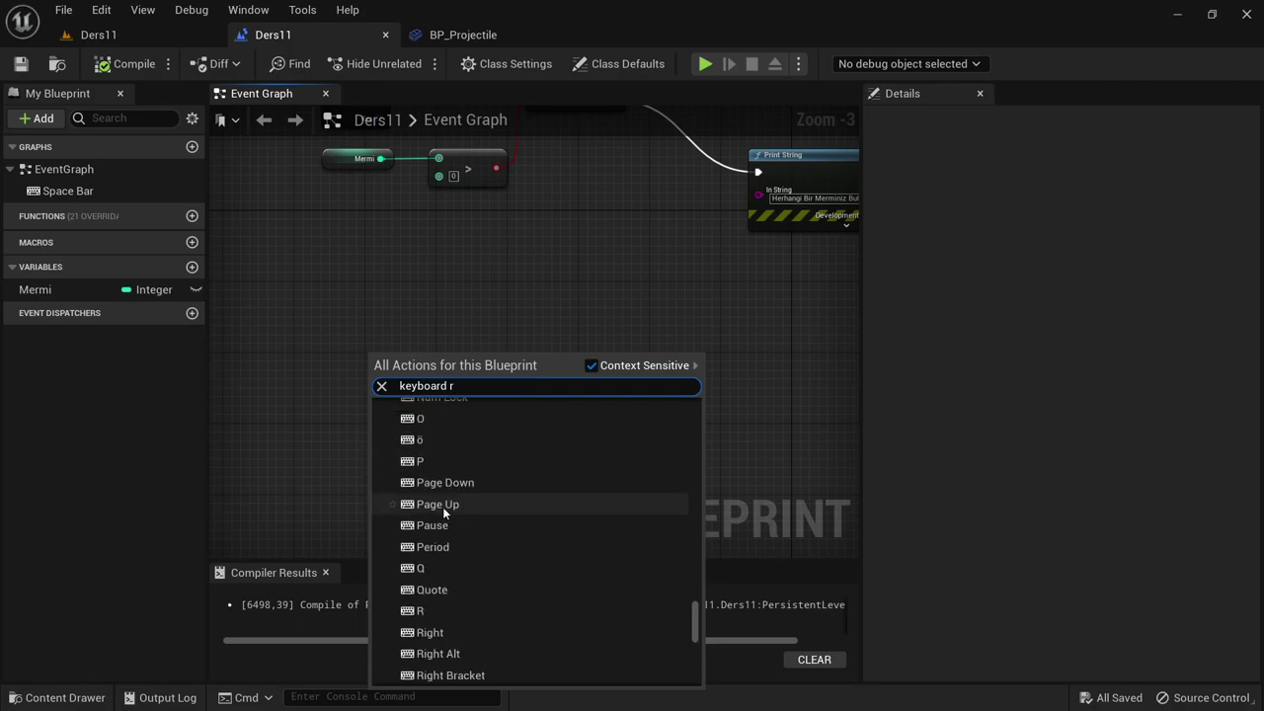
{"action": "left_click", "coordinate": [438, 610]}
Step: Move the R key event node up and left in the graph
{"action": "scroll", "coordinate": [529, 309], "scroll_direction": "up", "scroll_amount": 3}
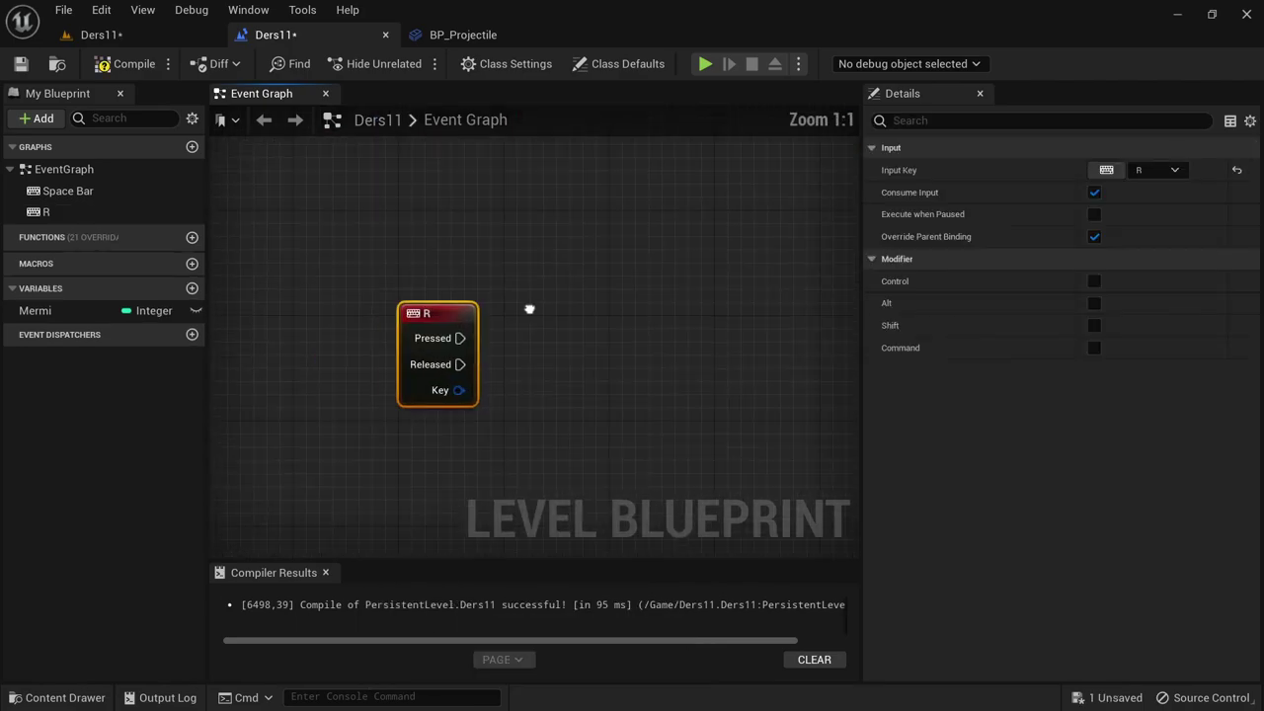
{"action": "right_click_drag", "start_coordinate": [529, 309], "coordinate": [579, 299]}
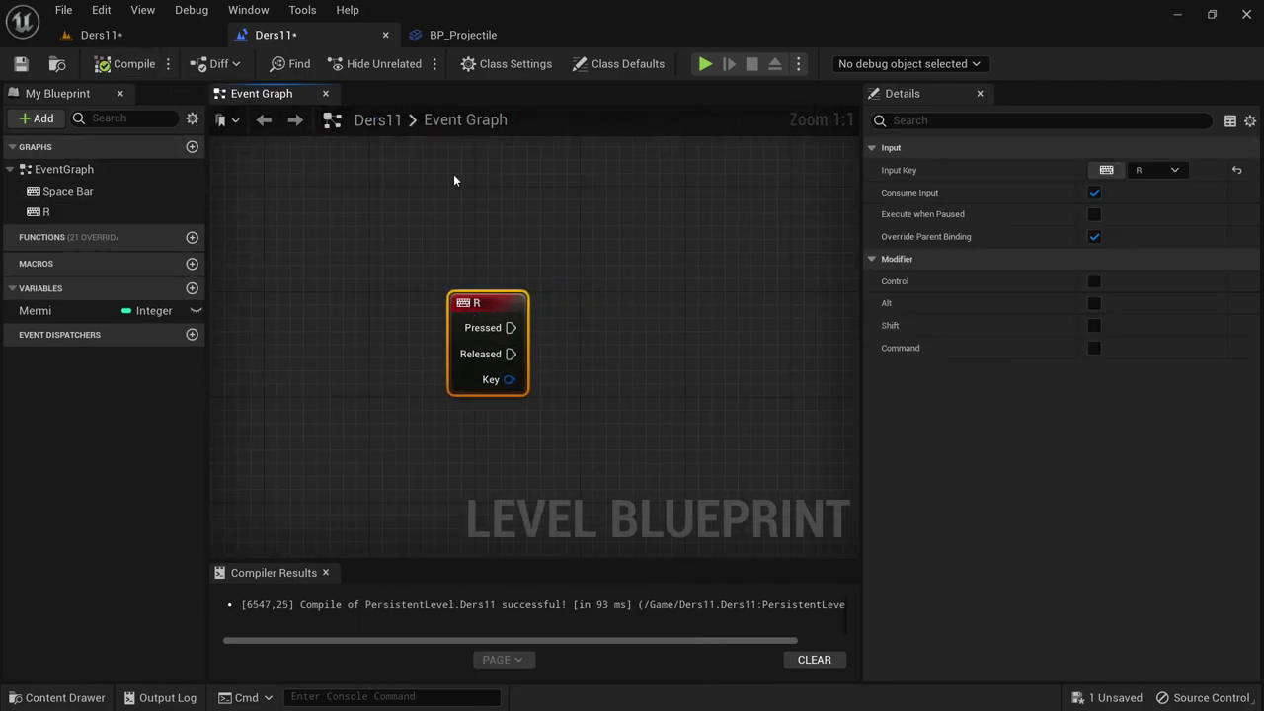
{"action": "left_click_drag", "start_coordinate": [510, 338], "coordinate": [478, 223]}
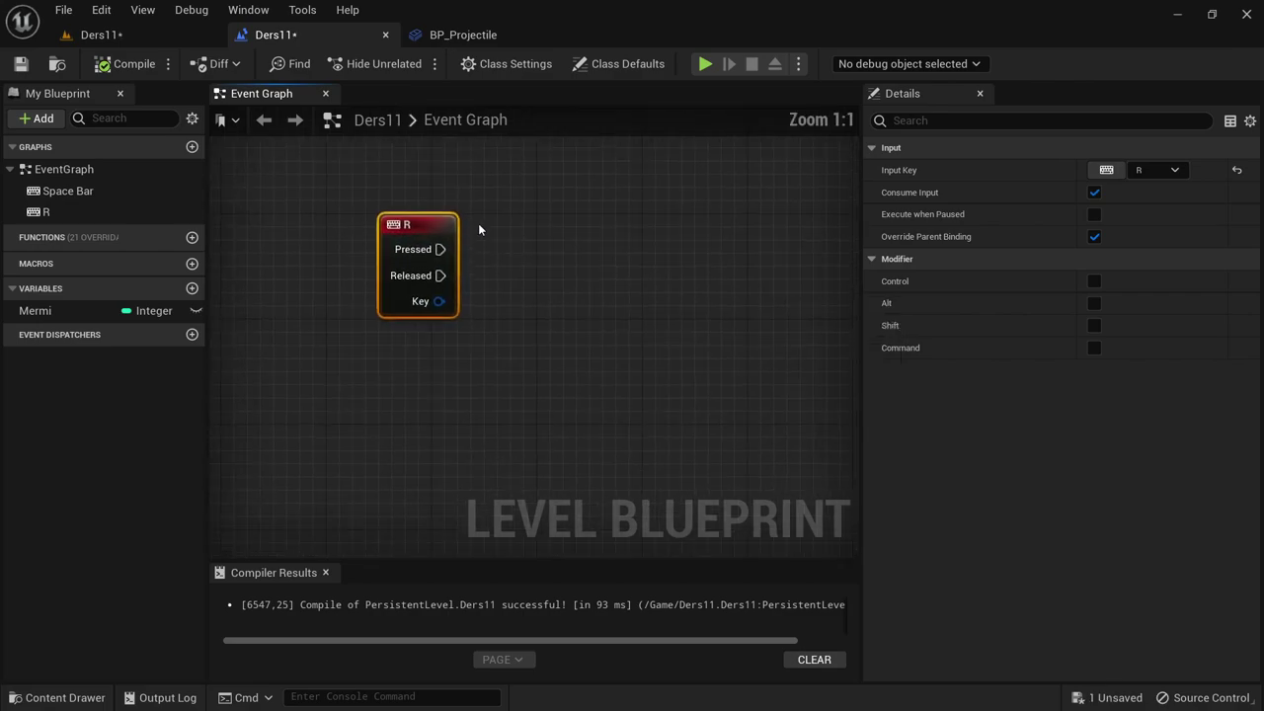
{"action": "scroll", "coordinate": [442, 344], "scroll_direction": "down", "scroll_amount": 3}
{"action": "left_click", "coordinate": [449, 358]}
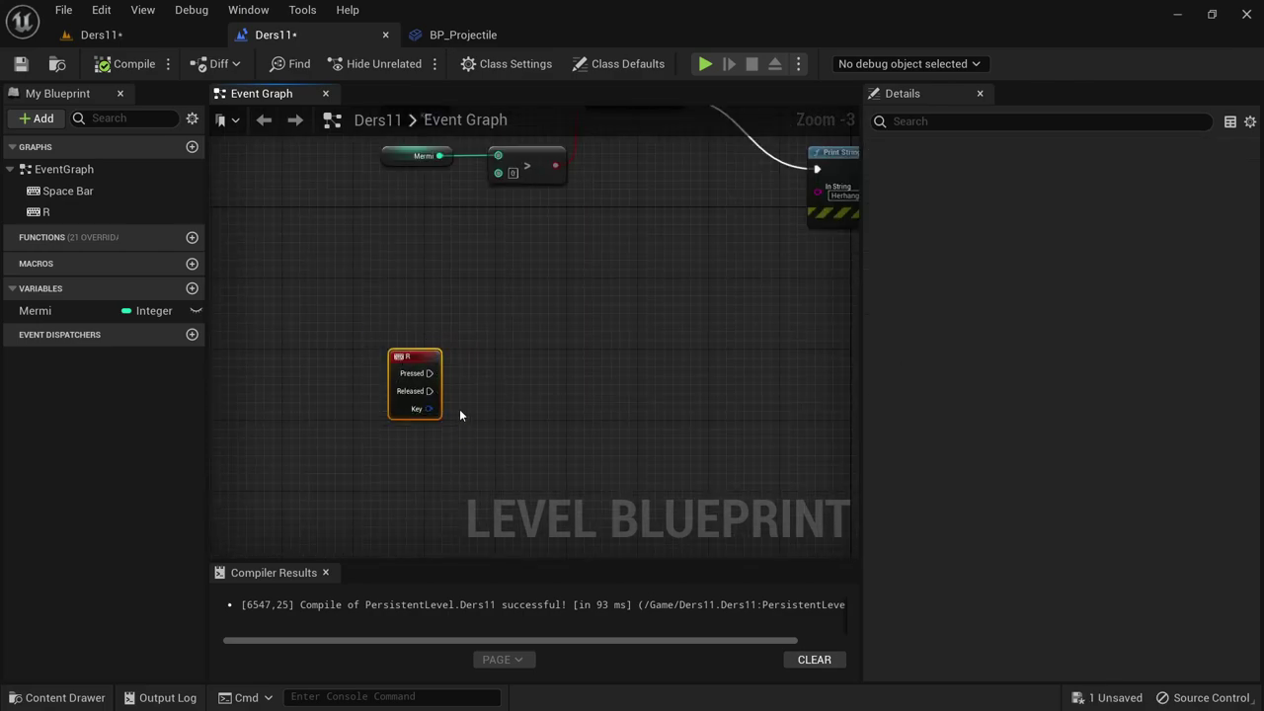
{"action": "left_click", "coordinate": [427, 395]}
{"action": "left_click", "coordinate": [488, 306]}
{"action": "scroll", "coordinate": [482, 274], "scroll_direction": "up", "scroll_amount": 3}
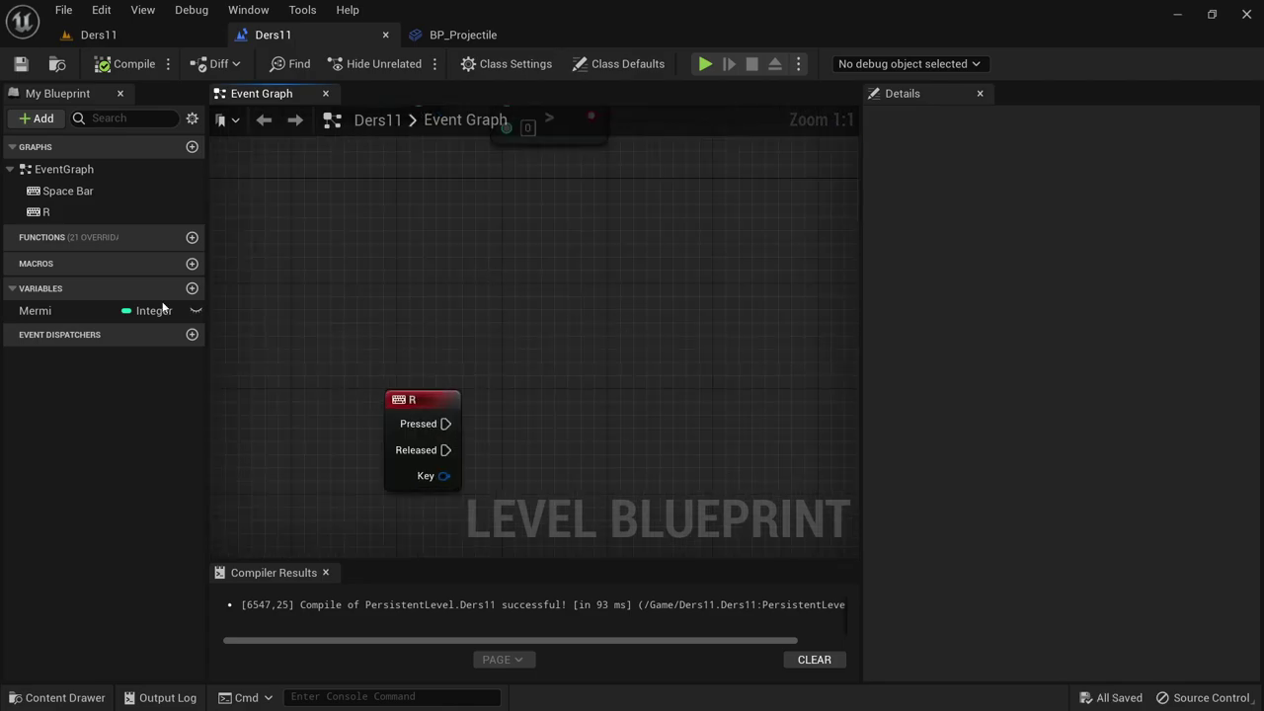
Step: Place a SET Mermi node near R and wire R's Pressed output into it
{"action": "left_click_drag", "start_coordinate": [21, 319], "coordinate": [569, 404]}
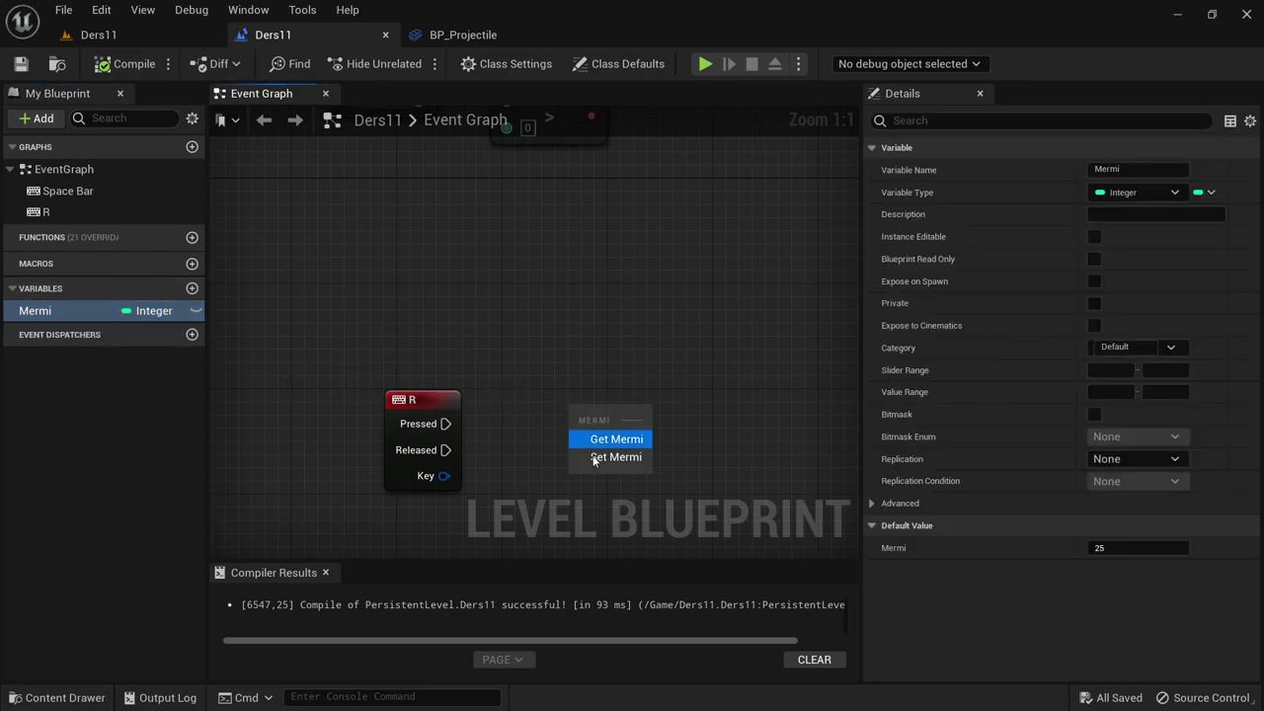
{"action": "key", "text": "Escape"}
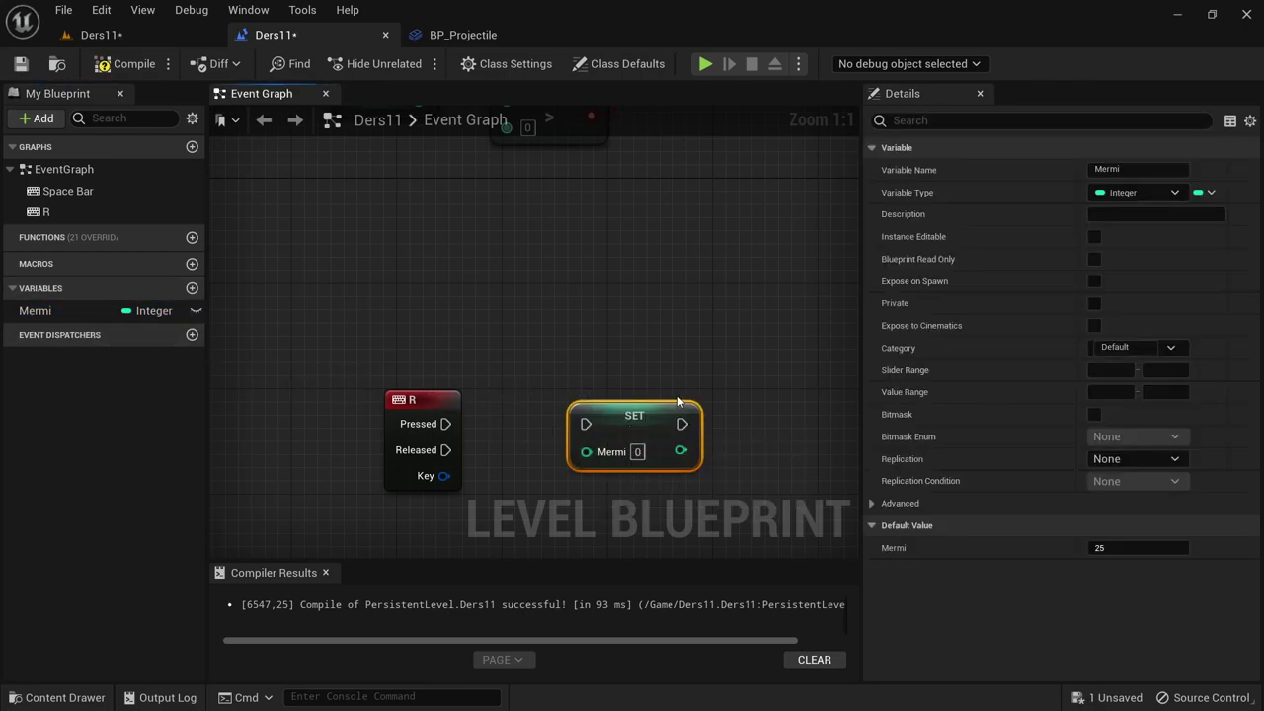
{"action": "key", "text": "Delete"}
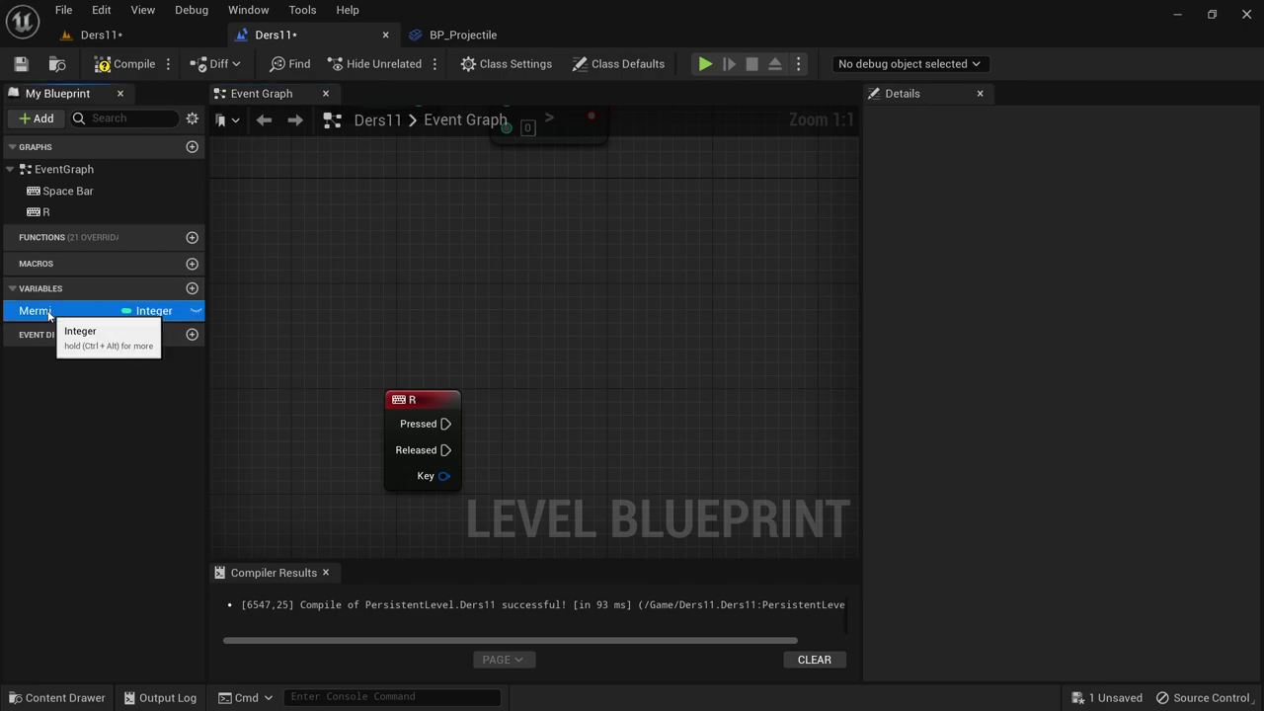
{"action": "left_click_drag", "start_coordinate": [57, 310], "coordinate": [555, 412]}
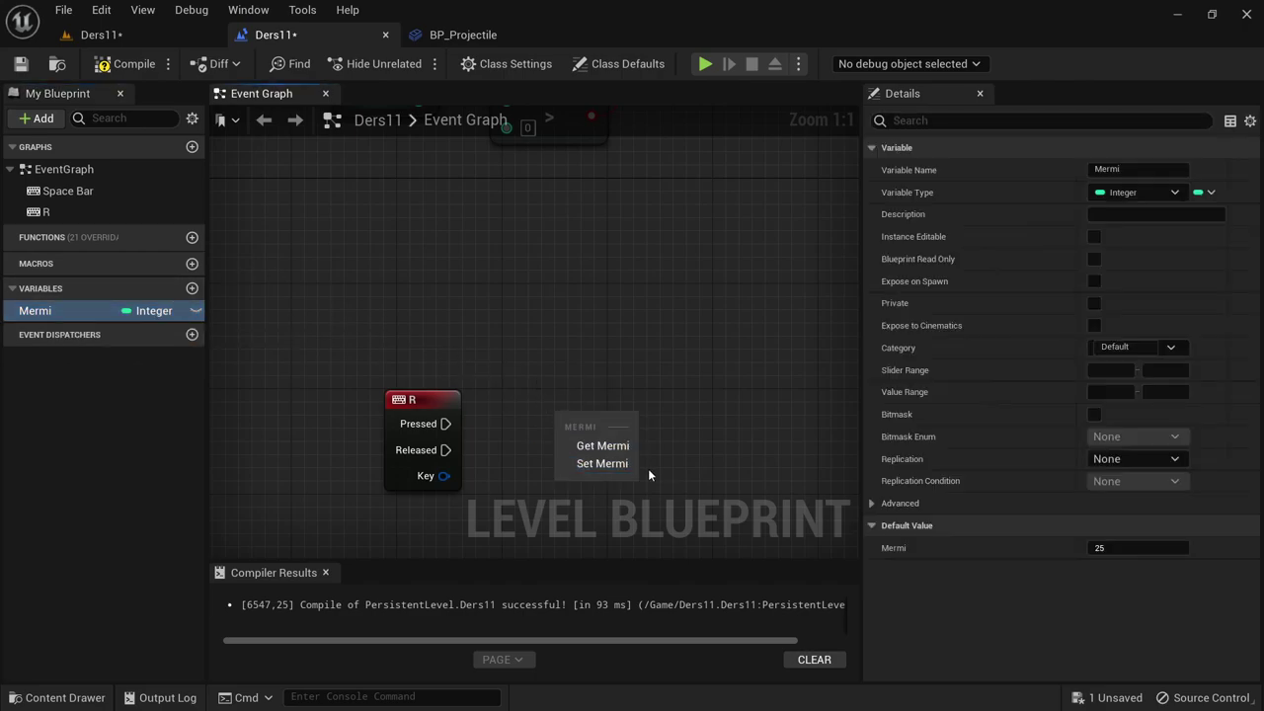
{"action": "left_click", "coordinate": [601, 463]}
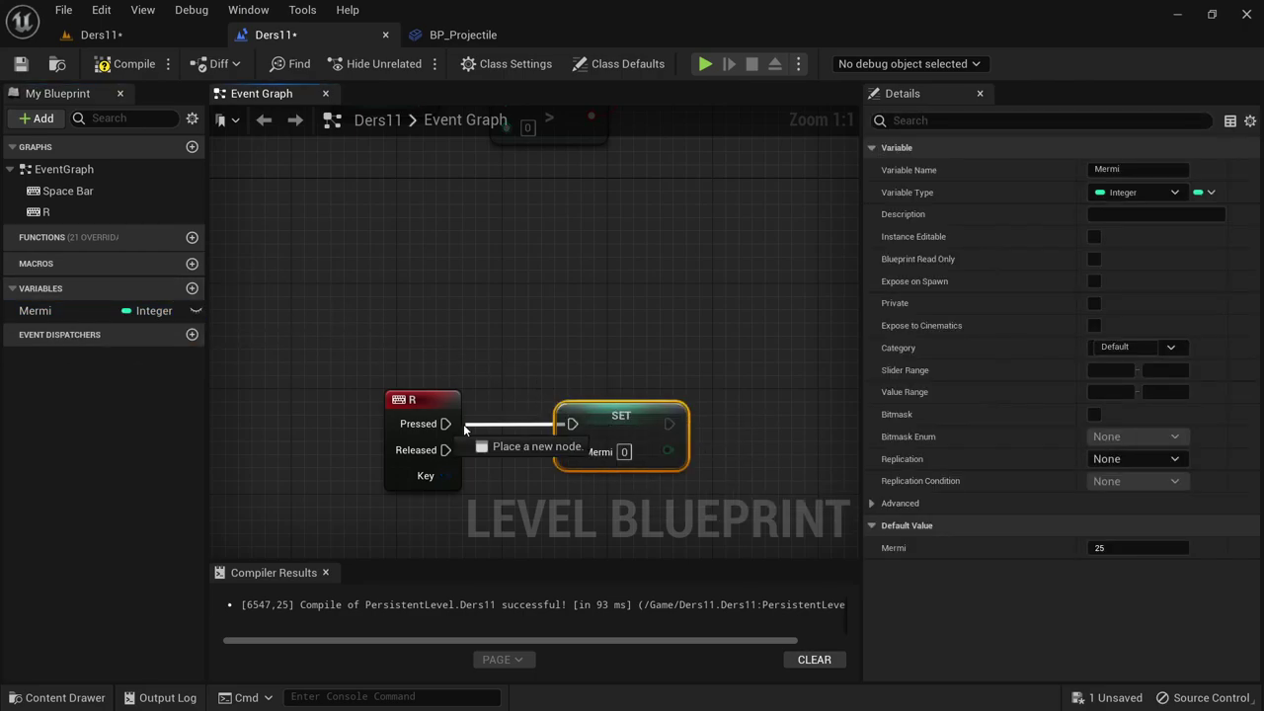
{"action": "left_click_drag", "start_coordinate": [572, 423], "coordinate": [445, 424]}
Step: Set the SET node's Mermi value to 25 and compile the Level Blueprint
{"action": "left_click", "coordinate": [623, 452]}
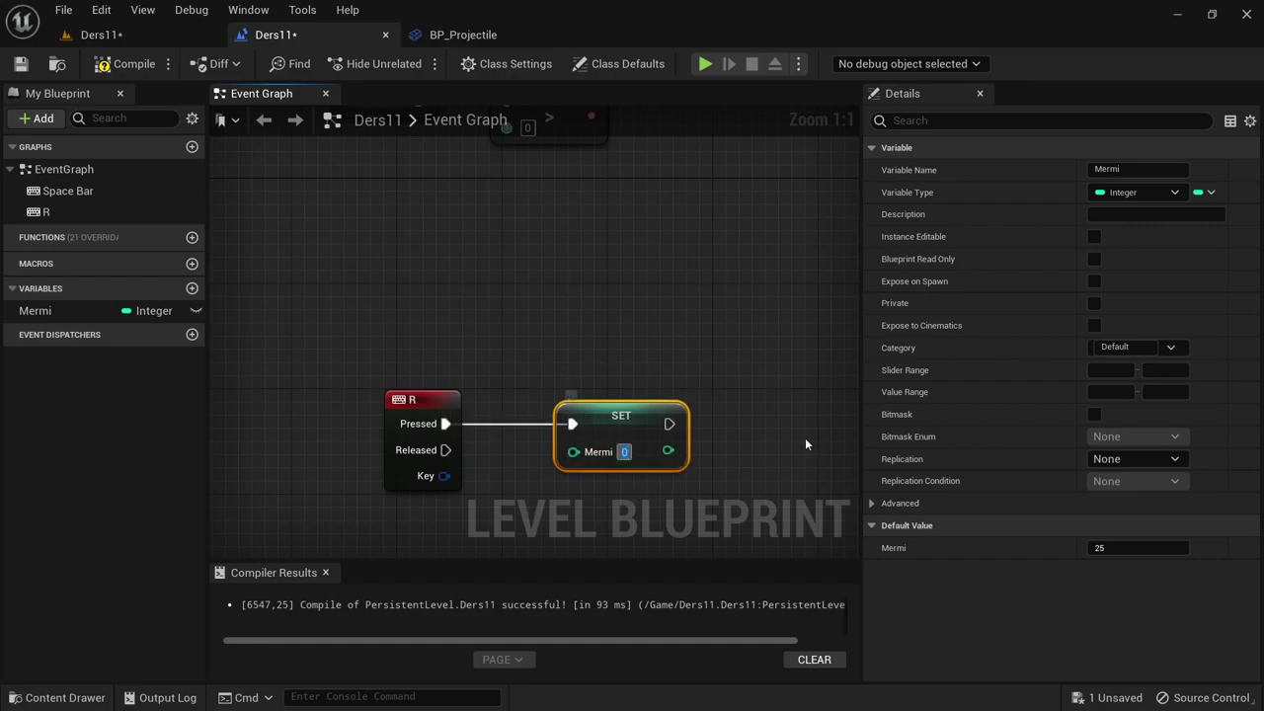
{"action": "type", "text": "25"}
{"action": "key", "text": "Return"}
{"action": "left_click", "coordinate": [734, 349]}
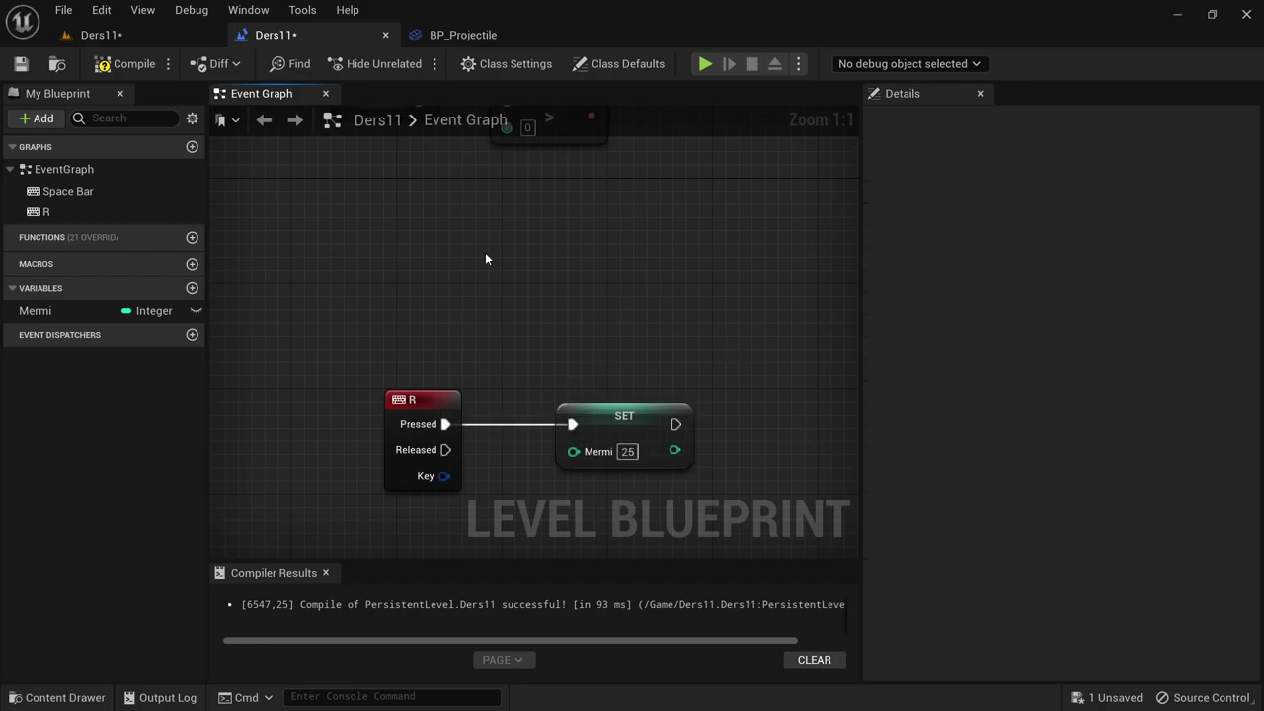
{"action": "left_click", "coordinate": [128, 63]}
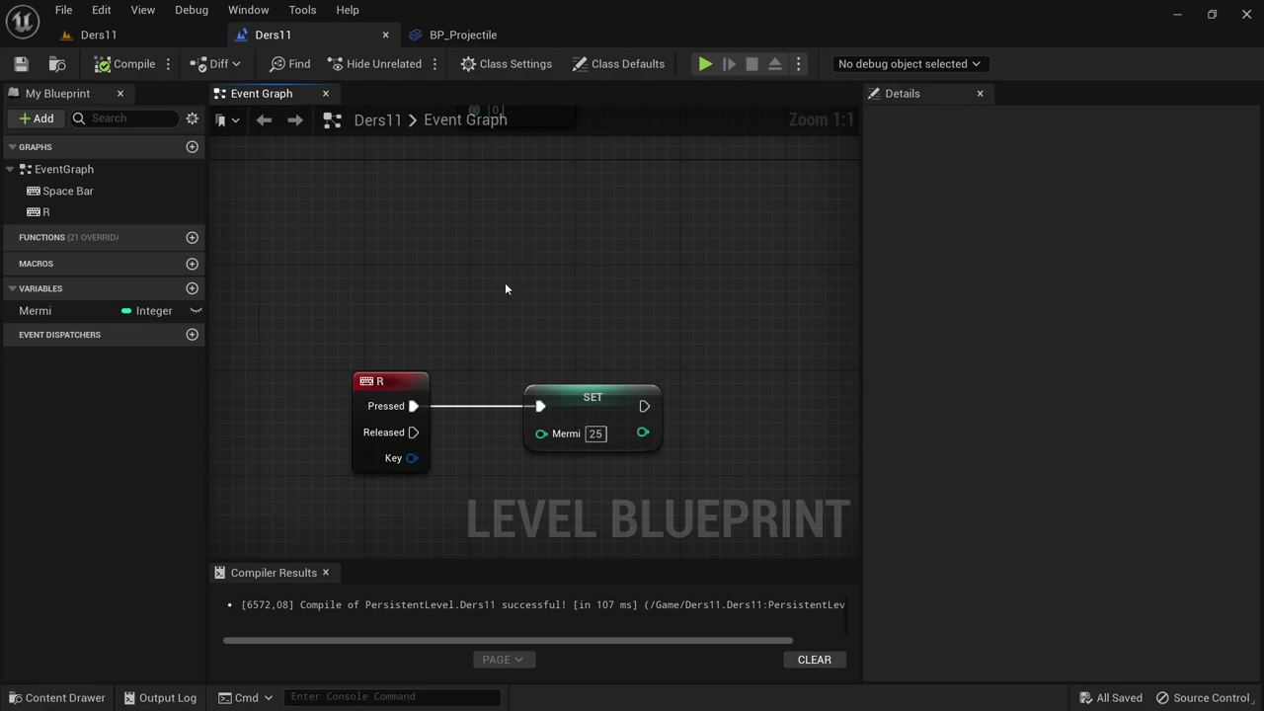
Step: Move the Print String, conversion and Mermi nodes aside into open graph space
{"action": "scroll", "coordinate": [515, 274], "scroll_direction": "down", "scroll_amount": 3}
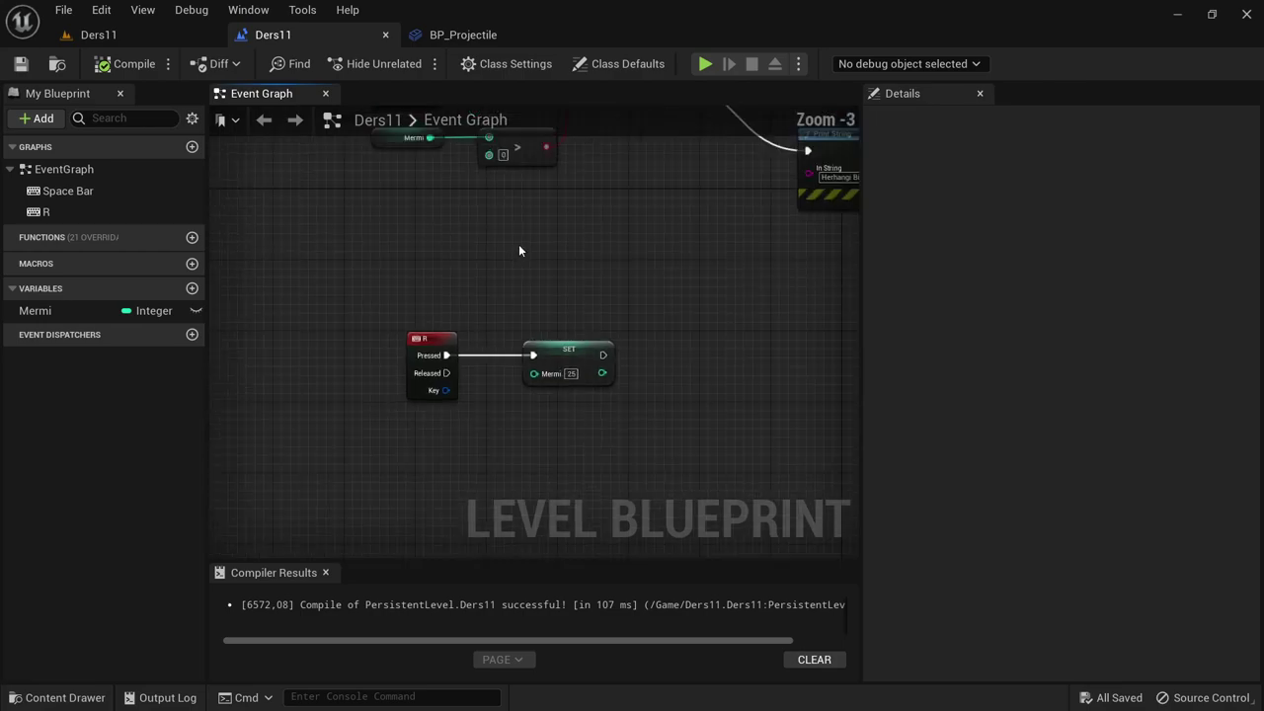
{"action": "scroll", "coordinate": [518, 243], "scroll_direction": "down", "scroll_amount": 2}
{"action": "scroll", "coordinate": [504, 281], "scroll_direction": "up", "scroll_amount": 2}
{"action": "scroll", "coordinate": [592, 319], "scroll_direction": "up", "scroll_amount": 1}
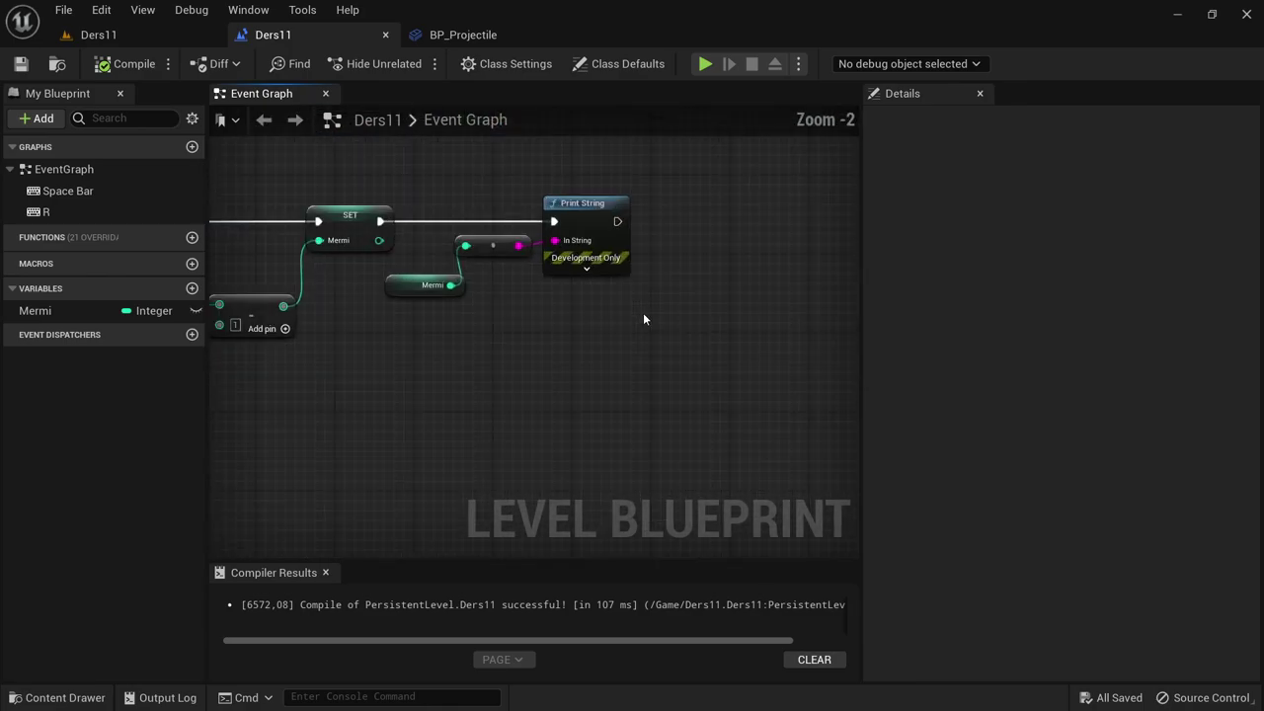
{"action": "left_click_drag", "start_coordinate": [563, 317], "coordinate": [459, 197]}
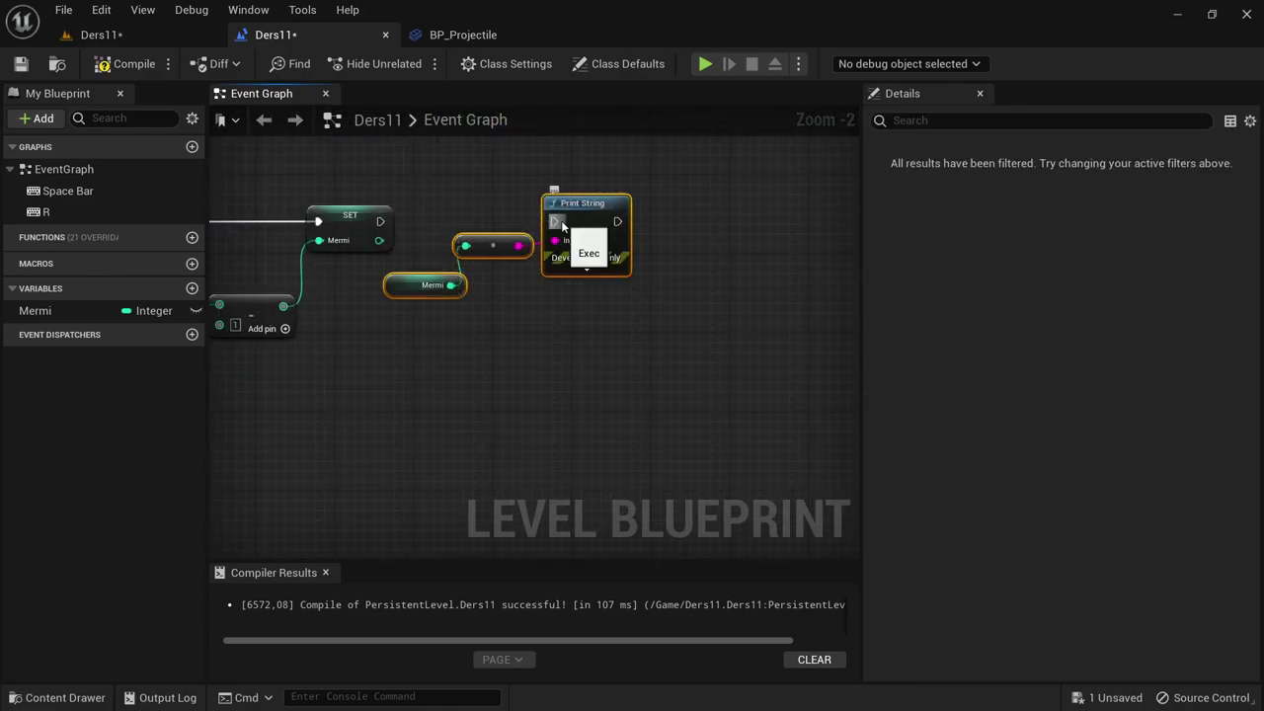
{"action": "right_click_drag", "start_coordinate": [496, 210], "coordinate": [587, 269]}
{"action": "scroll", "coordinate": [674, 396], "scroll_direction": "down", "scroll_amount": 2}
{"action": "right_click_drag", "start_coordinate": [695, 323], "coordinate": [428, 254]}
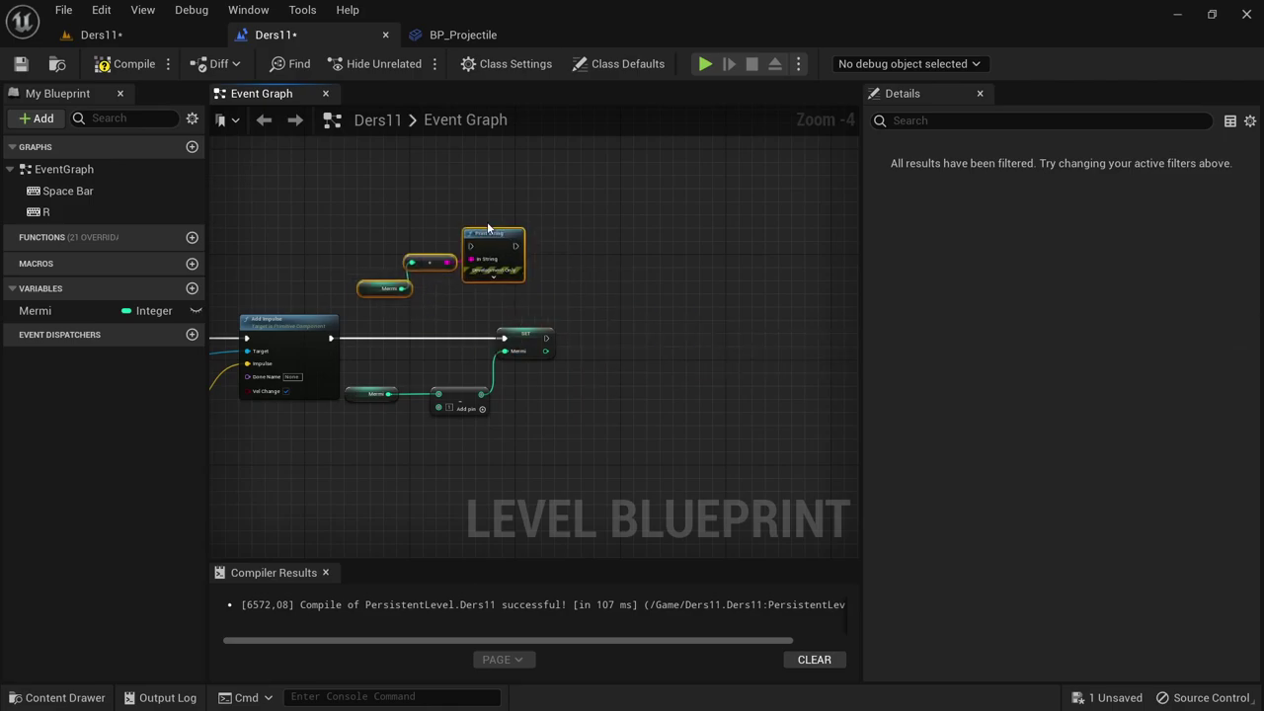
{"action": "scroll", "coordinate": [624, 262], "scroll_direction": "down", "scroll_amount": 3}
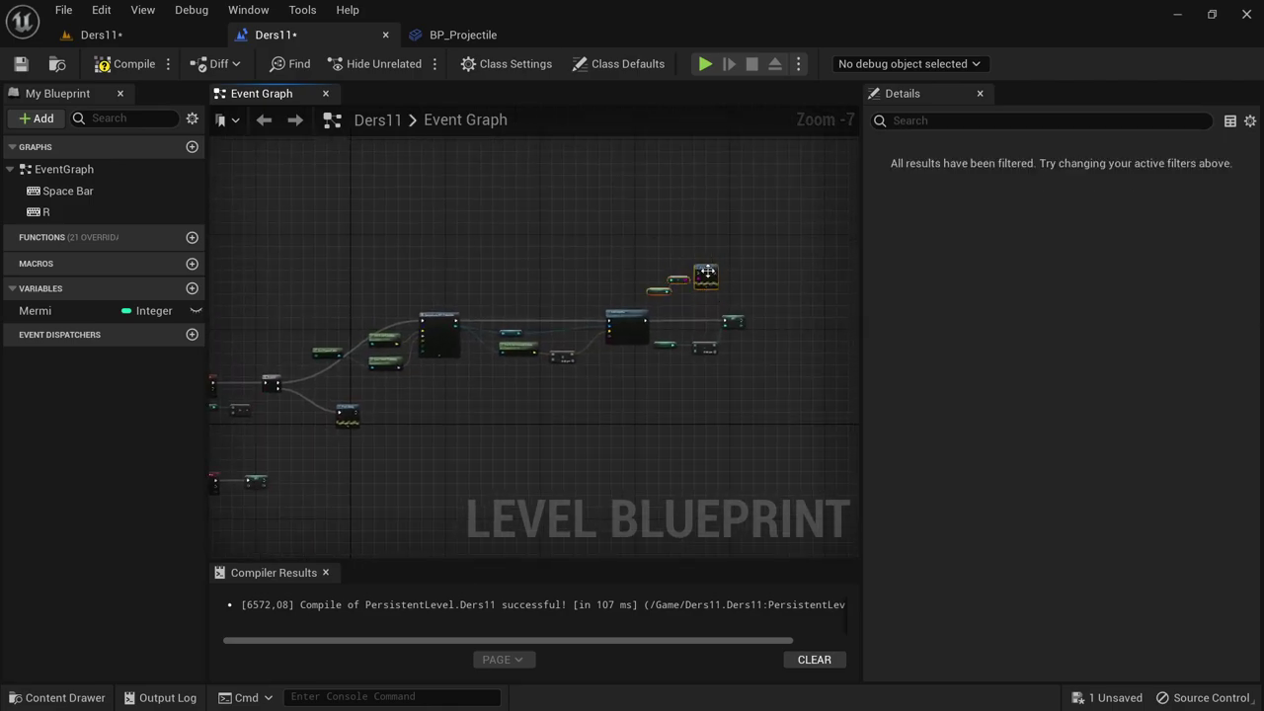
{"action": "left_click_drag", "start_coordinate": [707, 272], "coordinate": [486, 254]}
{"action": "scroll", "coordinate": [412, 234], "scroll_direction": "up", "scroll_amount": 2}
{"action": "right_click_drag", "start_coordinate": [413, 234], "coordinate": [723, 262]}
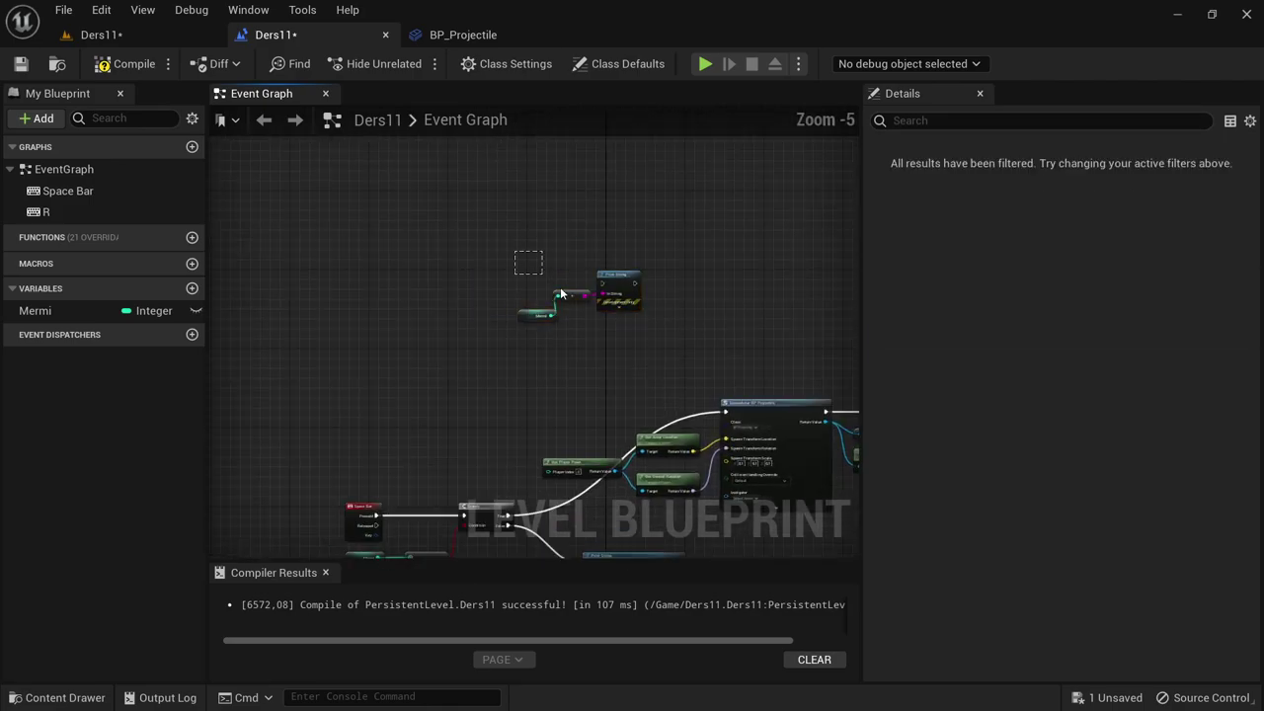
{"action": "left_click_drag", "start_coordinate": [579, 286], "coordinate": [523, 327]}
{"action": "left_click", "coordinate": [405, 305]}
Step: Add an Event Tick node next to the Print String group and compile
{"action": "scroll", "coordinate": [405, 305], "scroll_direction": "up", "scroll_amount": 4}
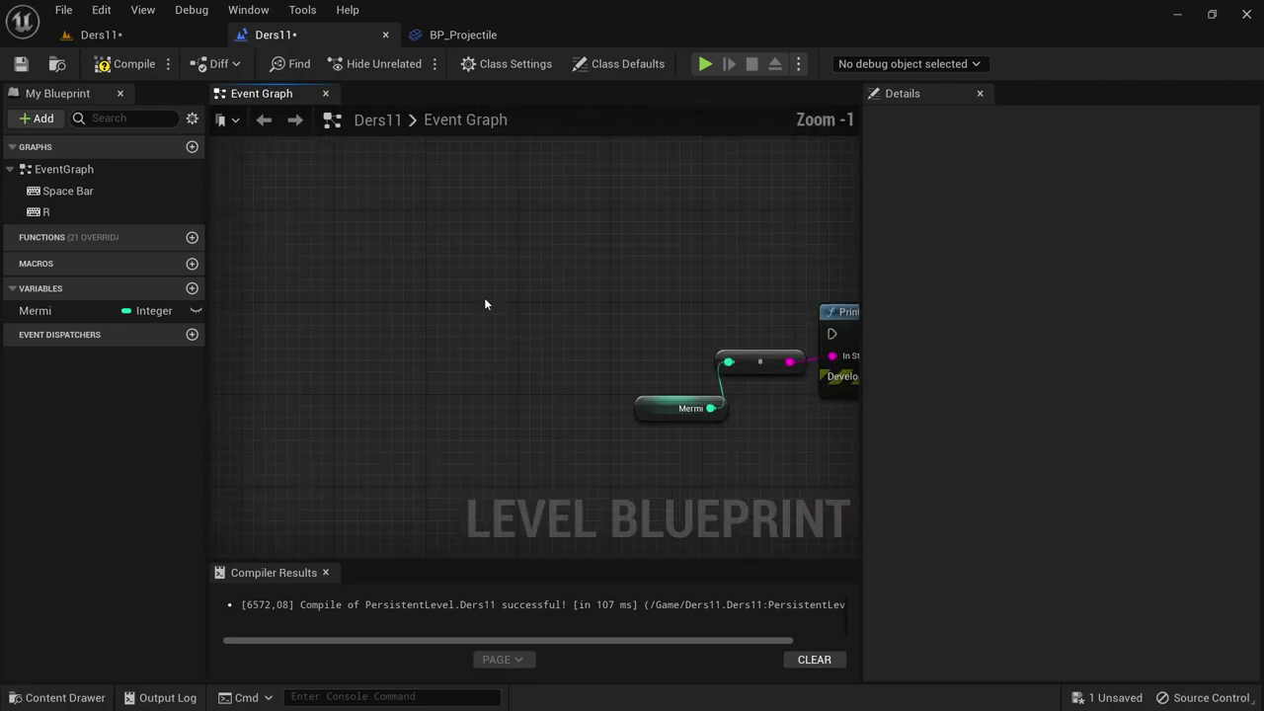
{"action": "right_click", "coordinate": [483, 297]}
{"action": "type", "text": "event ti"}
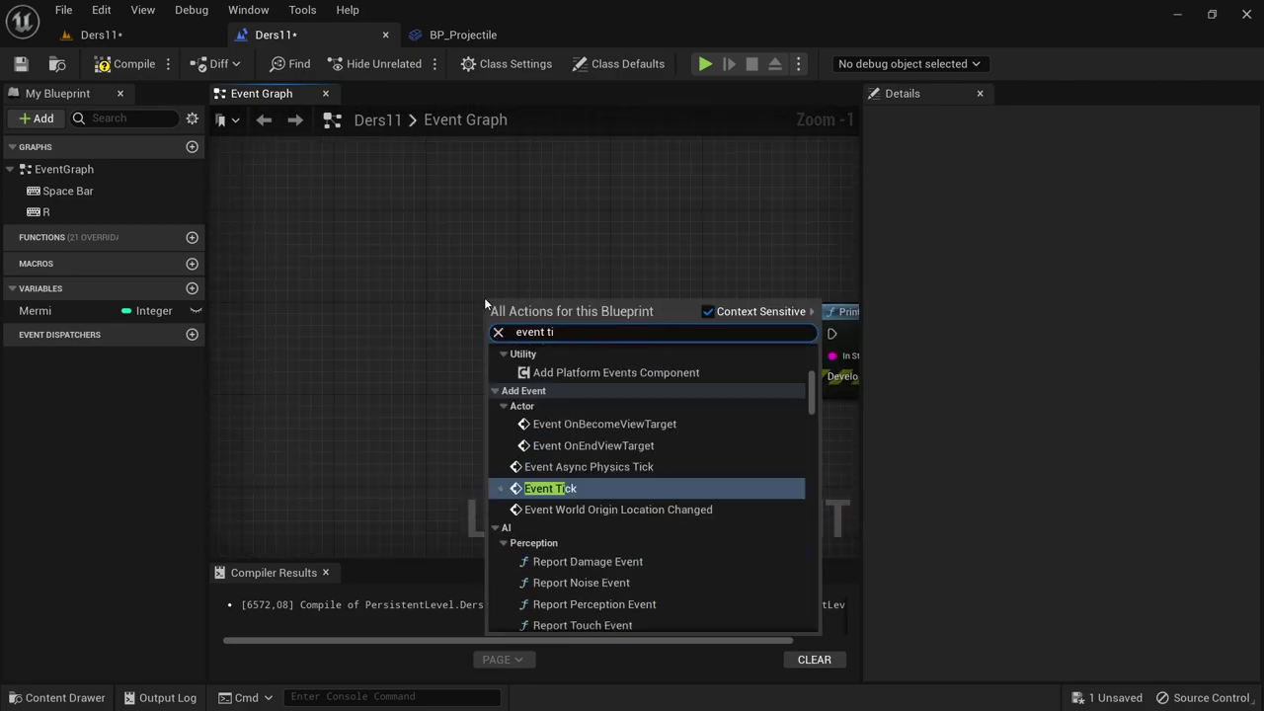
{"action": "key", "text": "Return"}
{"action": "scroll", "coordinate": [586, 286], "scroll_direction": "up", "scroll_amount": 1}
{"action": "right_click_drag", "start_coordinate": [587, 286], "coordinate": [376, 272]}
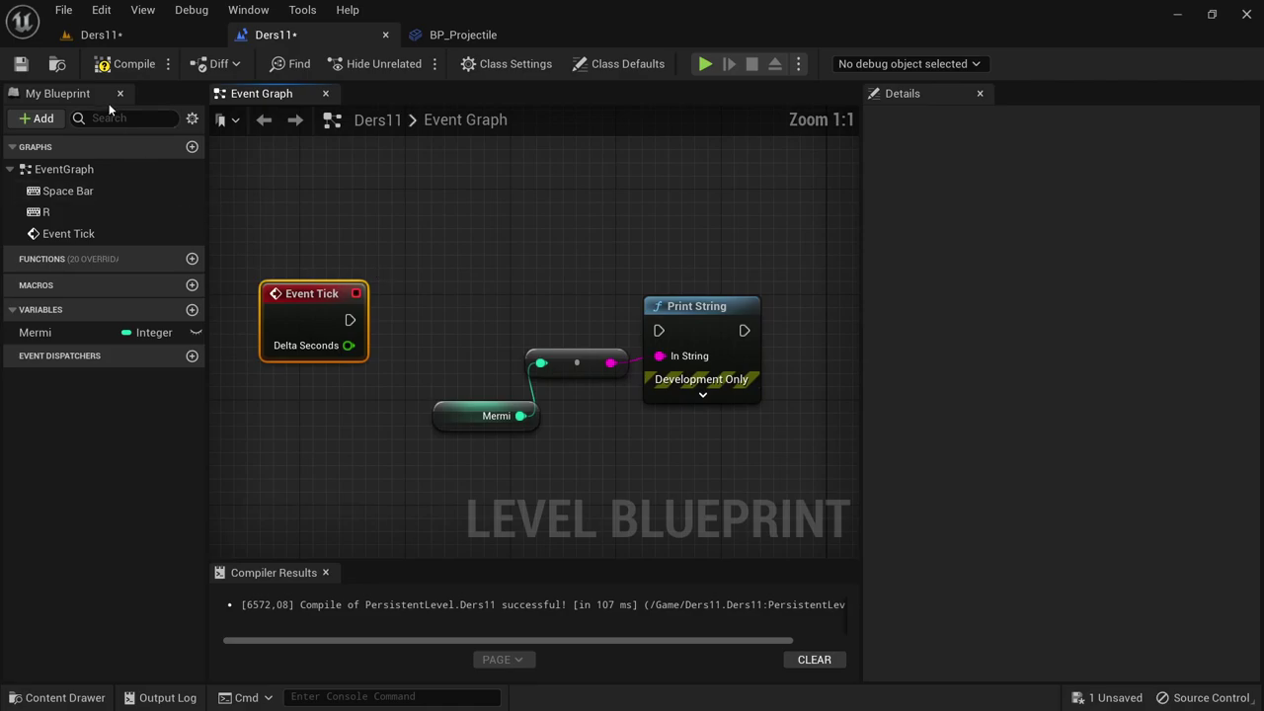
{"action": "left_click", "coordinate": [126, 63]}
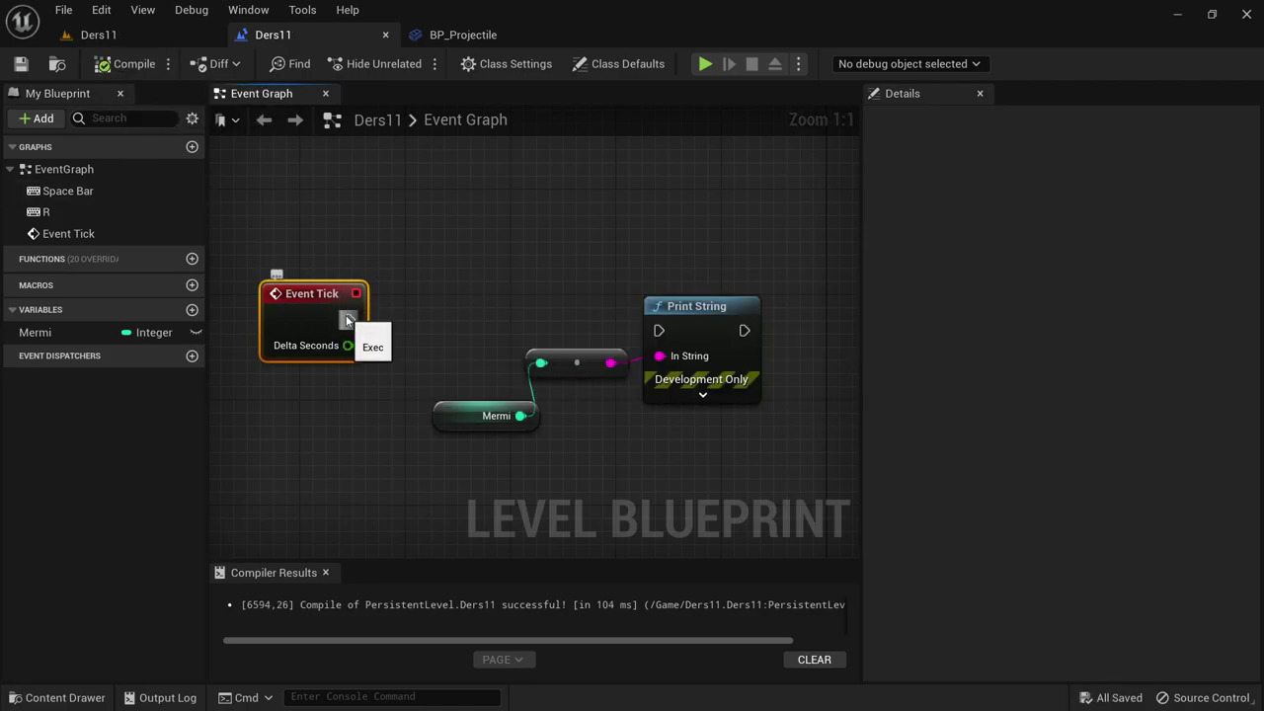
Step: Wire Event Tick into Print String, feed Mermi into the text converter, then save and compile
{"action": "mouse_move", "coordinate": [349, 320]}
{"action": "left_mouse_down"}
{"action": "mouse_move", "coordinate": [660, 329]}
{"action": "mouse_move", "coordinate": [689, 306]}
{"action": "left_mouse_up"}
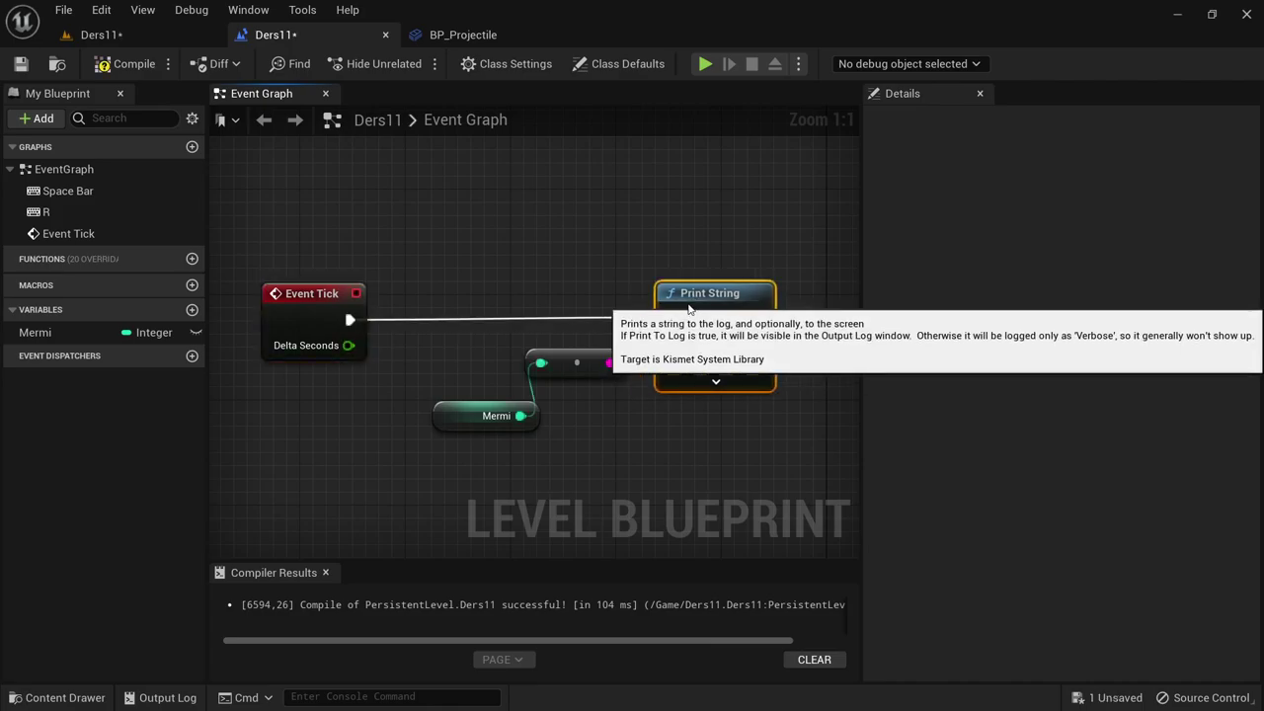
{"action": "mouse_move", "coordinate": [538, 439]}
{"action": "left_mouse_down"}
{"action": "mouse_move", "coordinate": [466, 362]}
{"action": "mouse_move", "coordinate": [449, 426]}
{"action": "mouse_move", "coordinate": [520, 416]}
{"action": "left_mouse_up"}
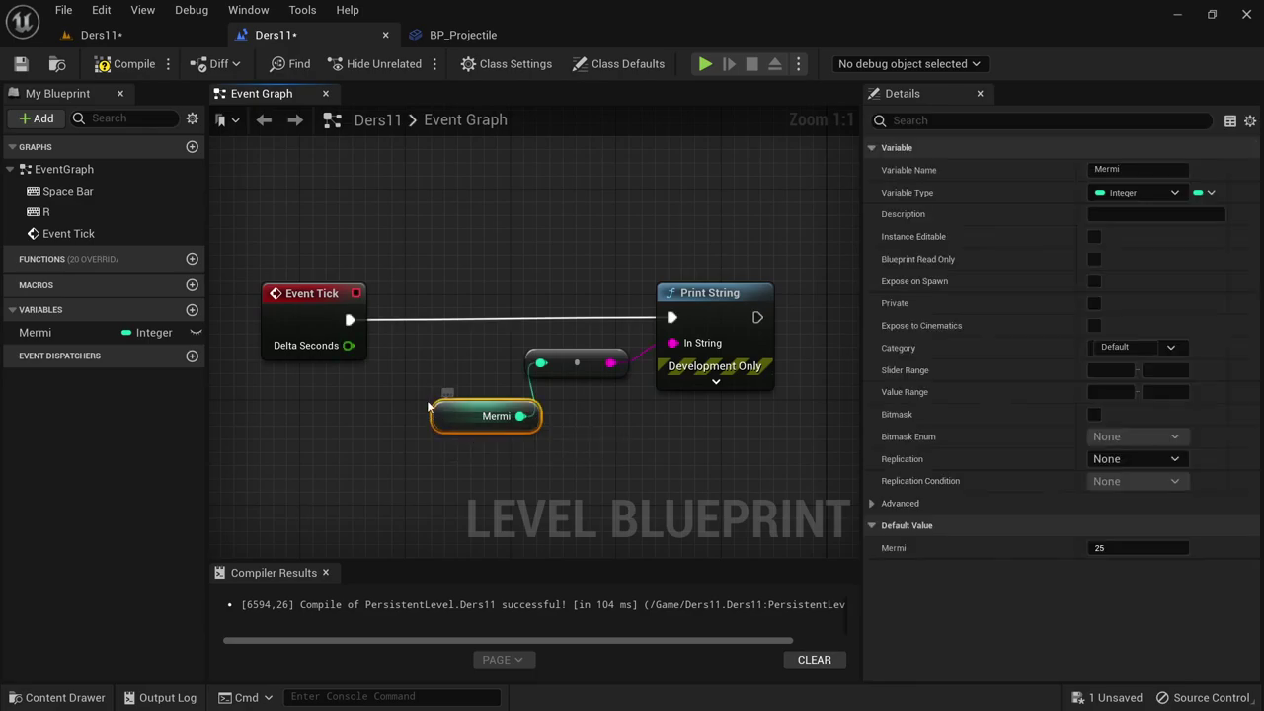
{"action": "right_click_drag", "start_coordinate": [514, 435], "coordinate": [501, 330]}
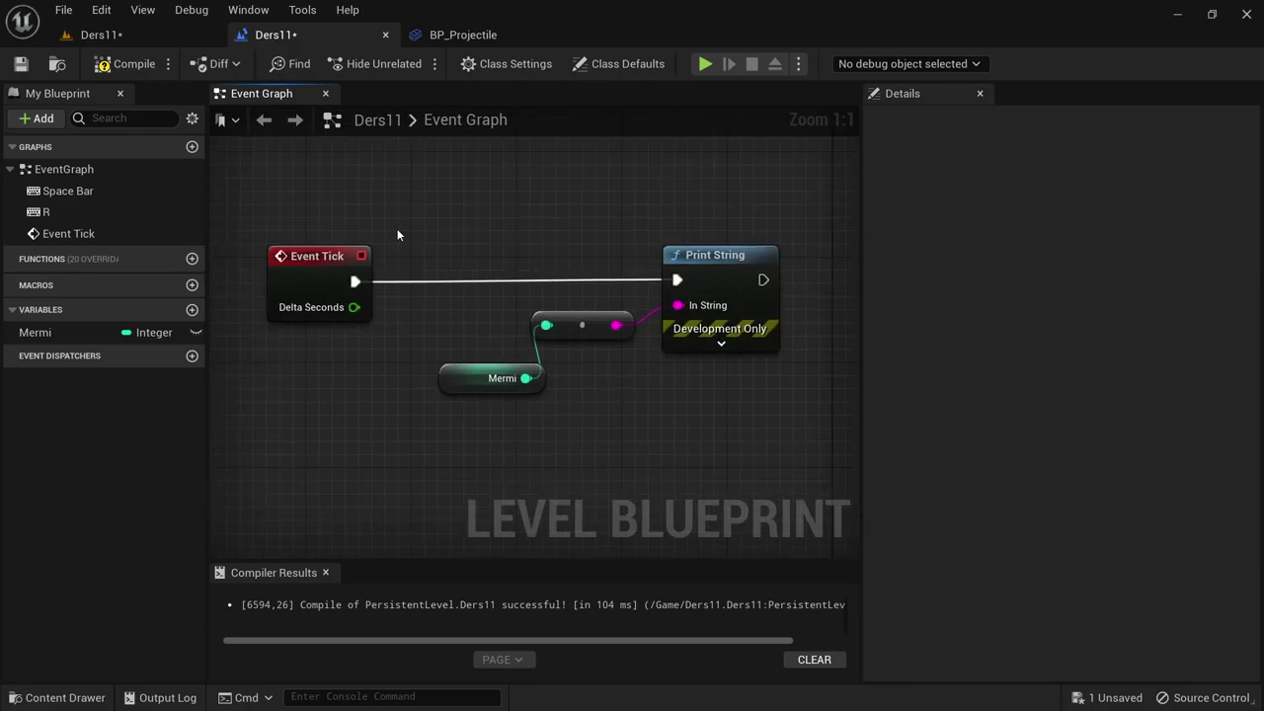
{"action": "key", "text": "ctrl+s"}
{"action": "left_click", "coordinate": [128, 63]}
Step: Shift the Event Tick Print String group left and save the Level Blueprint
{"action": "scroll", "coordinate": [512, 390], "scroll_direction": "down", "scroll_amount": 4}
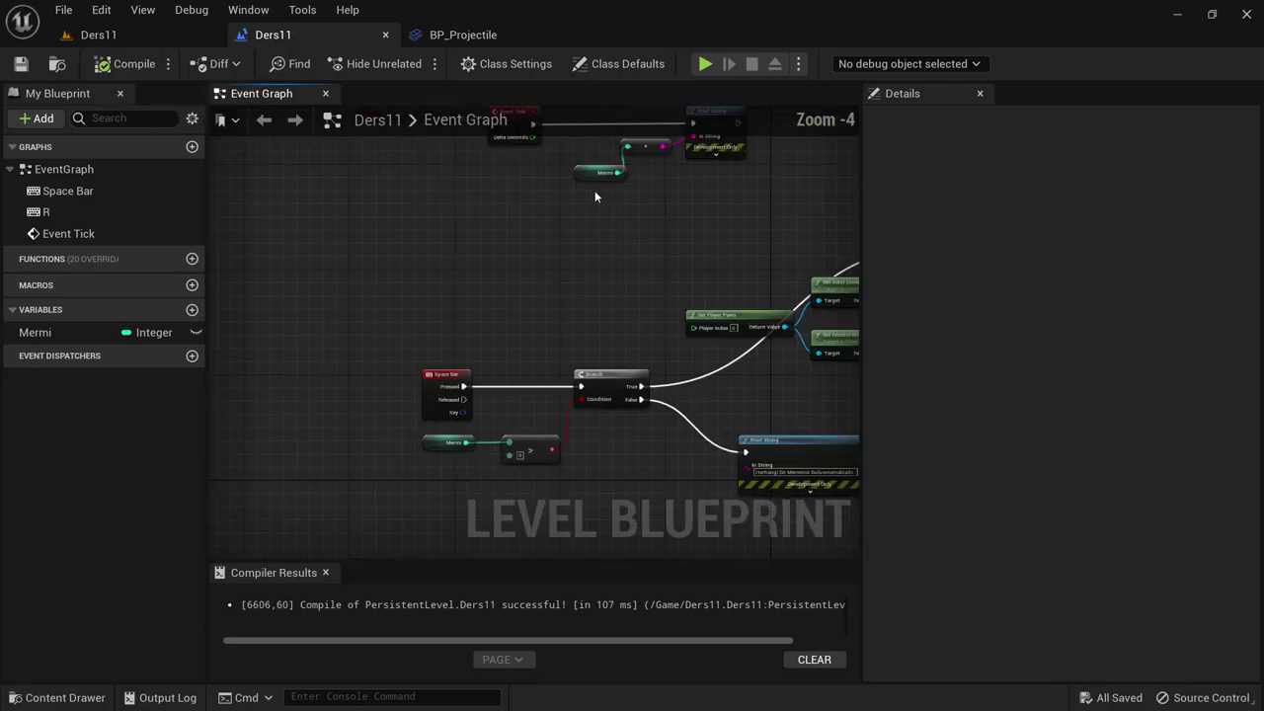
{"action": "scroll", "coordinate": [614, 285], "scroll_direction": "down", "scroll_amount": 1}
{"action": "scroll", "coordinate": [618, 298], "scroll_direction": "down", "scroll_amount": 1}
{"action": "scroll", "coordinate": [547, 339], "scroll_direction": "up", "scroll_amount": 4}
{"action": "scroll", "coordinate": [547, 338], "scroll_direction": "up", "scroll_amount": 2}
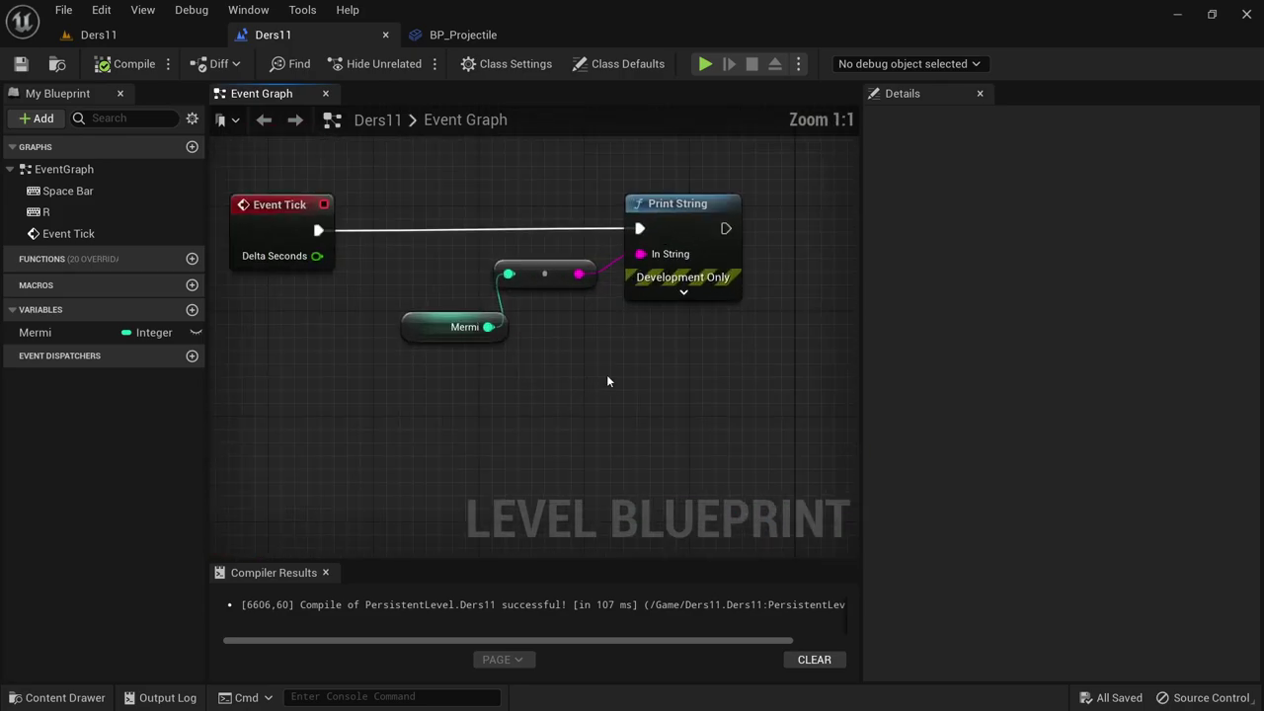
{"action": "left_click_drag", "start_coordinate": [705, 392], "coordinate": [464, 296]}
{"action": "left_click_drag", "start_coordinate": [691, 296], "coordinate": [642, 296]}
{"action": "left_click", "coordinate": [660, 358]}
{"action": "key", "text": "ctrl+s"}
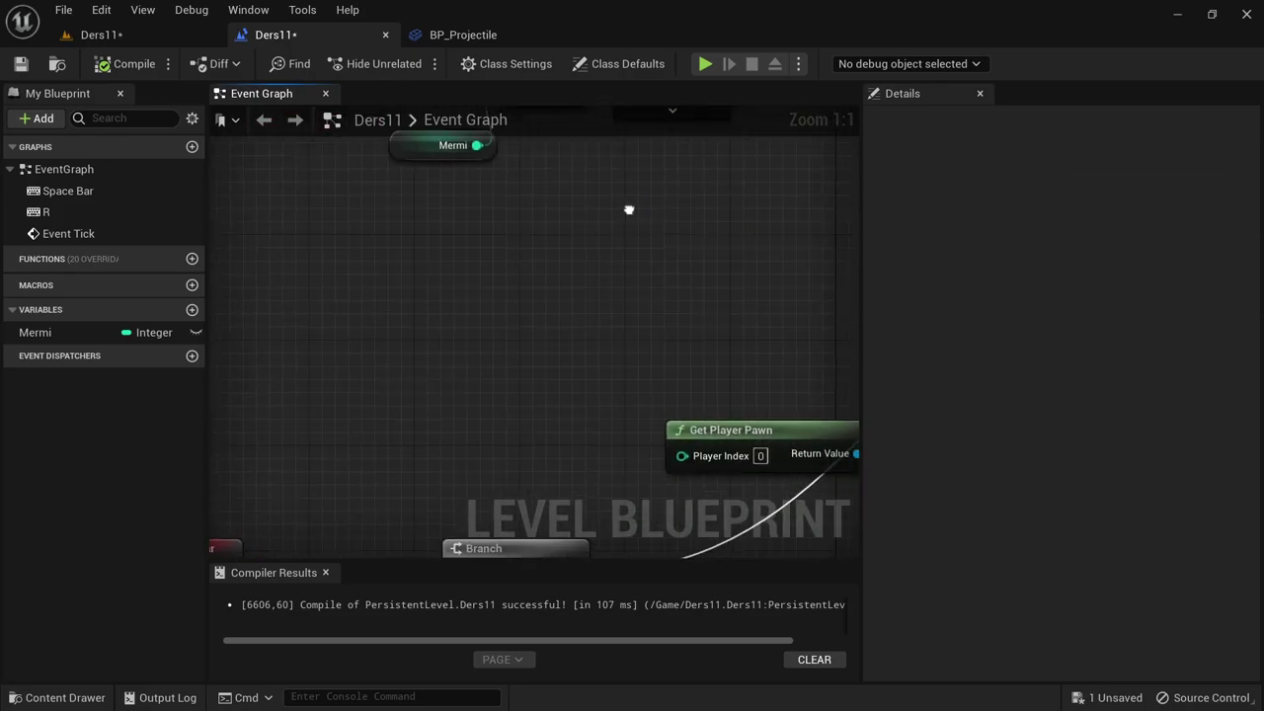
Step: Add a Print String after the R key's SET Mermi node and start editing its message
{"action": "right_click_drag", "start_coordinate": [659, 358], "coordinate": [445, 198]}
{"action": "scroll", "coordinate": [445, 198], "scroll_direction": "down", "scroll_amount": 2}
{"action": "right_click_drag", "start_coordinate": [297, 376], "coordinate": [403, 276]}
{"action": "scroll", "coordinate": [403, 276], "scroll_direction": "up", "scroll_amount": 2}
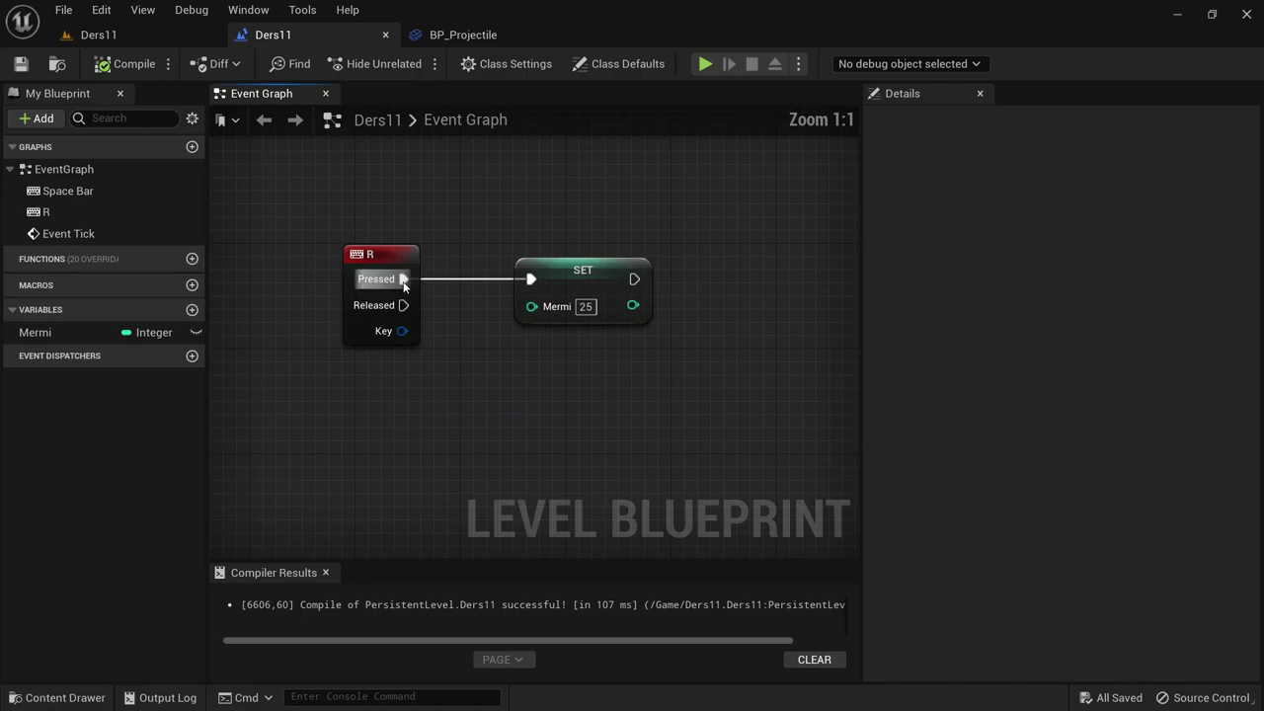
{"action": "mouse_move", "coordinate": [335, 227]}
{"action": "left_mouse_down"}
{"action": "mouse_move", "coordinate": [671, 407]}
{"action": "mouse_move", "coordinate": [332, 237]}
{"action": "left_mouse_up"}
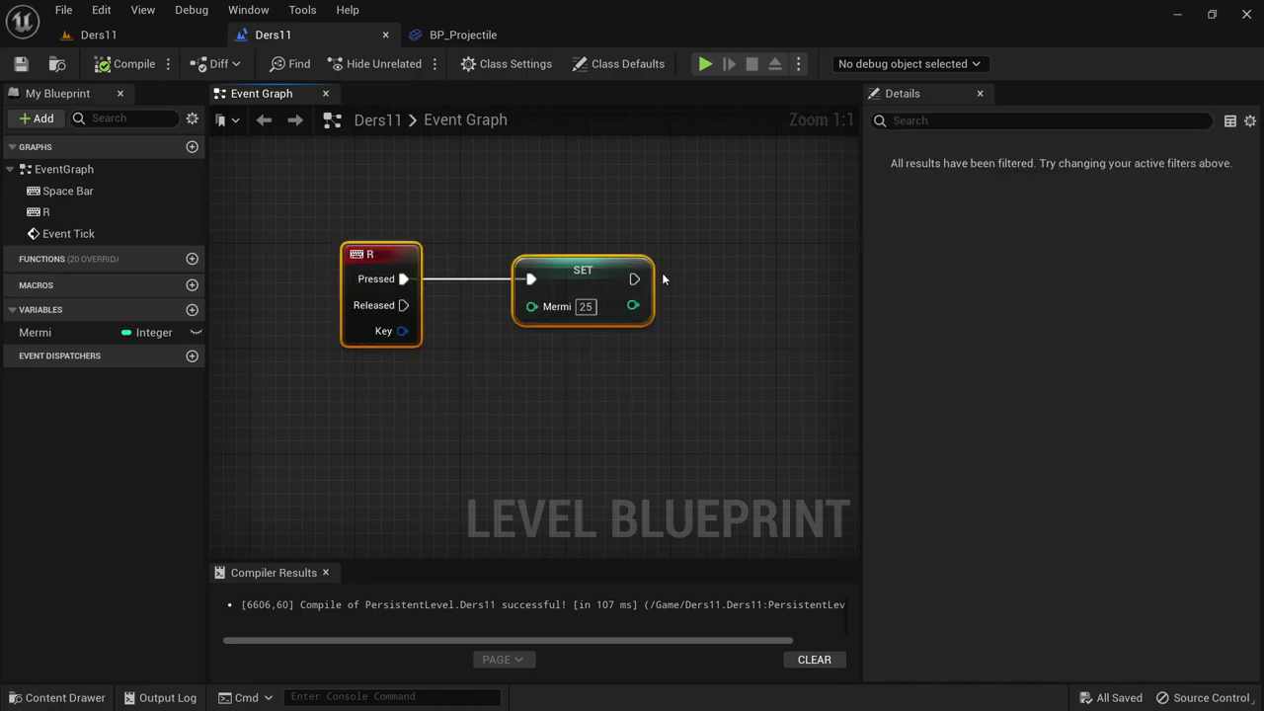
{"action": "left_click_drag", "start_coordinate": [633, 279], "coordinate": [724, 278]}
{"action": "type", "text": "P"}
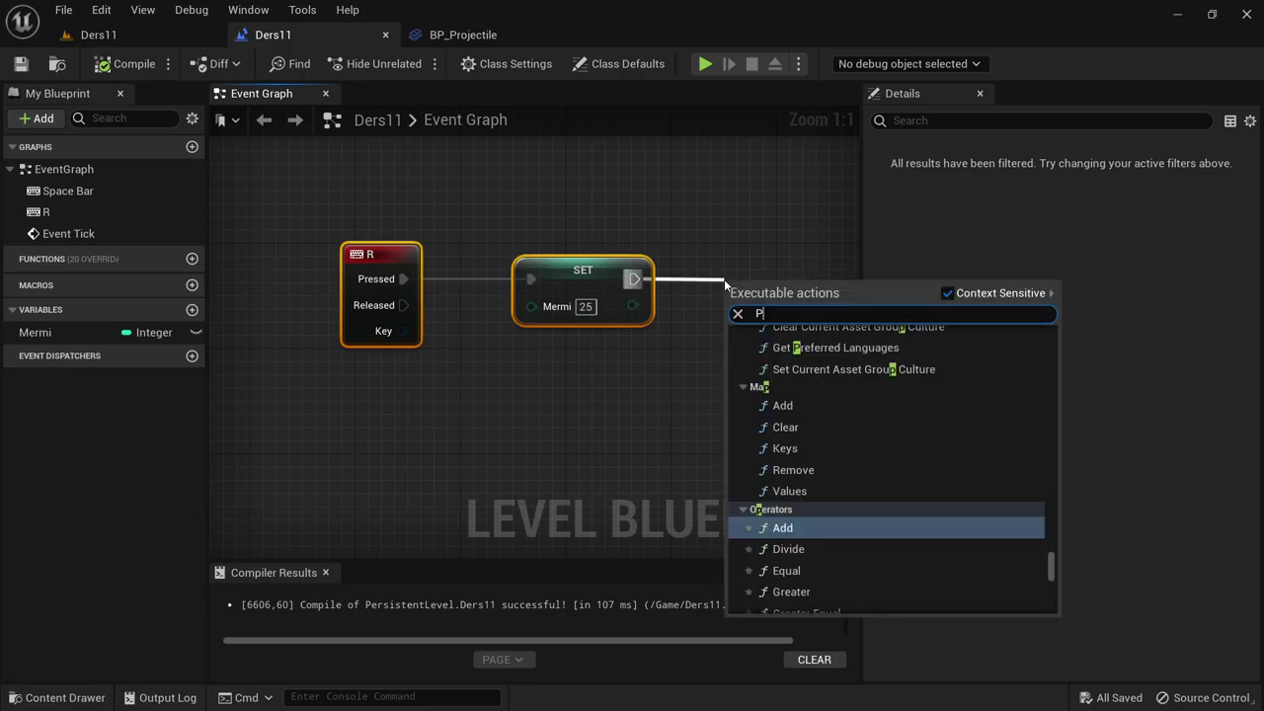
{"action": "type", "text": "rint"}
{"action": "key", "text": "Return"}
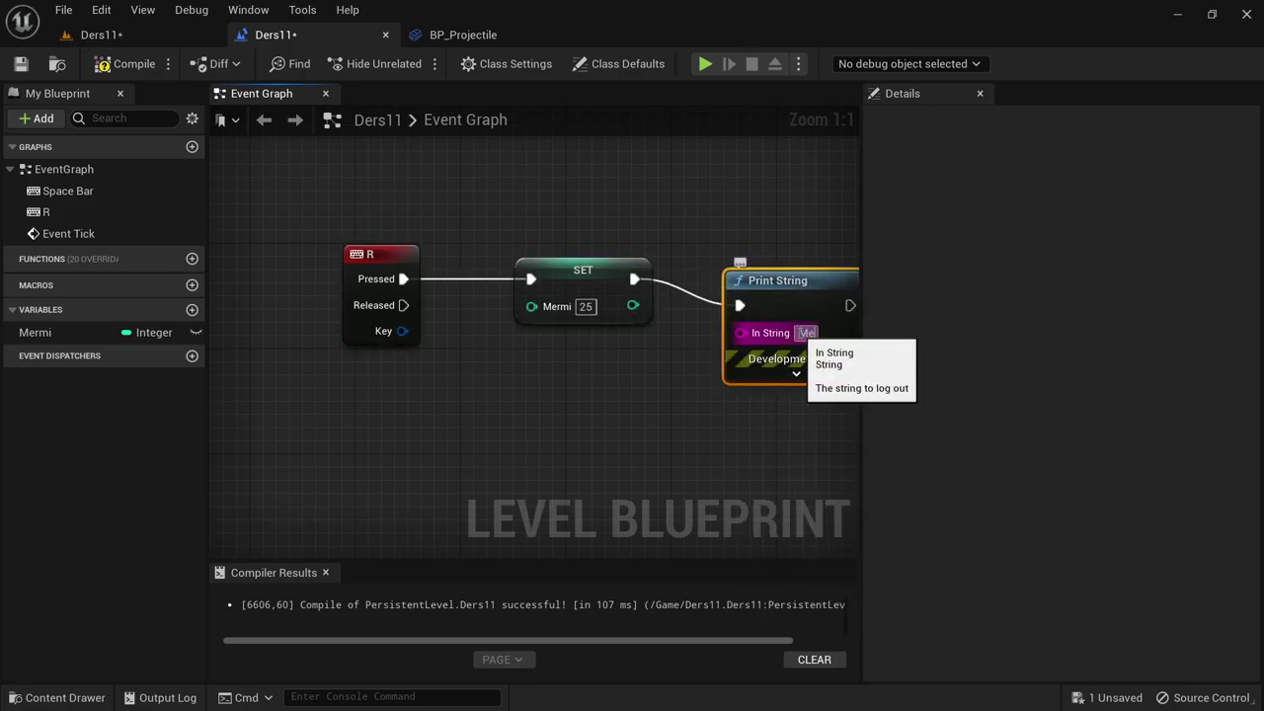
{"action": "left_click", "coordinate": [800, 333]}
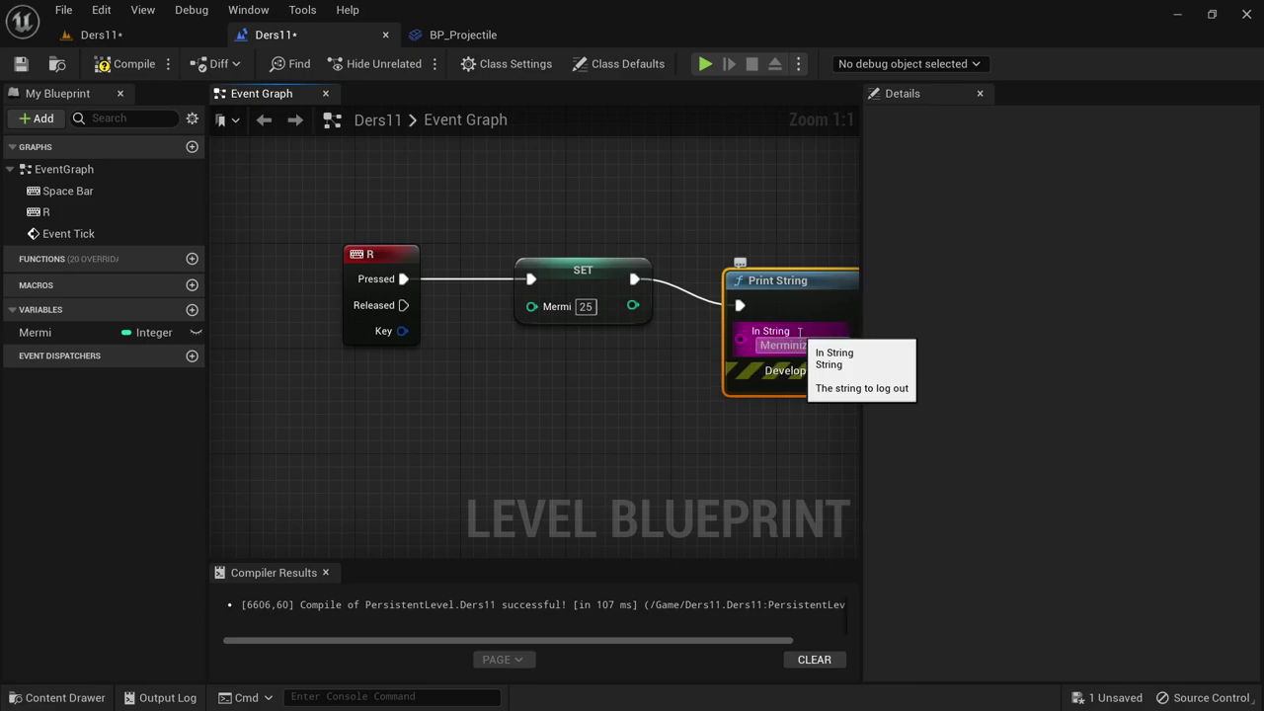
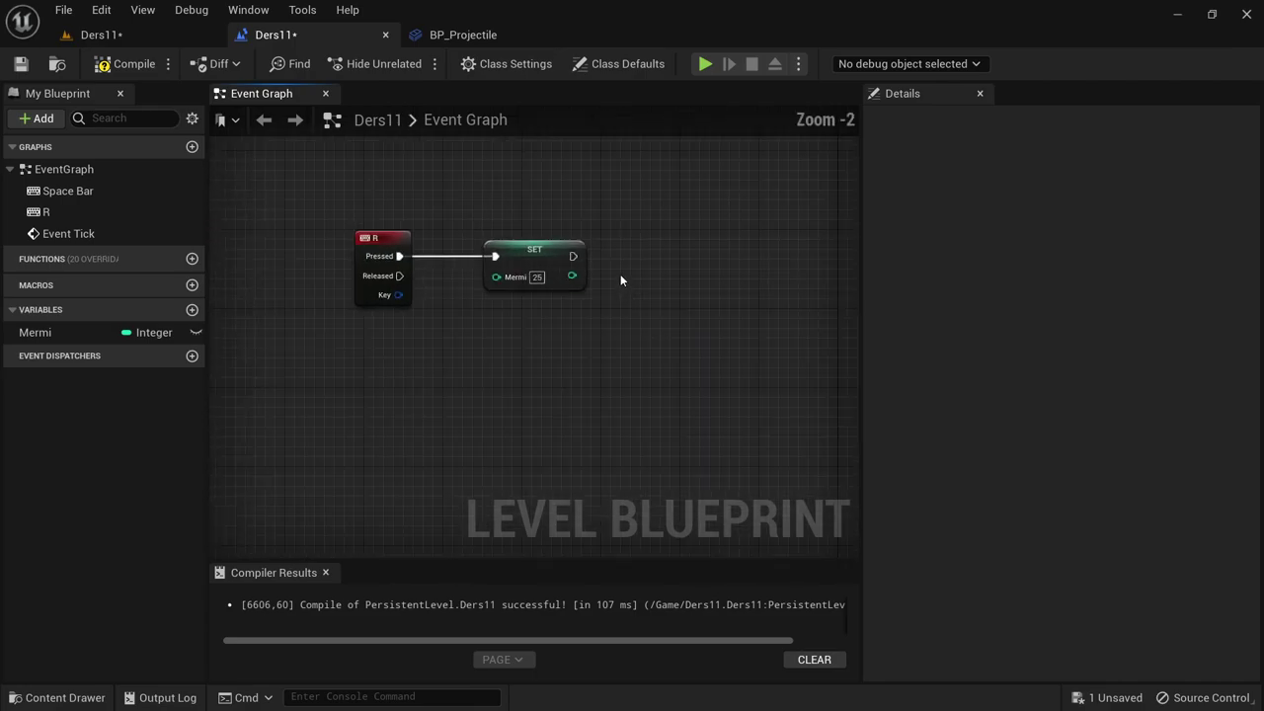
{"action": "scroll", "coordinate": [460, 482], "scroll_direction": "down", "scroll_amount": 5}
Step: Add a Print String node wired after the SET Mermi node
{"action": "scroll", "coordinate": [504, 349], "scroll_direction": "up", "scroll_amount": 5}
{"action": "scroll", "coordinate": [504, 350], "scroll_direction": "up", "scroll_amount": 2}
{"action": "left_click_drag", "start_coordinate": [457, 301], "coordinate": [613, 258]}
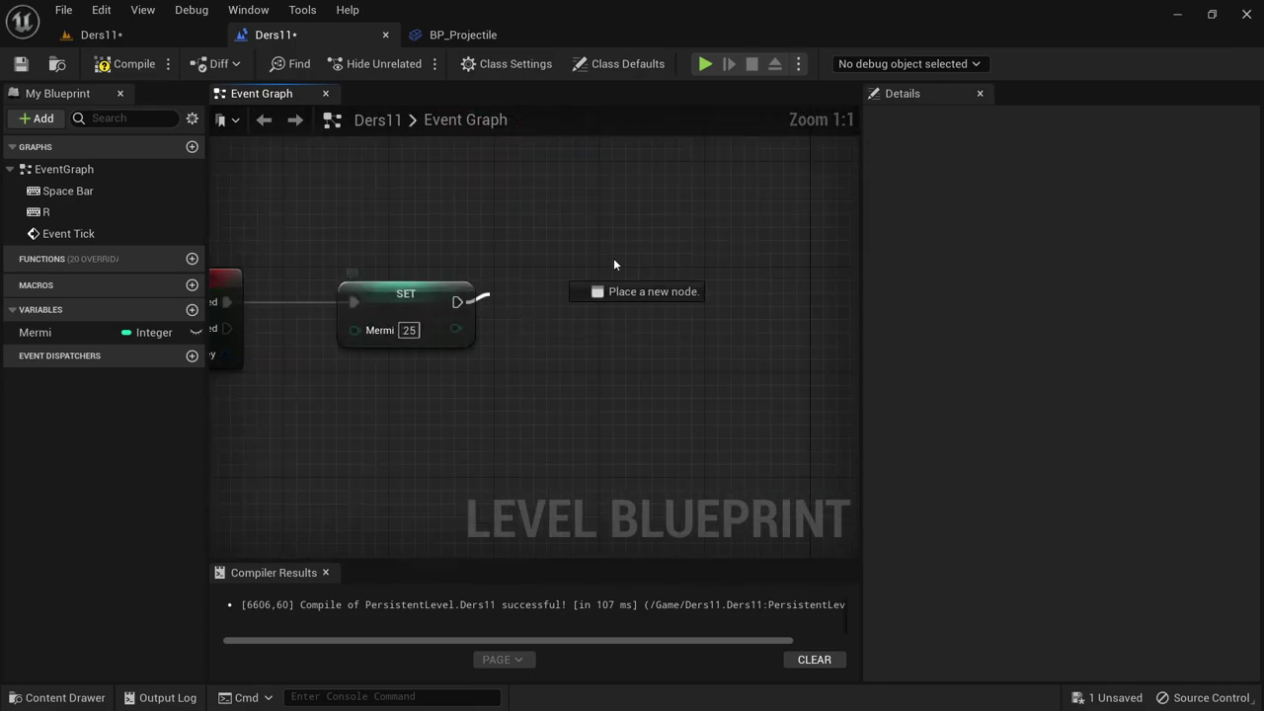
{"action": "type", "text": "print"}
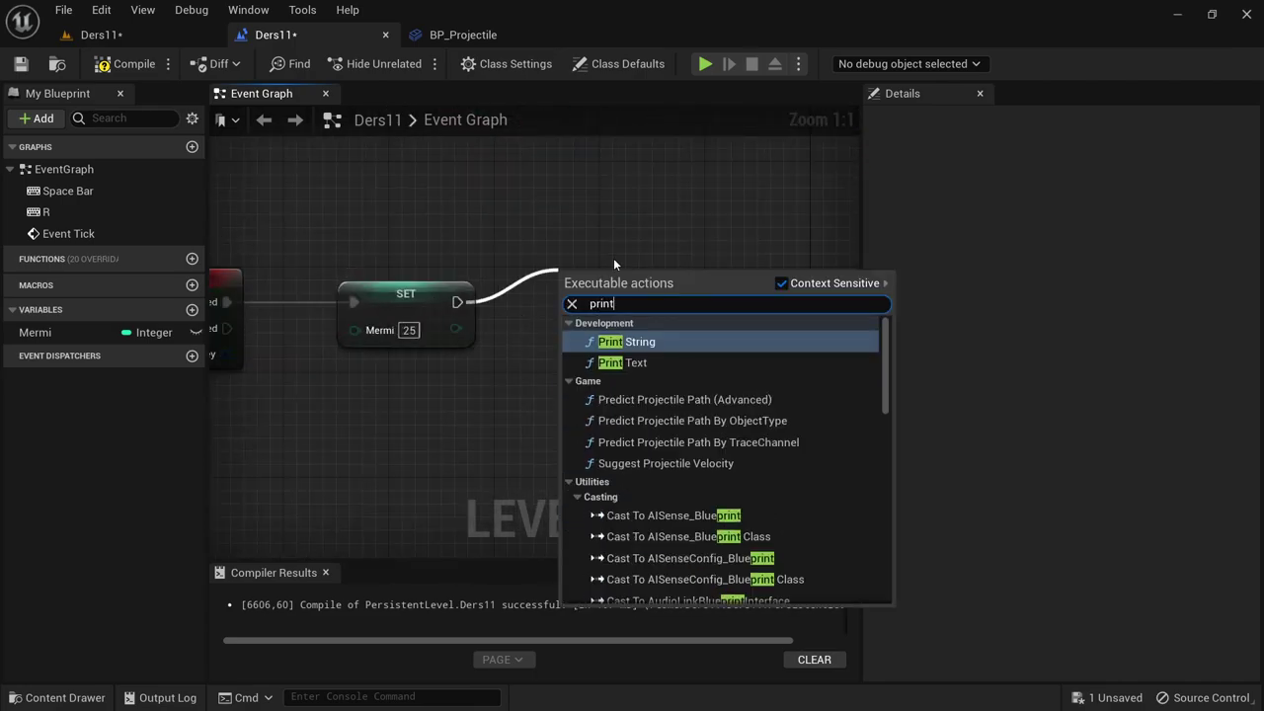
{"action": "key", "text": "Return"}
Step: Set the Print String text to 'Merminiz Yenilenmiştir' and compile the Level Blueprint
{"action": "left_click", "coordinate": [636, 330]}
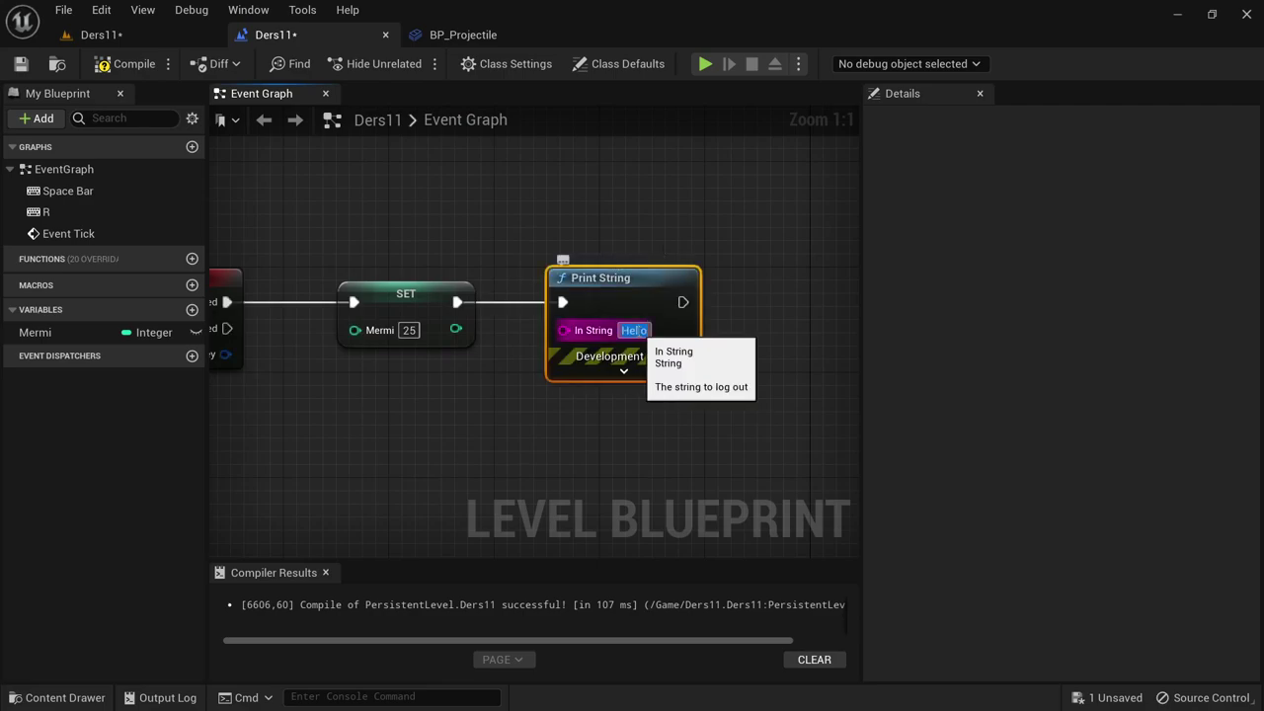
{"action": "type", "text": "Merminiz Yeni"}
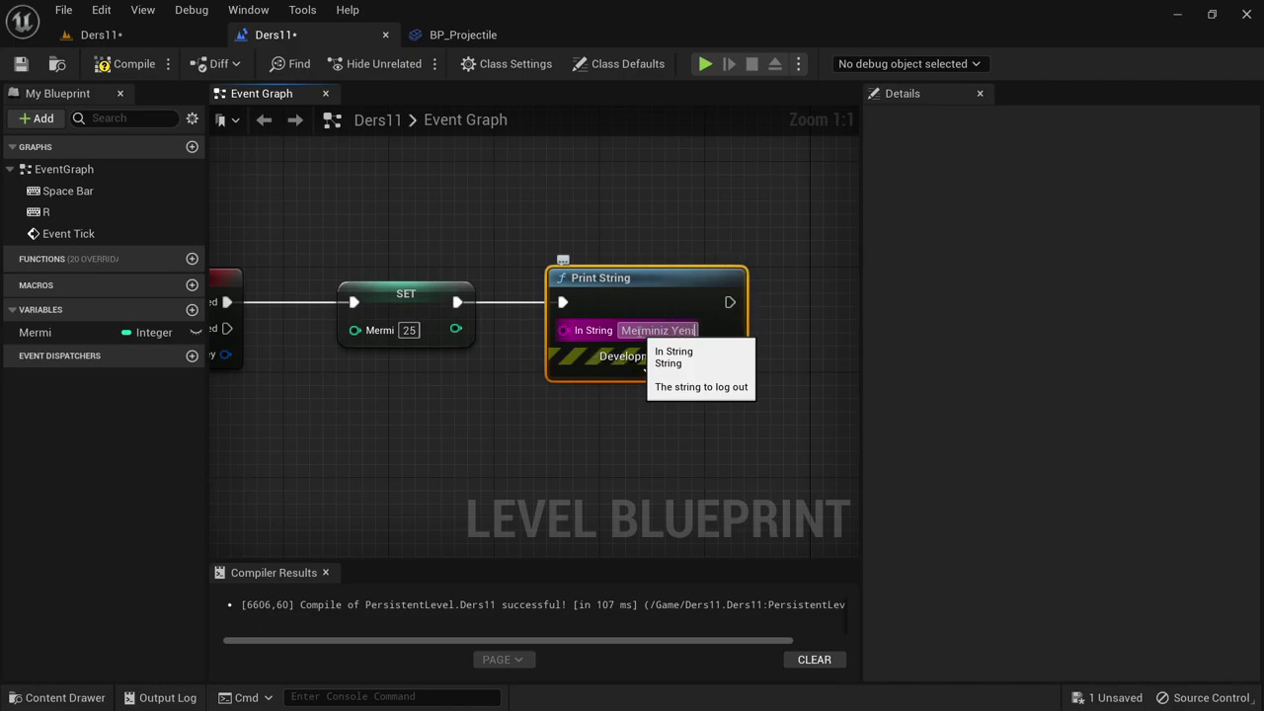
{"action": "key", "text": "Return"}
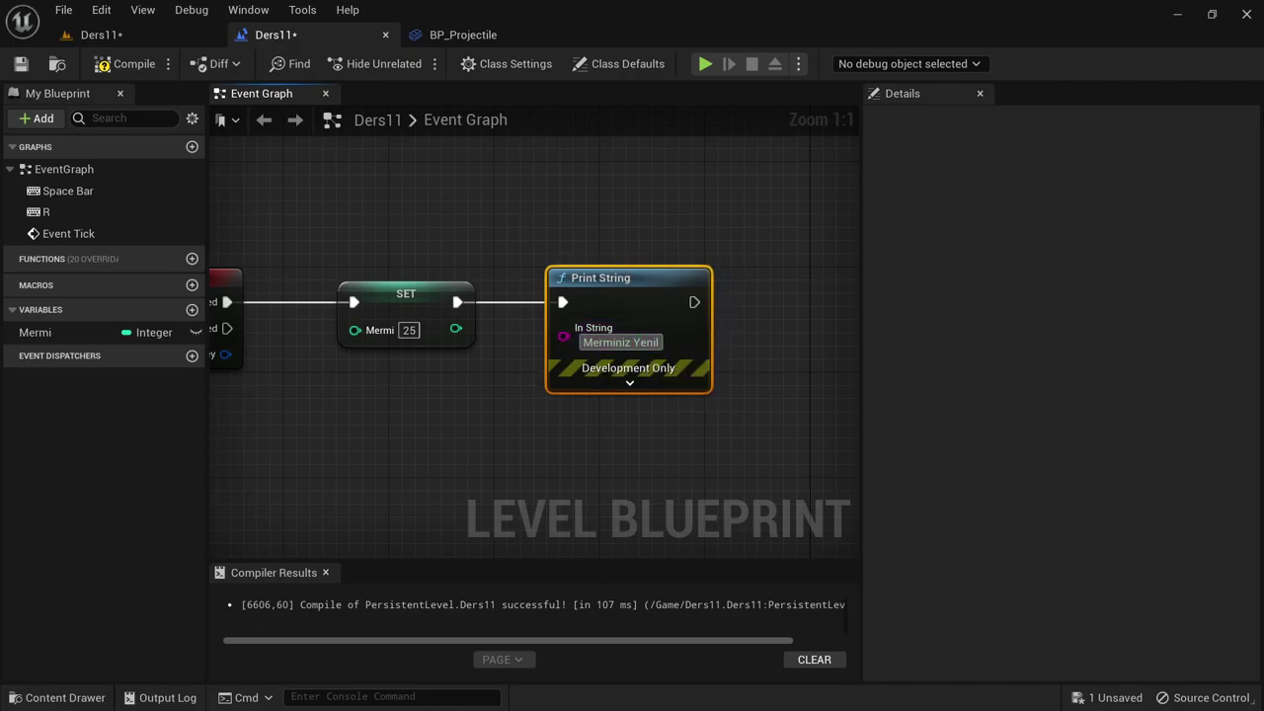
{"action": "type", "text": "nmiştir."}
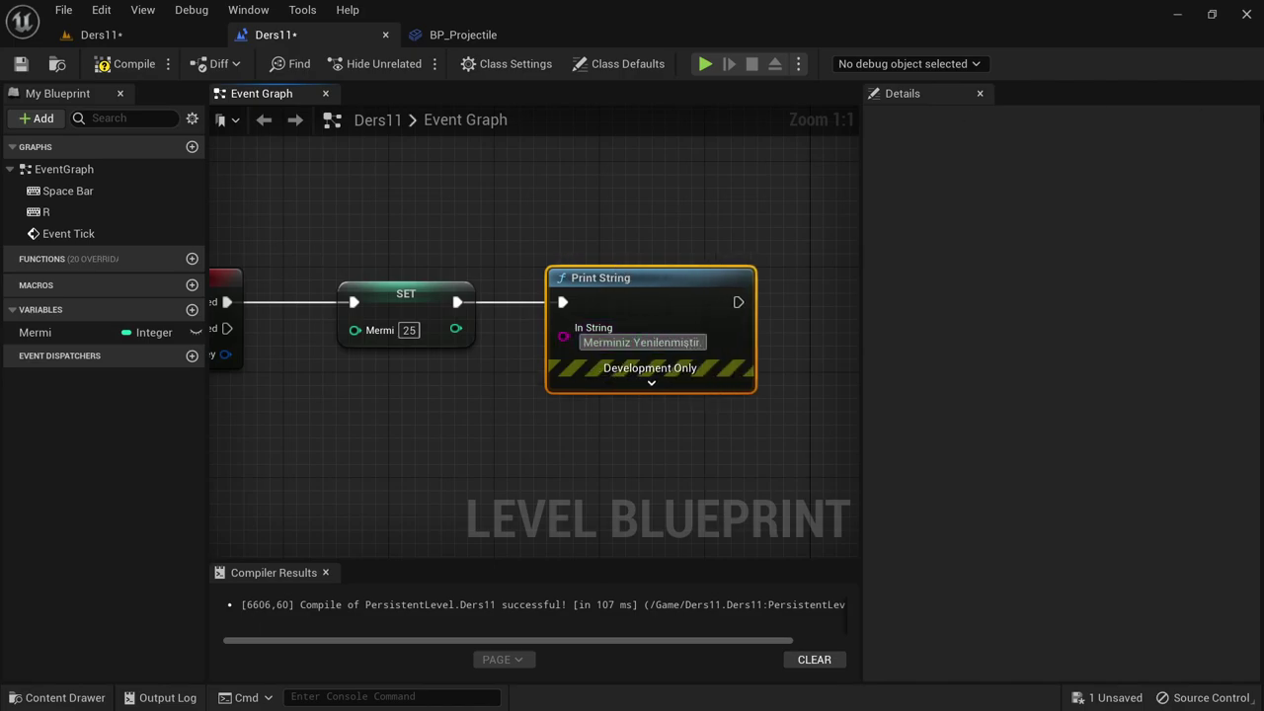
{"action": "left_click", "coordinate": [128, 64]}
{"action": "right_click_drag", "start_coordinate": [419, 186], "coordinate": [580, 179]}
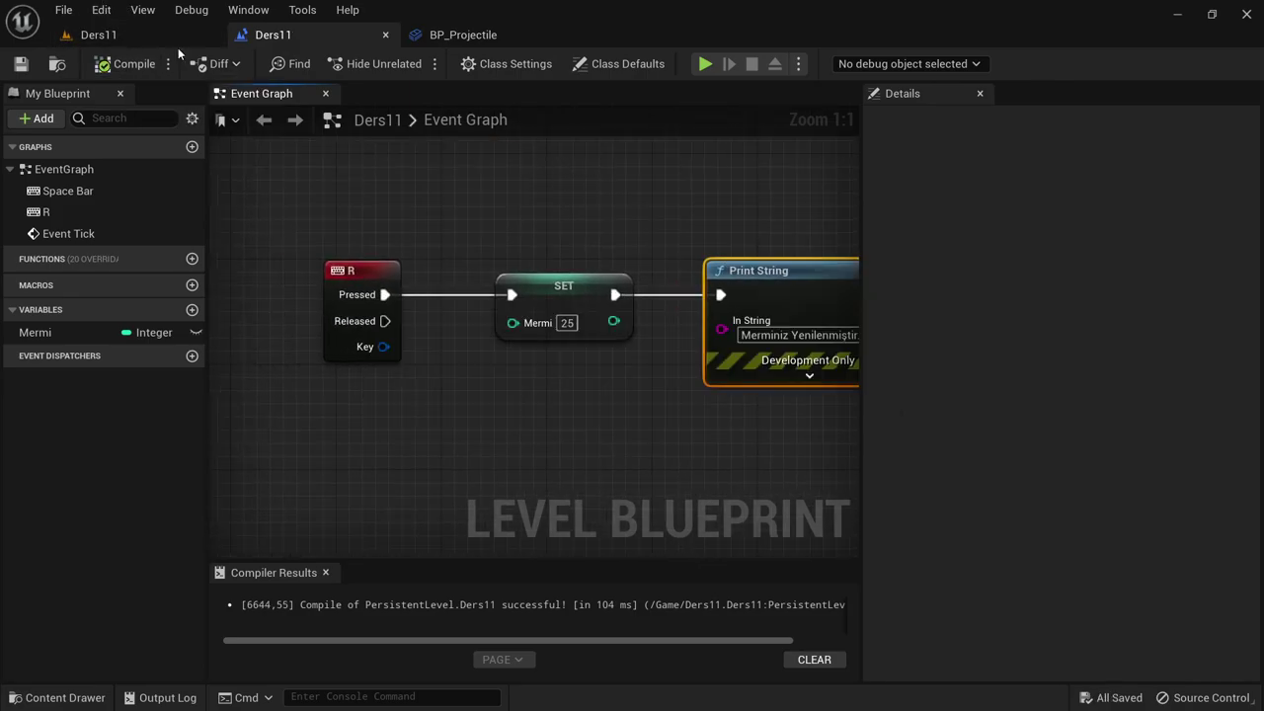
Step: Start playing the level in the editor and fire the first projectiles
{"action": "left_click", "coordinate": [99, 38]}
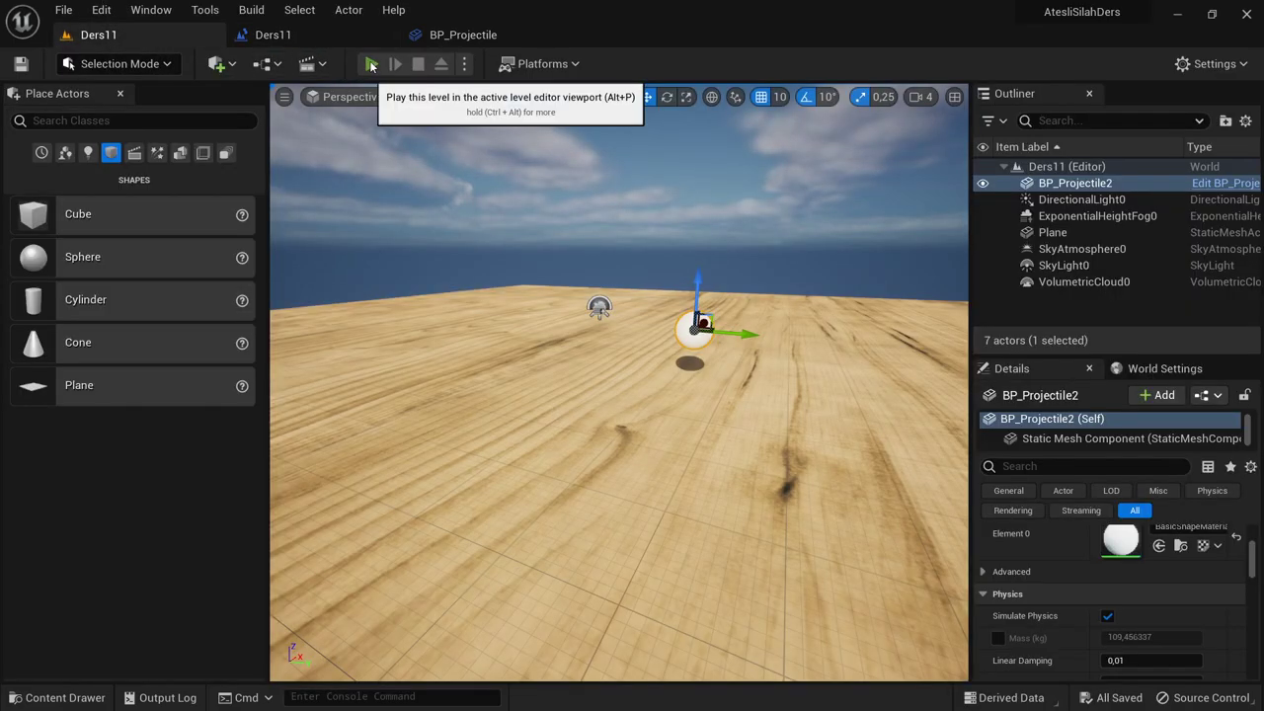
{"action": "key", "text": "alt+p"}
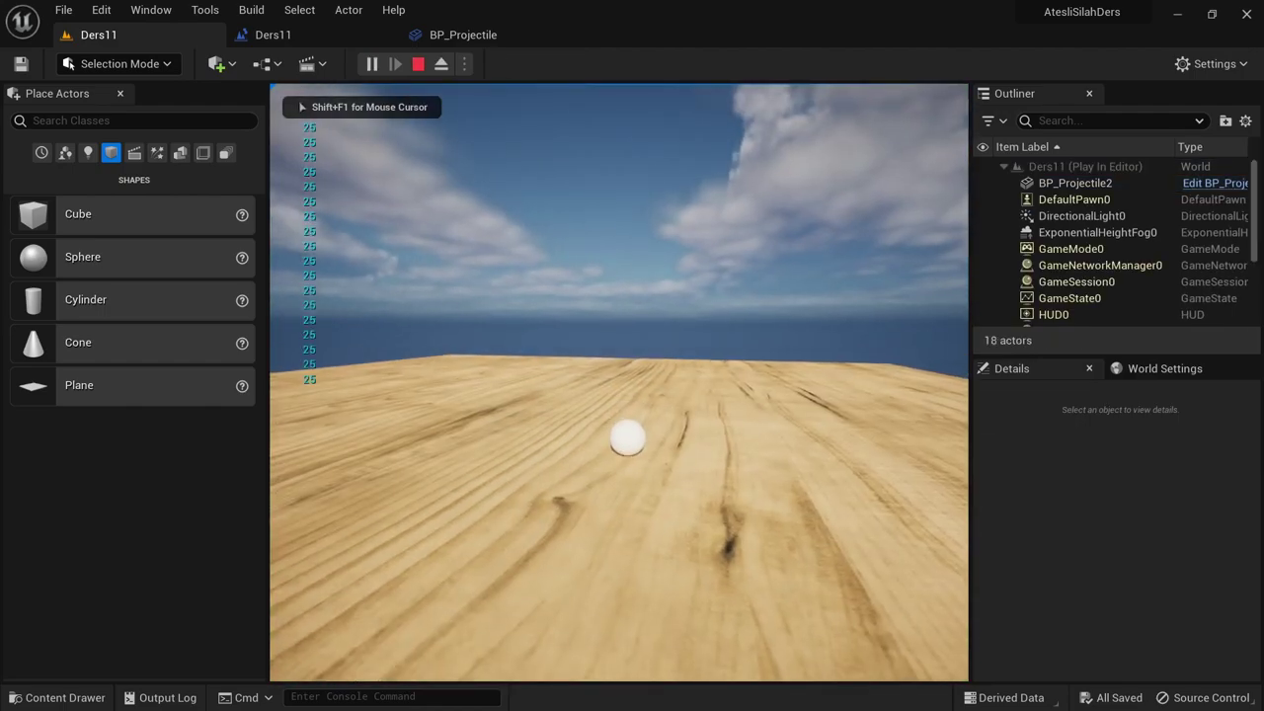
{"action": "key", "text": "w"}
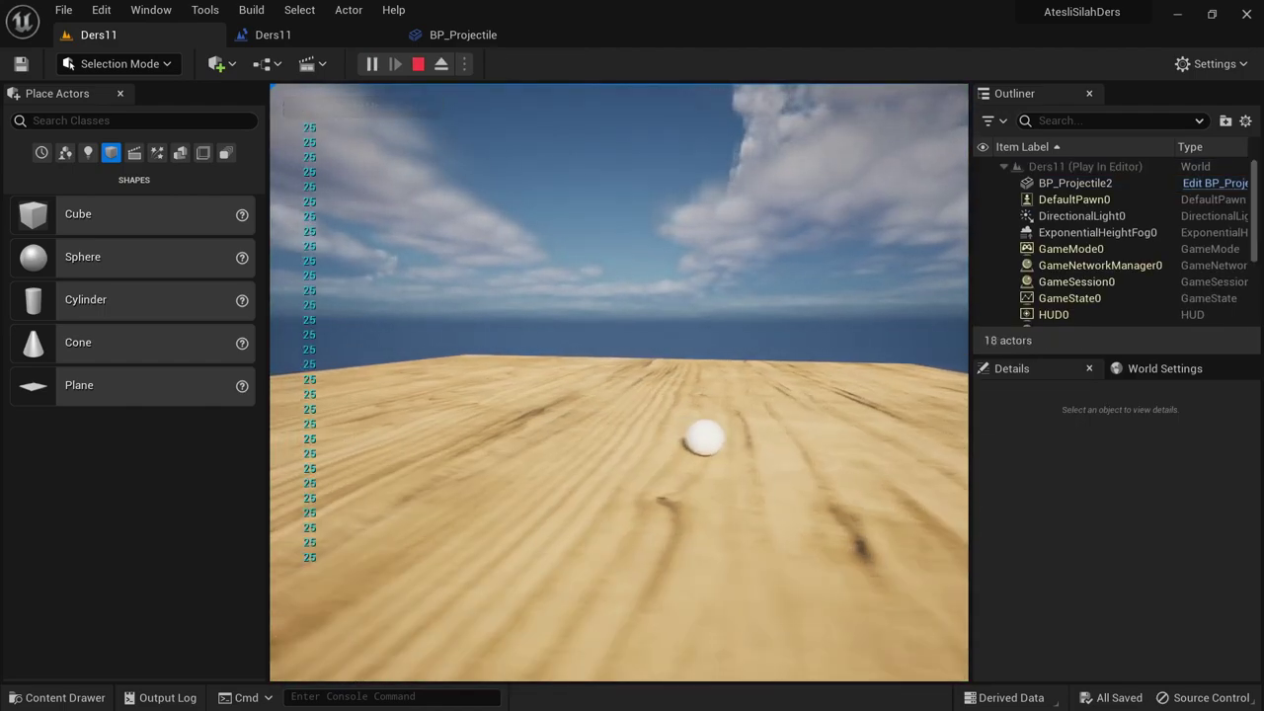
{"action": "left_click", "coordinate": [619, 384]}
{"action": "left_click", "coordinate": [620, 383]}
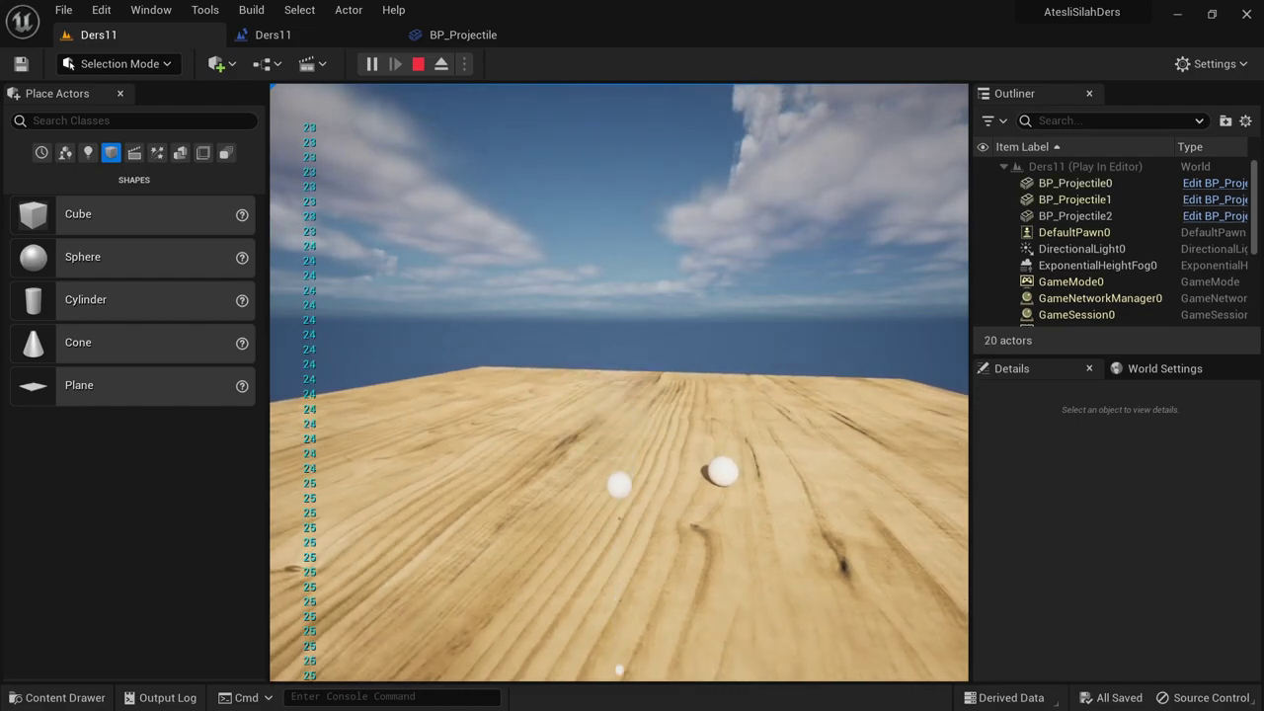
{"action": "left_click", "coordinate": [619, 383]}
{"action": "left_click", "coordinate": [619, 383]}
{"action": "left_click", "coordinate": [619, 383]}
{"action": "left_click", "coordinate": [619, 383]}
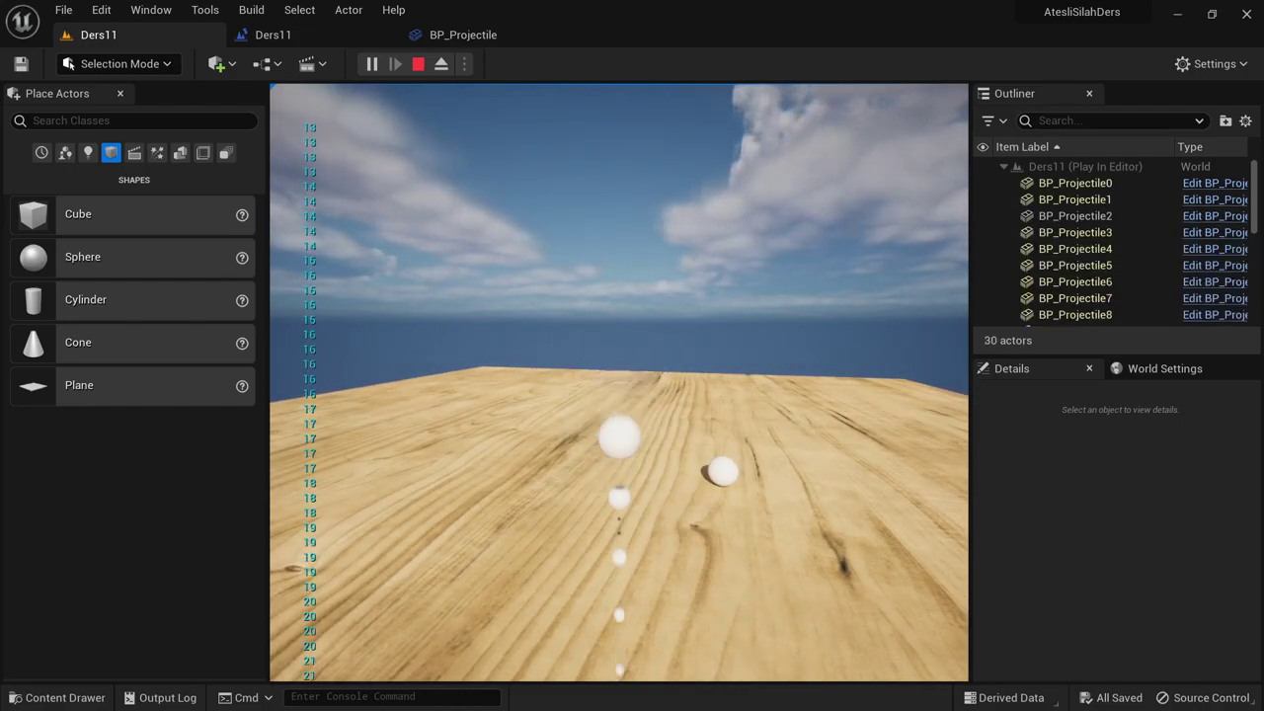
{"action": "left_click", "coordinate": [619, 383]}
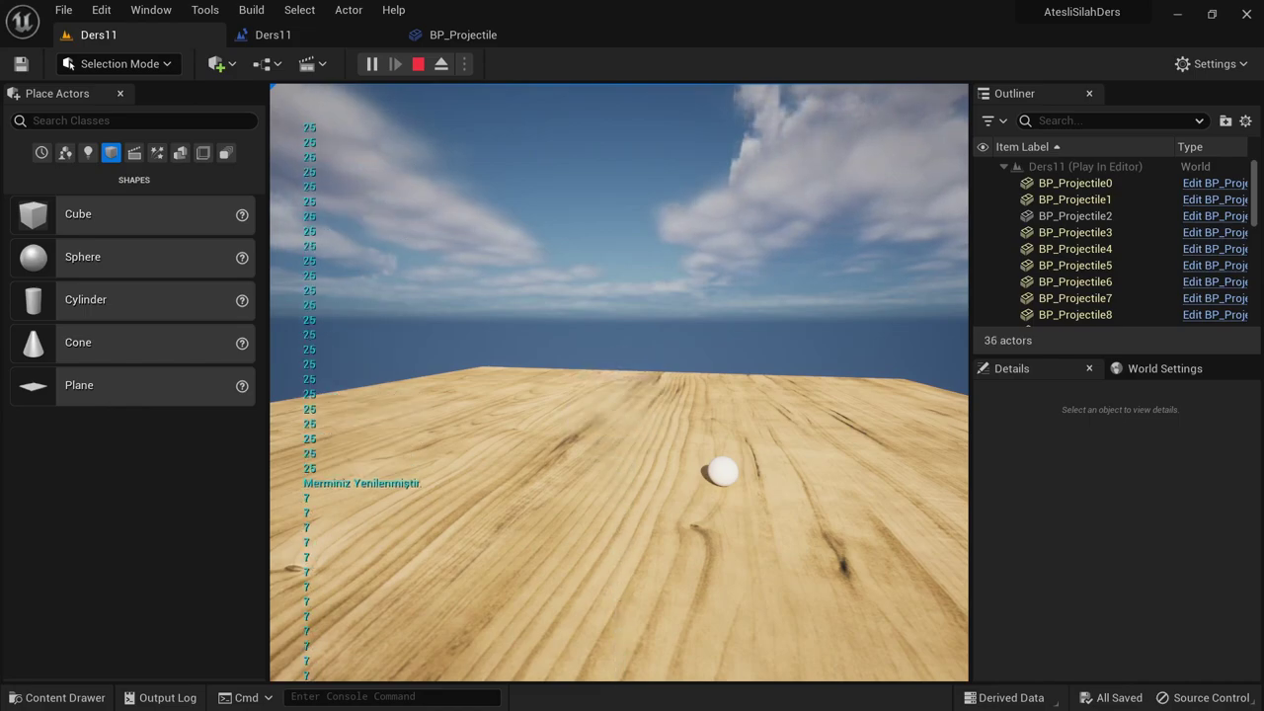
Step: Keep firing until the ammo reaches 0, then try firing with none left
{"action": "left_click", "coordinate": [619, 383]}
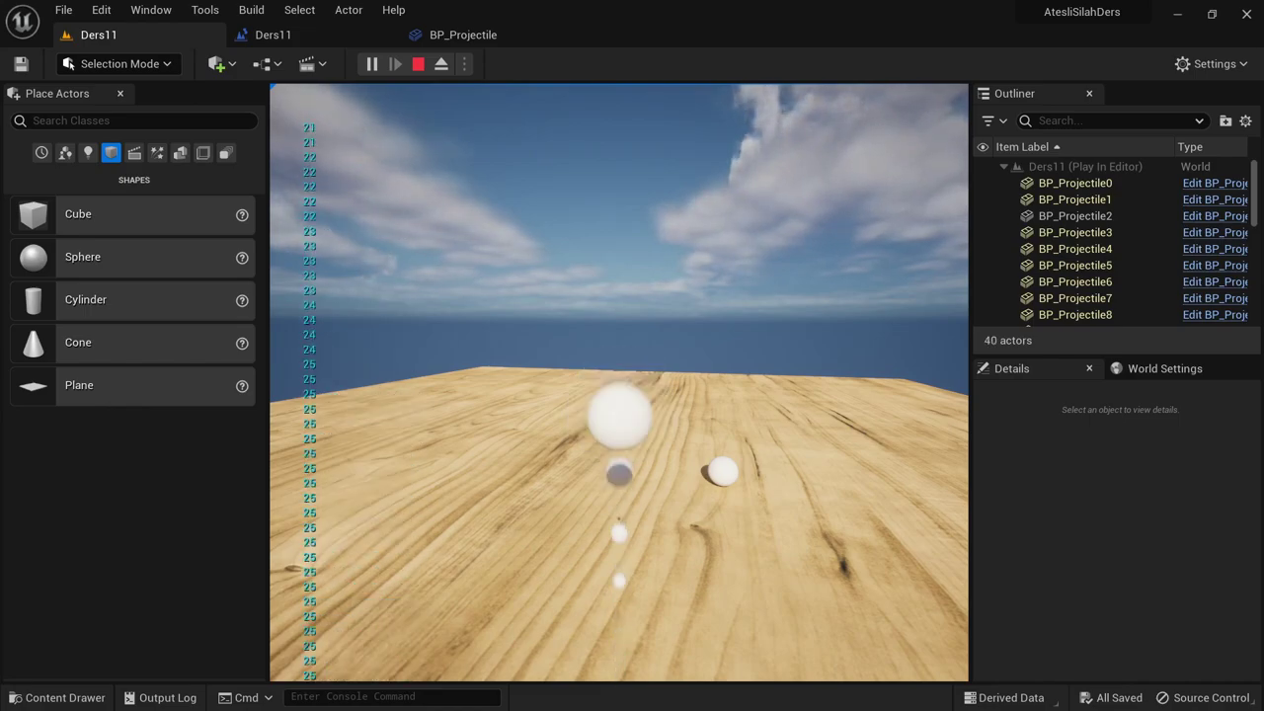
{"action": "left_click", "coordinate": [620, 383]}
{"action": "left_click", "coordinate": [619, 384]}
{"action": "left_click", "coordinate": [619, 383]}
{"action": "left_click", "coordinate": [619, 383]}
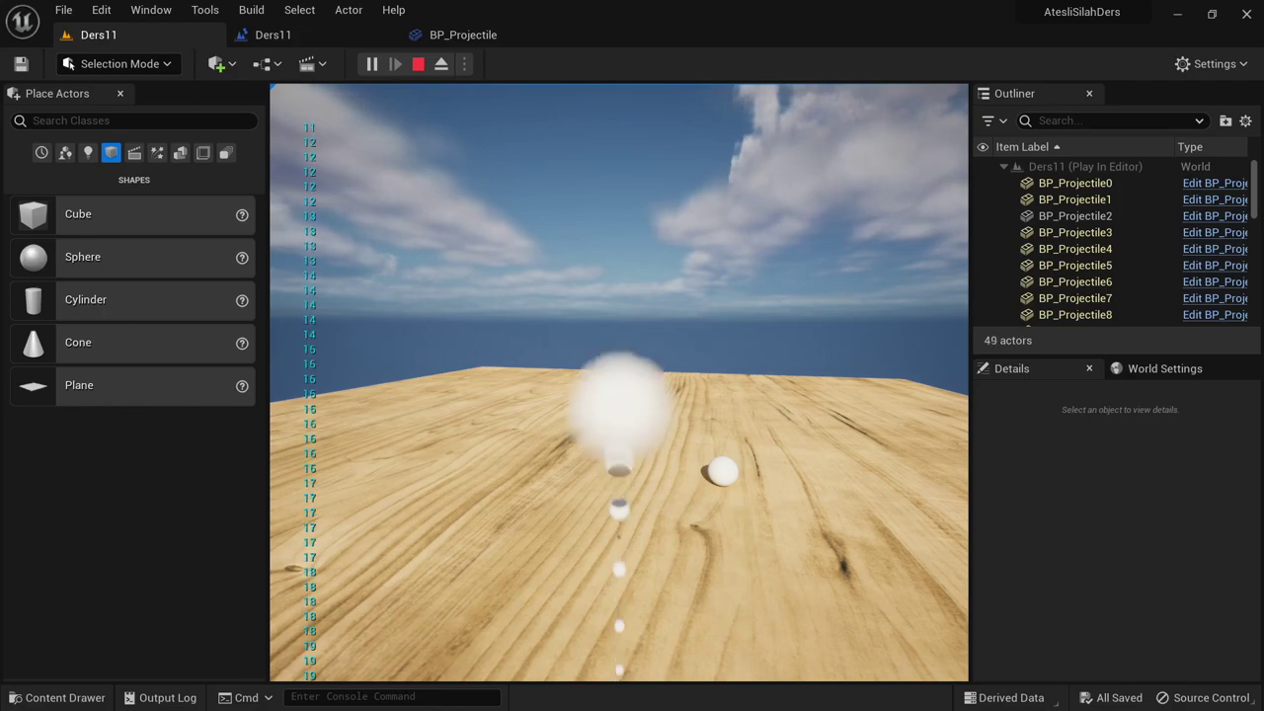
{"action": "left_click", "coordinate": [619, 383]}
{"action": "left_click", "coordinate": [619, 383]}
{"action": "left_click", "coordinate": [619, 383]}
{"action": "left_click", "coordinate": [619, 383]}
{"action": "left_click", "coordinate": [619, 383]}
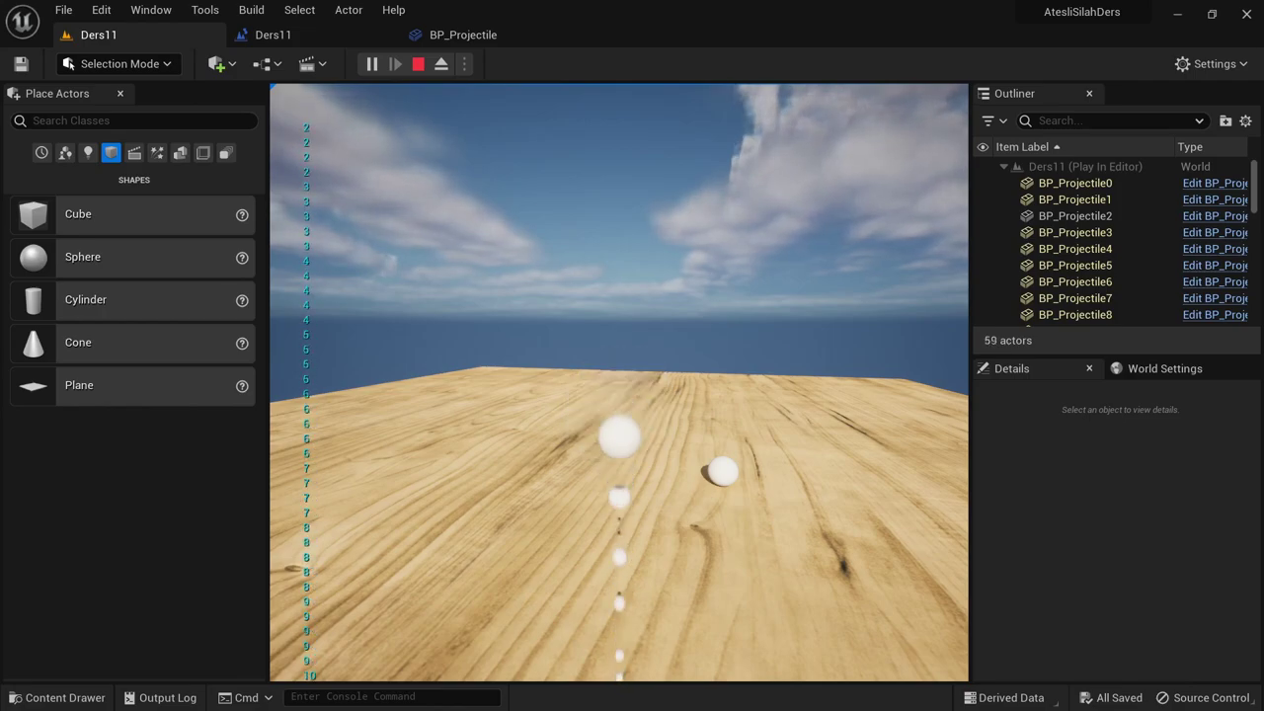
{"action": "left_click", "coordinate": [619, 383]}
{"action": "left_click", "coordinate": [619, 383]}
{"action": "left_click", "coordinate": [619, 384]}
{"action": "left_click", "coordinate": [619, 383]}
{"action": "left_click", "coordinate": [619, 383]}
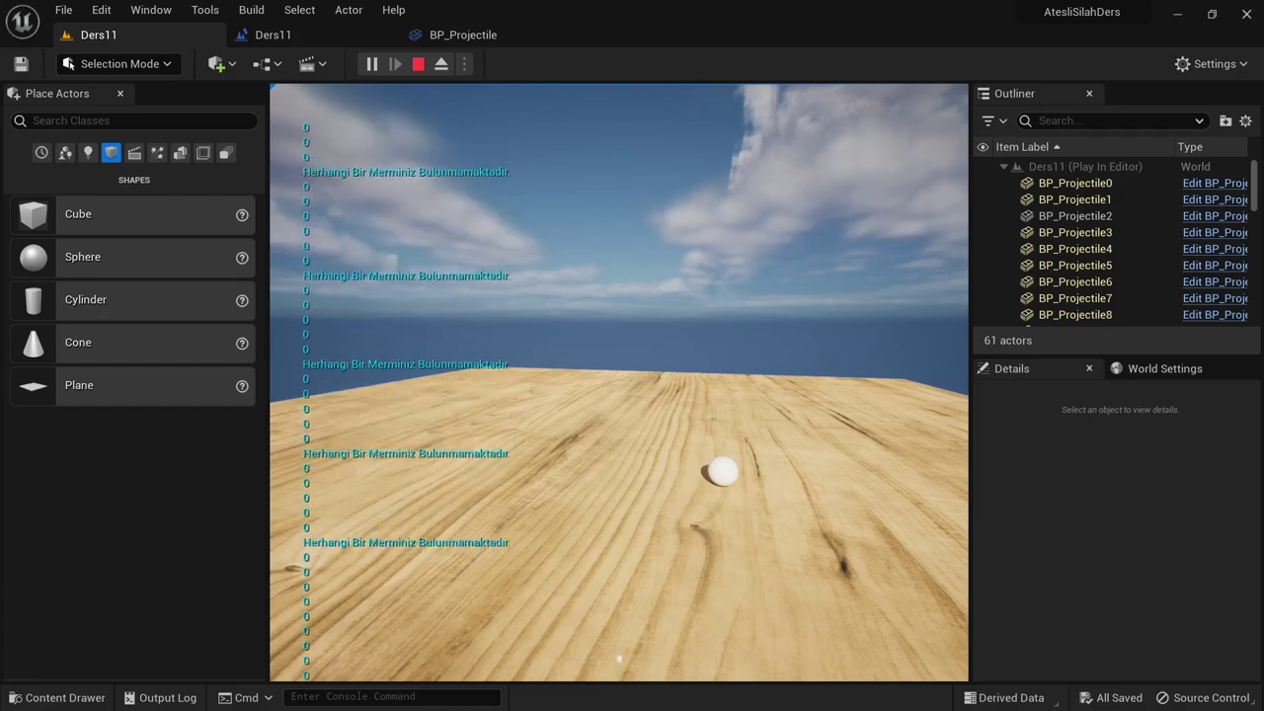
{"action": "left_click", "coordinate": [619, 383]}
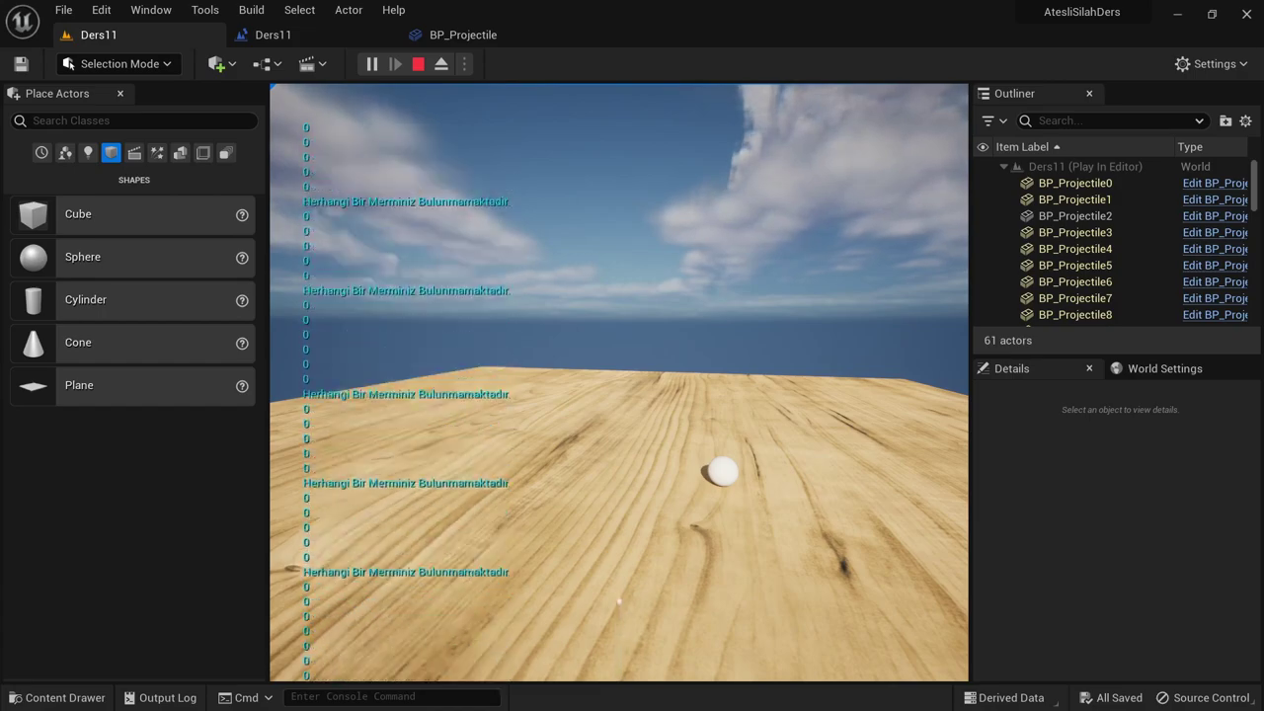
Step: Reload with R back to 25 ammo, fire again, then stop play and return to the Level Blueprint
{"action": "key", "text": "r"}
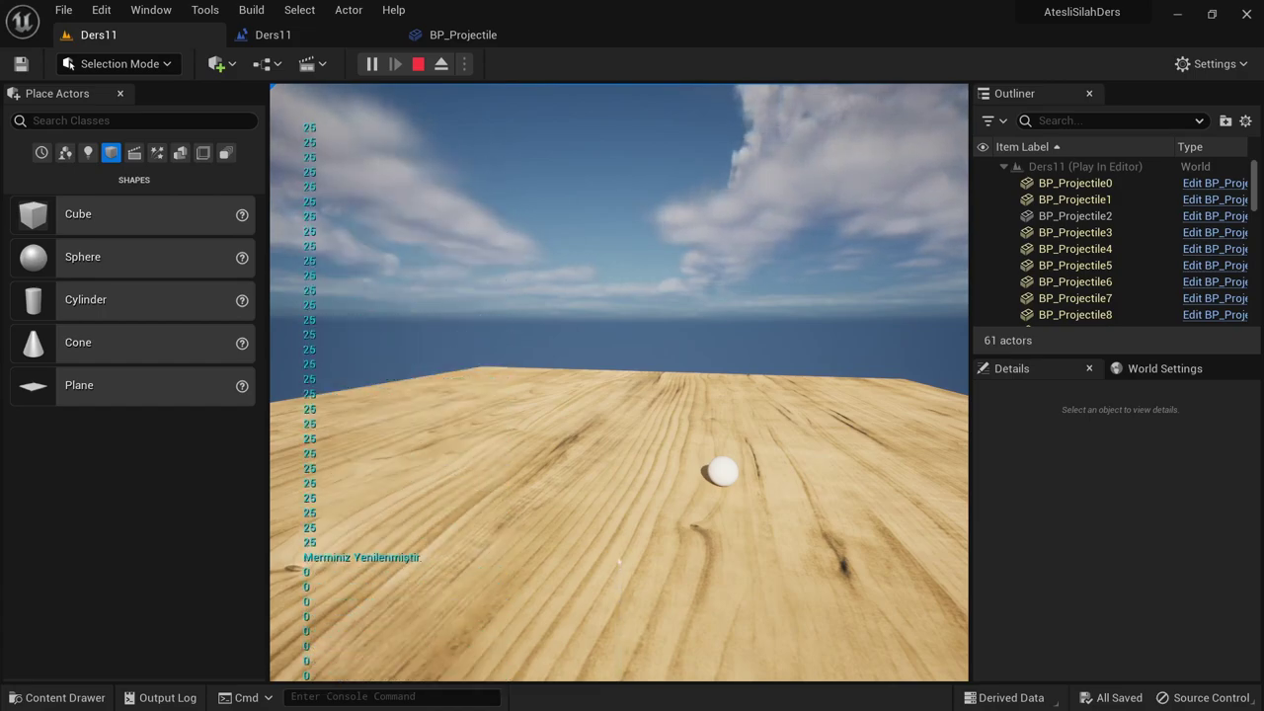
{"action": "left_click", "coordinate": [619, 383]}
{"action": "left_click", "coordinate": [619, 383]}
{"action": "left_click", "coordinate": [619, 383]}
{"action": "left_click", "coordinate": [619, 383]}
{"action": "left_click", "coordinate": [619, 383]}
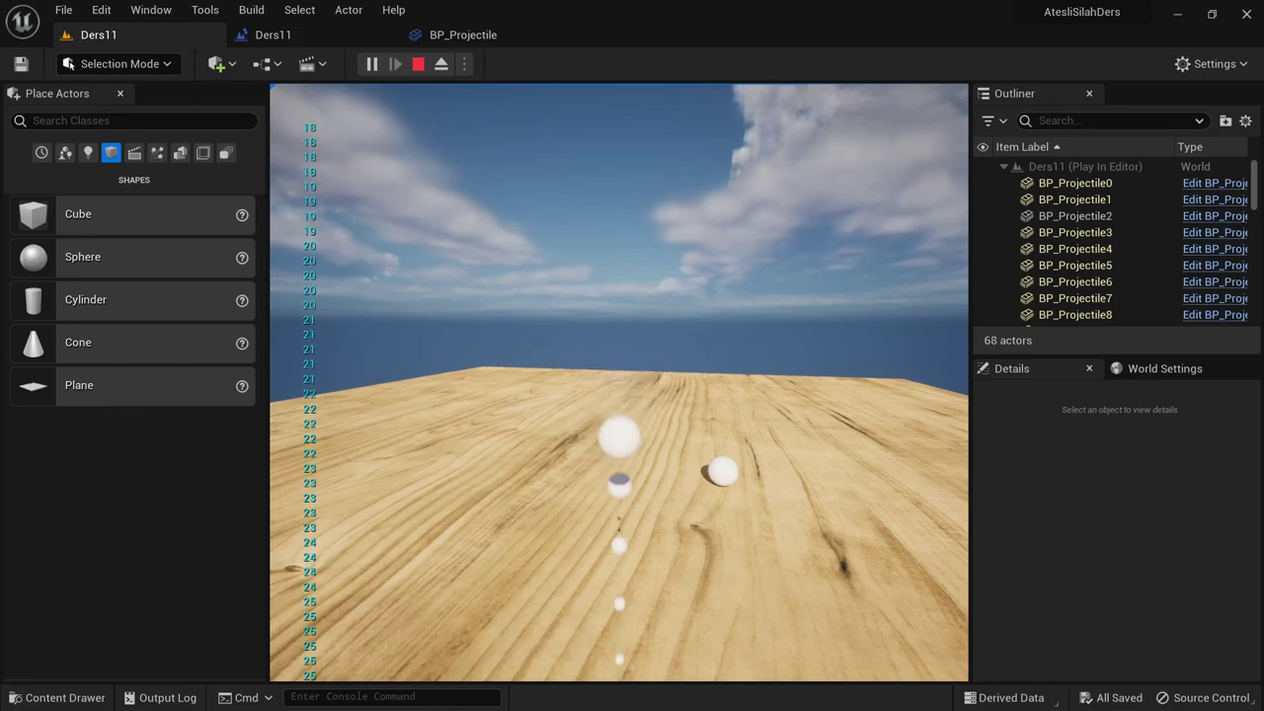
{"action": "key", "text": "Escape"}
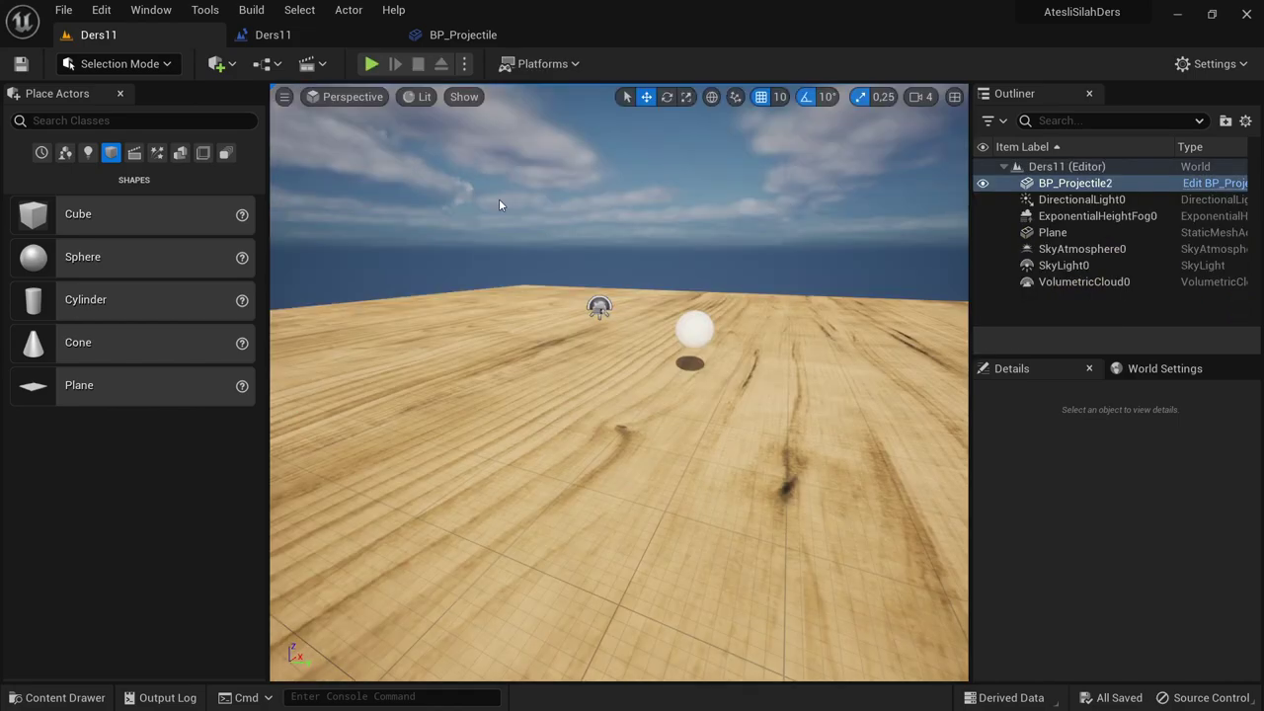
{"action": "left_click", "coordinate": [273, 41]}
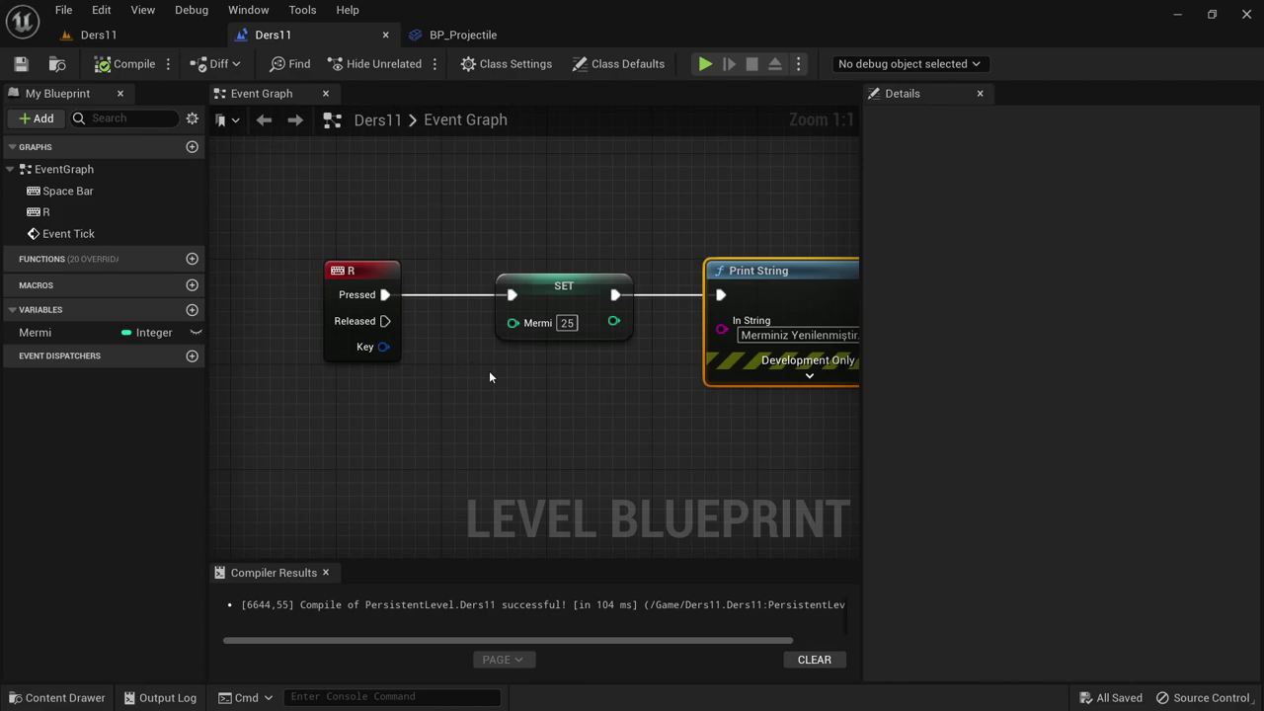
Step: Insert a Delay node between the R Pressed event and the SET Mermi node
{"action": "right_click_drag", "start_coordinate": [703, 400], "coordinate": [462, 386]}
{"action": "scroll", "coordinate": [462, 387], "scroll_direction": "down", "scroll_amount": 1}
{"action": "left_click_drag", "start_coordinate": [662, 553], "coordinate": [252, 269]}
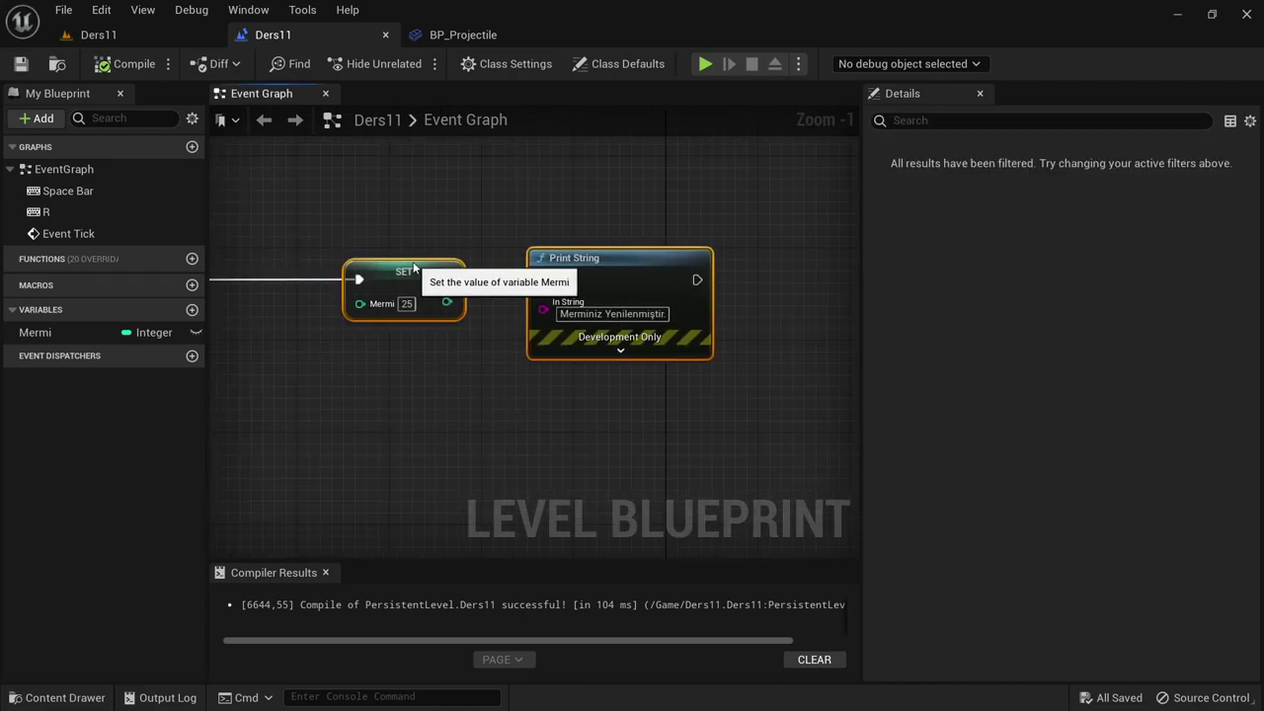
{"action": "right_click_drag", "start_coordinate": [321, 269], "coordinate": [477, 206]}
{"action": "scroll", "coordinate": [477, 220], "scroll_direction": "up", "scroll_amount": 1}
{"action": "mouse_move", "coordinate": [431, 262]}
{"action": "left_mouse_down"}
{"action": "mouse_move", "coordinate": [341, 265]}
{"action": "mouse_move", "coordinate": [376, 289]}
{"action": "mouse_move", "coordinate": [473, 242]}
{"action": "left_mouse_up"}
{"action": "type", "text": "delay"}
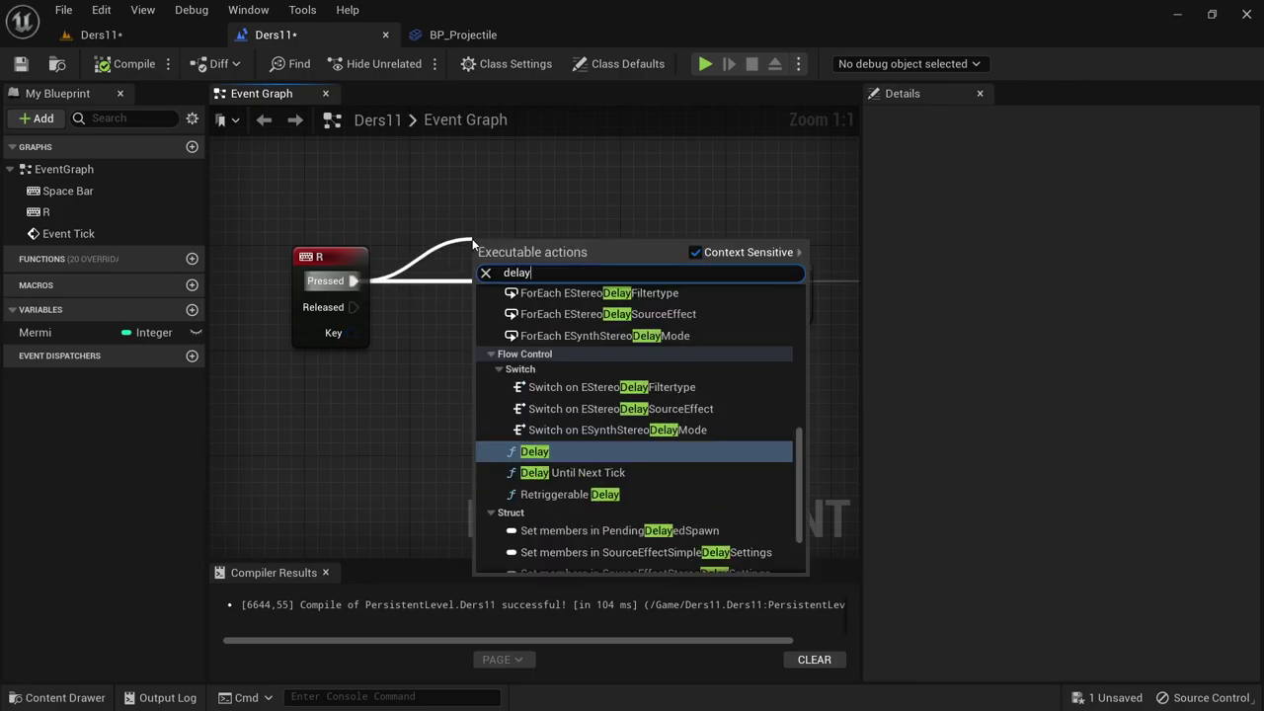
{"action": "key", "text": "Return"}
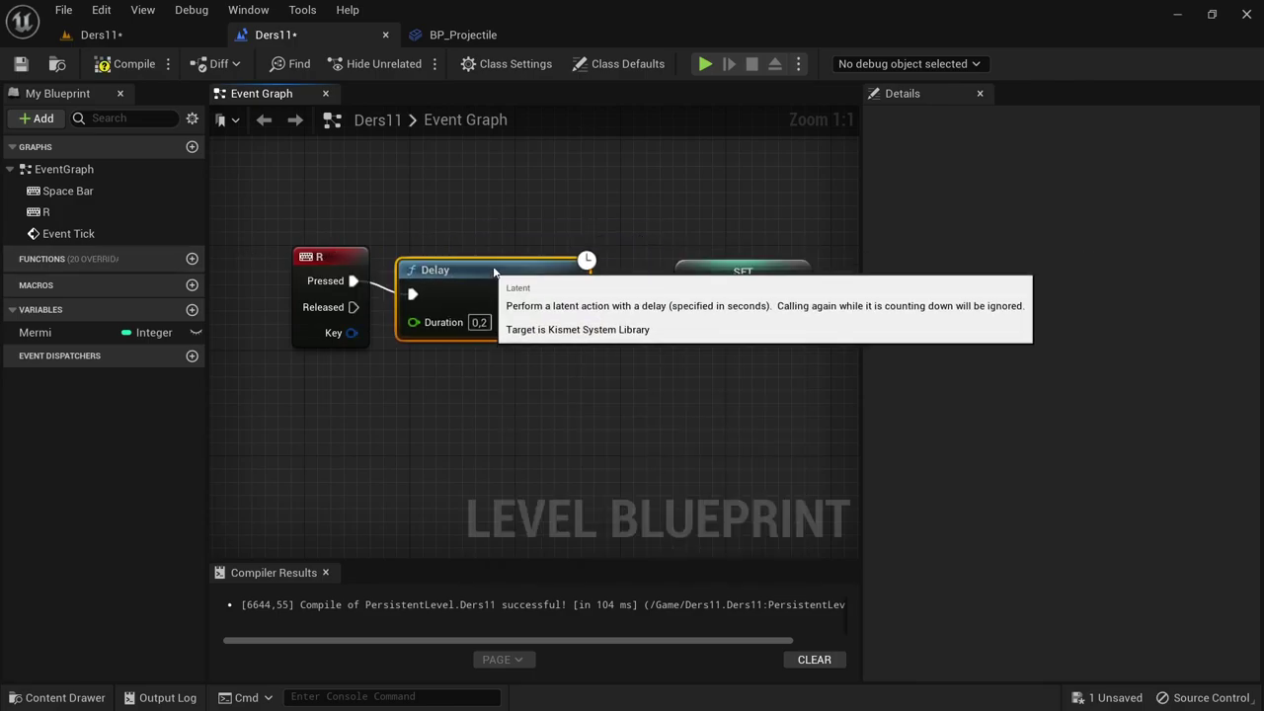
{"action": "left_click_drag", "start_coordinate": [495, 273], "coordinate": [508, 259]}
{"action": "right_click_drag", "start_coordinate": [519, 349], "coordinate": [550, 347]}
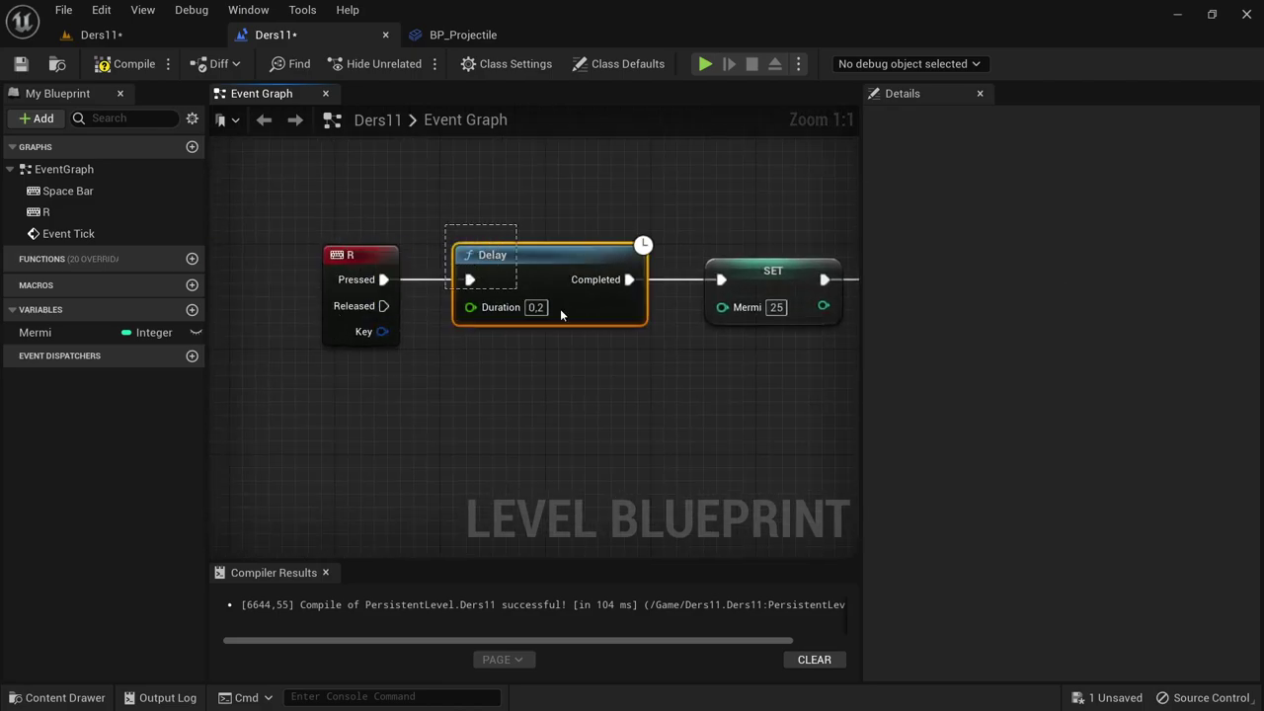
Step: Set the Delay Duration to 5 seconds and compile and save the Level Blueprint
{"action": "left_click_drag", "start_coordinate": [674, 350], "coordinate": [675, 350]}
{"action": "left_click", "coordinate": [534, 307]}
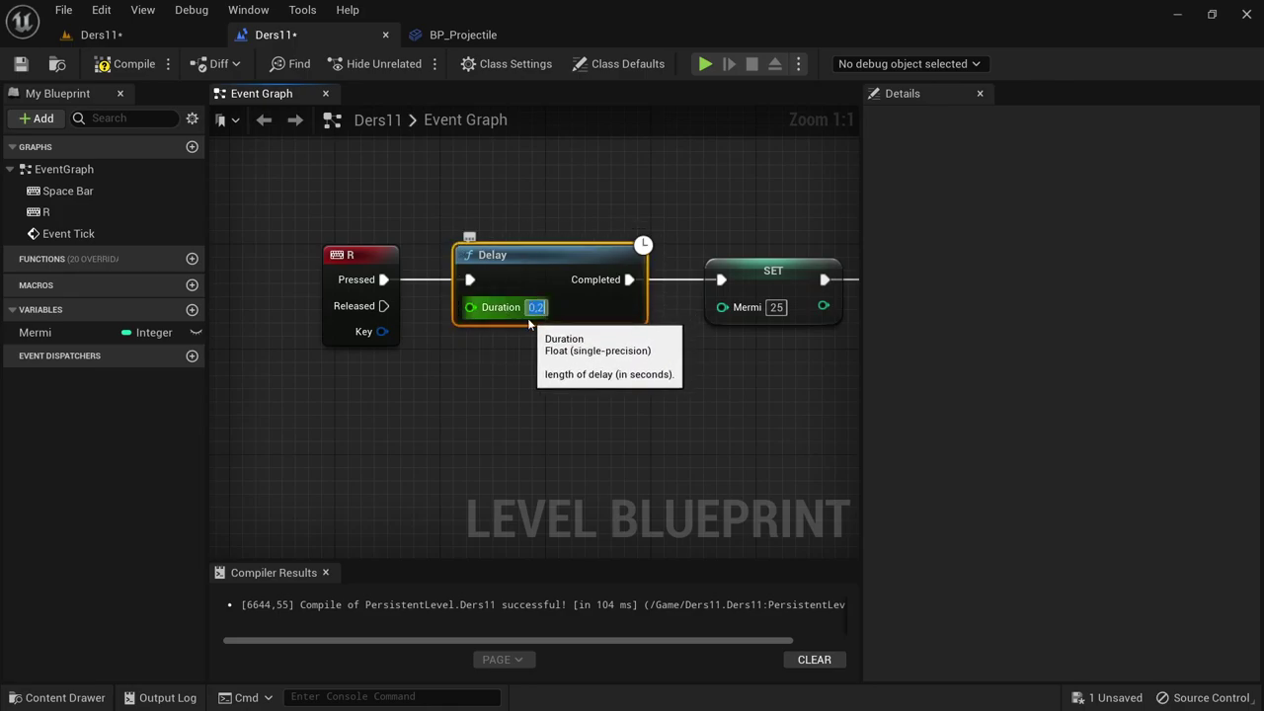
{"action": "right_click_drag", "start_coordinate": [527, 318], "coordinate": [314, 345]}
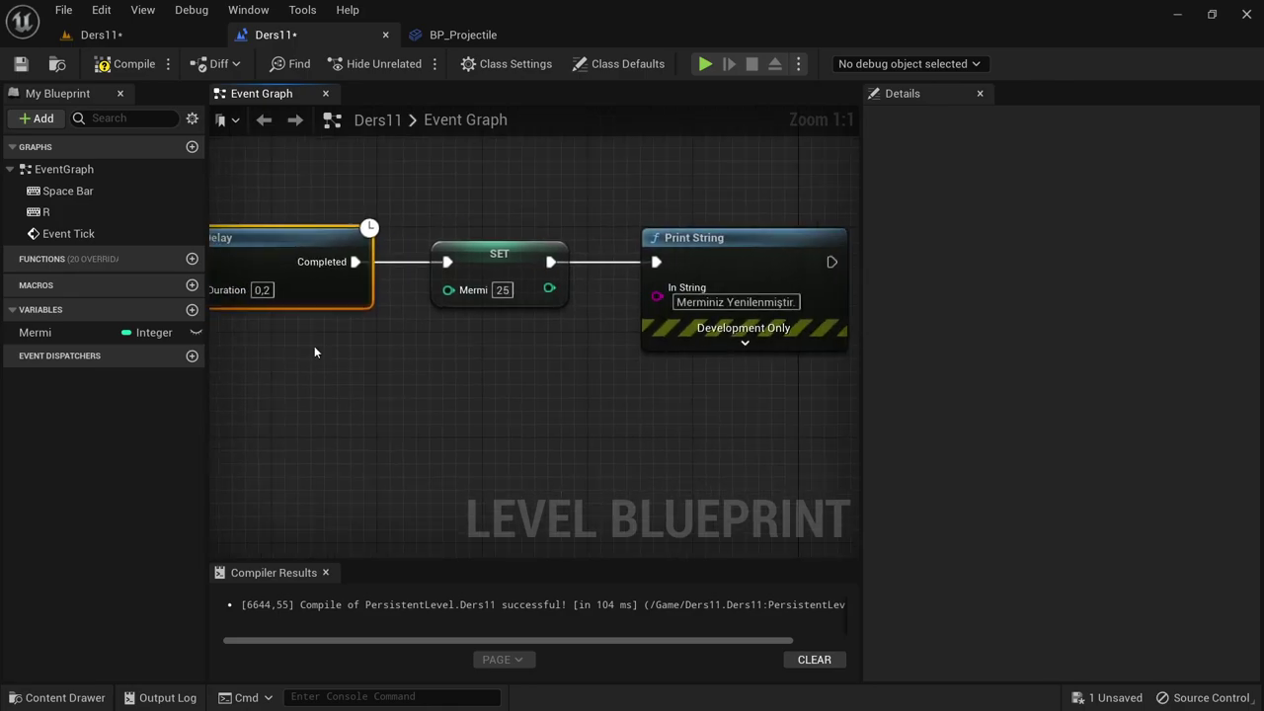
{"action": "left_click_drag", "start_coordinate": [449, 202], "coordinate": [652, 326]}
{"action": "right_click_drag", "start_coordinate": [520, 311], "coordinate": [669, 326]}
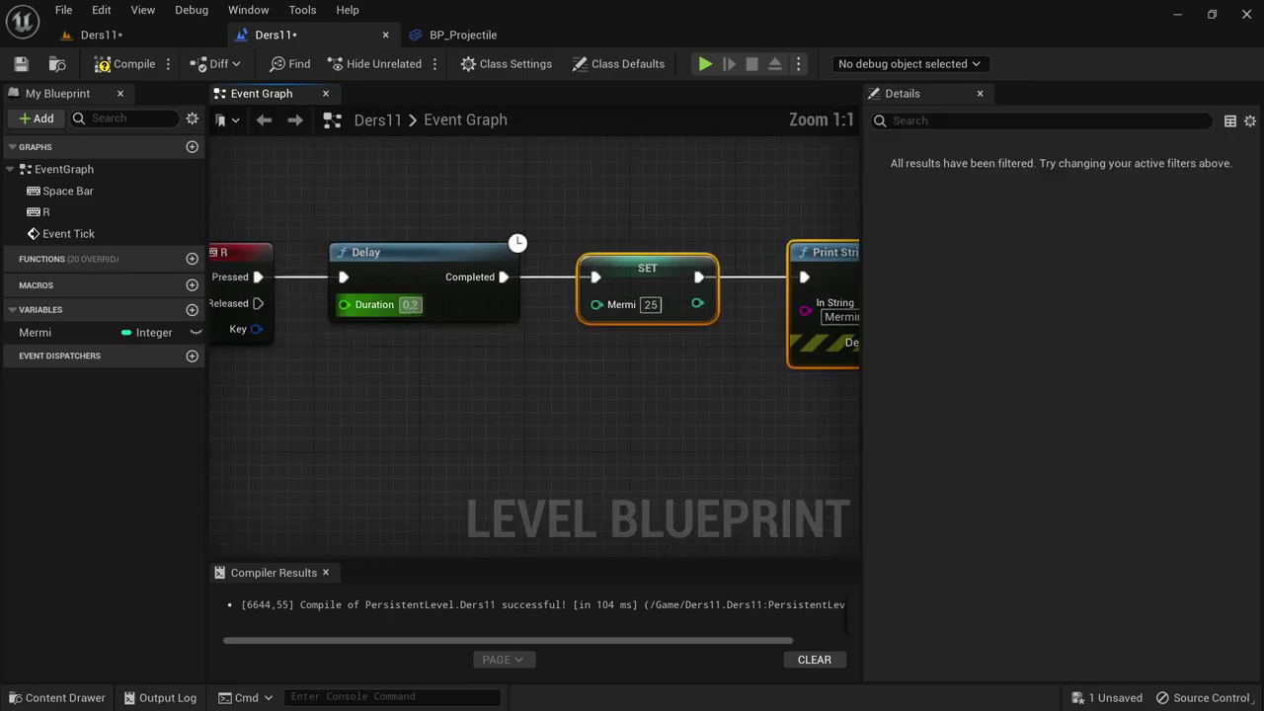
{"action": "left_click", "coordinate": [406, 304]}
{"action": "type", "text": "2"}
{"action": "left_click", "coordinate": [484, 363]}
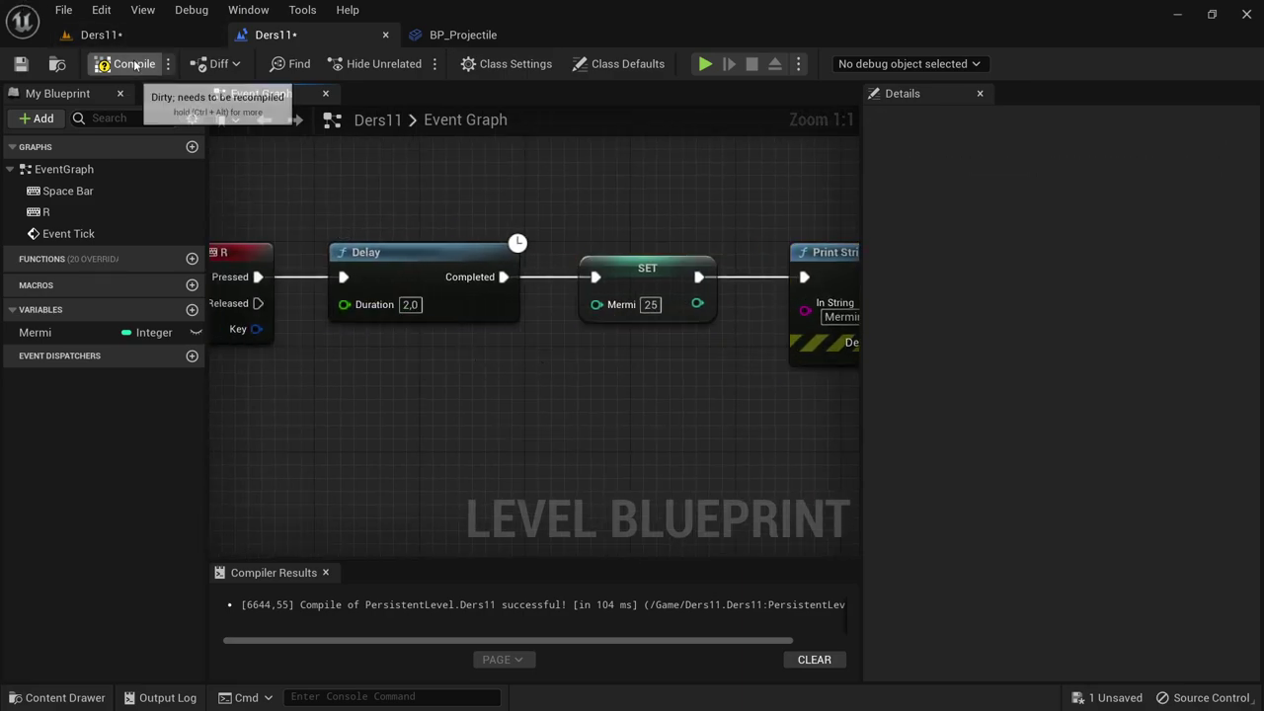
{"action": "left_click", "coordinate": [408, 304]}
{"action": "type", "text": "5"}
{"action": "key", "text": "Return"}
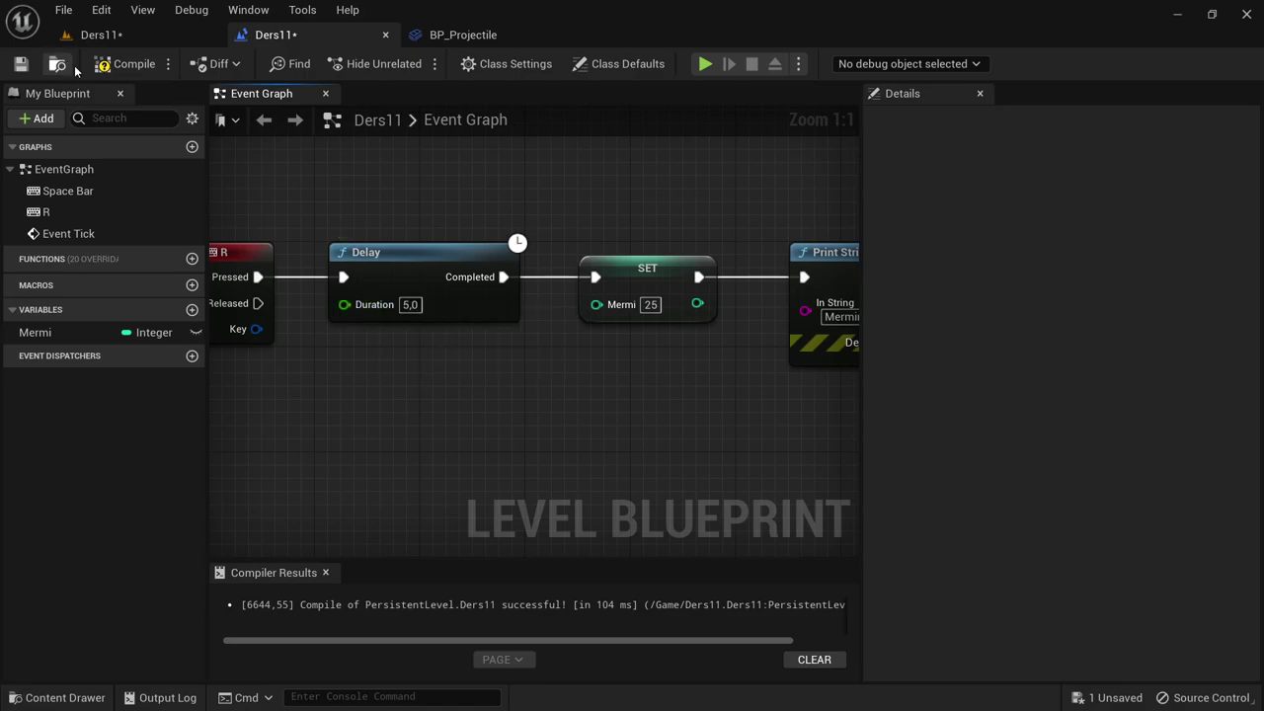
{"action": "left_click", "coordinate": [126, 63]}
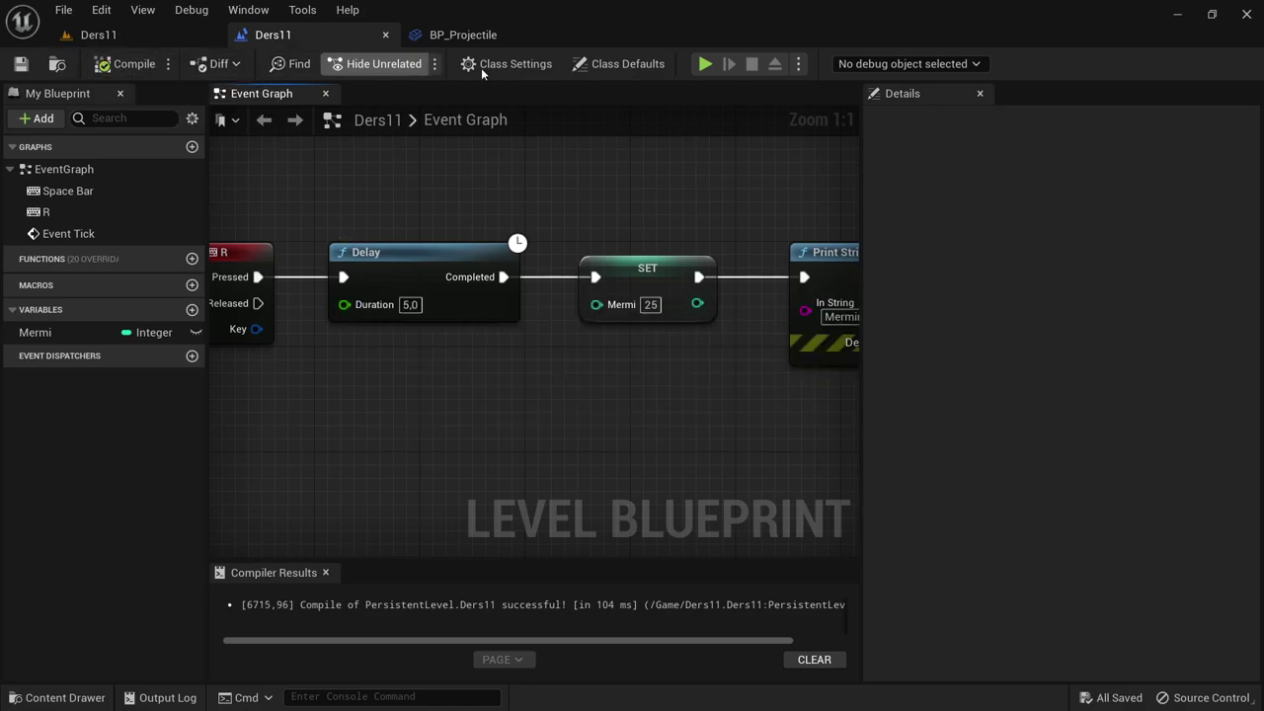
Step: Play the level and fire shots until Mermi drops to 6
{"action": "left_click", "coordinate": [710, 63]}
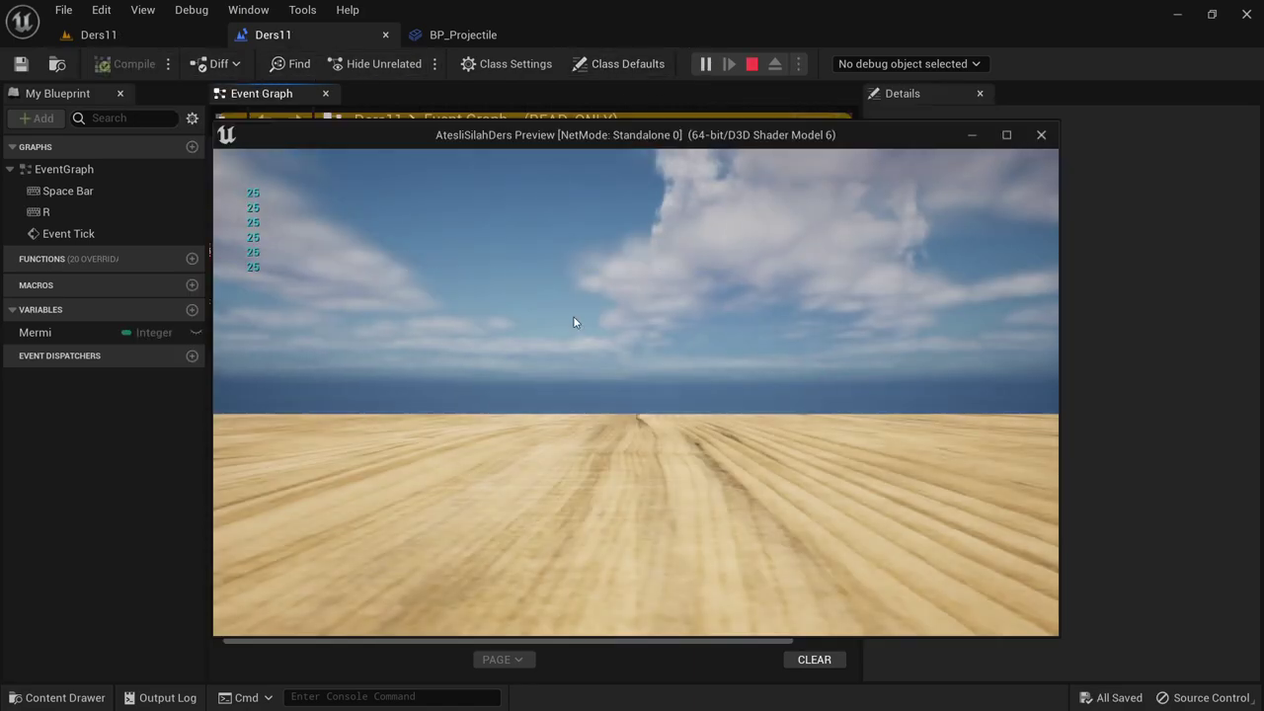
{"action": "left_click", "coordinate": [574, 322]}
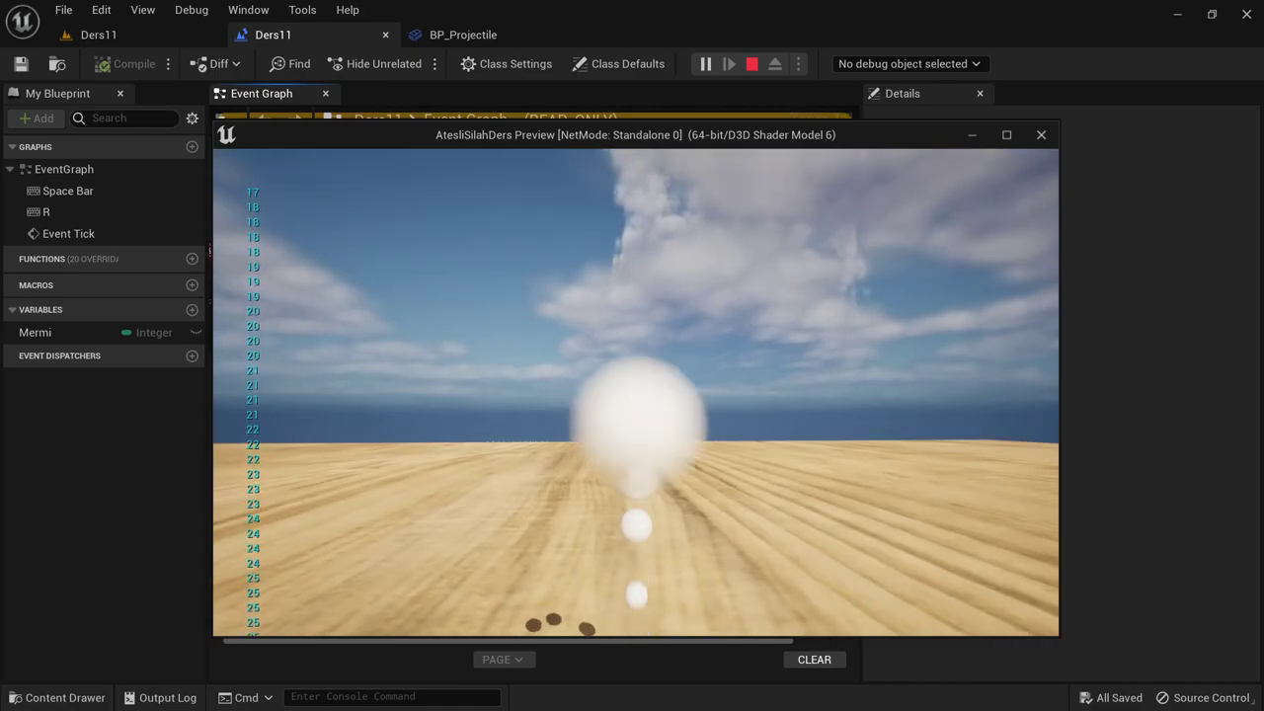
{"action": "key", "text": "space"}
{"action": "key", "text": "space"}
{"action": "key", "text": "space"}
{"action": "key", "text": "space"}
{"action": "key", "text": "space"}
{"action": "key", "text": "space"}
{"action": "key", "text": "space"}
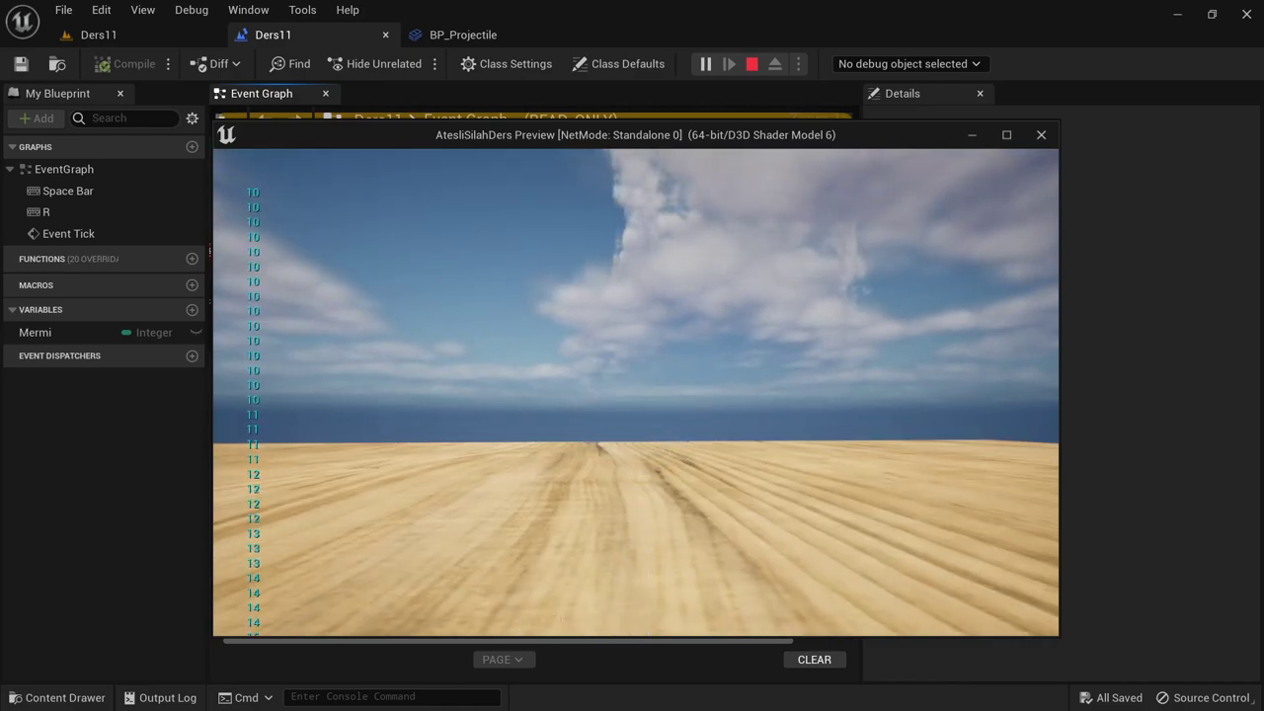
{"action": "key", "text": "space"}
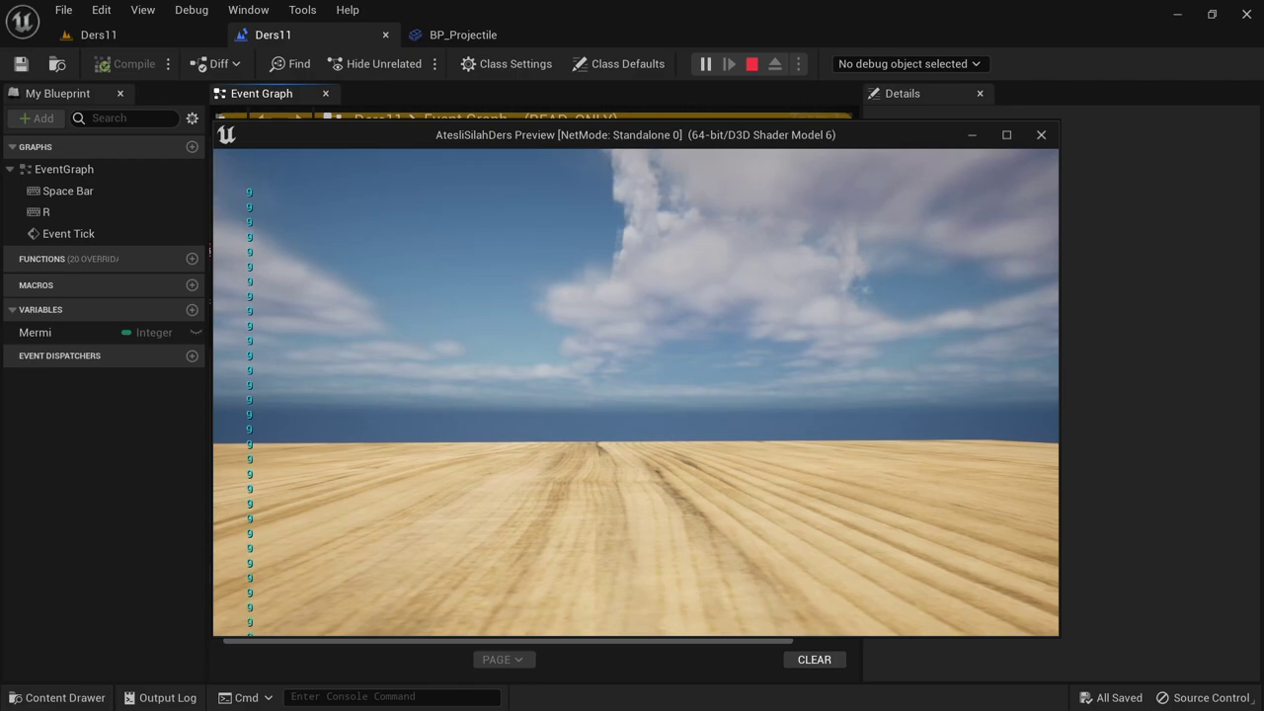
{"action": "key", "text": "space"}
{"action": "key", "text": "space"}
{"action": "key", "text": "space"}
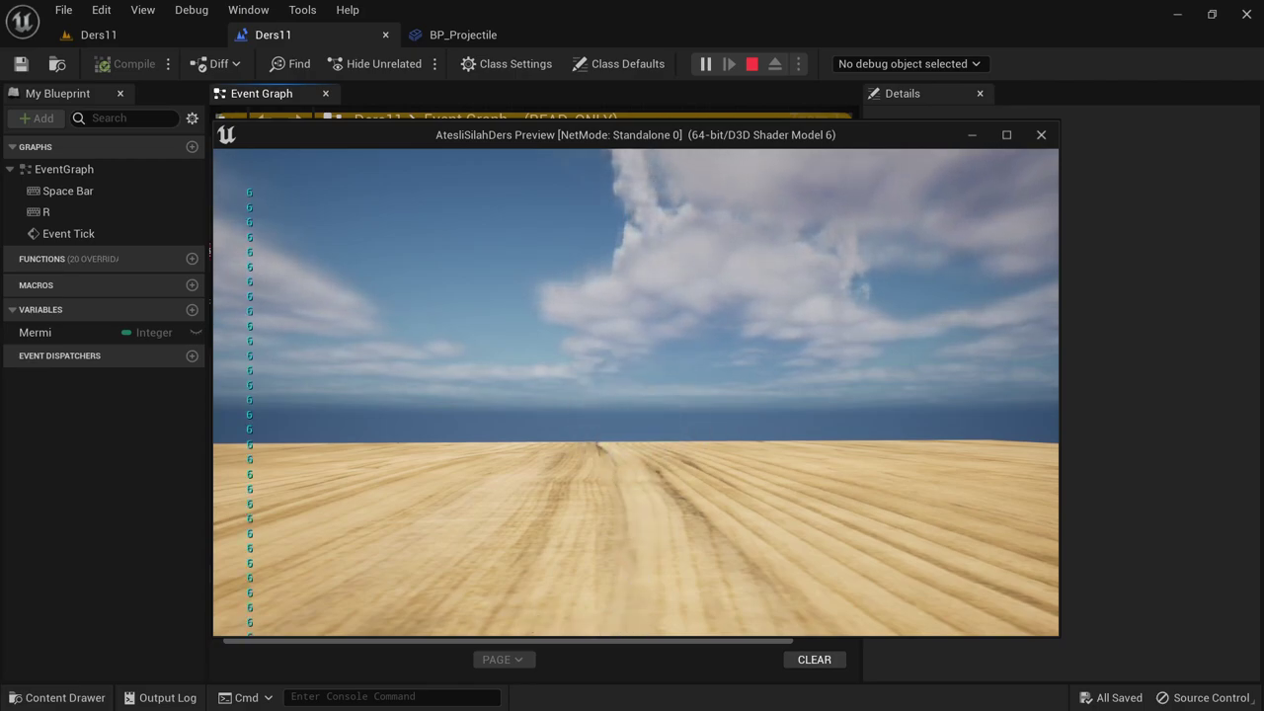
Step: Reload with R to restore Mermi to 25 and show the message, then stop play
{"action": "key", "text": "r"}
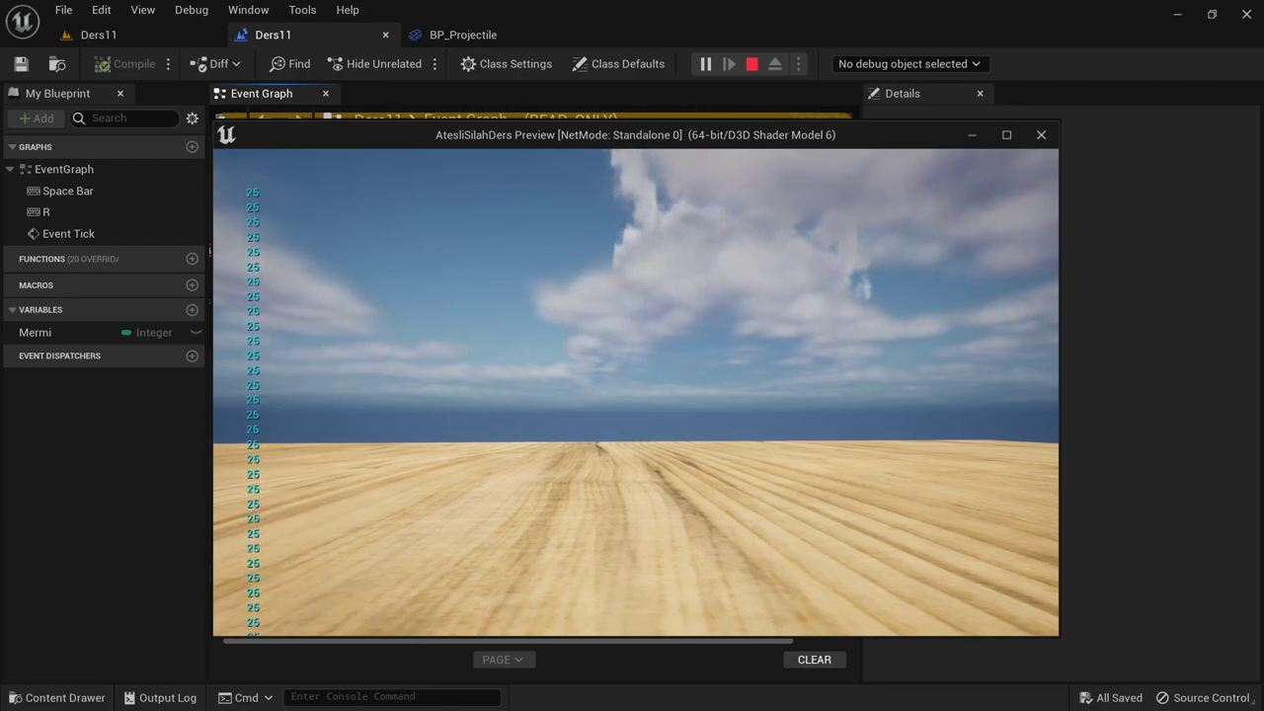
{"action": "key", "text": "Escape"}
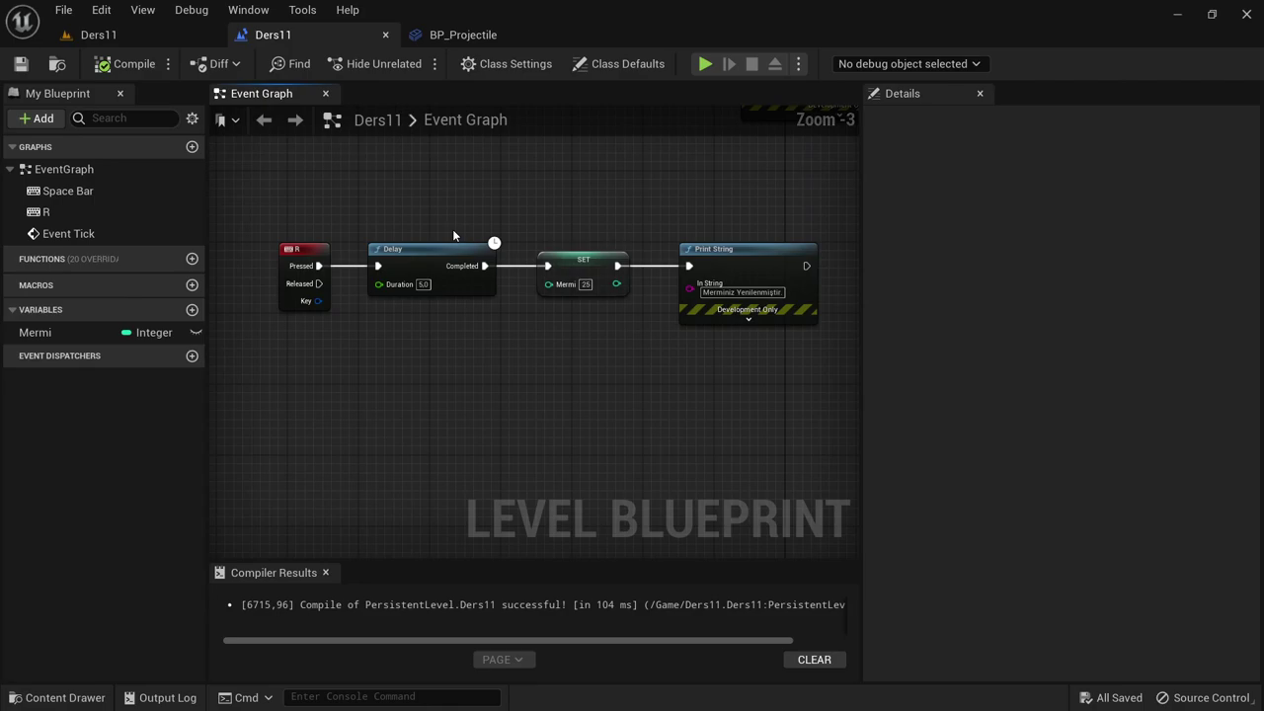
{"action": "right_click_drag", "start_coordinate": [454, 235], "coordinate": [542, 216]}
{"action": "scroll", "coordinate": [541, 207], "scroll_direction": "up", "scroll_amount": 1}
{"action": "scroll", "coordinate": [568, 233], "scroll_direction": "down", "scroll_amount": 2}
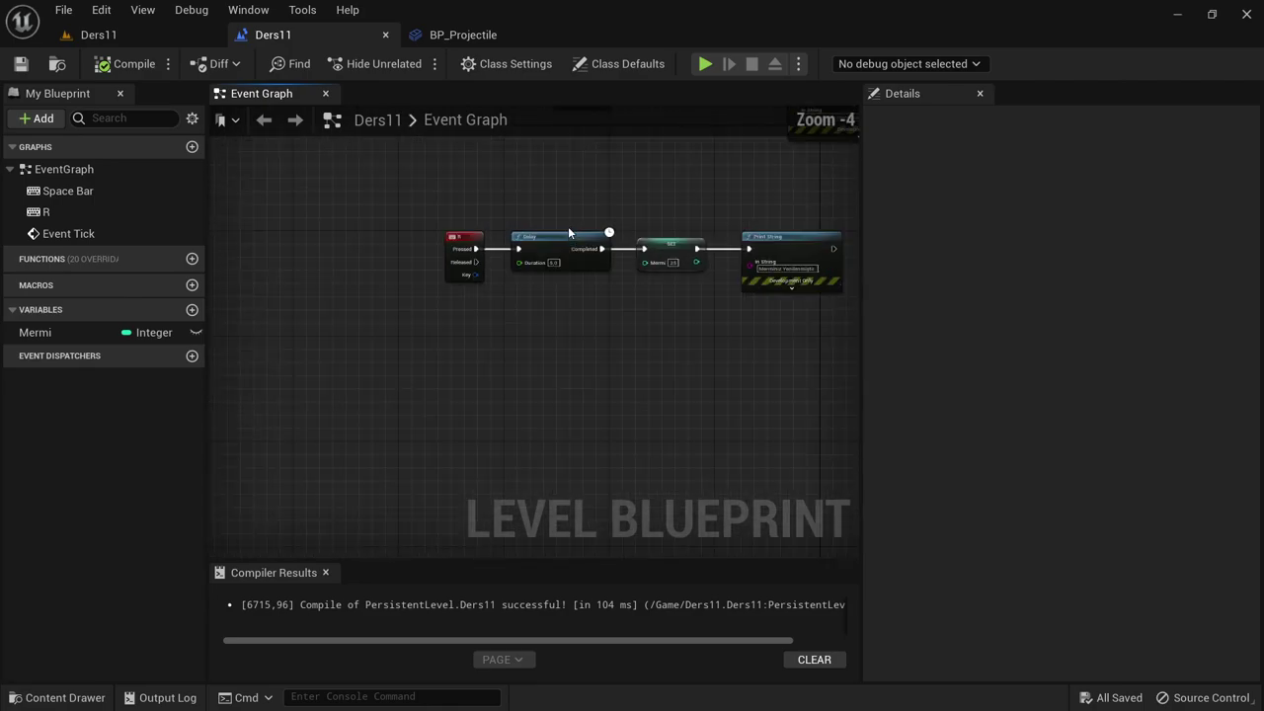
{"action": "scroll", "coordinate": [534, 182], "scroll_direction": "down", "scroll_amount": 2}
{"action": "scroll", "coordinate": [560, 215], "scroll_direction": "up", "scroll_amount": 6}
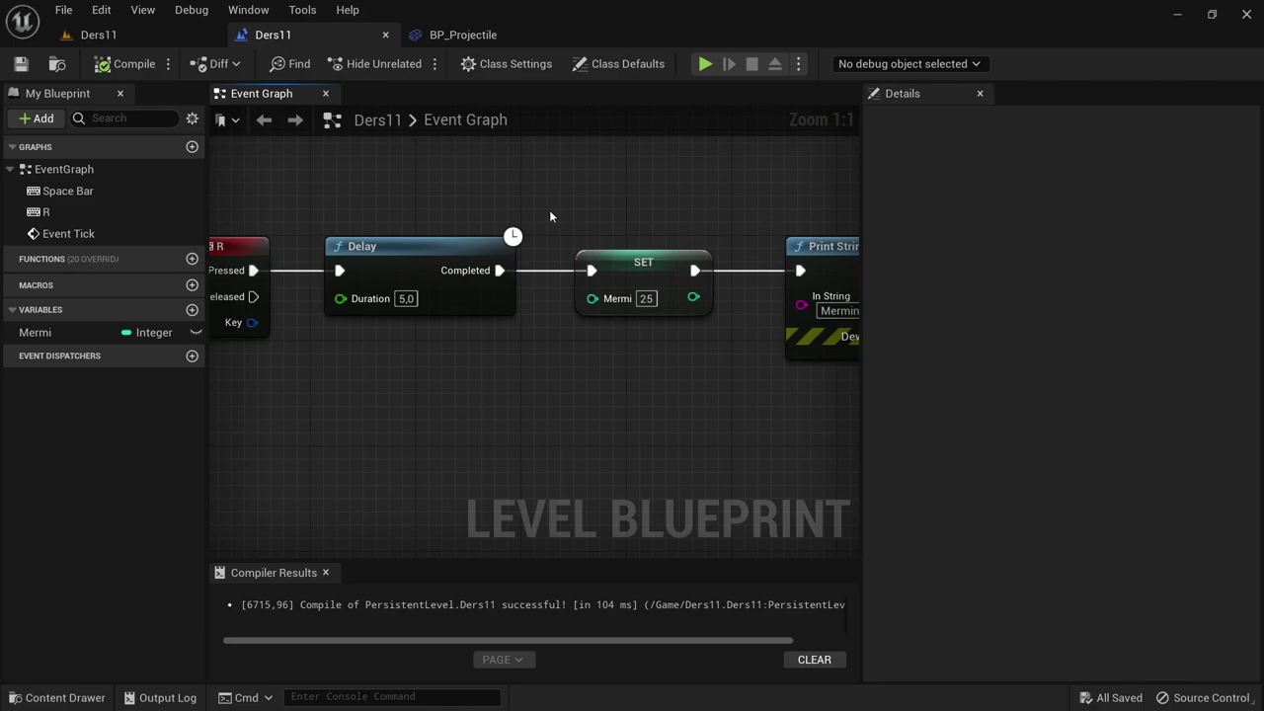
{"action": "key", "text": "alt+Tab"}
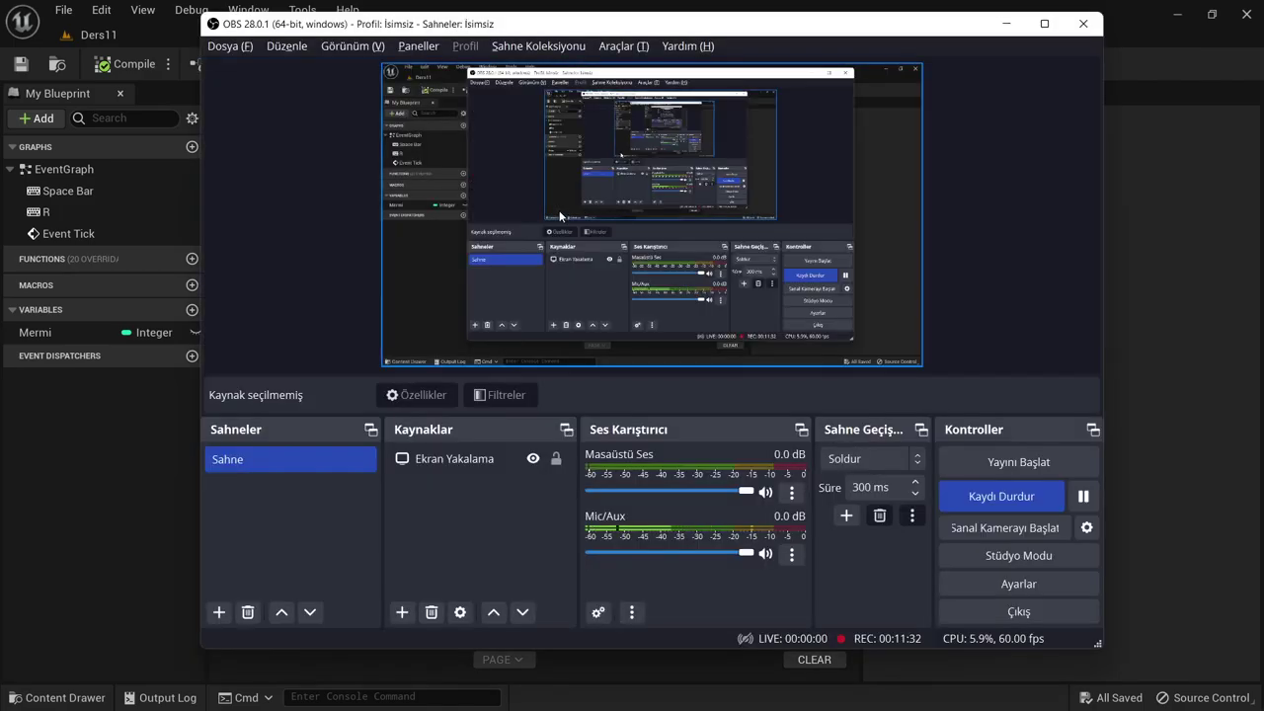